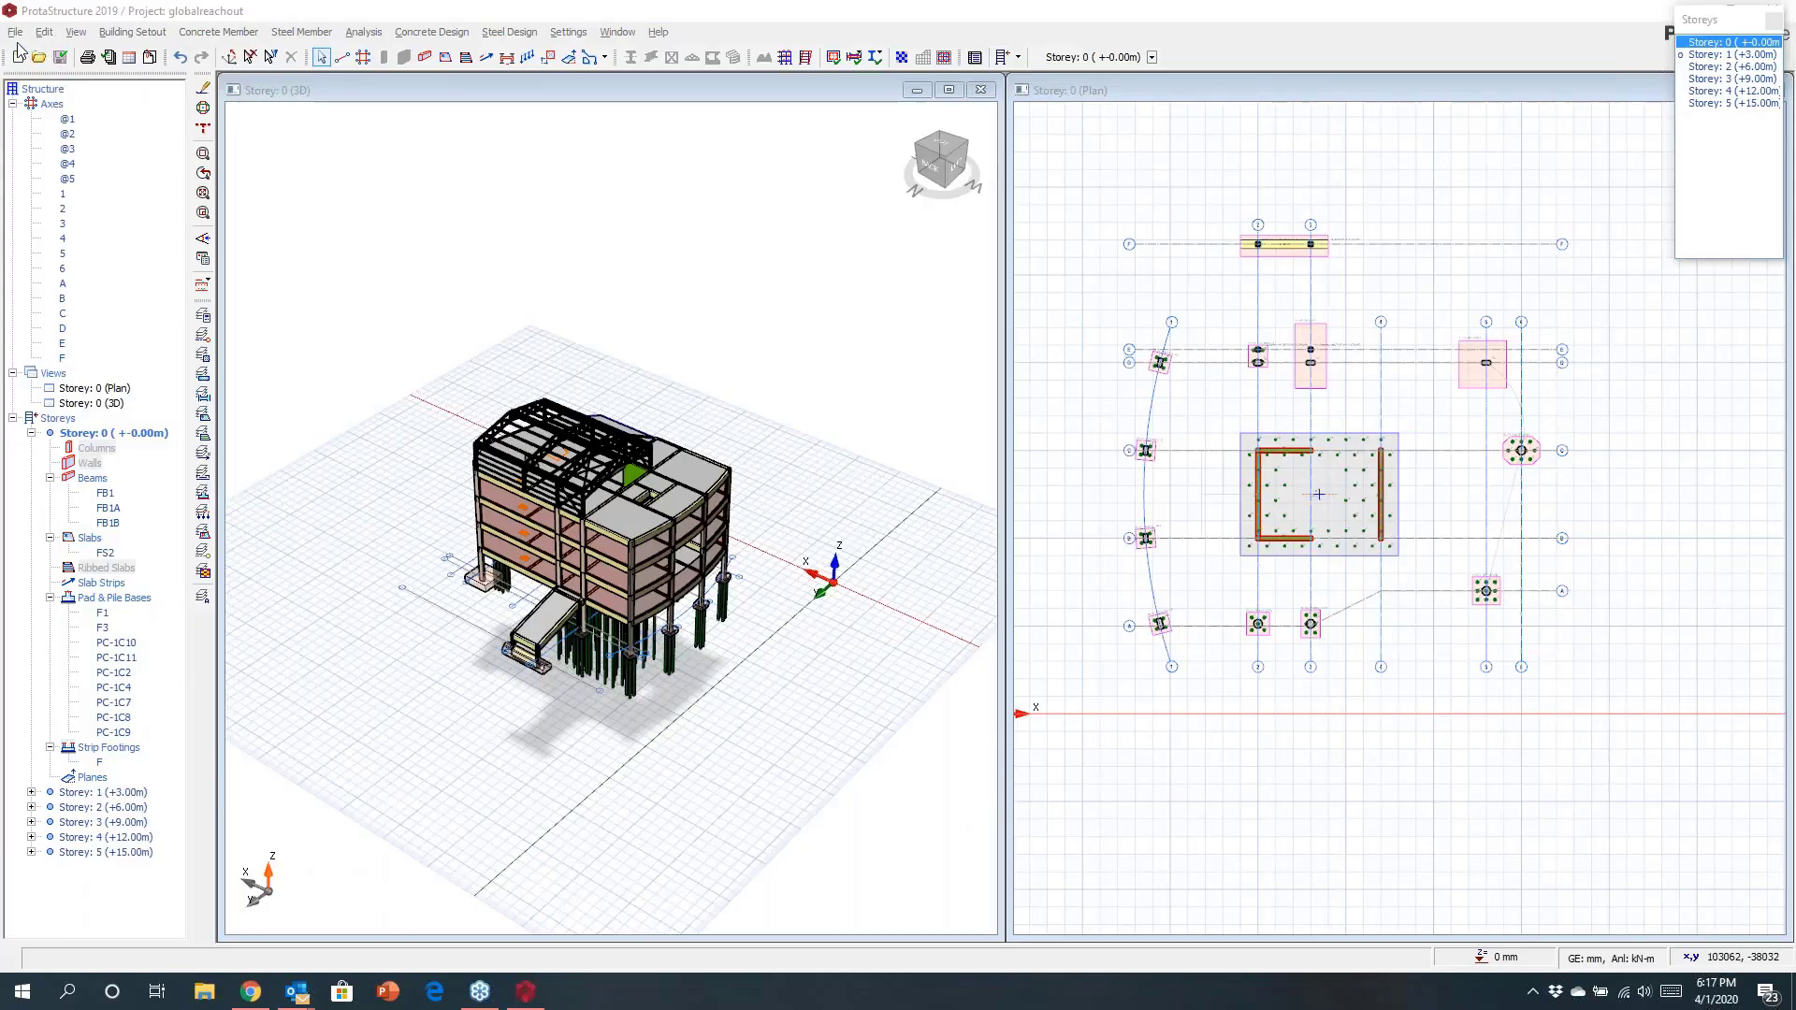
Step: Open the SteelFrameSeminar4_R4 project from the recent files list
{"action": "left_click", "coordinate": [15, 32]}
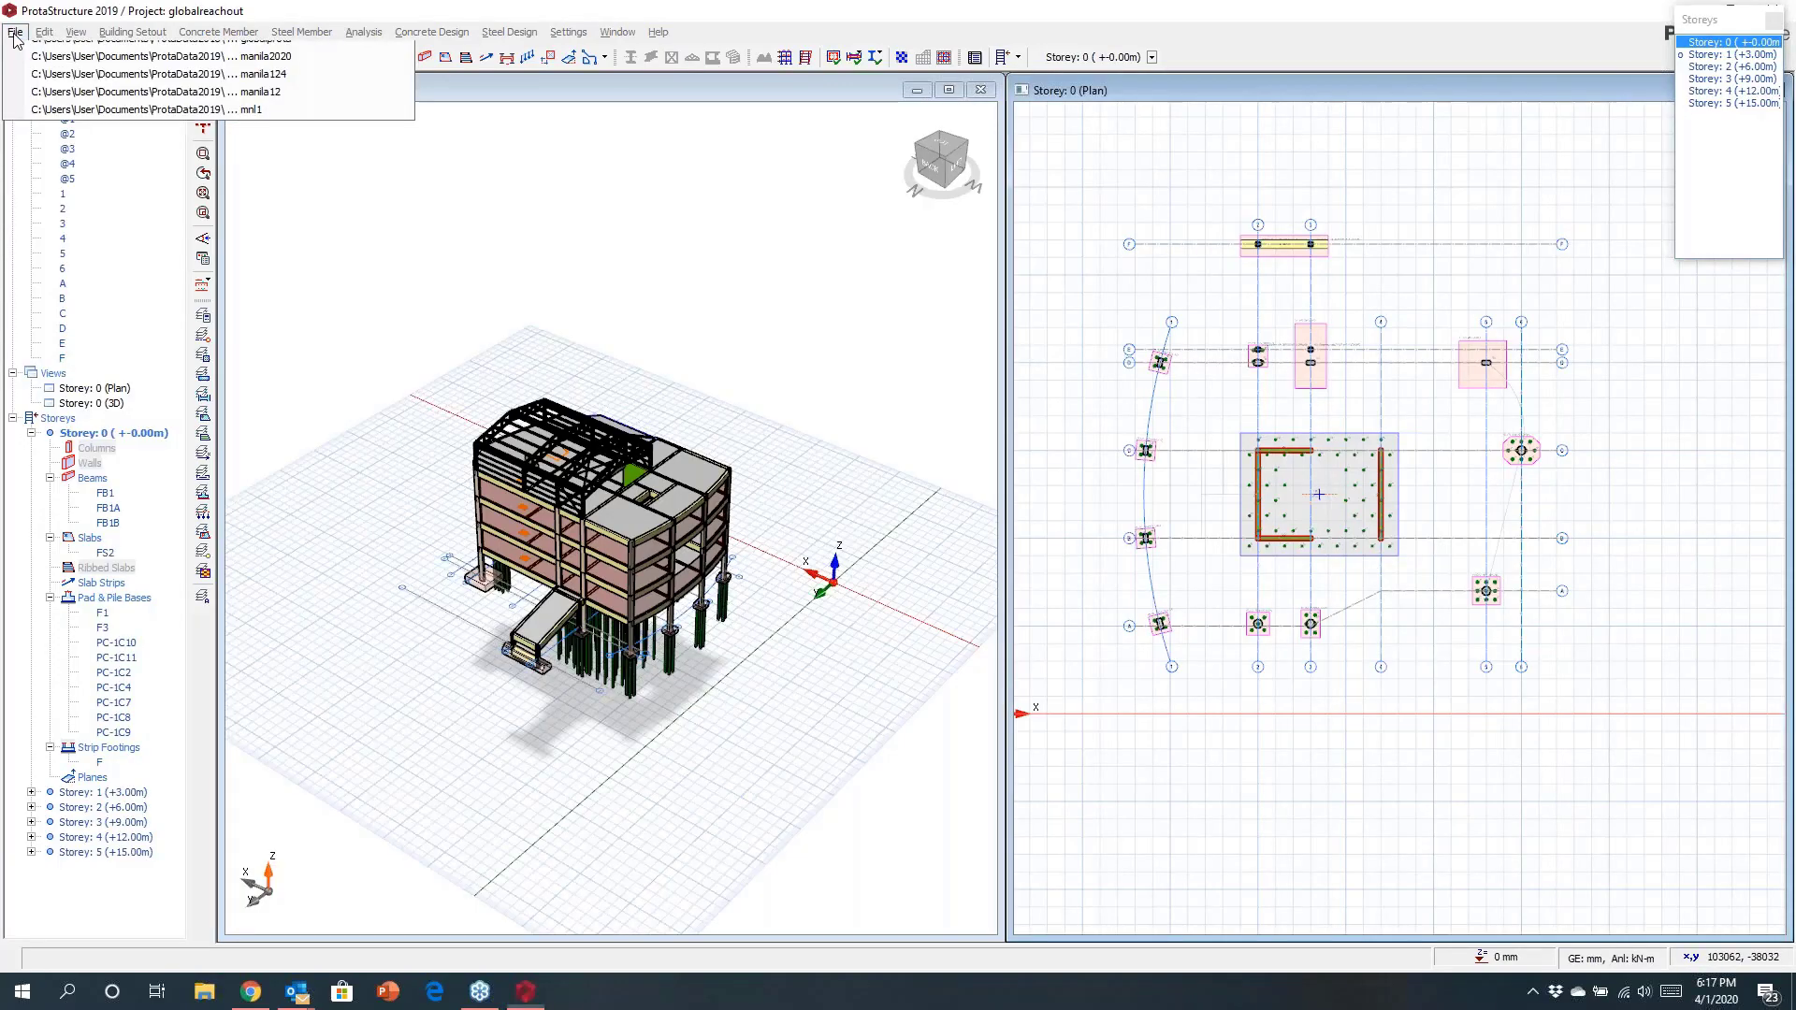
{"action": "left_click", "coordinate": [256, 404]}
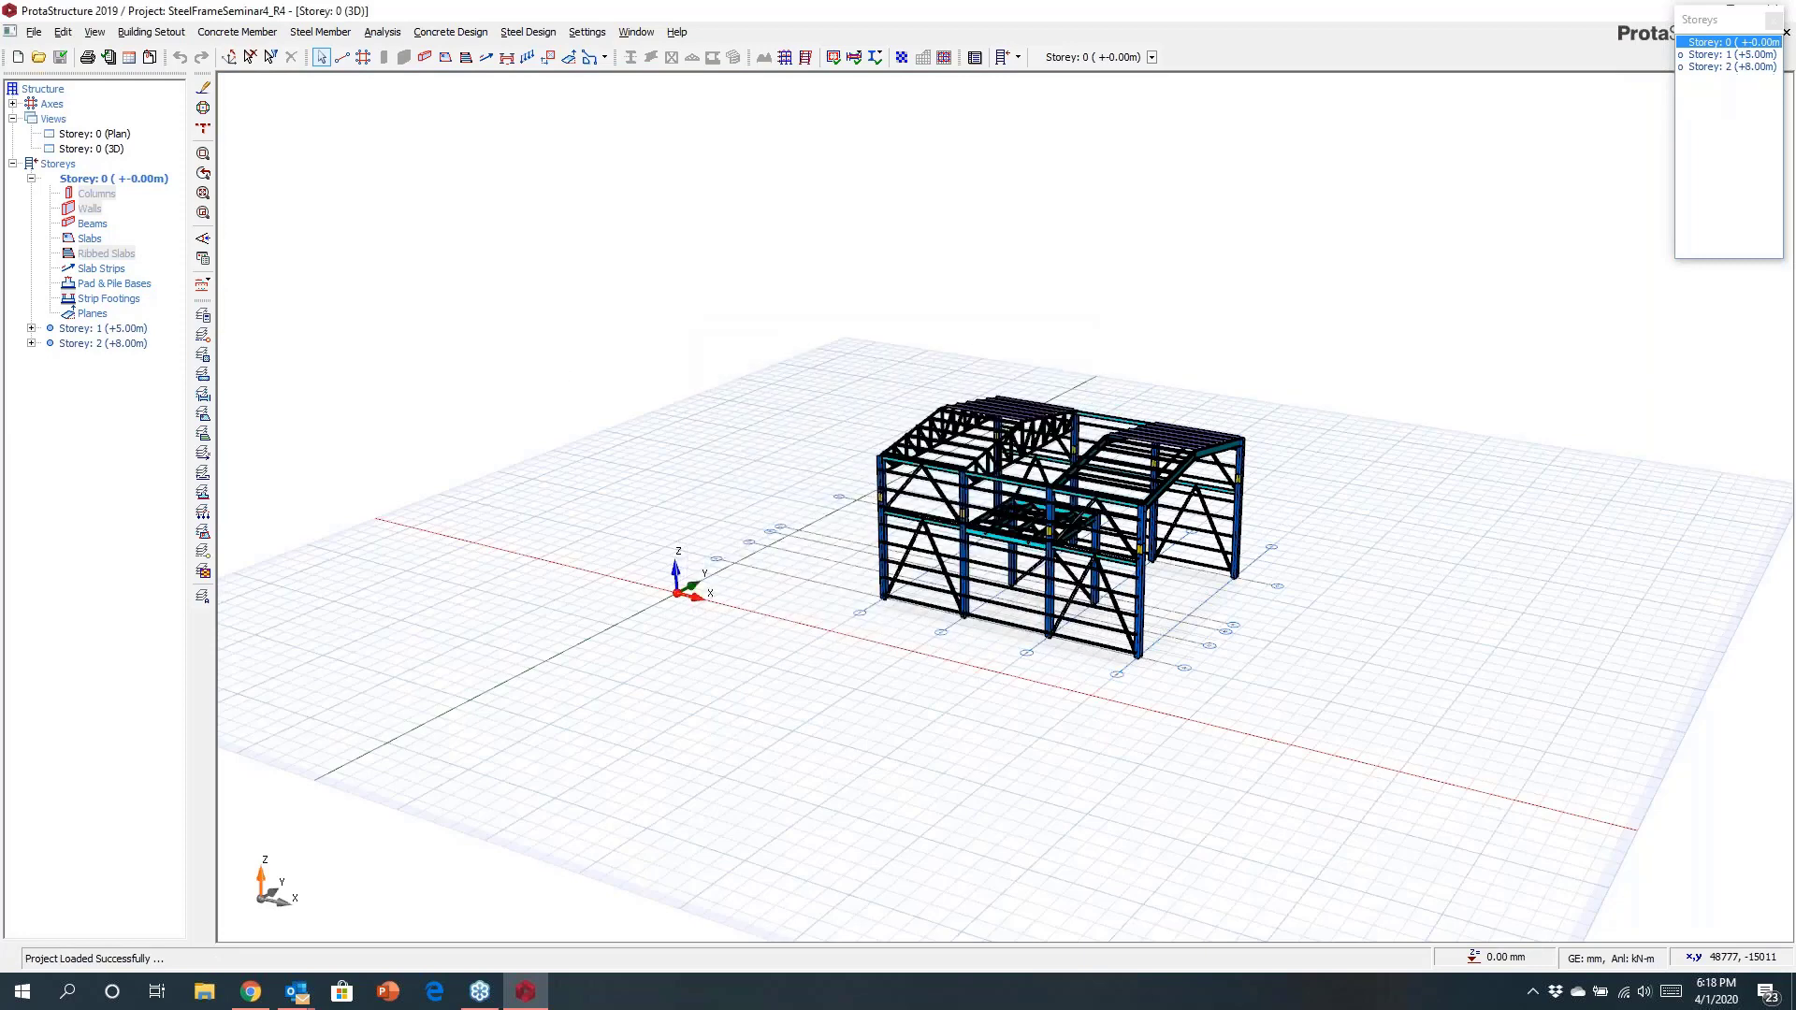
Step: Orbit and zoom around the portal frame, then load the model into ProtaSteel
{"action": "middle_click_drag", "start_coordinate": [1253, 556], "coordinate": [1227, 554]}
{"action": "scroll", "coordinate": [1038, 519], "scroll_direction": "up", "scroll_amount": 3}
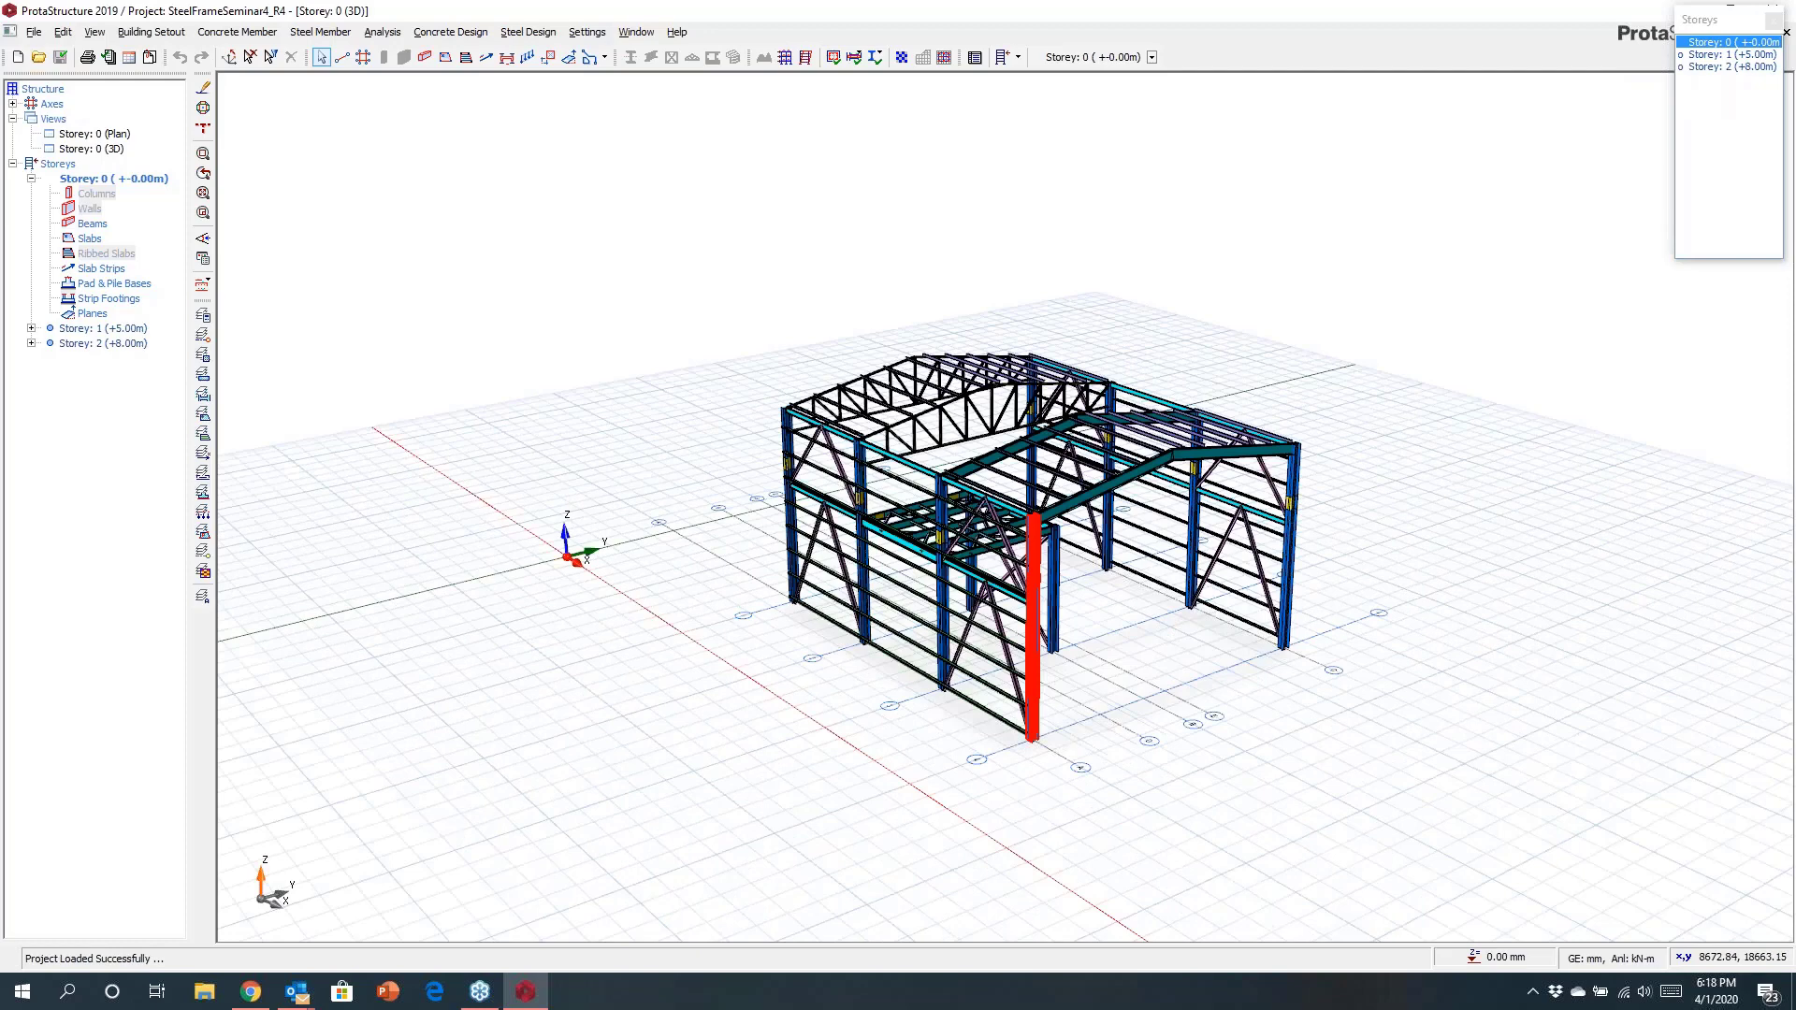
{"action": "scroll", "coordinate": [1032, 542], "scroll_direction": "up", "scroll_amount": 2}
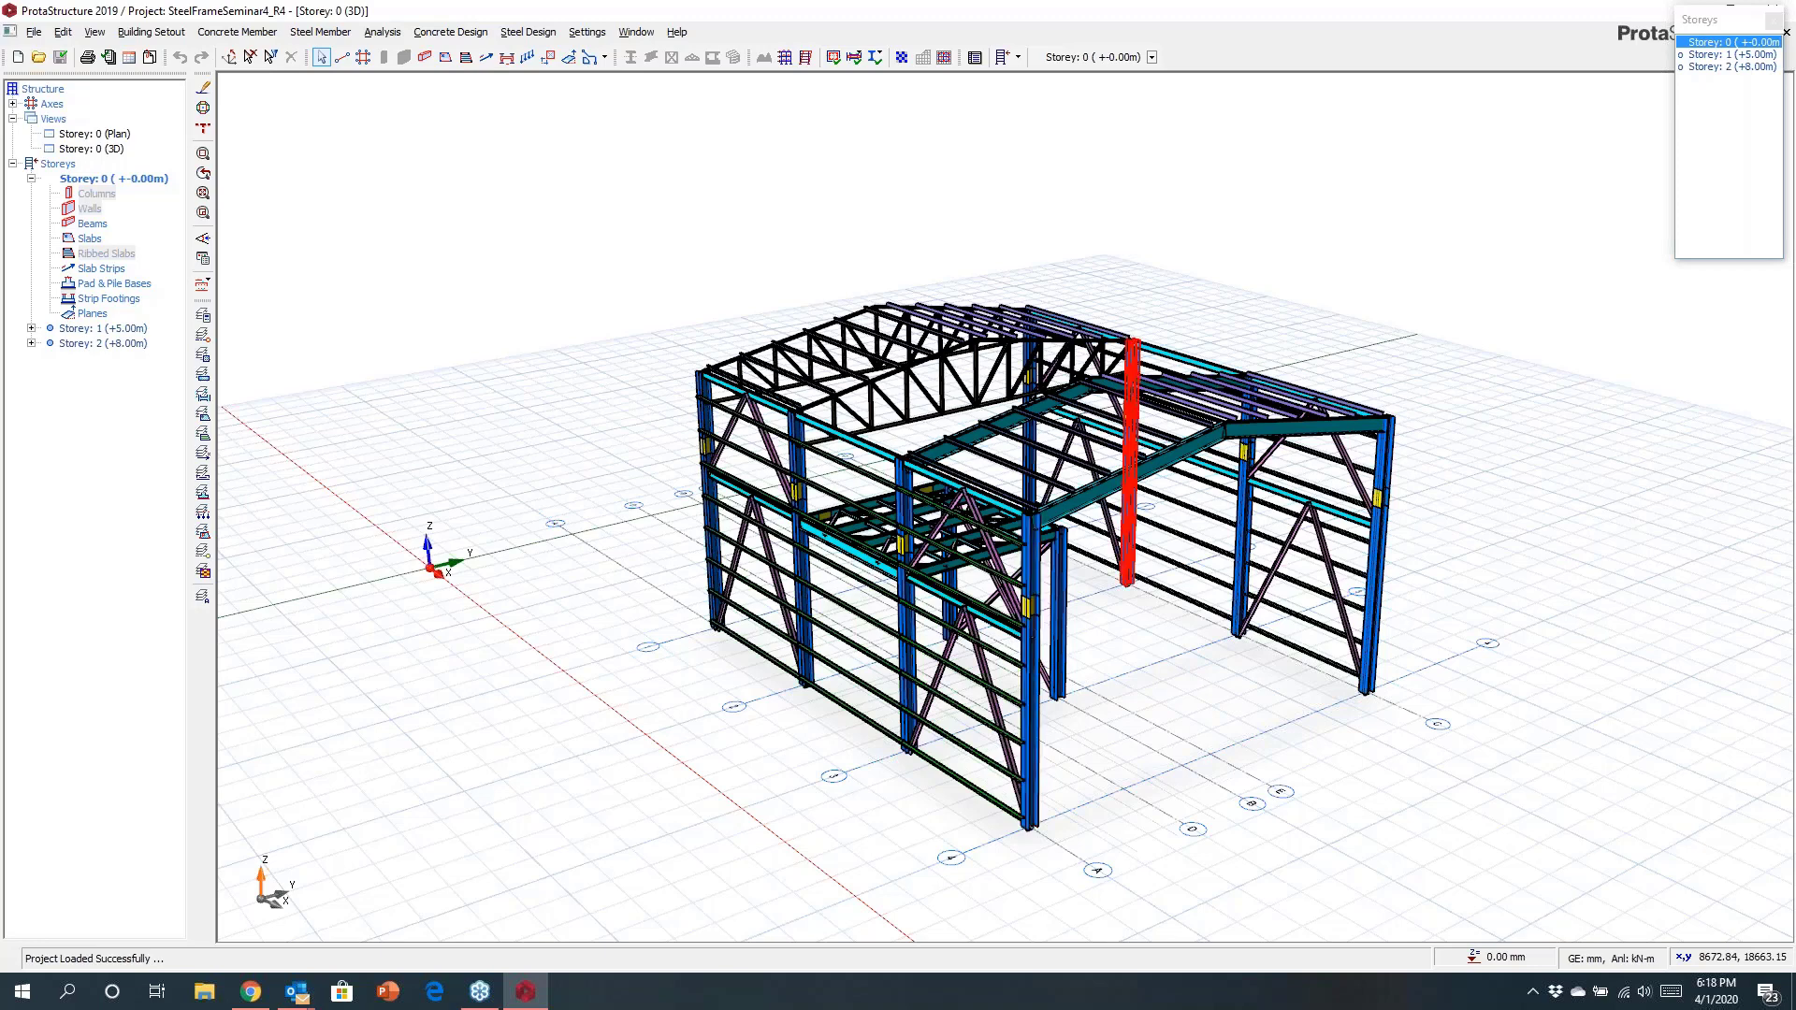
{"action": "middle_click_drag", "start_coordinate": [1216, 582], "coordinate": [1346, 587]}
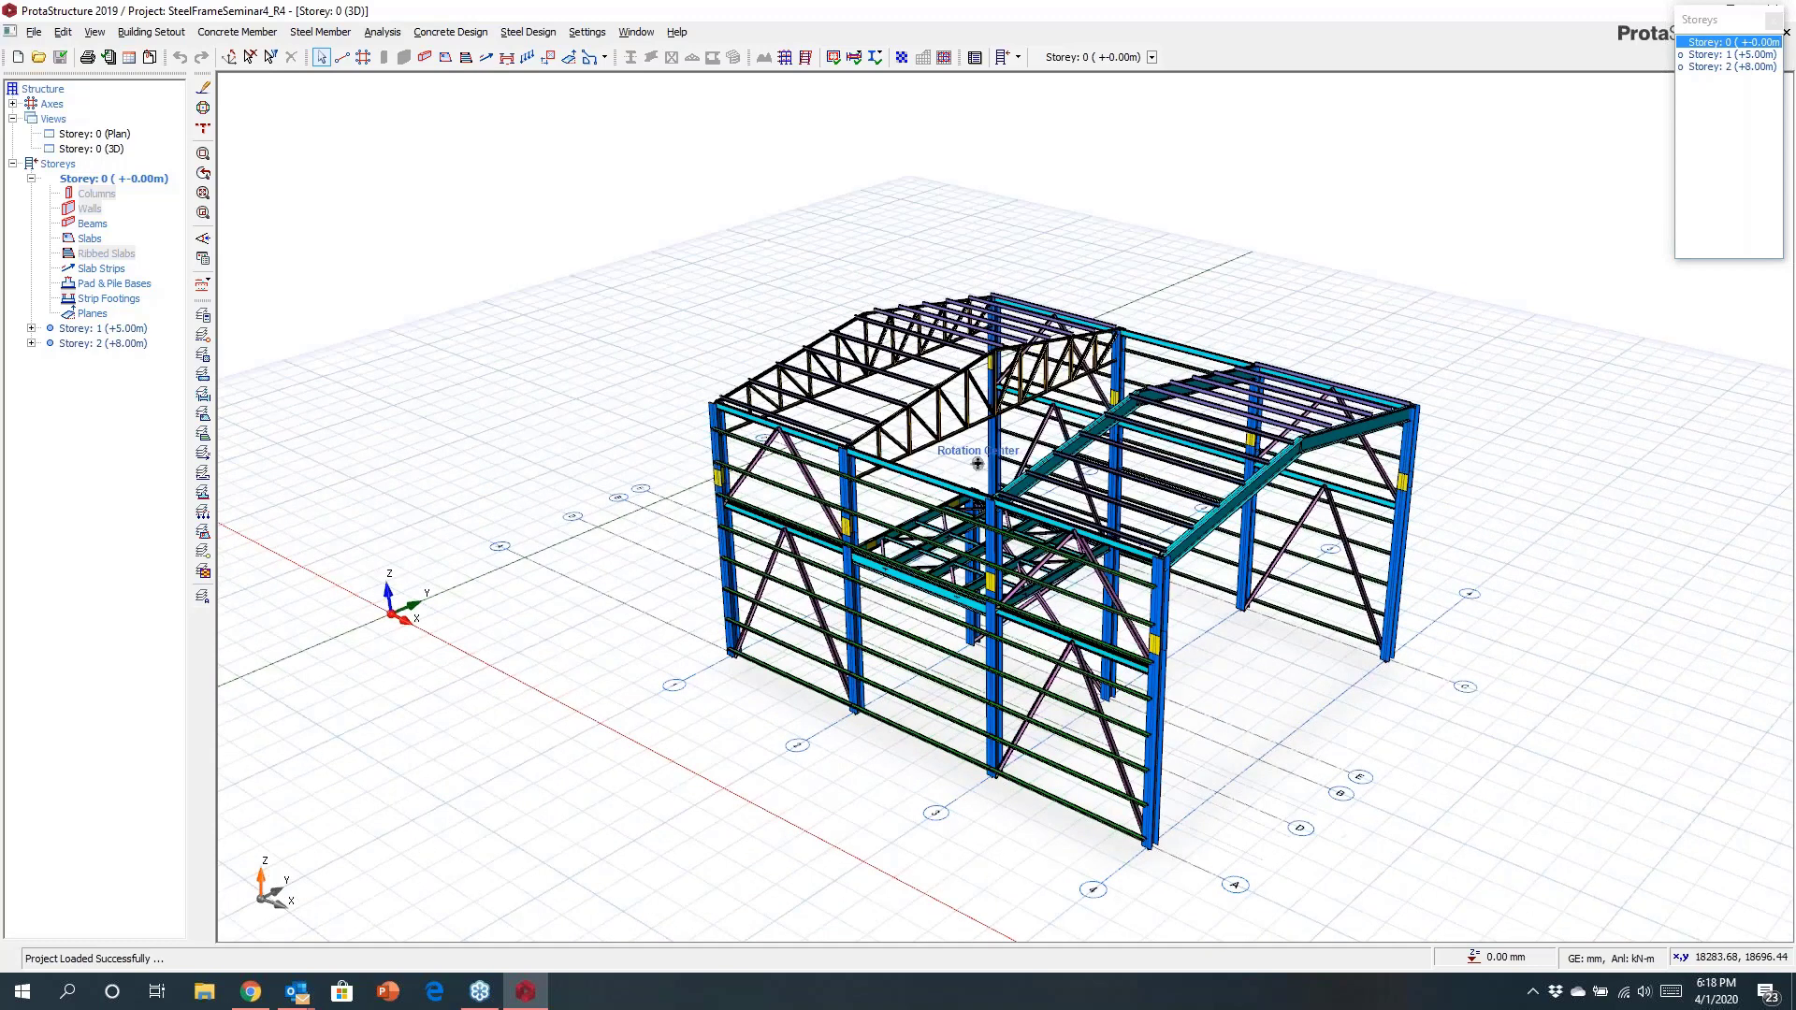
{"action": "mouse_move", "coordinate": [977, 463]}
{"action": "middle_mouse_down"}
{"action": "mouse_move", "coordinate": [1078, 583]}
{"action": "mouse_move", "coordinate": [1058, 583]}
{"action": "middle_mouse_up"}
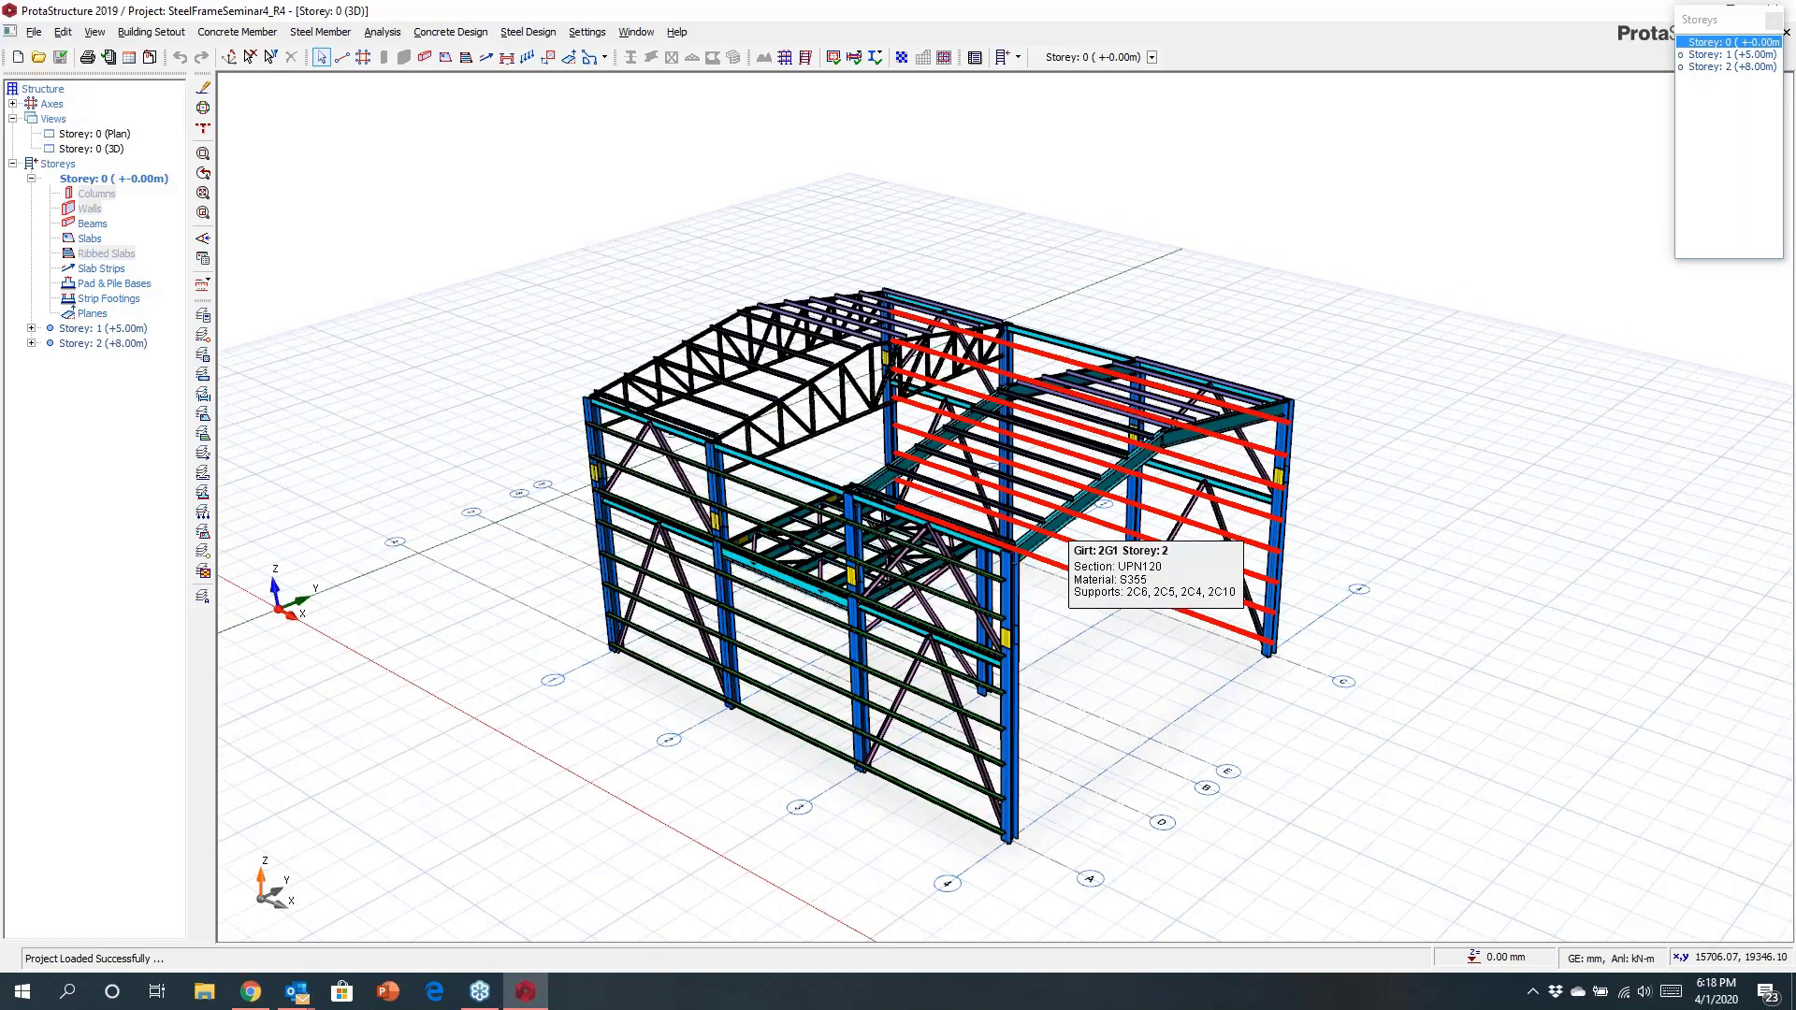
{"action": "left_click", "coordinate": [529, 32]}
{"action": "left_click", "coordinate": [567, 192]}
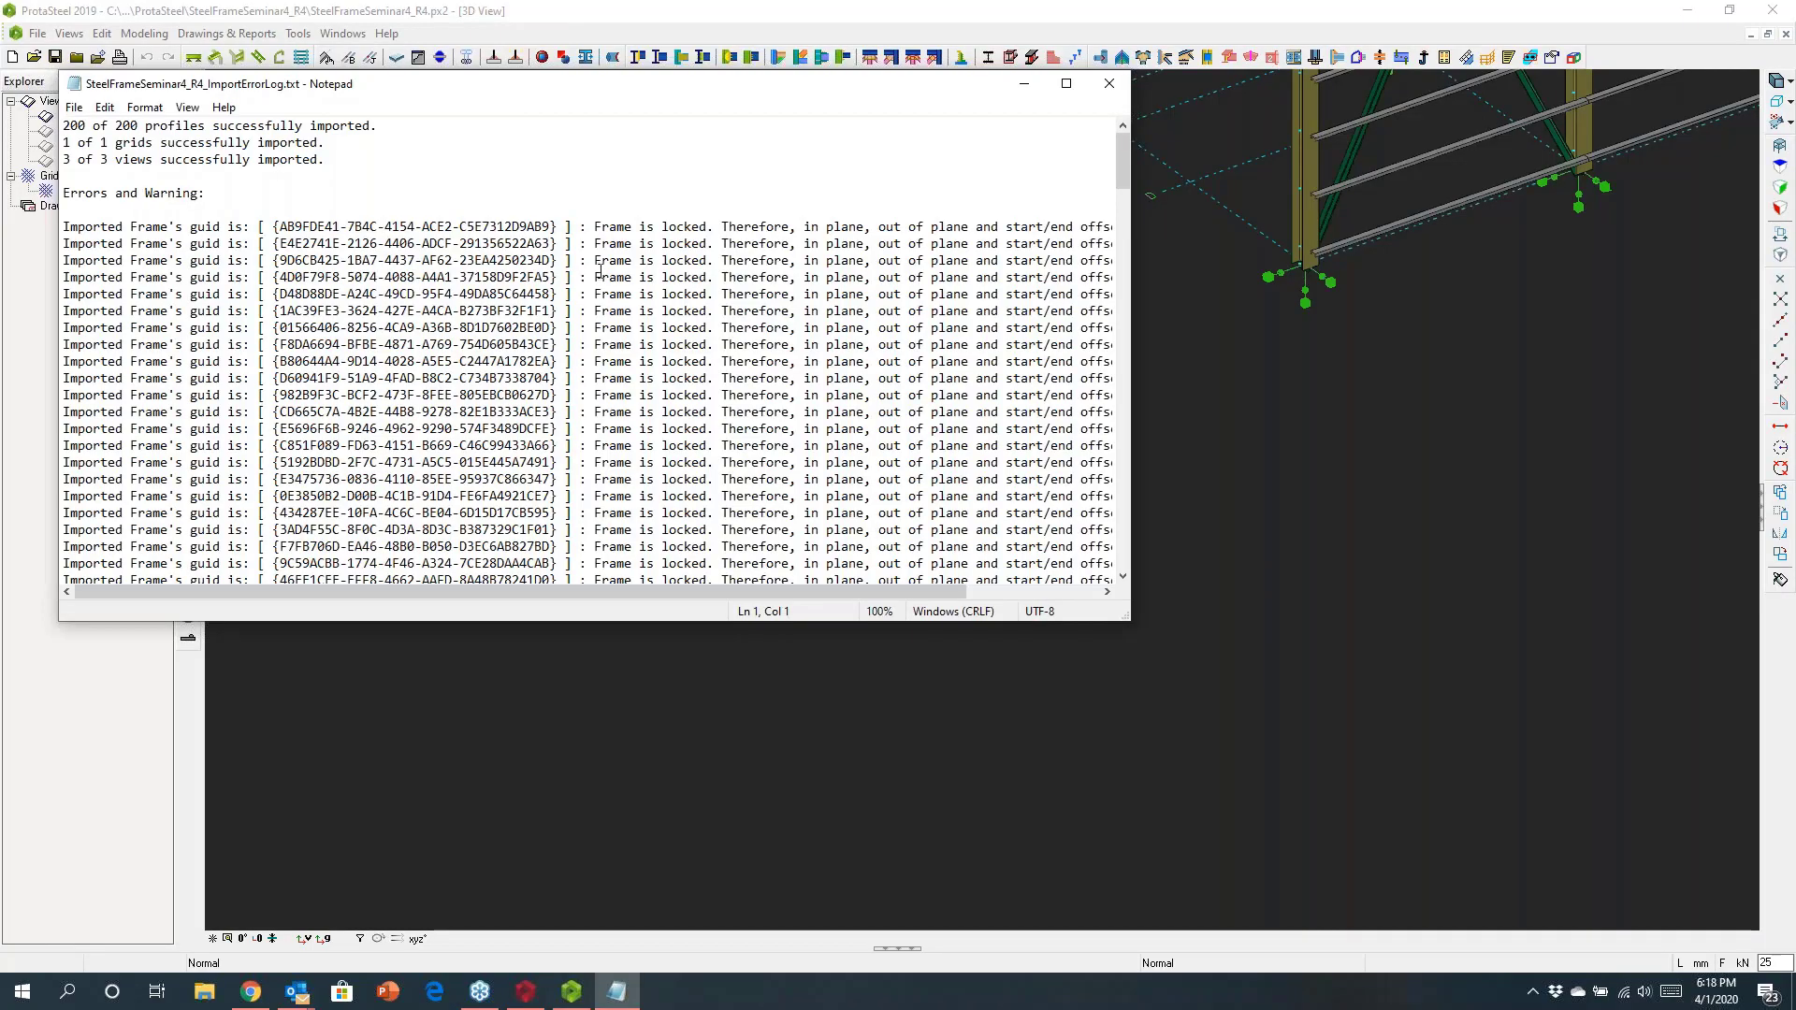
Step: Close the ImportErrorLog window and pan and zoom the imported frame into view
{"action": "left_click", "coordinate": [1106, 84]}
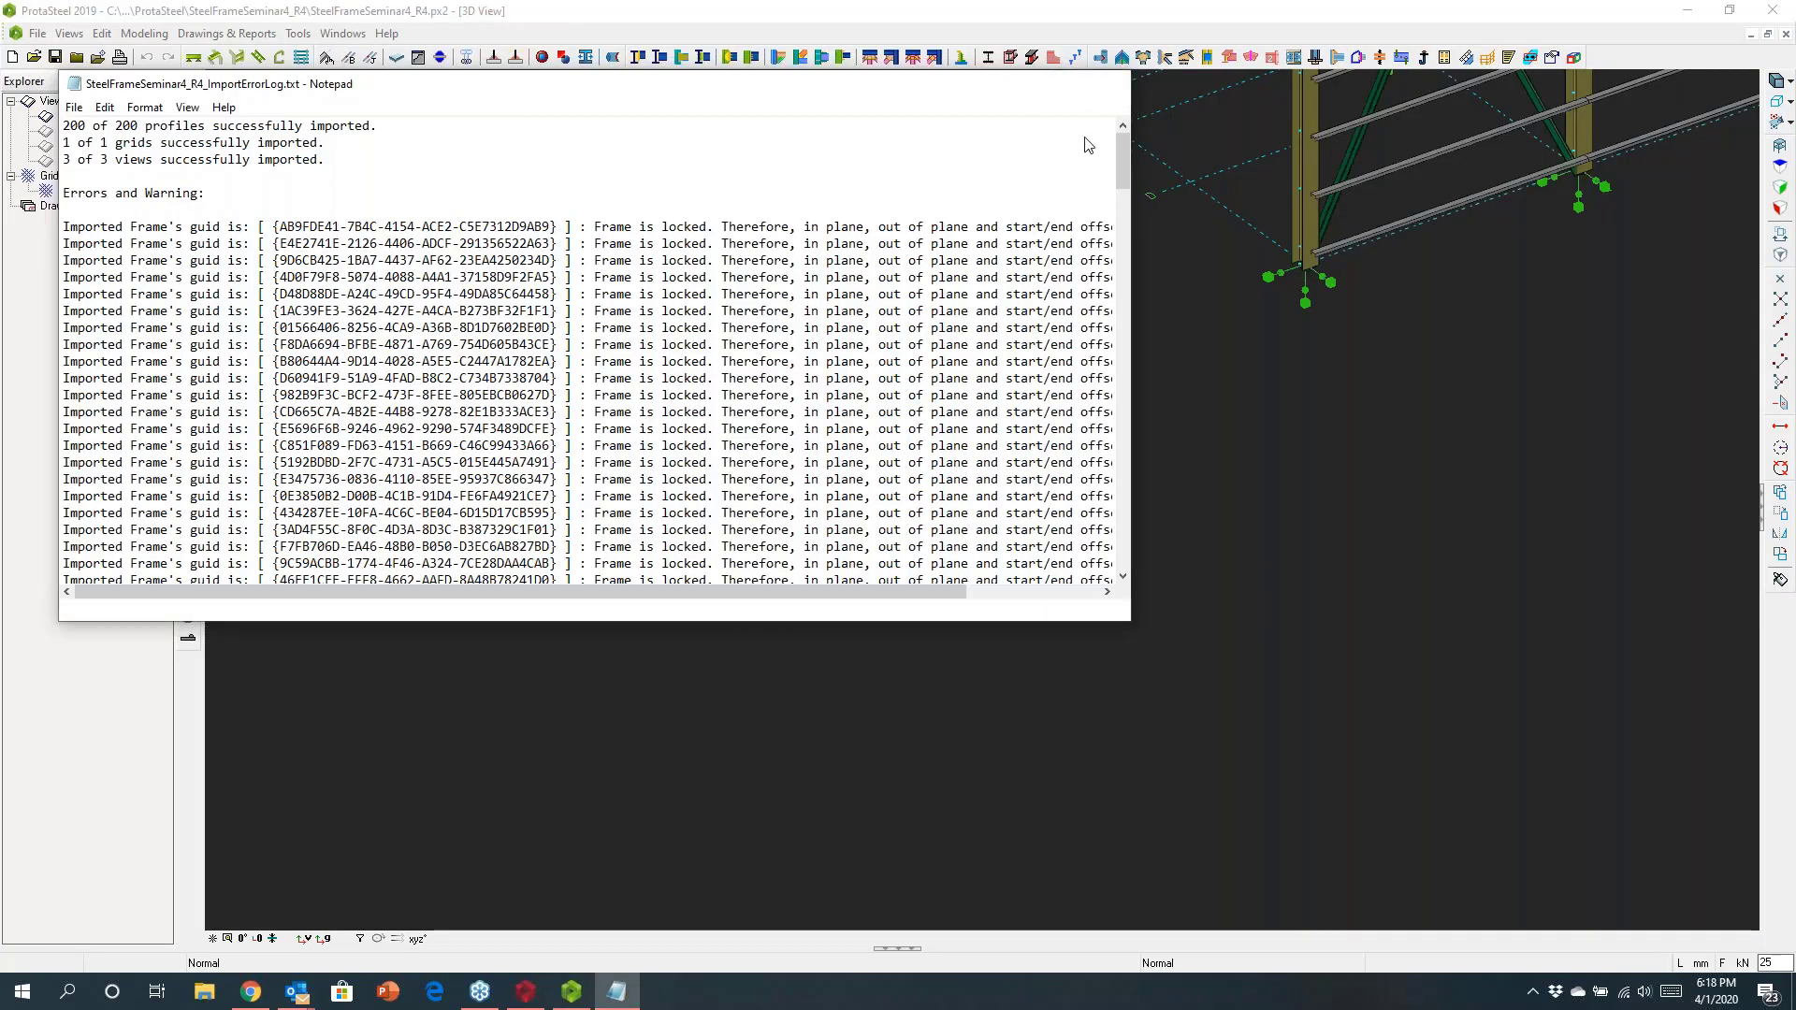
{"action": "scroll", "coordinate": [1010, 414], "scroll_direction": "down", "scroll_amount": 8}
{"action": "scroll", "coordinate": [965, 354], "scroll_direction": "up", "scroll_amount": 5}
{"action": "middle_click_drag", "start_coordinate": [1146, 224], "coordinate": [990, 470]}
{"action": "scroll", "coordinate": [957, 361], "scroll_direction": "up", "scroll_amount": 3}
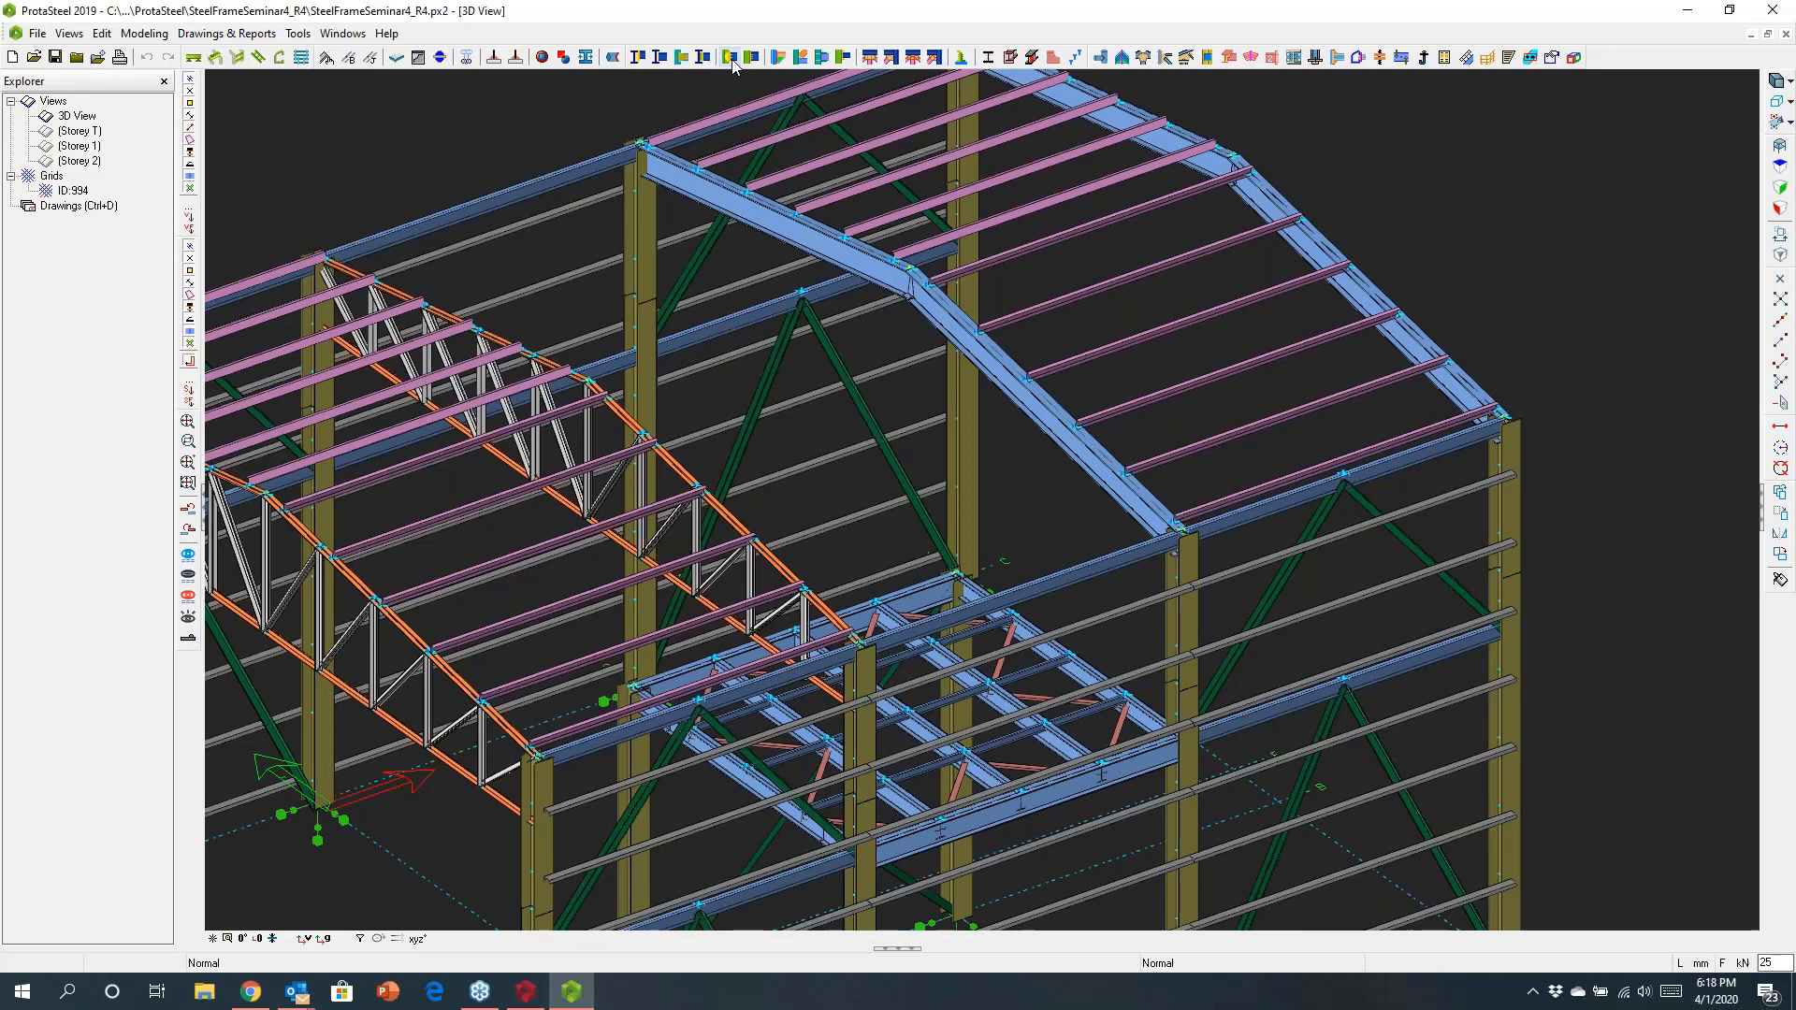
Step: Use the purlin cleat macro on the upper grey girt to bolt it to the right-hand column
{"action": "left_click", "coordinate": [962, 59]}
{"action": "scroll", "coordinate": [830, 278], "scroll_direction": "up", "scroll_amount": 5}
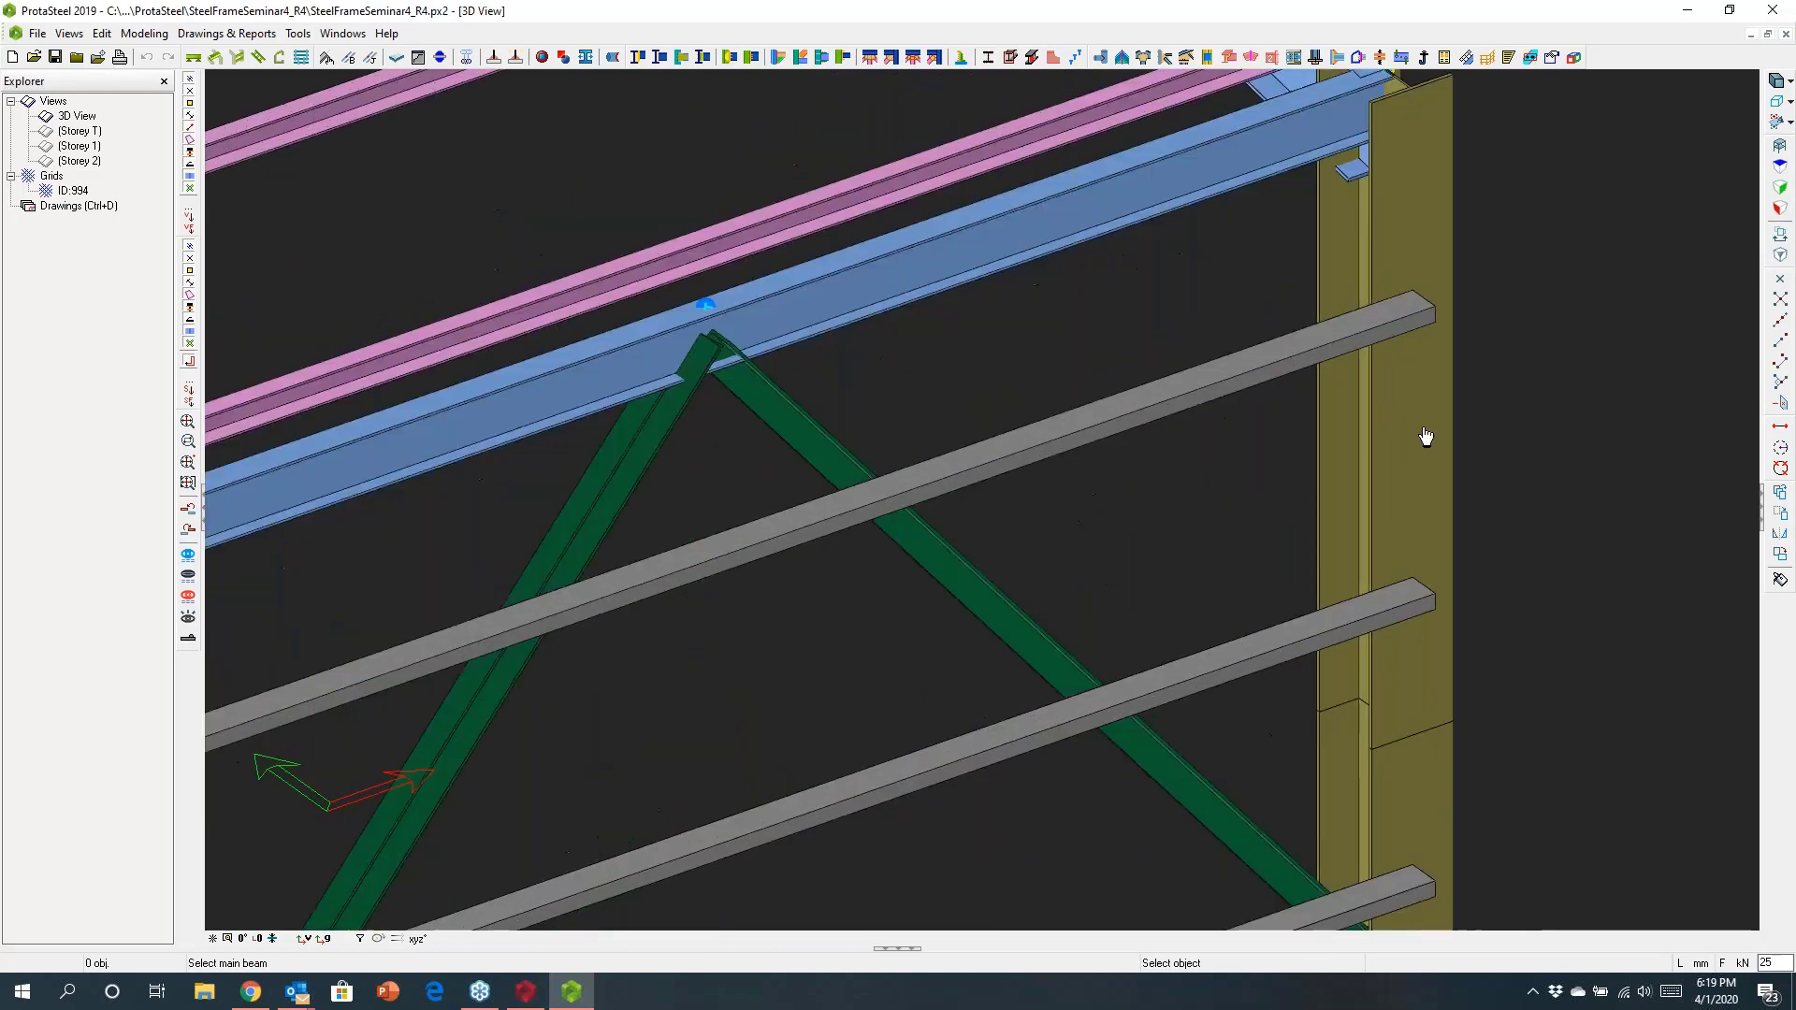
{"action": "left_click", "coordinate": [1404, 329]}
{"action": "right_click", "coordinate": [1551, 345]}
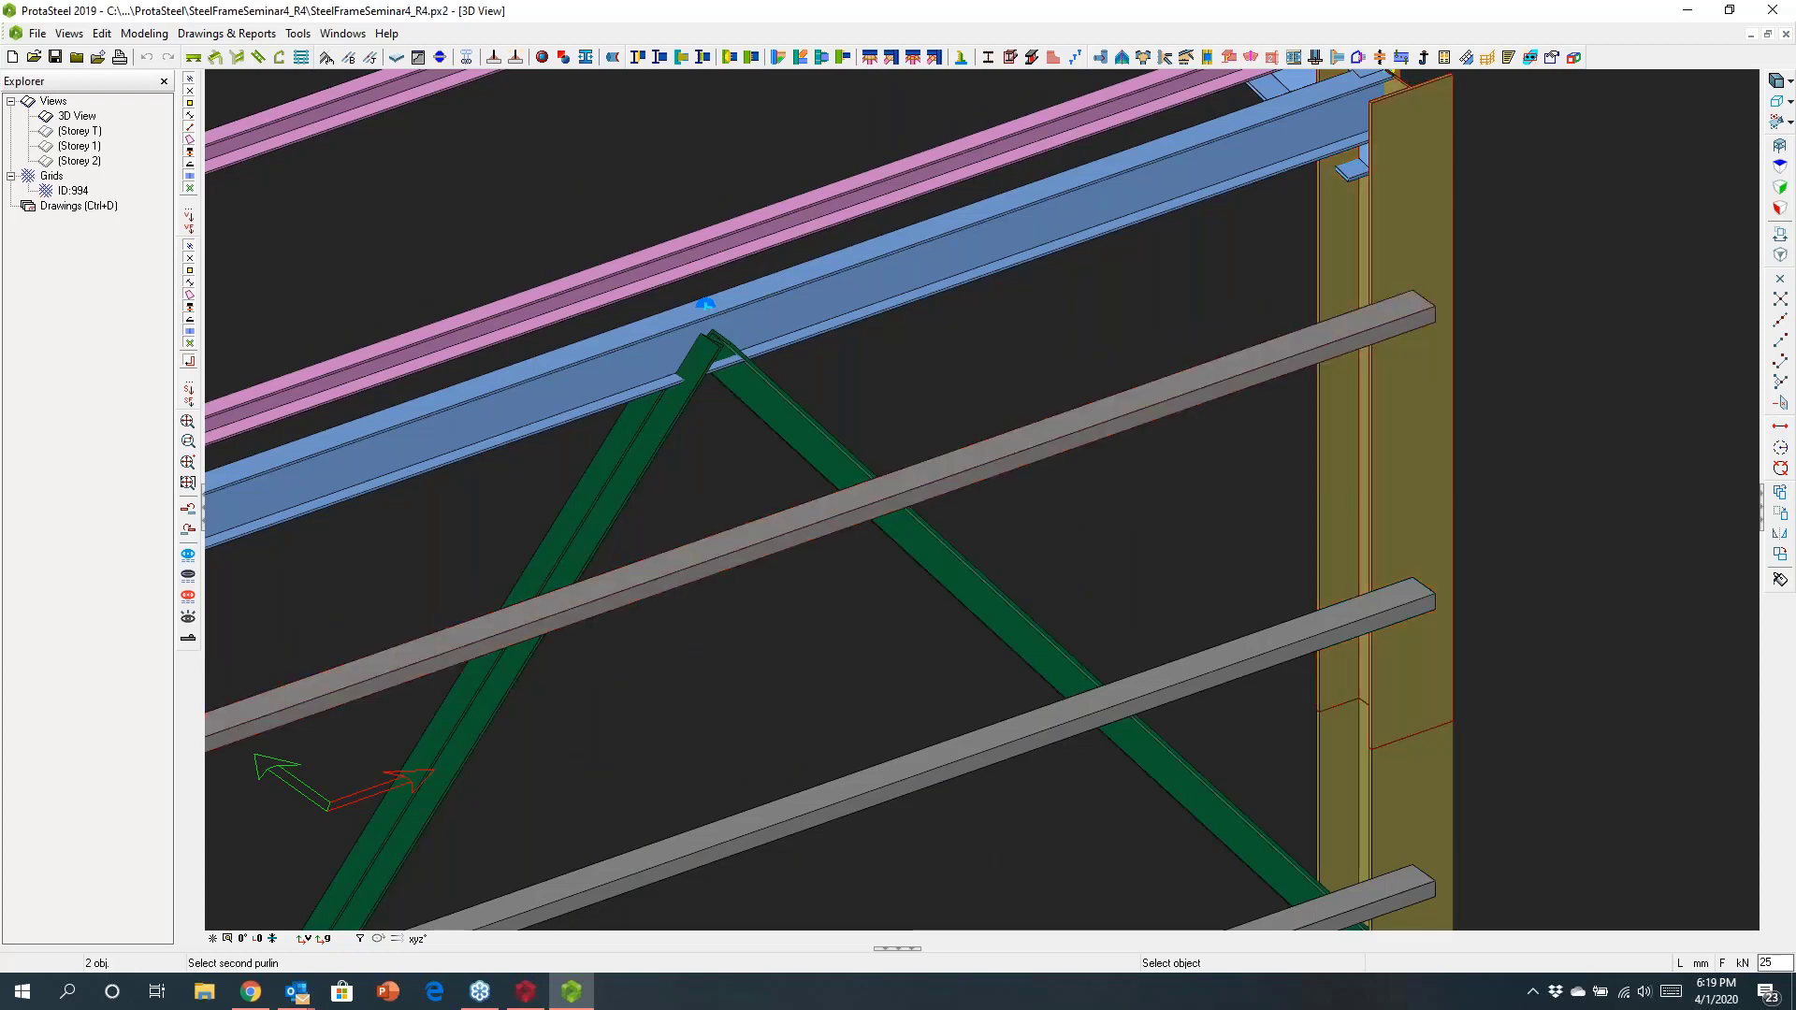
{"action": "scroll", "coordinate": [1443, 312], "scroll_direction": "up", "scroll_amount": 2}
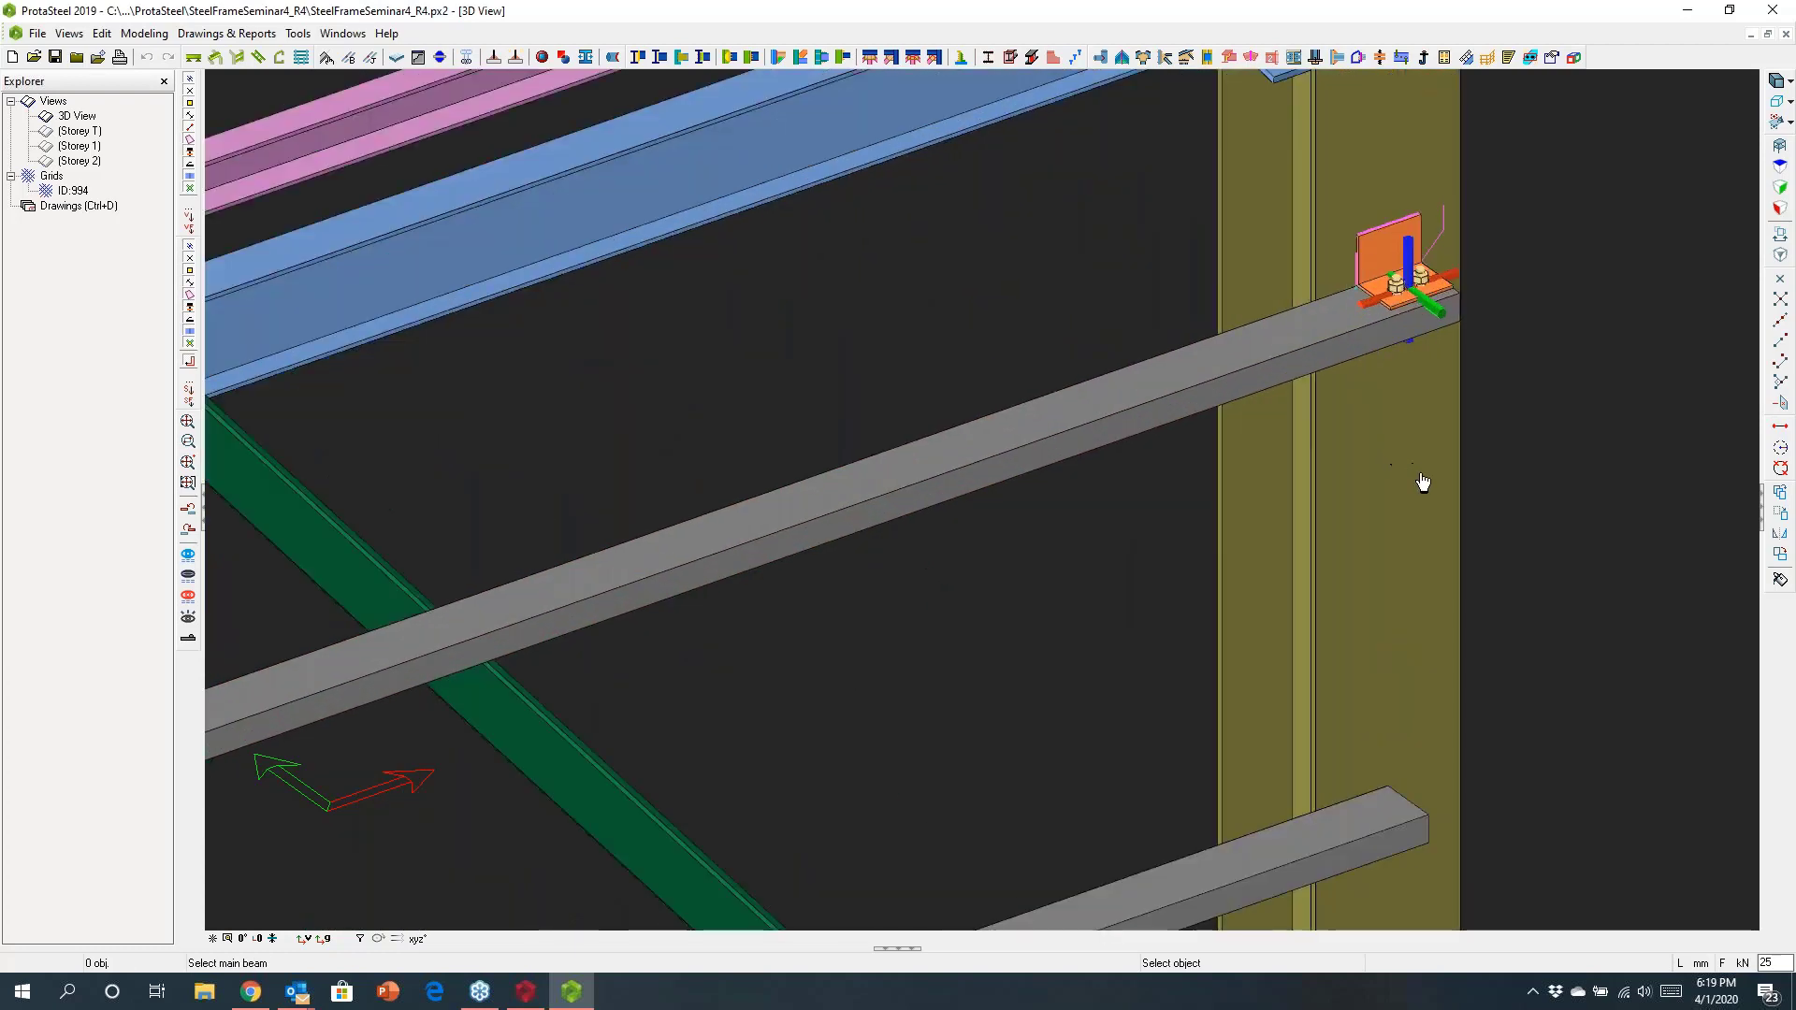
{"action": "scroll", "coordinate": [1421, 483], "scroll_direction": "down", "scroll_amount": 2}
{"action": "scroll", "coordinate": [1413, 465], "scroll_direction": "down", "scroll_amount": 2}
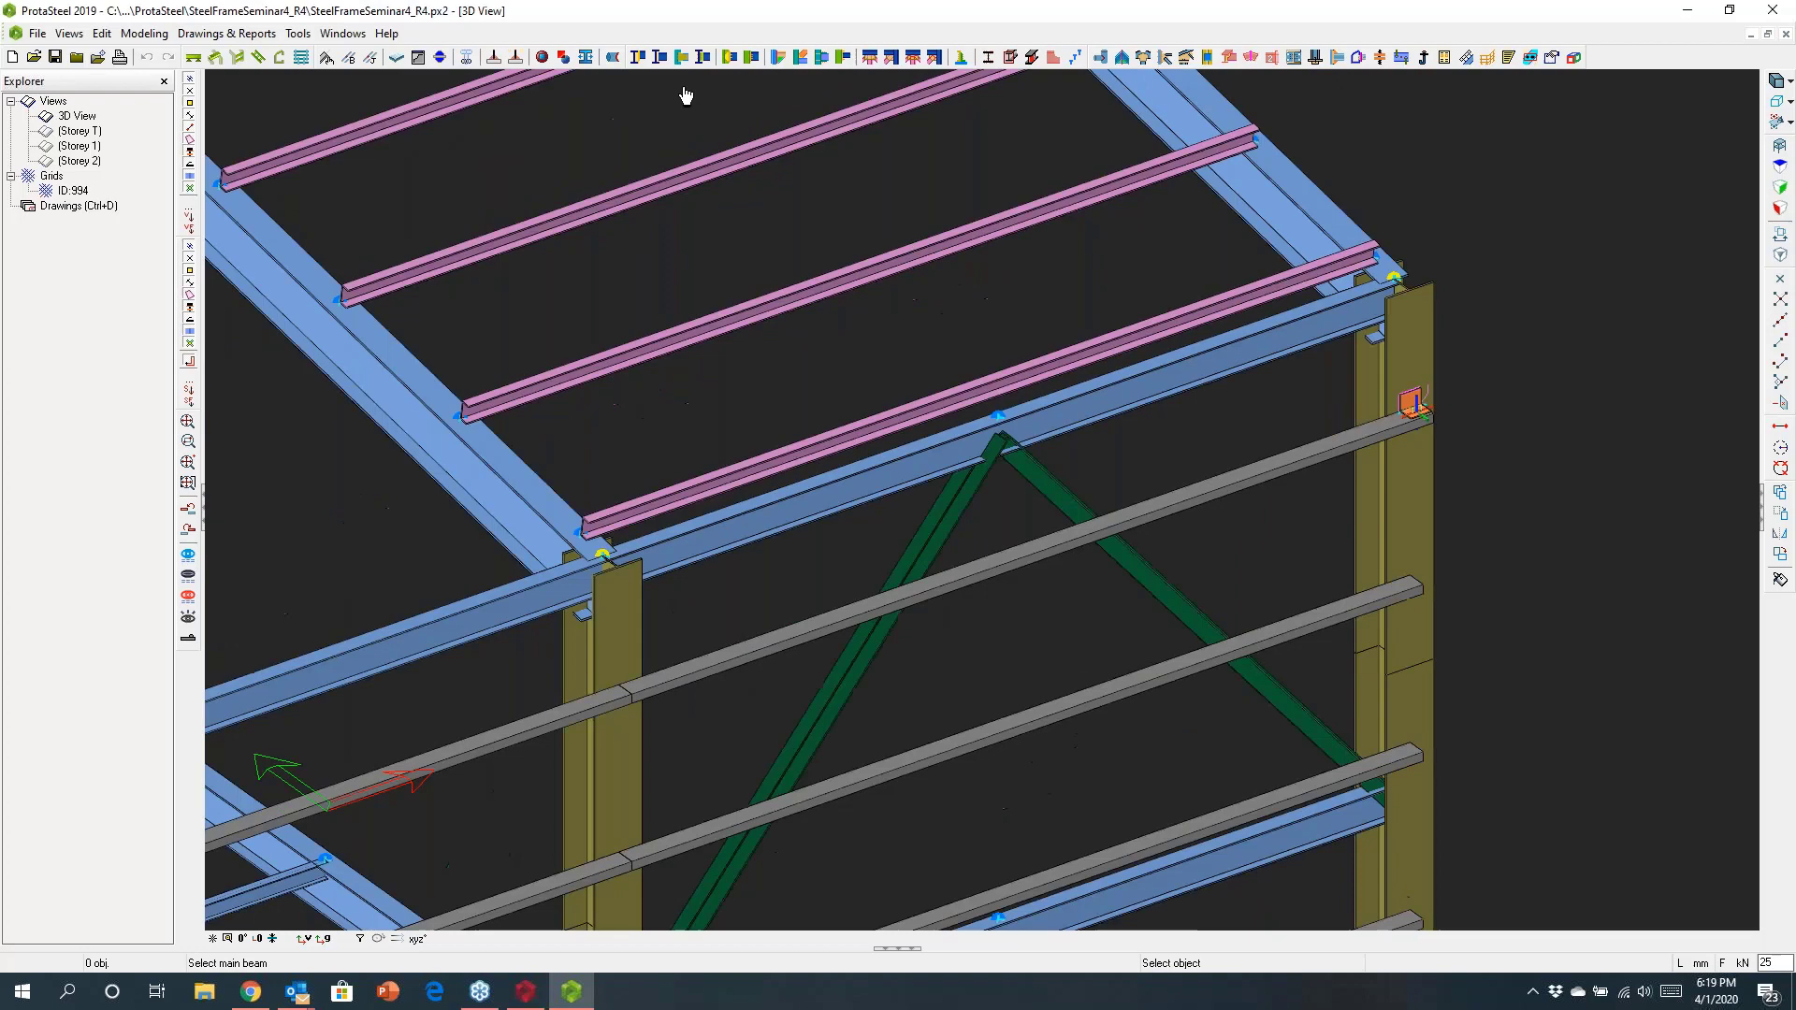
{"action": "mouse_move", "coordinate": [654, 67]}
{"action": "mouse_move", "coordinate": [791, 60]}
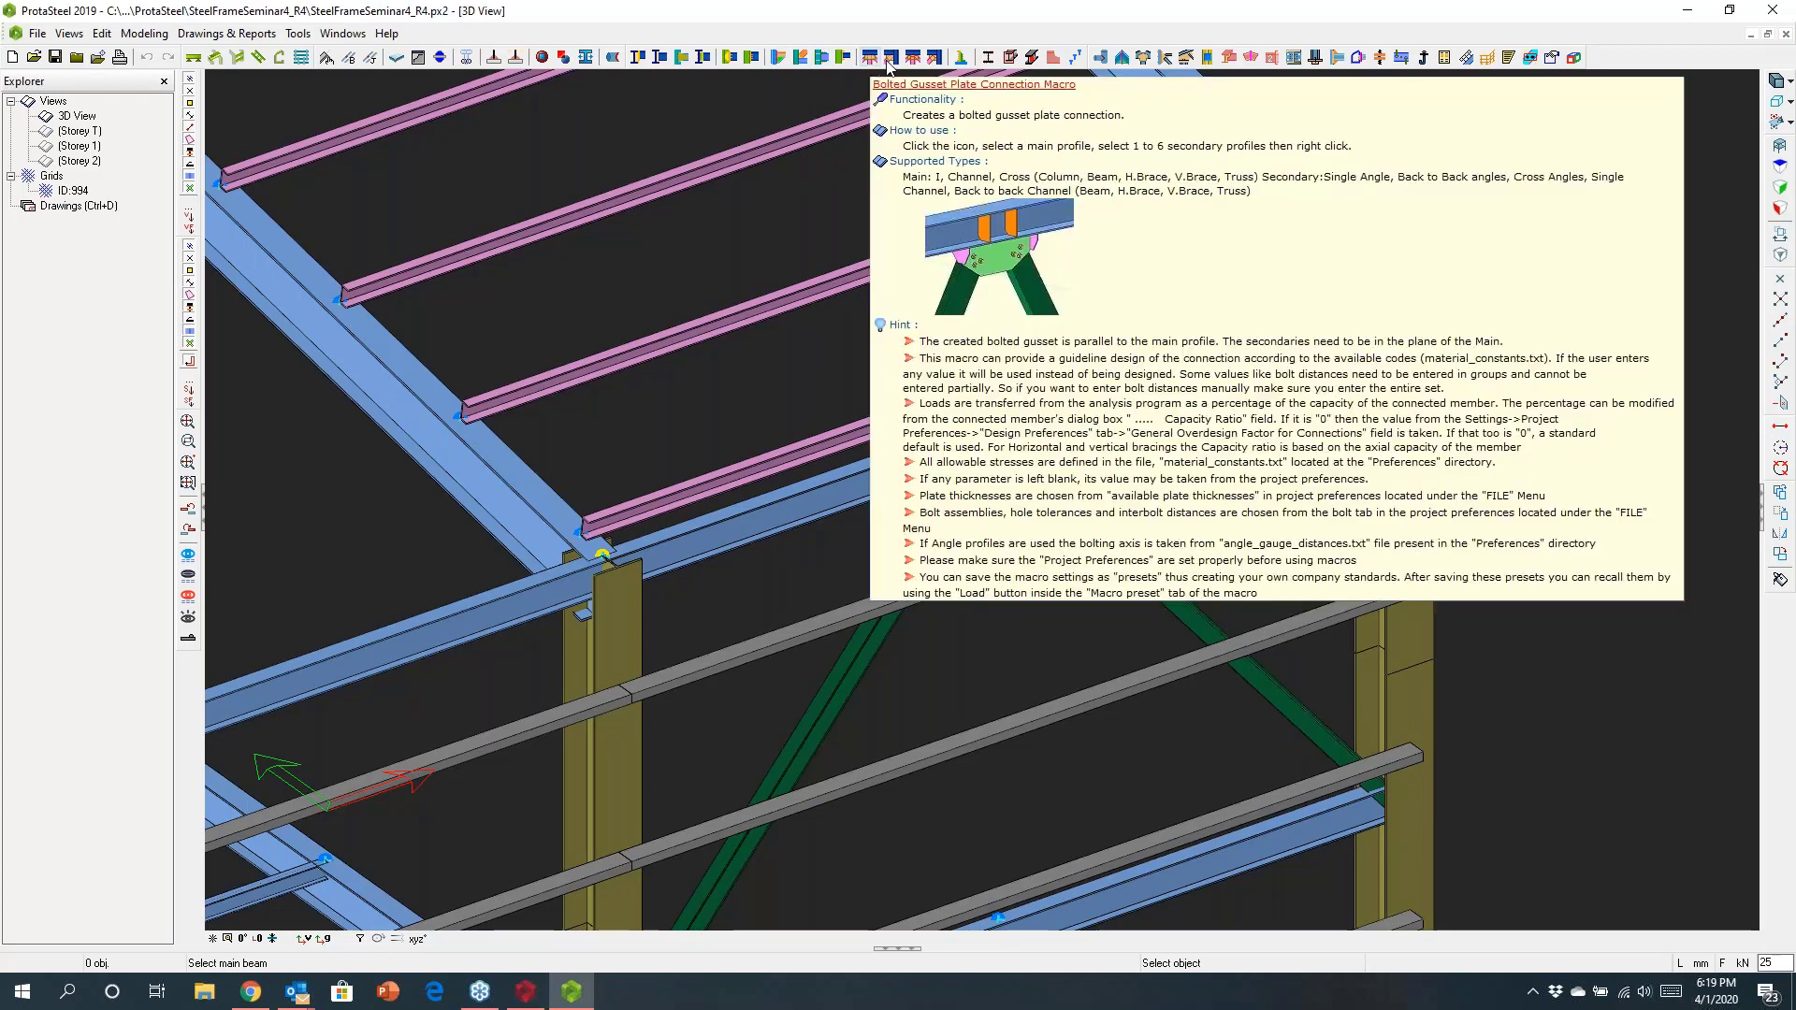
{"action": "mouse_move", "coordinate": [932, 64]}
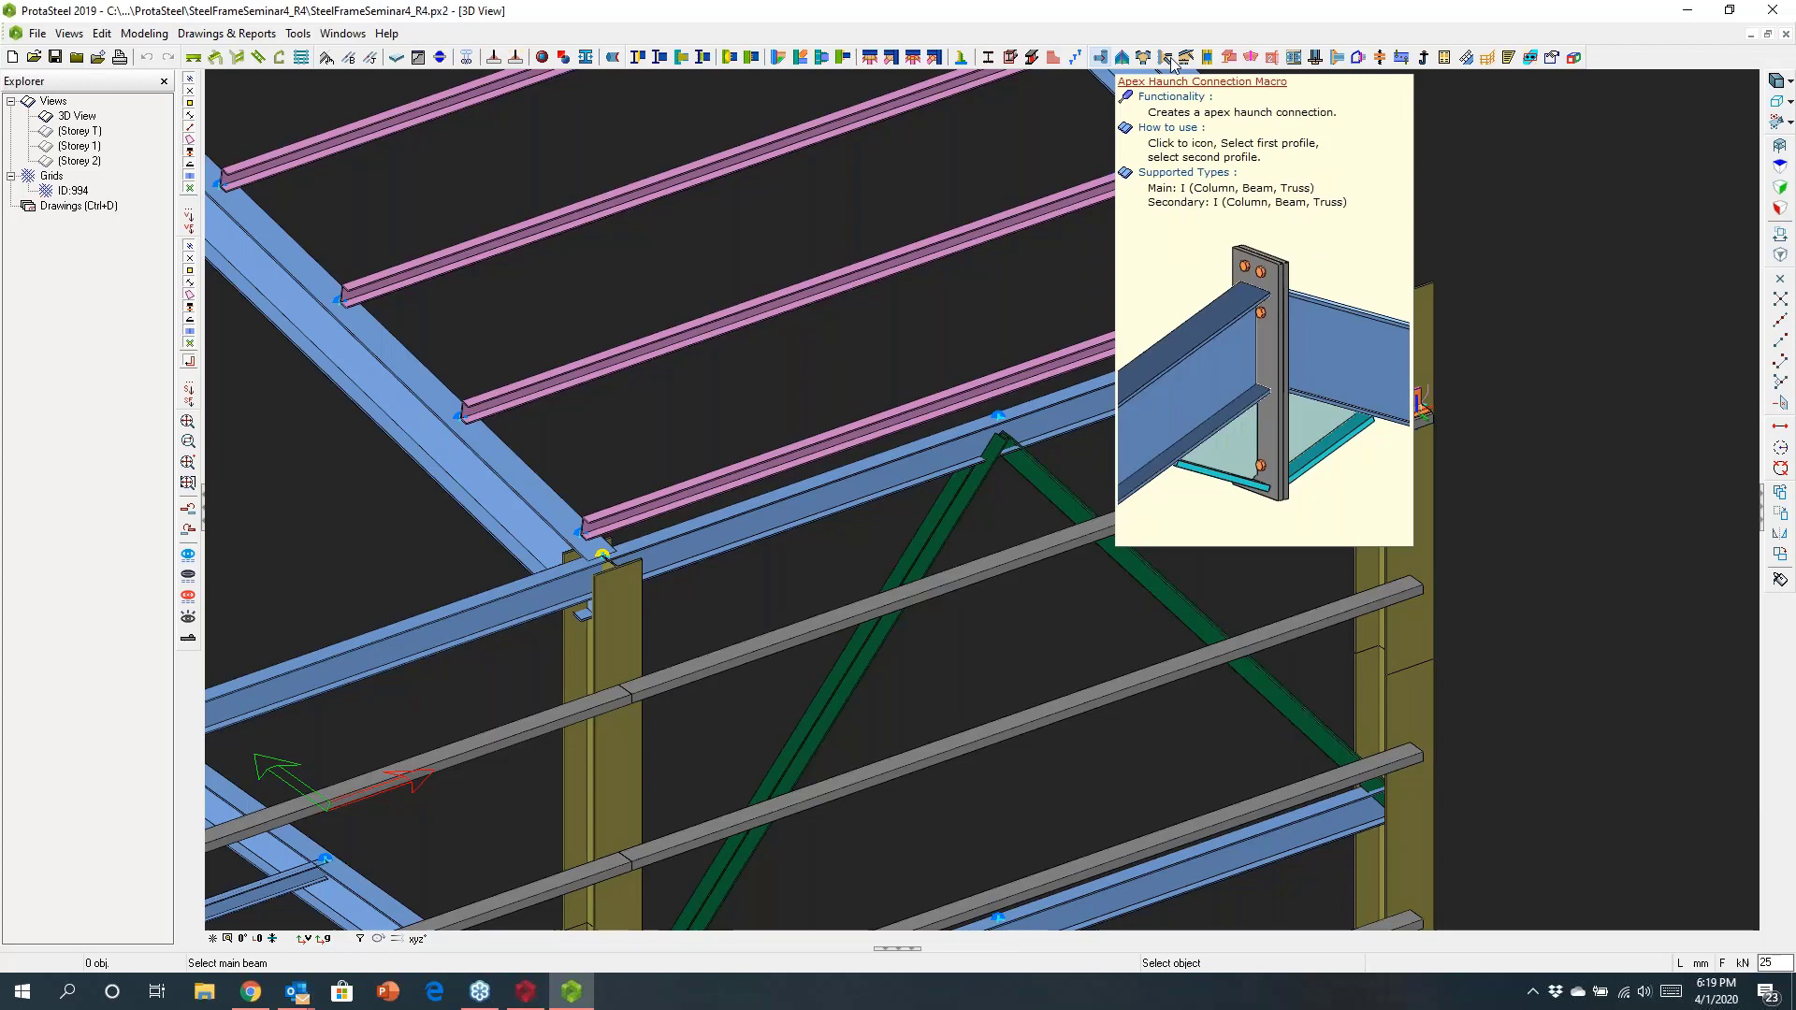
{"action": "mouse_move", "coordinate": [1299, 59]}
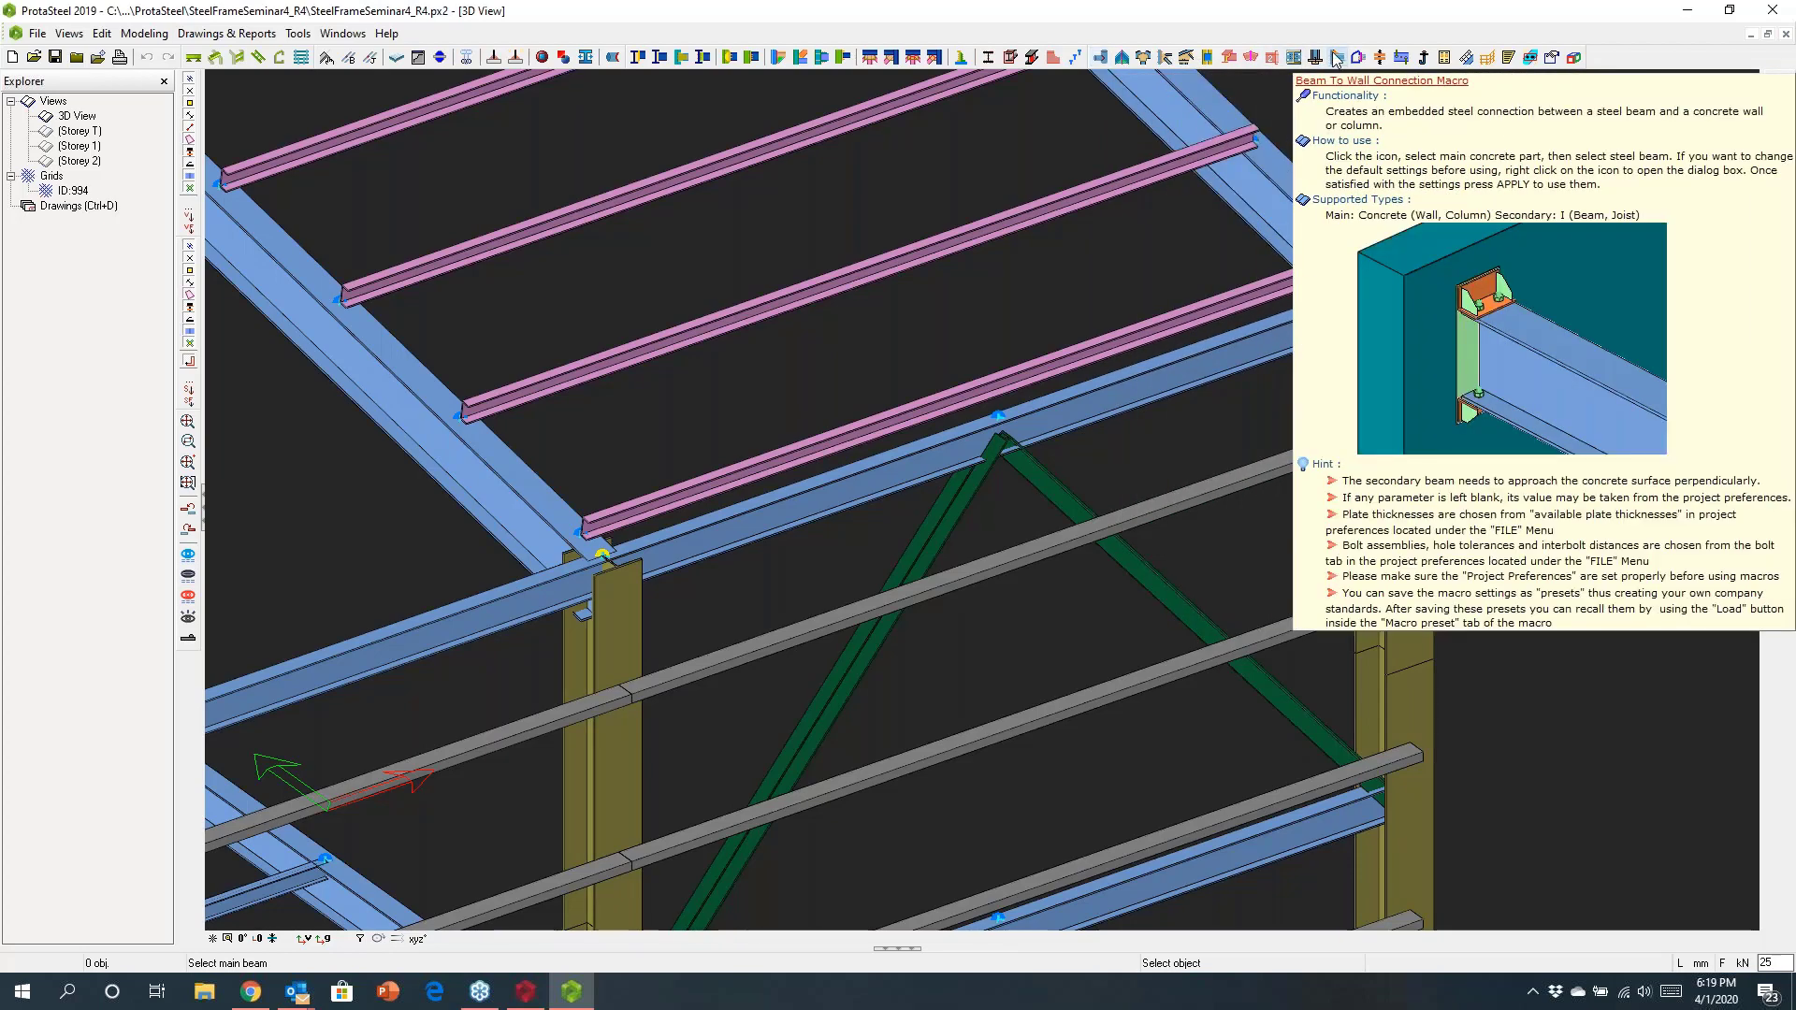
{"action": "mouse_move", "coordinate": [1445, 62]}
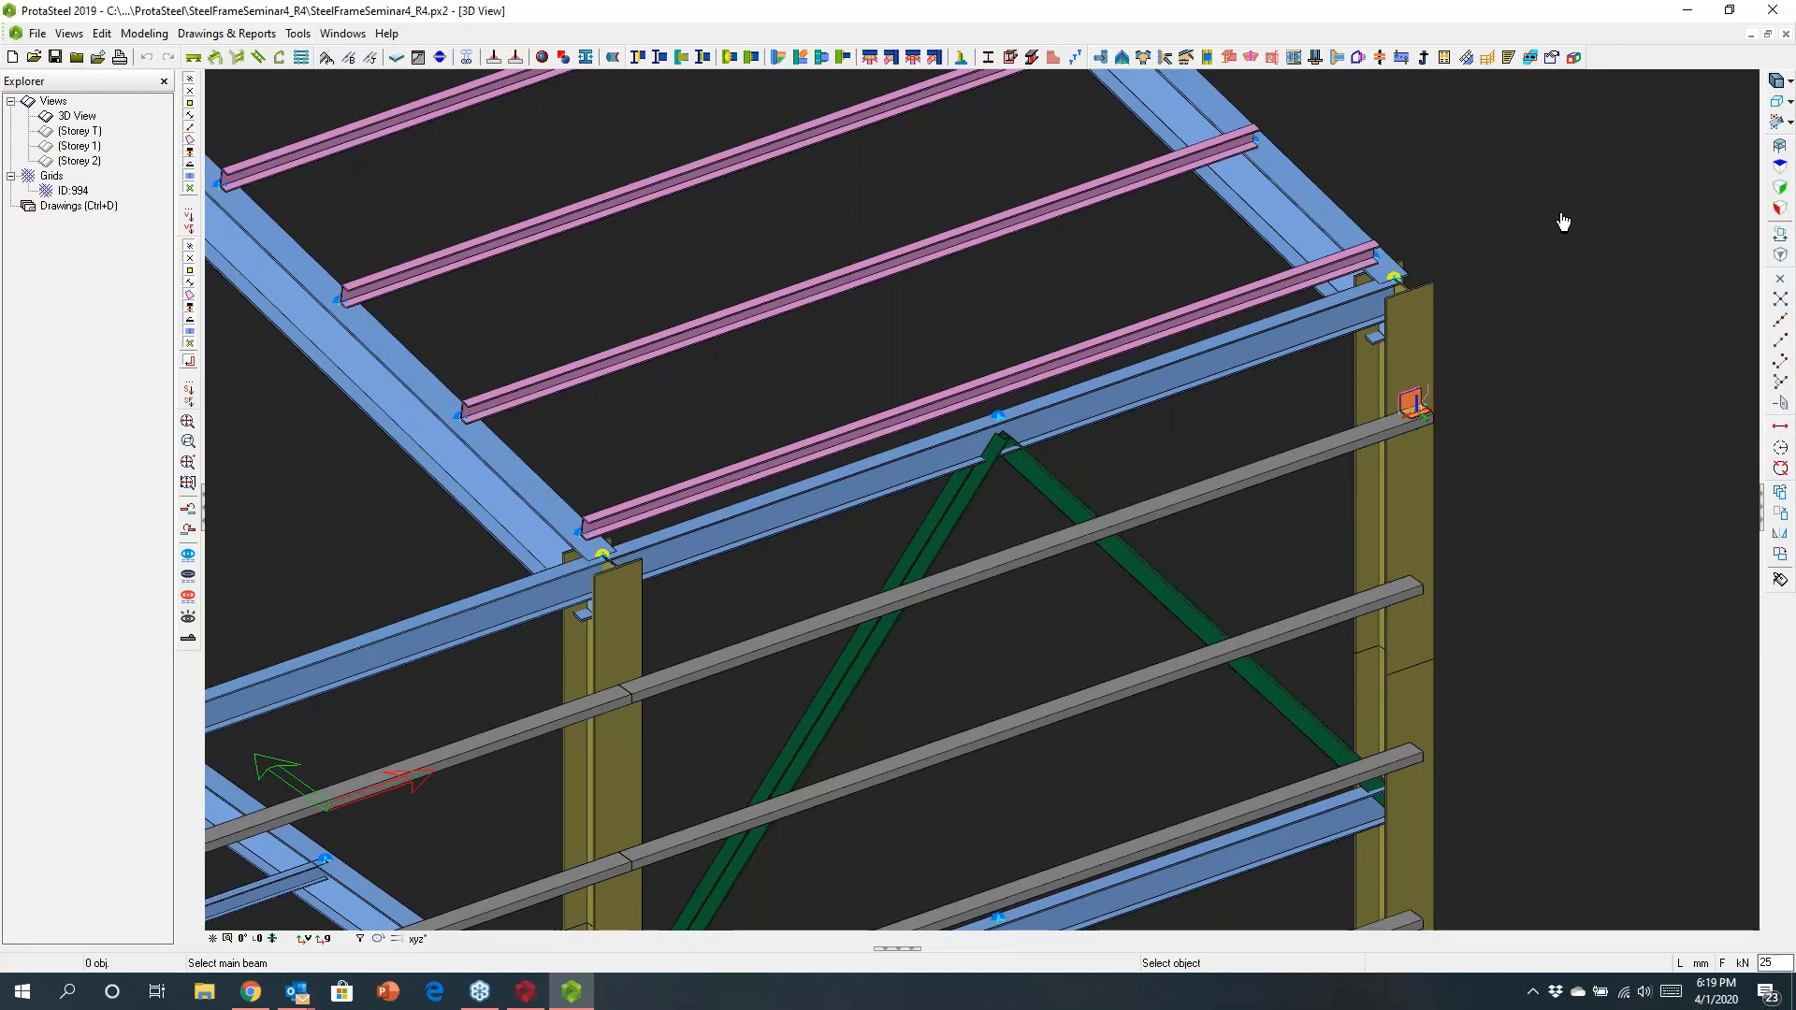
Step: Cancel the pending command and orbit the view to bring the rafter ridge into view
{"action": "scroll", "coordinate": [1396, 318], "scroll_direction": "down", "scroll_amount": 1}
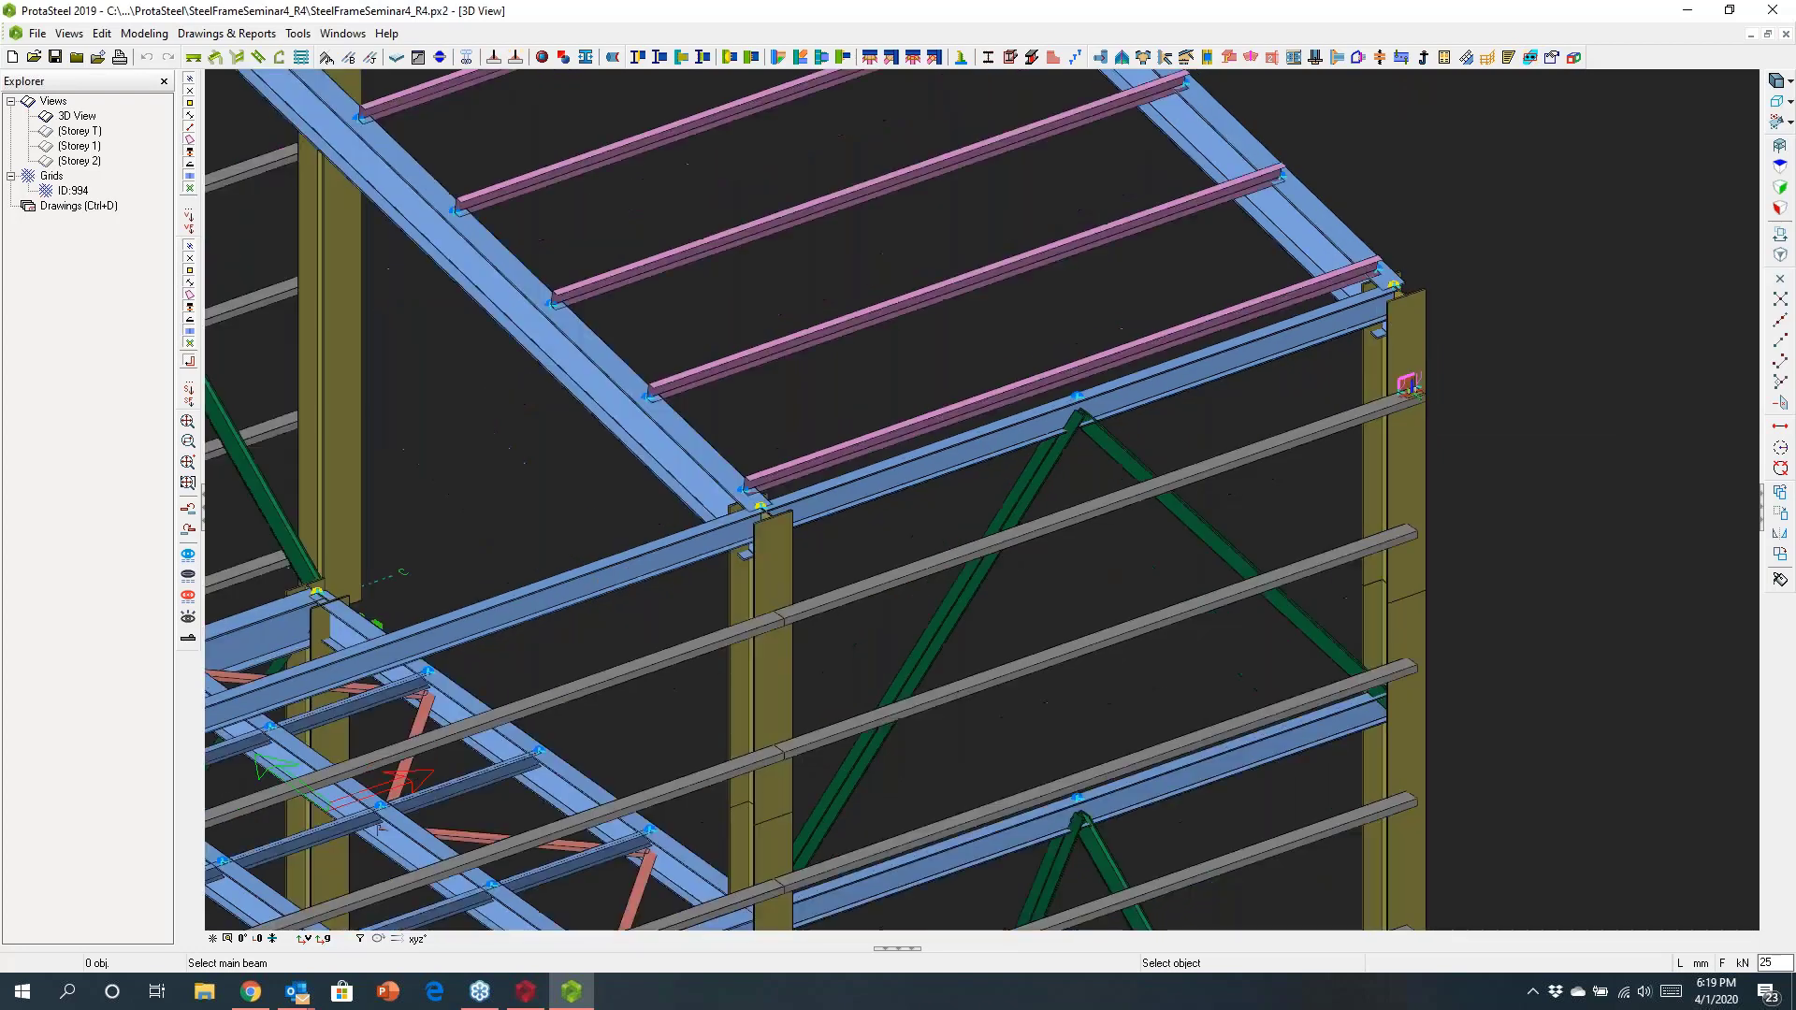
{"action": "scroll", "coordinate": [1407, 383], "scroll_direction": "down", "scroll_amount": 1}
{"action": "left_click", "coordinate": [1399, 340]}
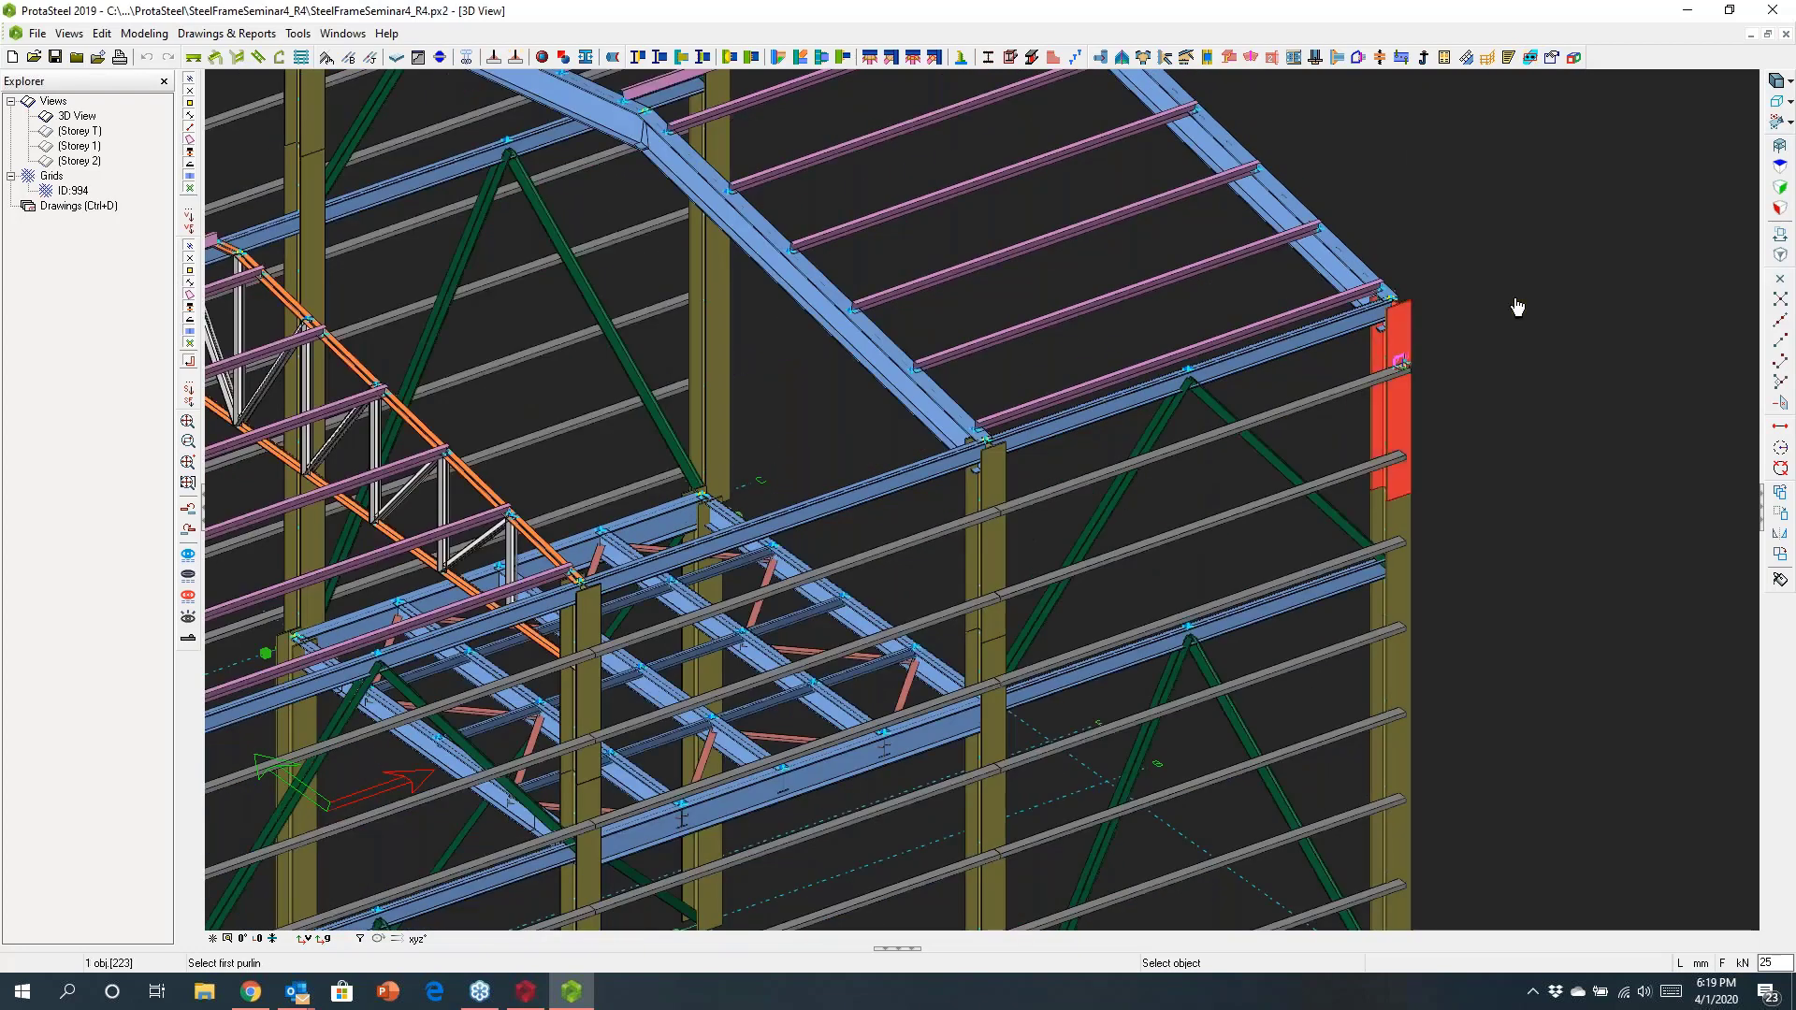
{"action": "key", "text": "Escape"}
{"action": "left_click", "coordinate": [1395, 329]}
{"action": "middle_click_drag", "start_coordinate": [1395, 324], "coordinate": [903, 398], "text": "ctrl"}
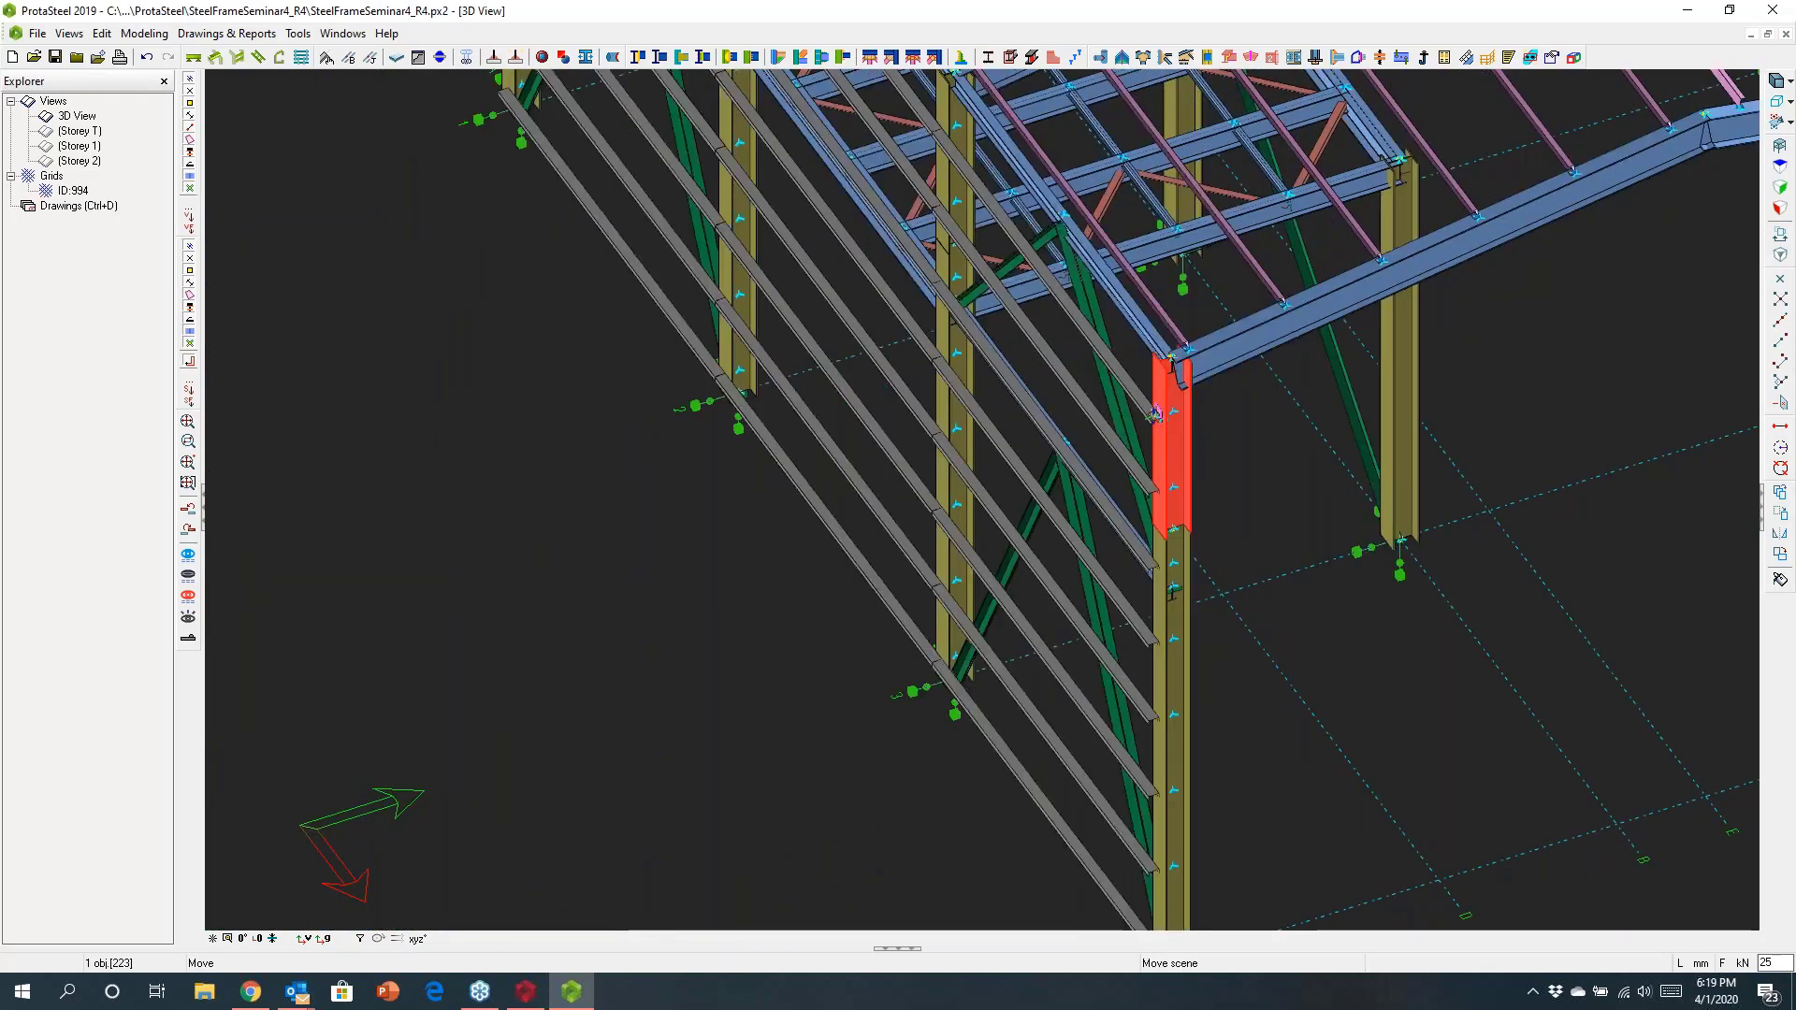
{"action": "middle_click_drag", "start_coordinate": [1569, 193], "coordinate": [811, 458]}
{"action": "scroll", "coordinate": [811, 457], "scroll_direction": "up", "scroll_amount": 3}
Step: Add an apex haunch joining the left and right rafters, then open Drawing Settings
{"action": "left_click", "coordinate": [1121, 58]}
{"action": "left_click", "coordinate": [1008, 383]}
{"action": "left_click", "coordinate": [1109, 360]}
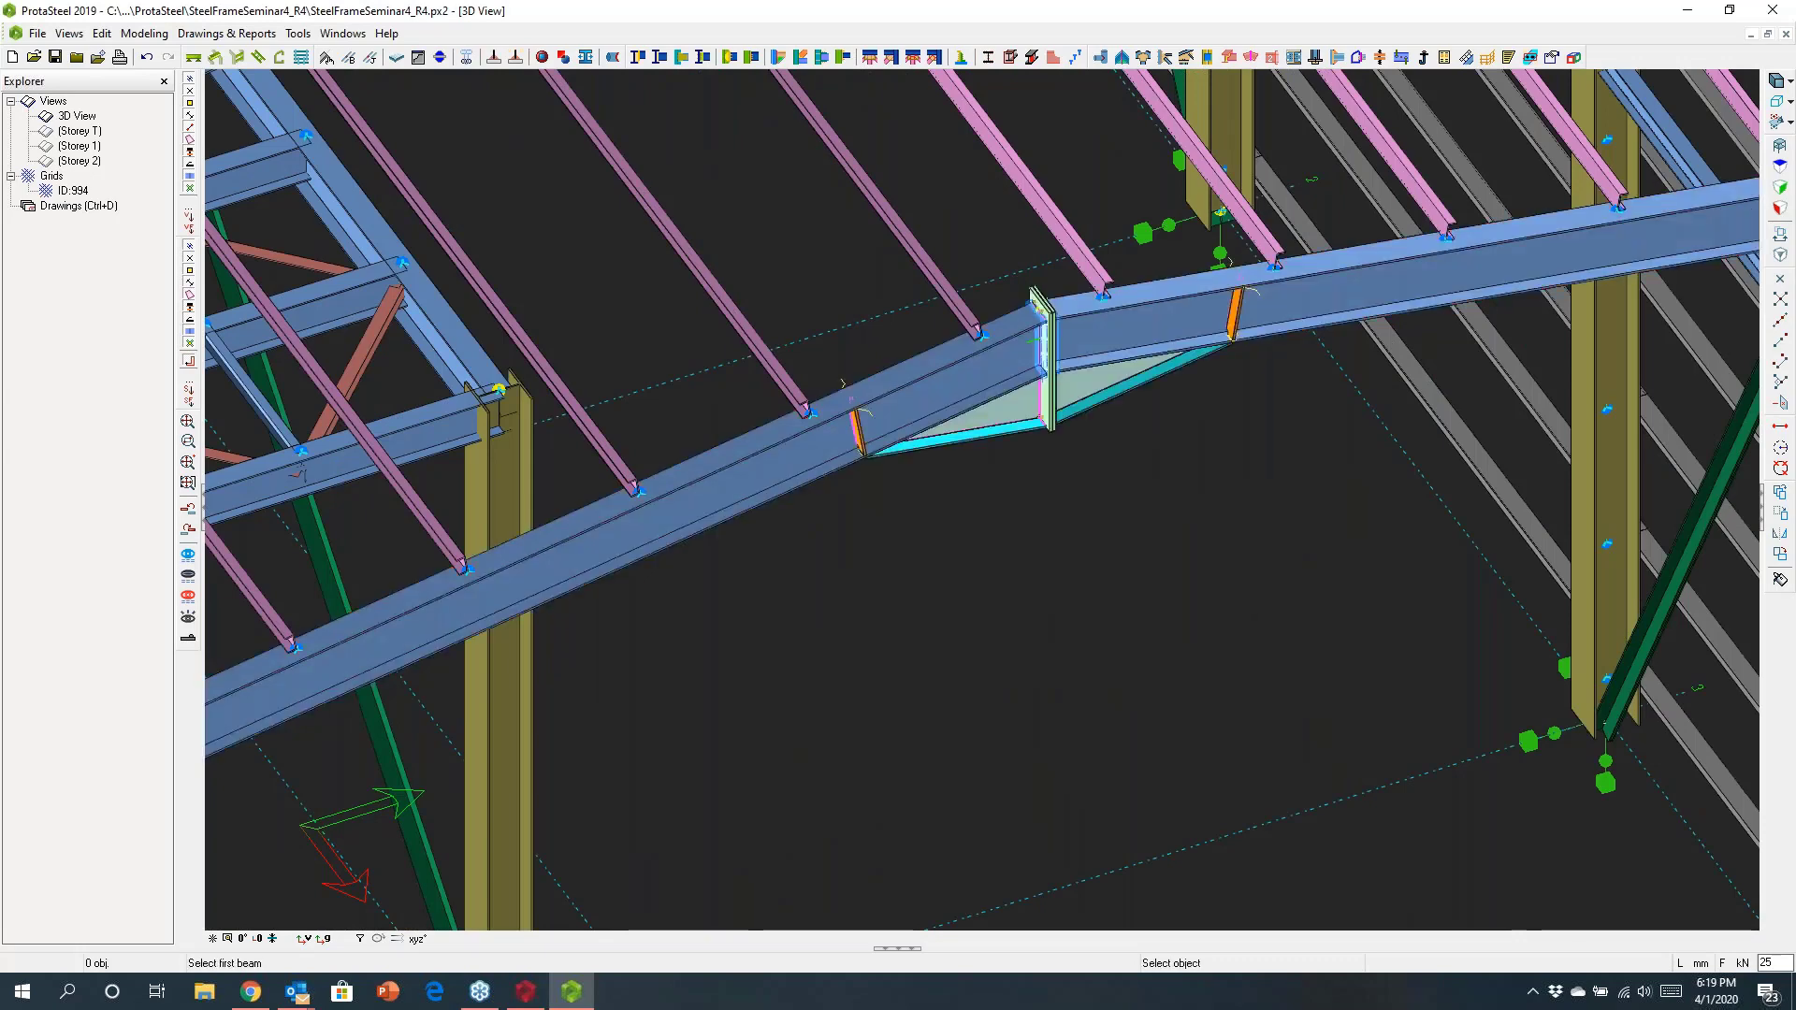
{"action": "scroll", "coordinate": [1109, 360], "scroll_direction": "up", "scroll_amount": 3}
{"action": "scroll", "coordinate": [1066, 346], "scroll_direction": "down", "scroll_amount": 2}
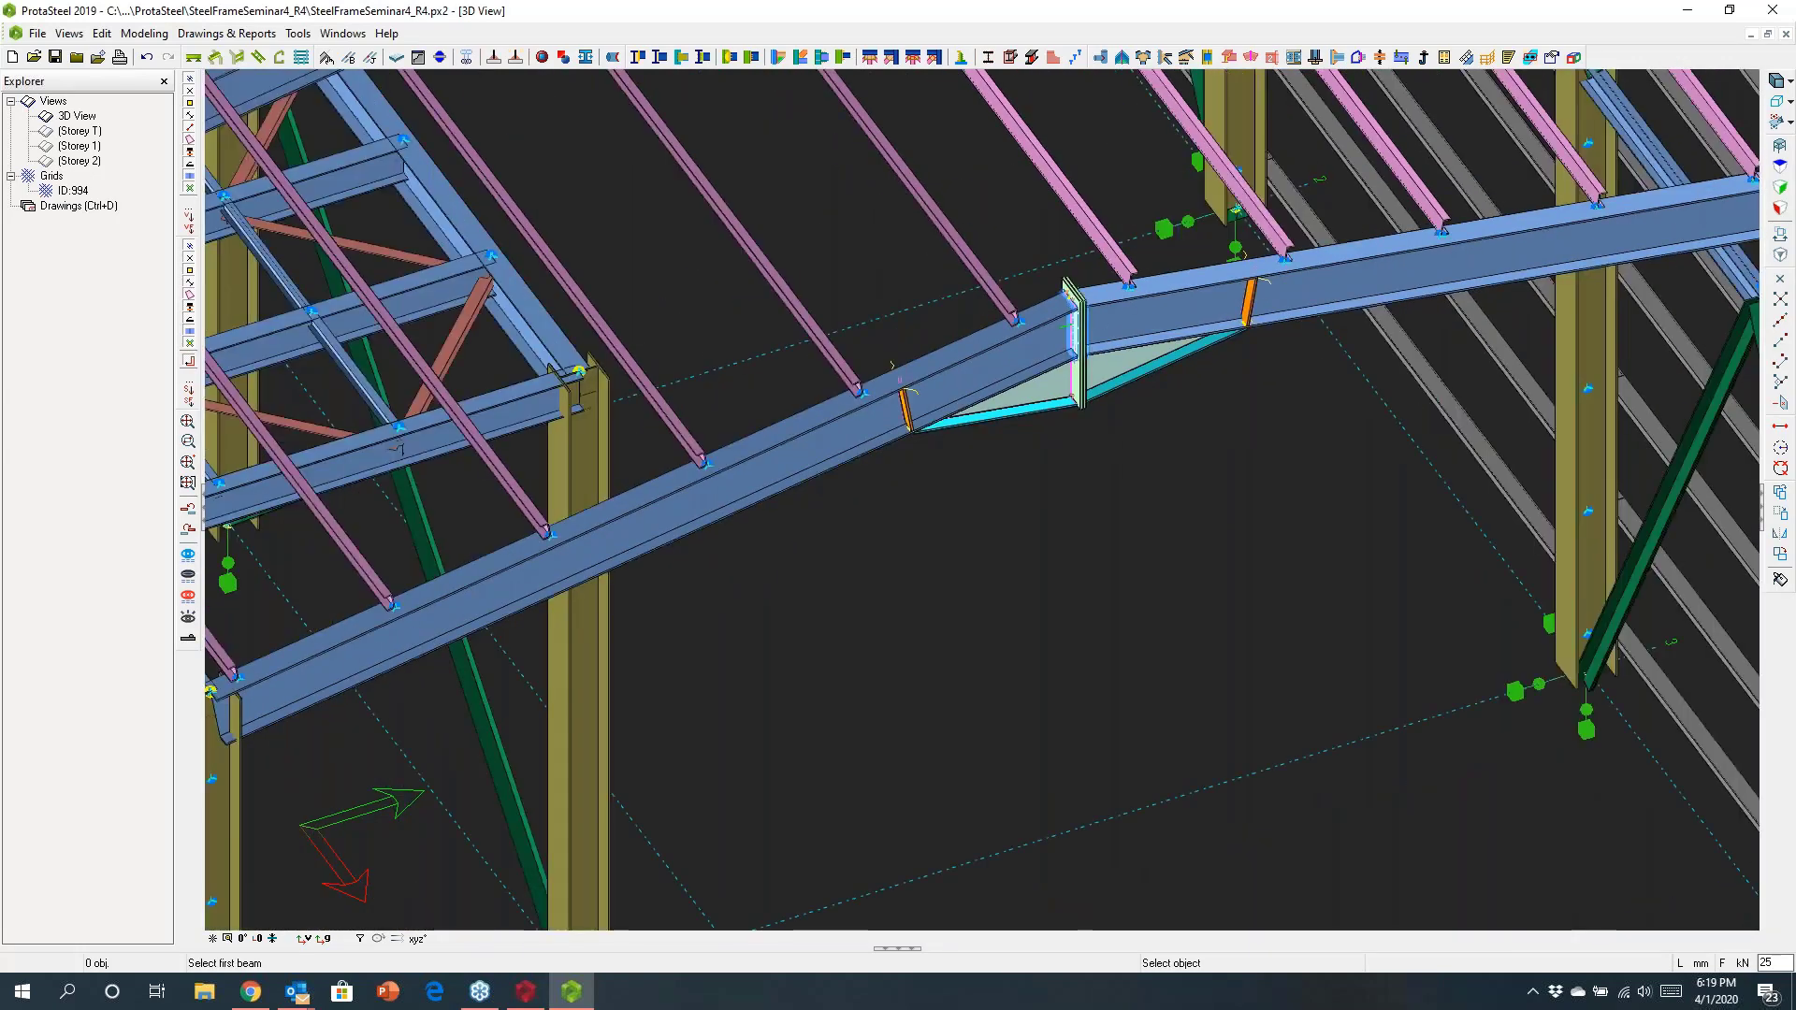
{"action": "left_click", "coordinate": [192, 215]}
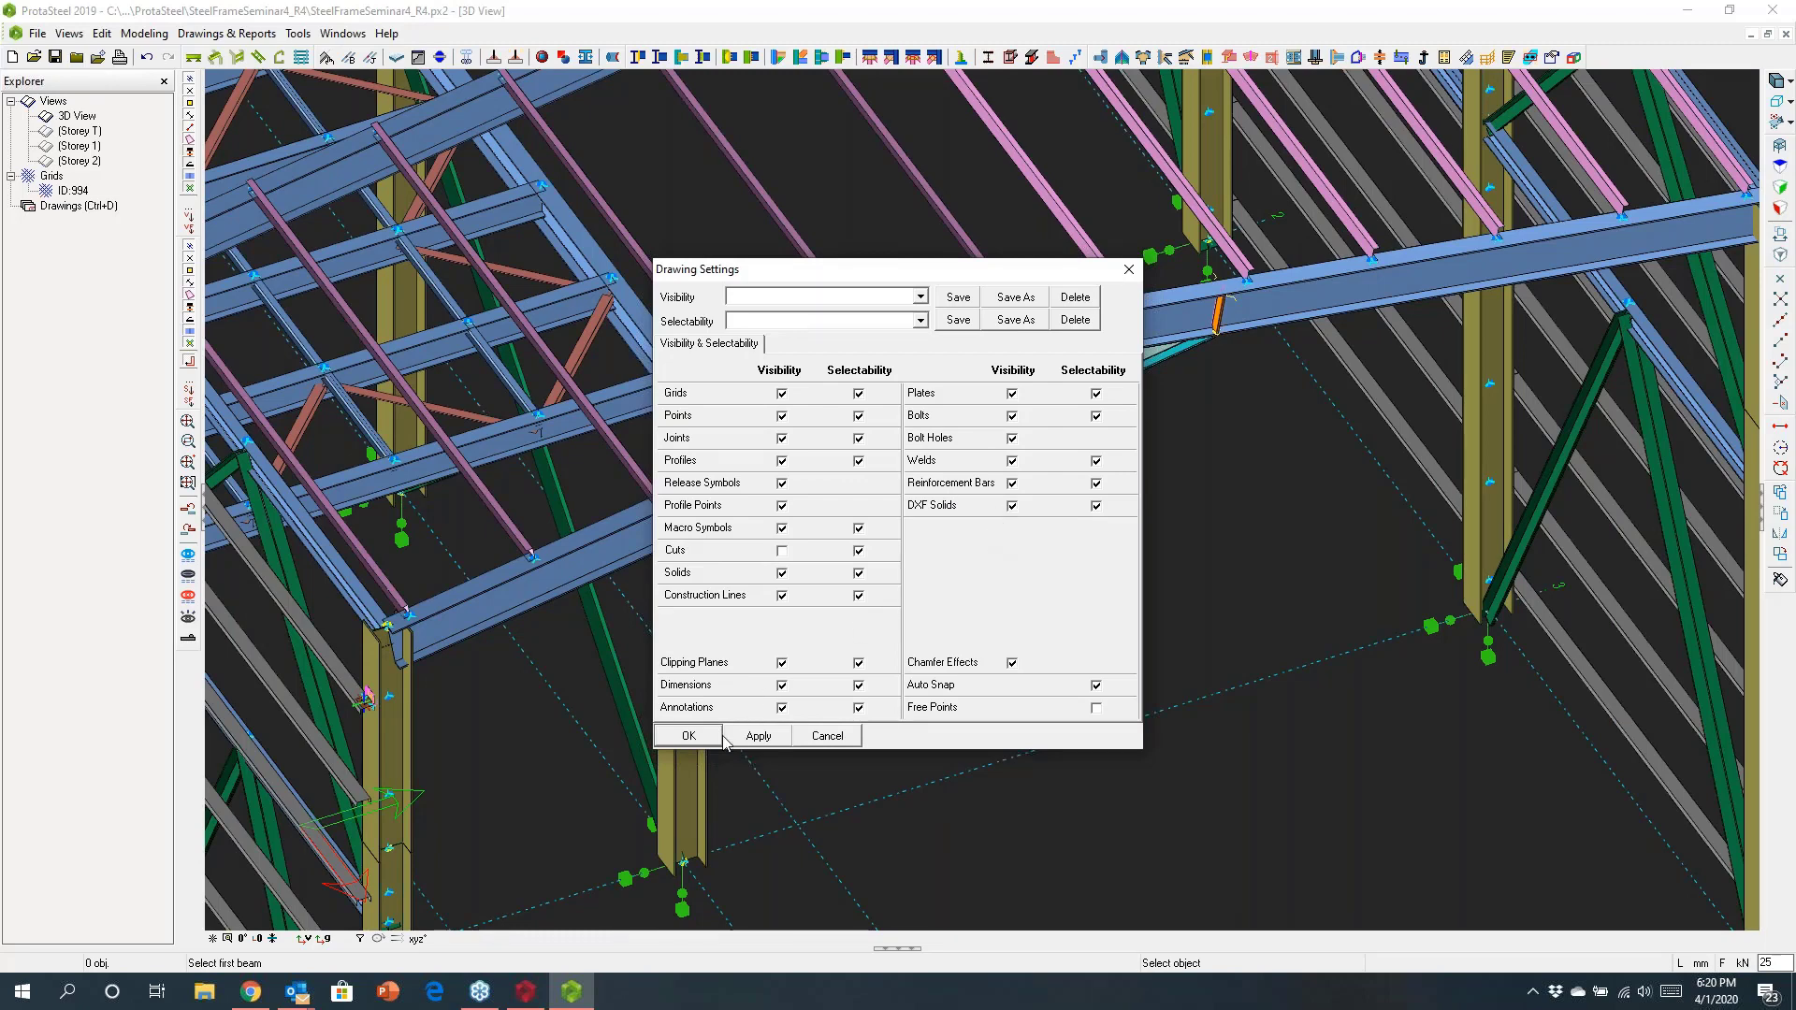
Step: Confirm the Drawing Settings and zoom to the column-rafter eaves joint
{"action": "left_click", "coordinate": [693, 737]}
{"action": "middle_click_drag", "start_coordinate": [413, 686], "coordinate": [624, 513]}
{"action": "scroll", "coordinate": [624, 513], "scroll_direction": "up", "scroll_amount": 3}
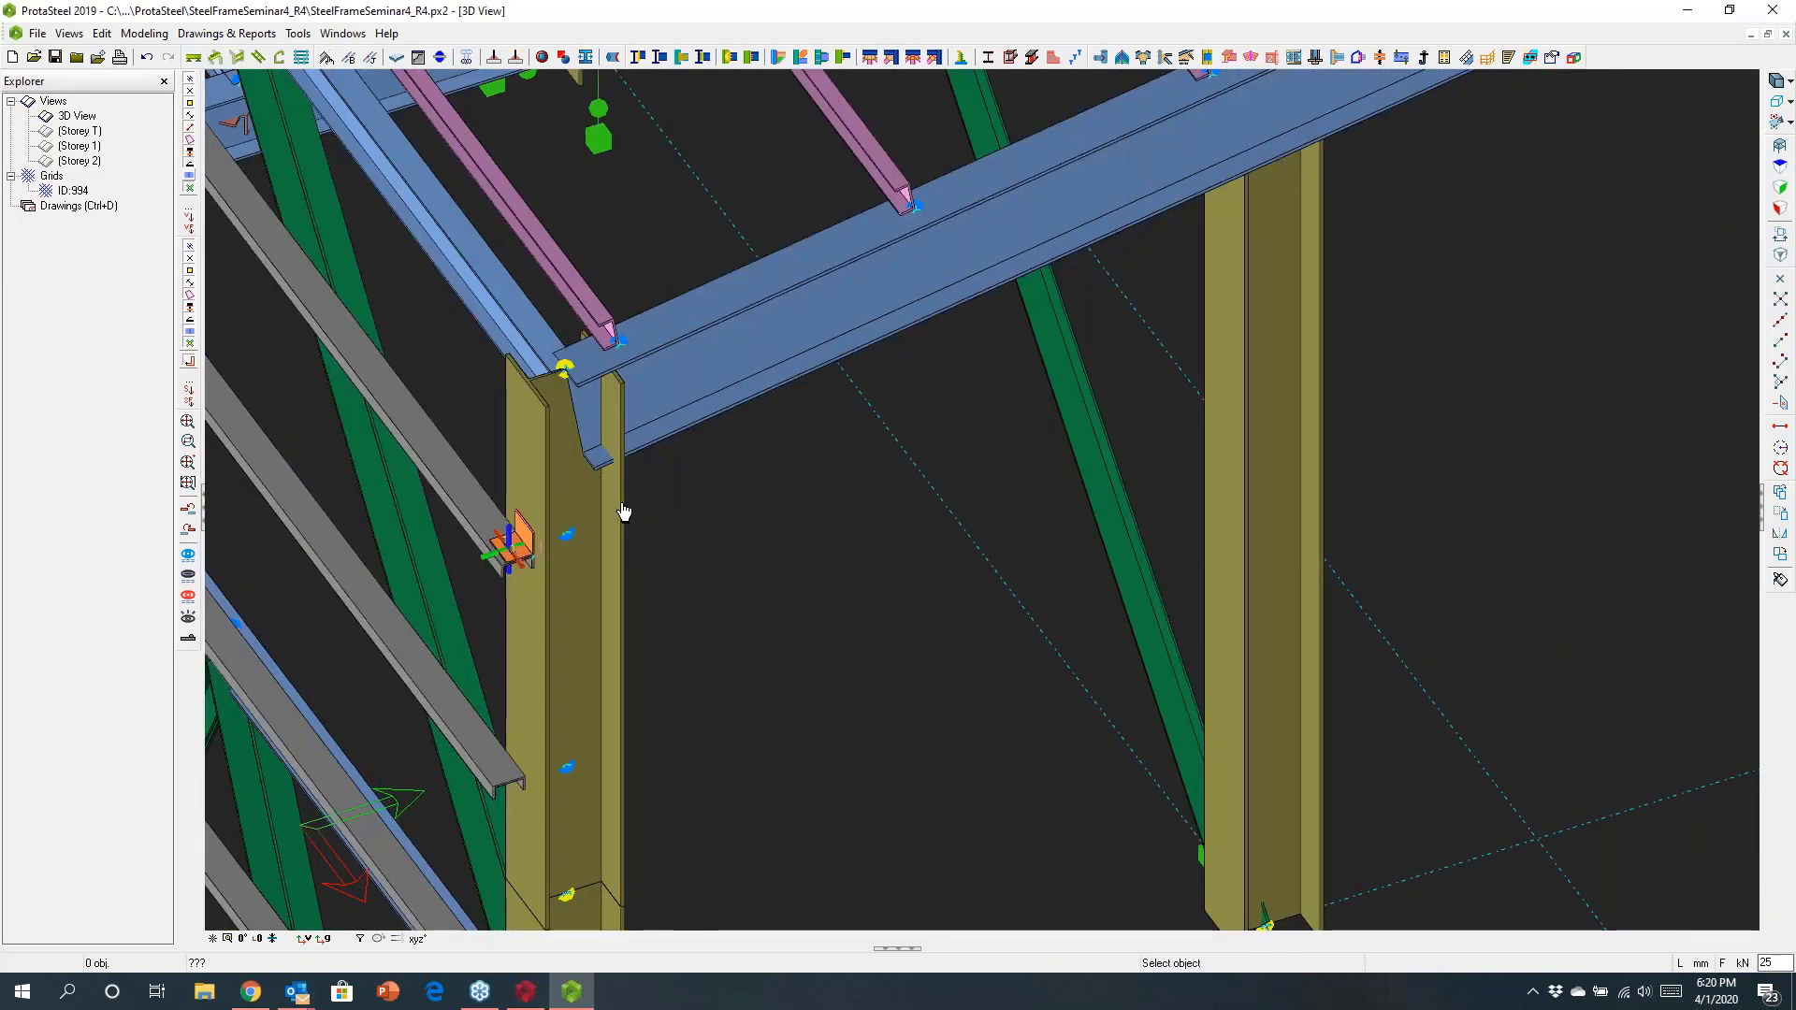
{"action": "scroll", "coordinate": [624, 512], "scroll_direction": "up", "scroll_amount": 3}
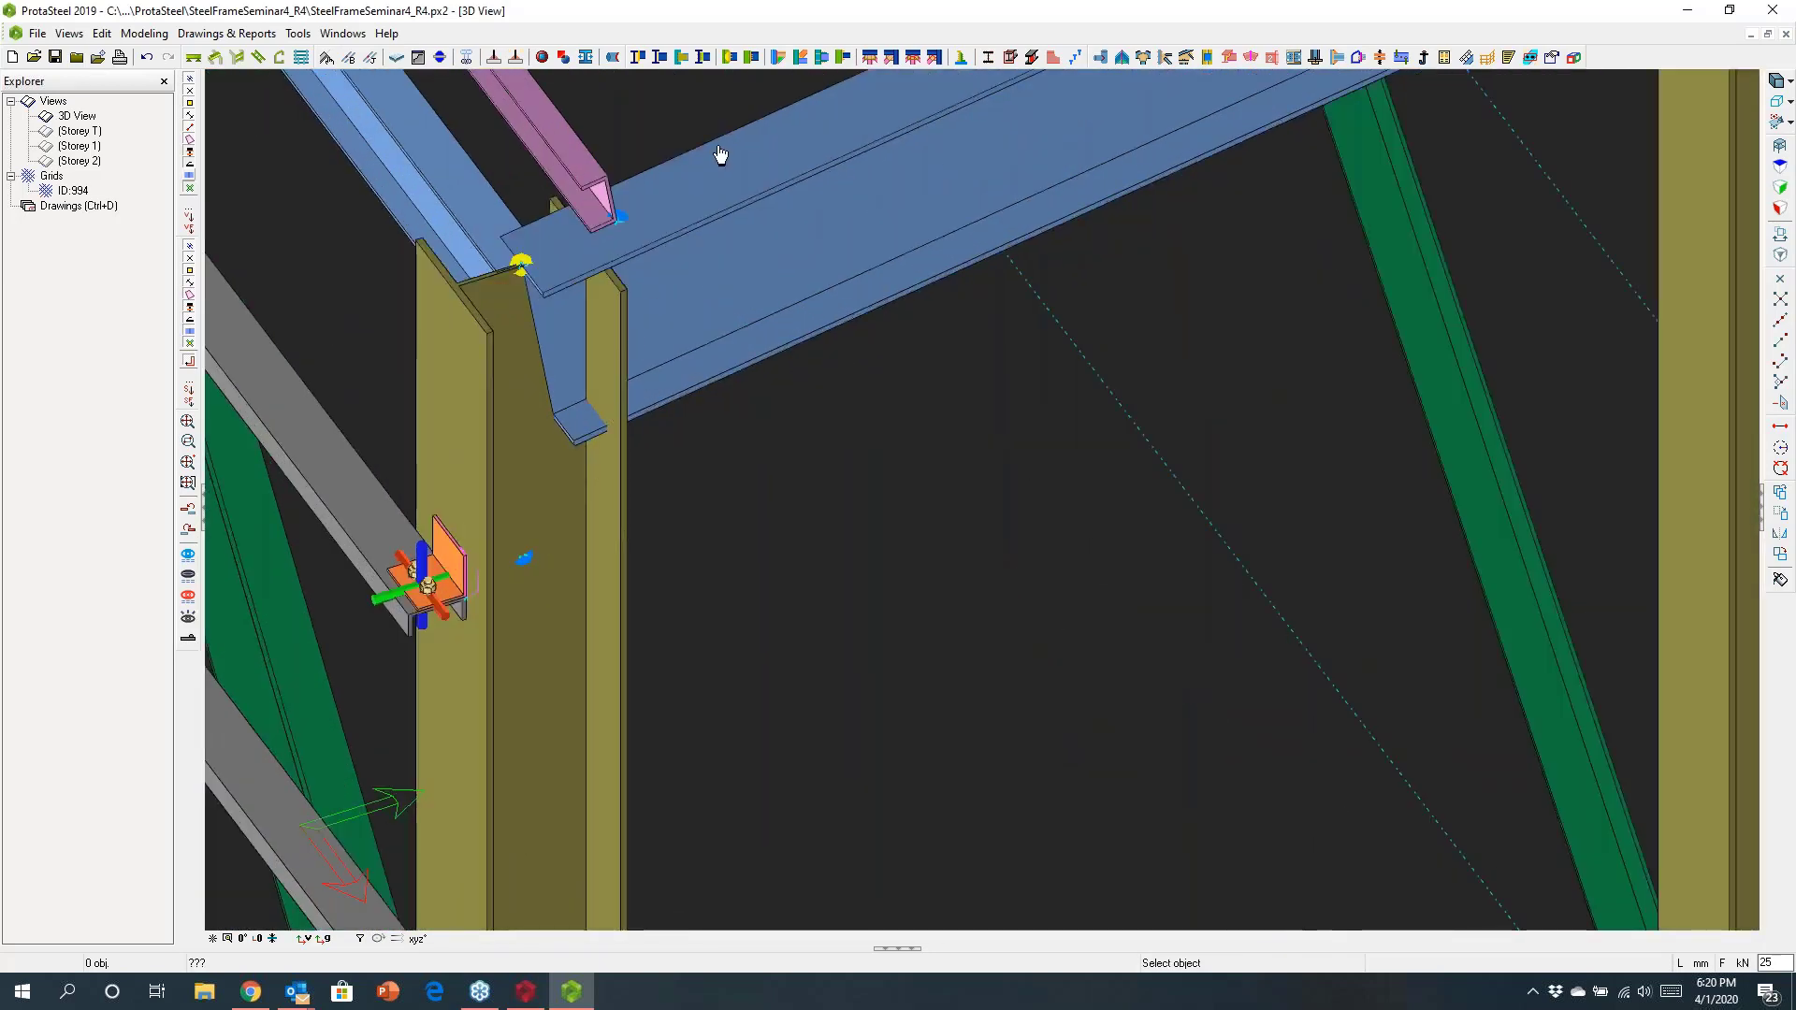
Step: Place a haunch connection between the column and the sloping rafter, then select it
{"action": "left_click", "coordinate": [778, 58]}
{"action": "left_click", "coordinate": [604, 636]}
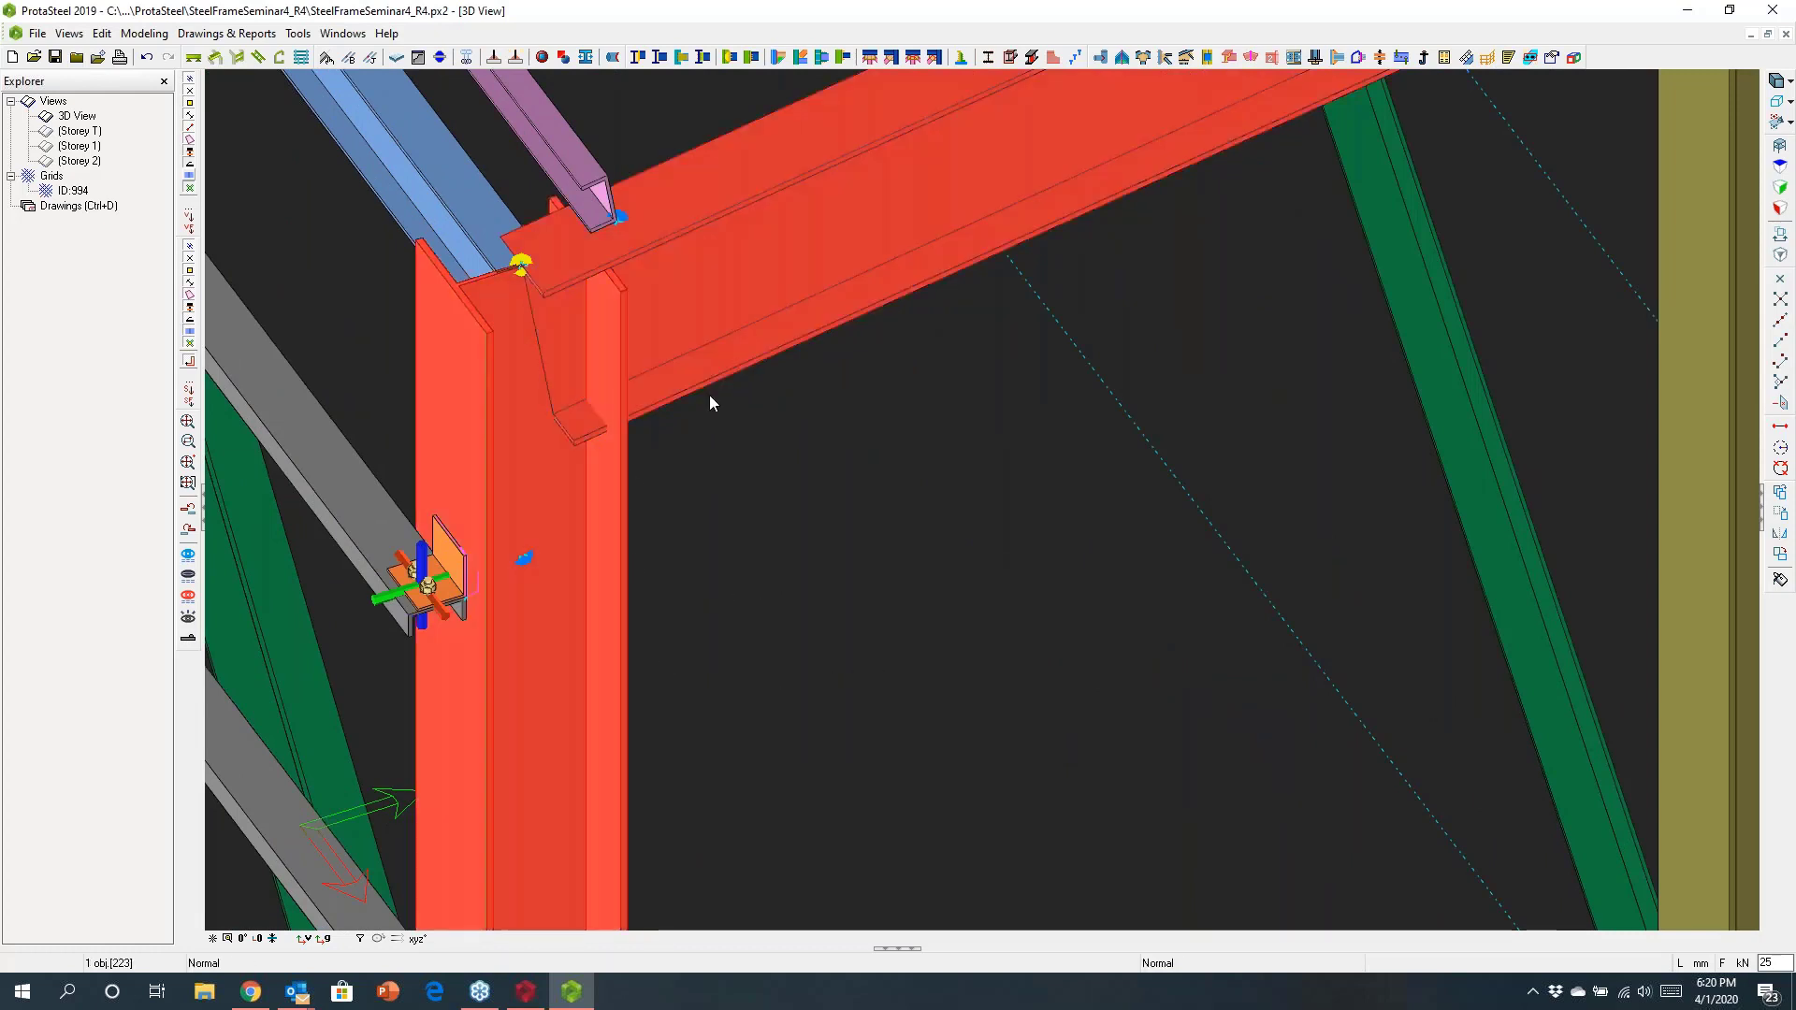
{"action": "left_click", "coordinate": [710, 397]}
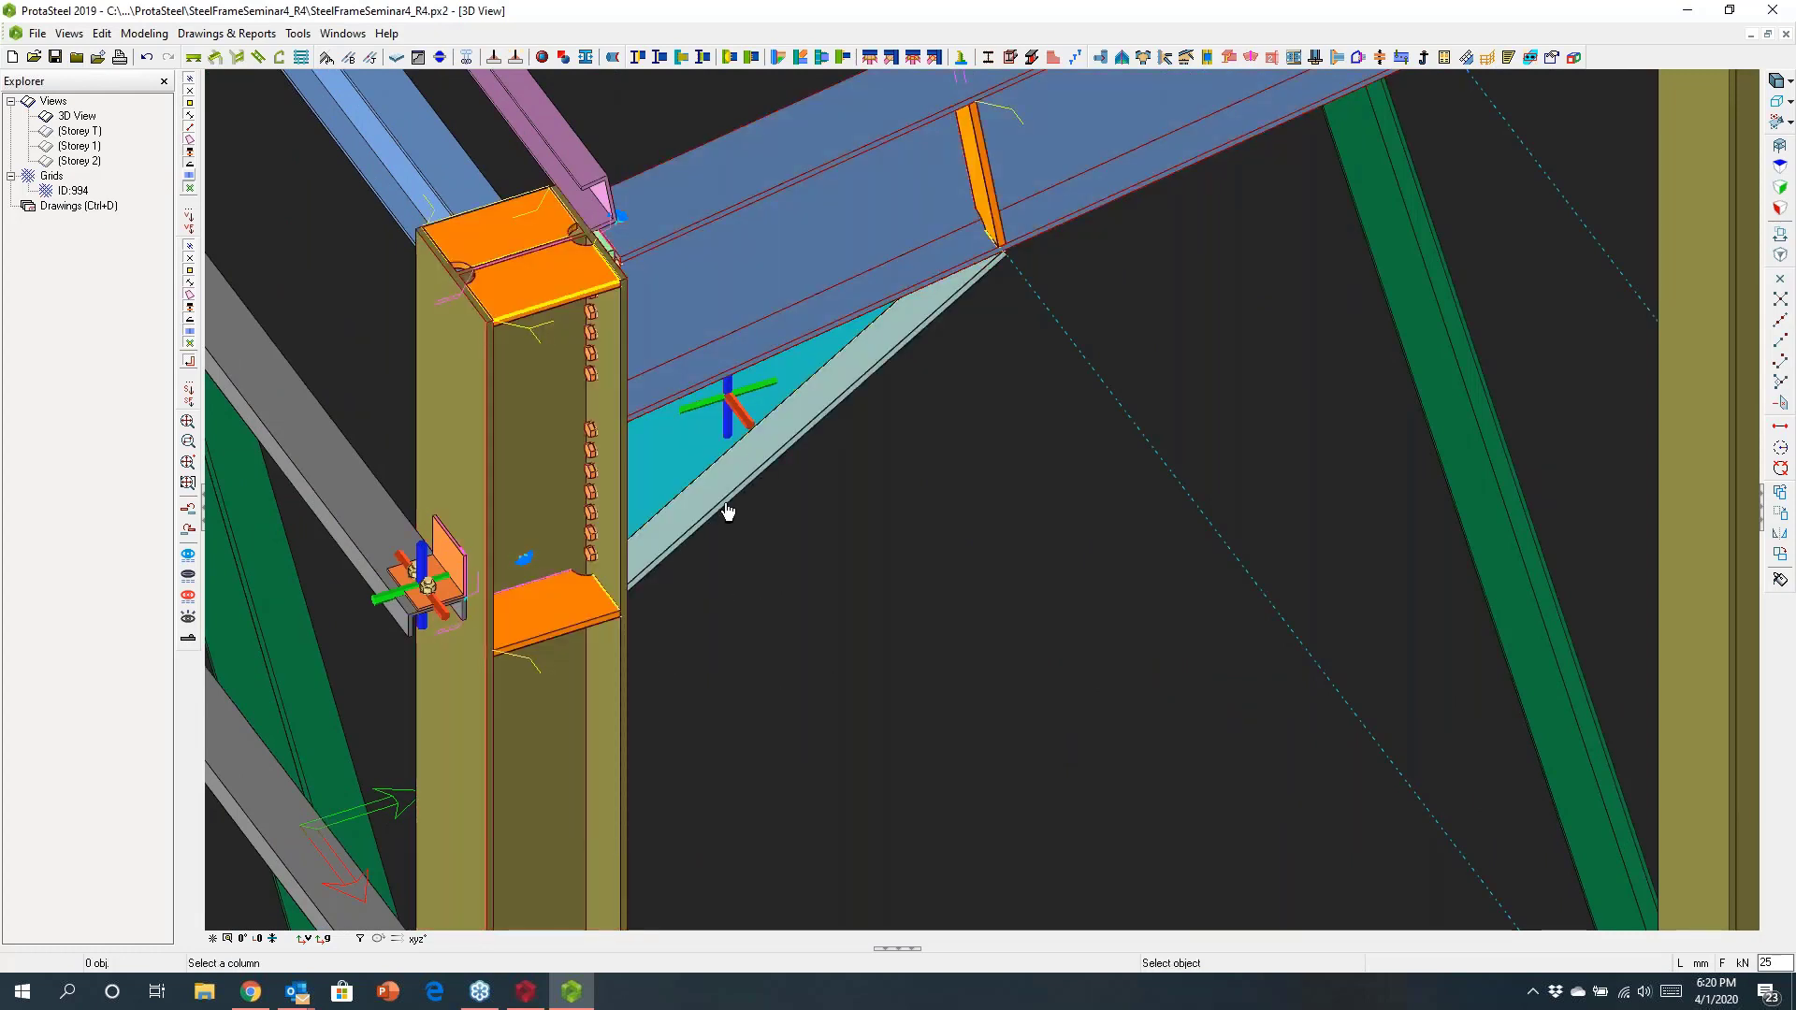
{"action": "key", "text": "Escape"}
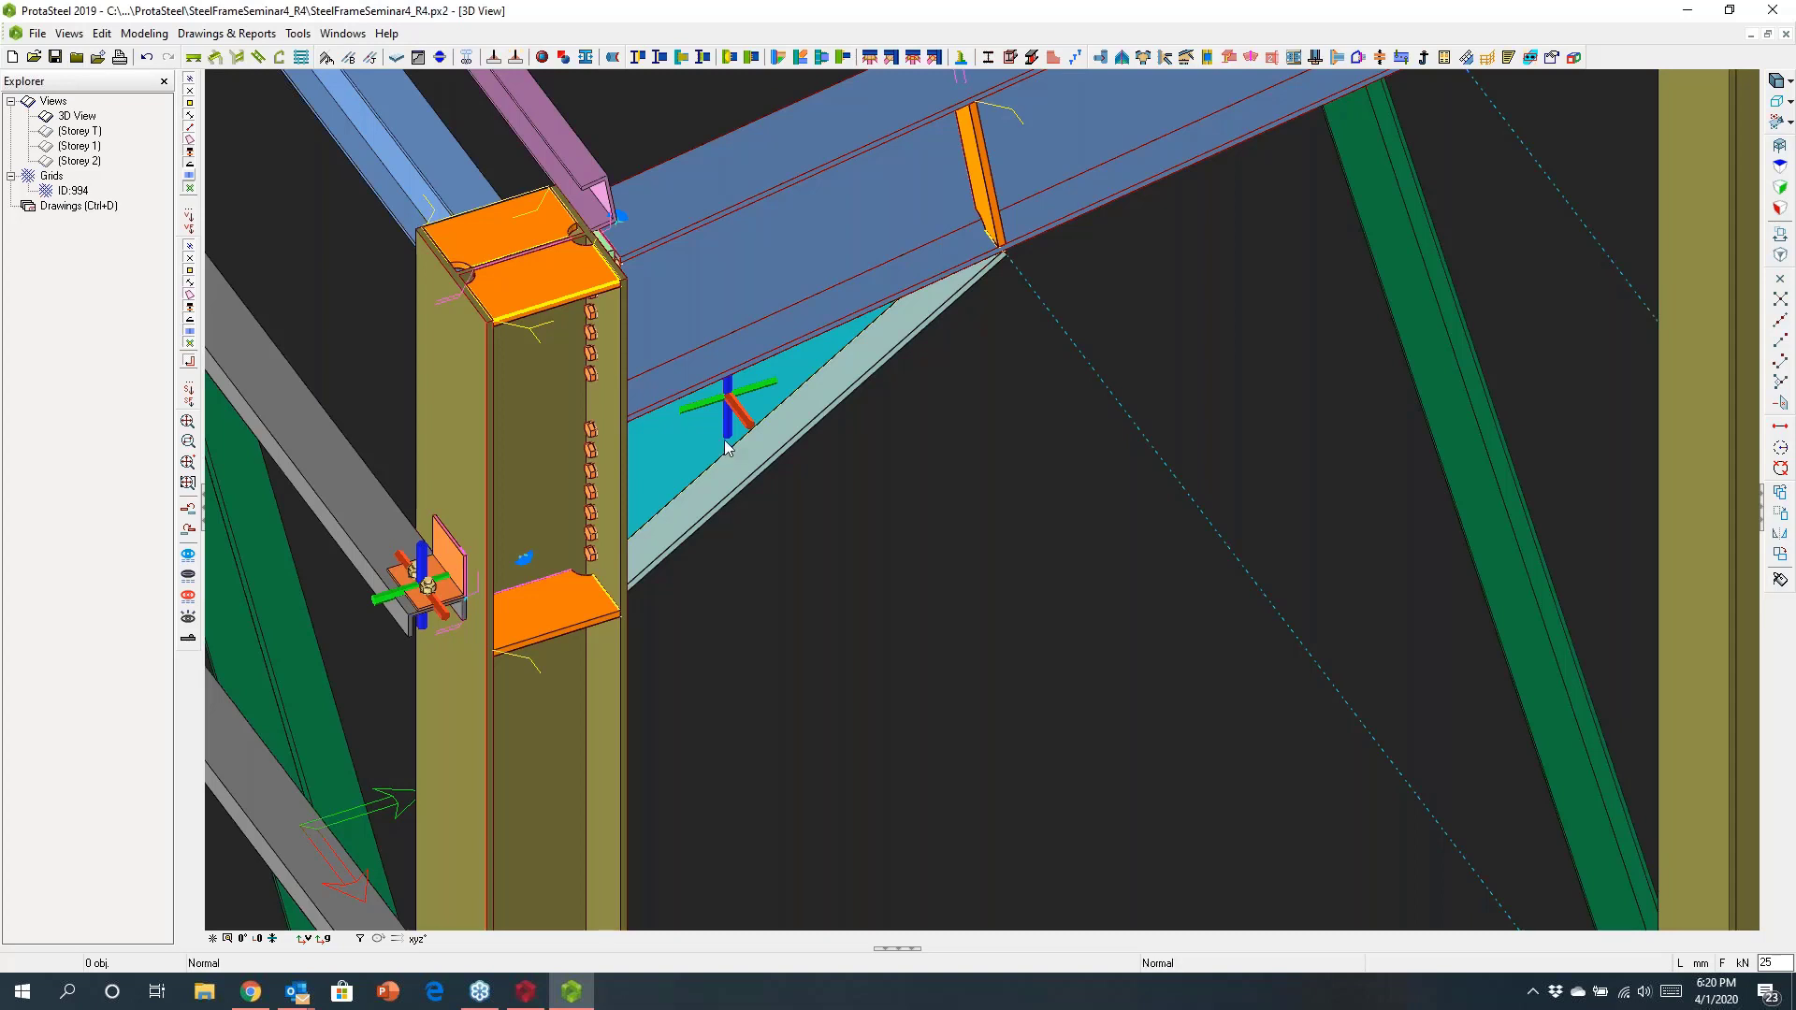
{"action": "left_click", "coordinate": [739, 421]}
Step: In the haunch properties Figure 2, enable stiffener B with offset values 1008*70
{"action": "double_click", "coordinate": [739, 421]}
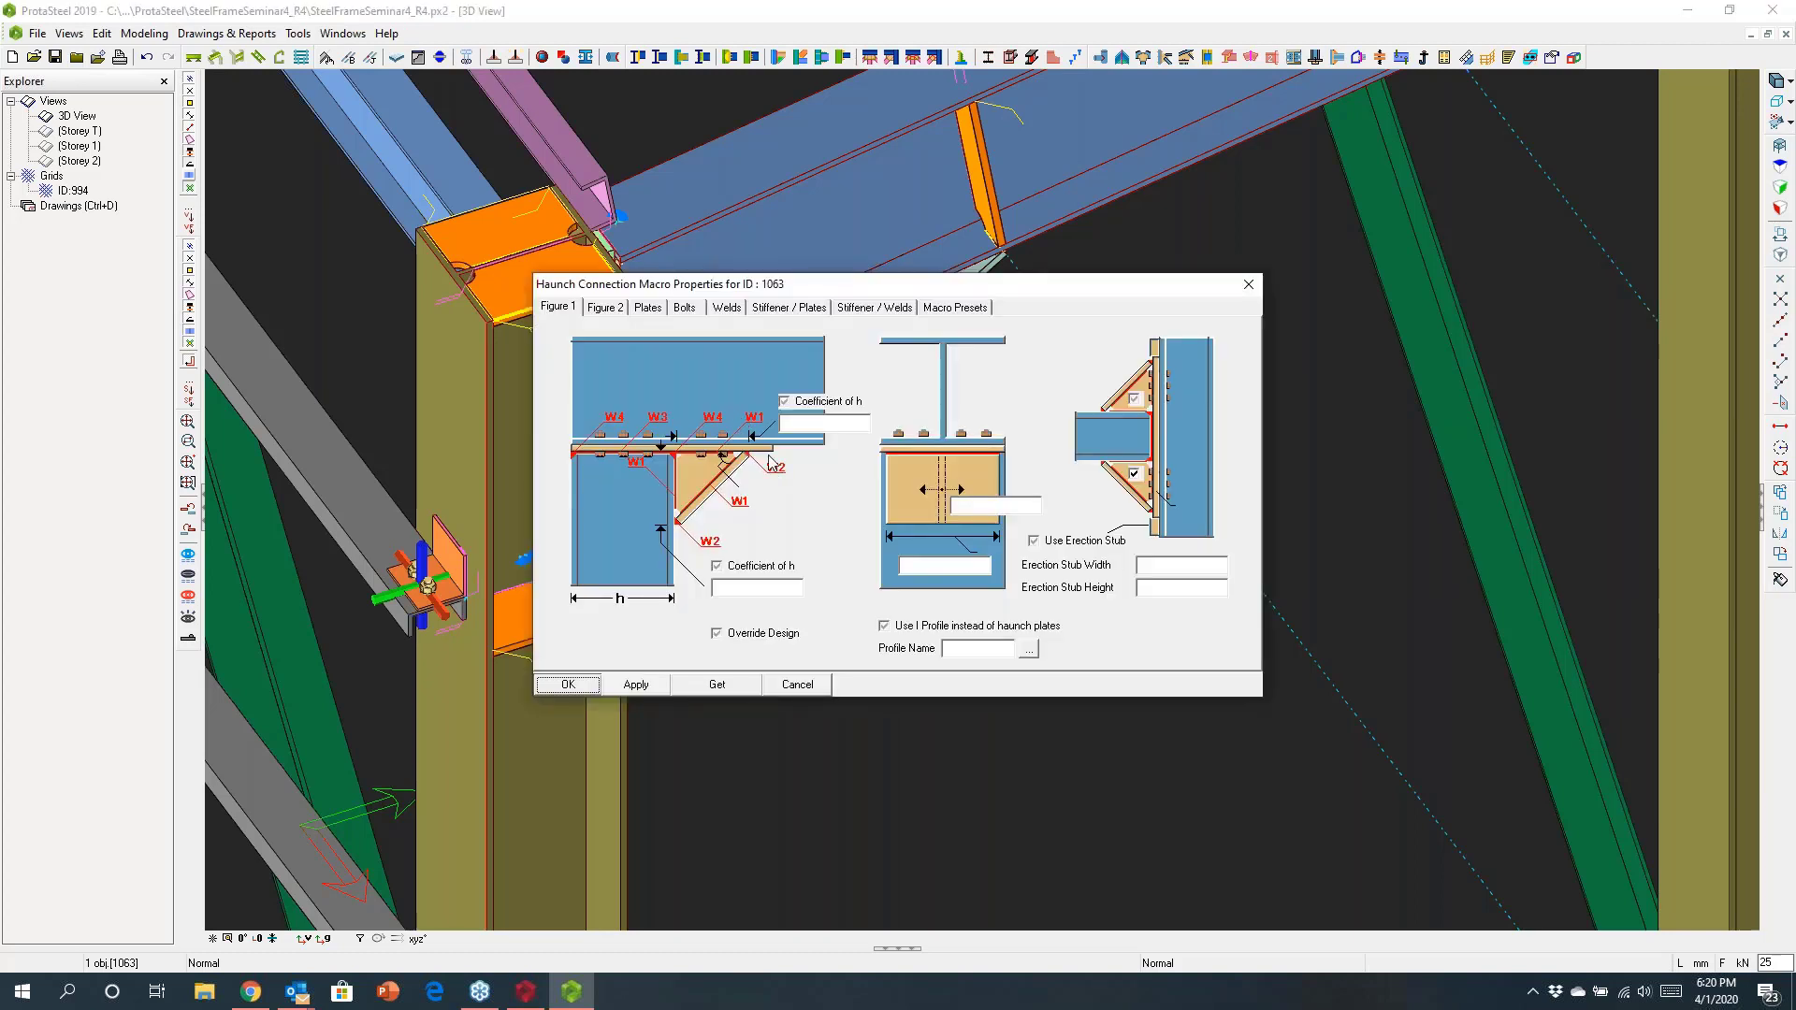
{"action": "left_click", "coordinate": [606, 308]}
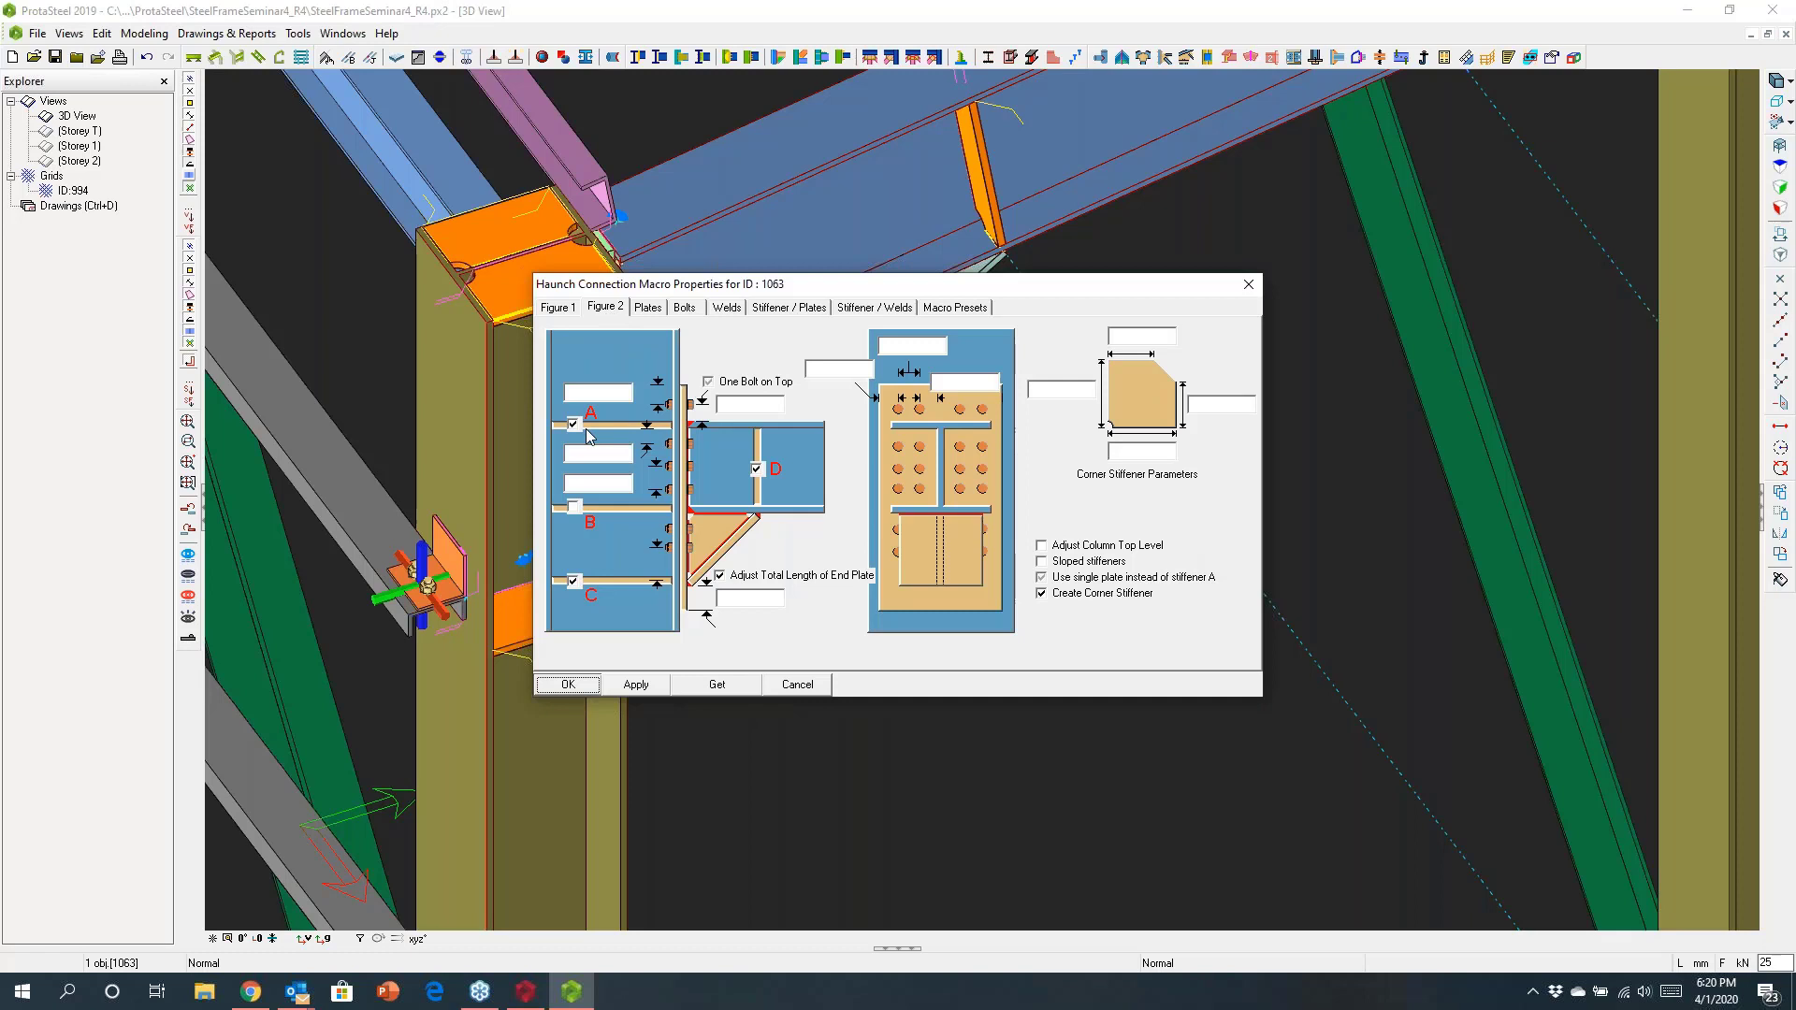
{"action": "left_click", "coordinate": [574, 507]}
{"action": "left_click", "coordinate": [682, 308]}
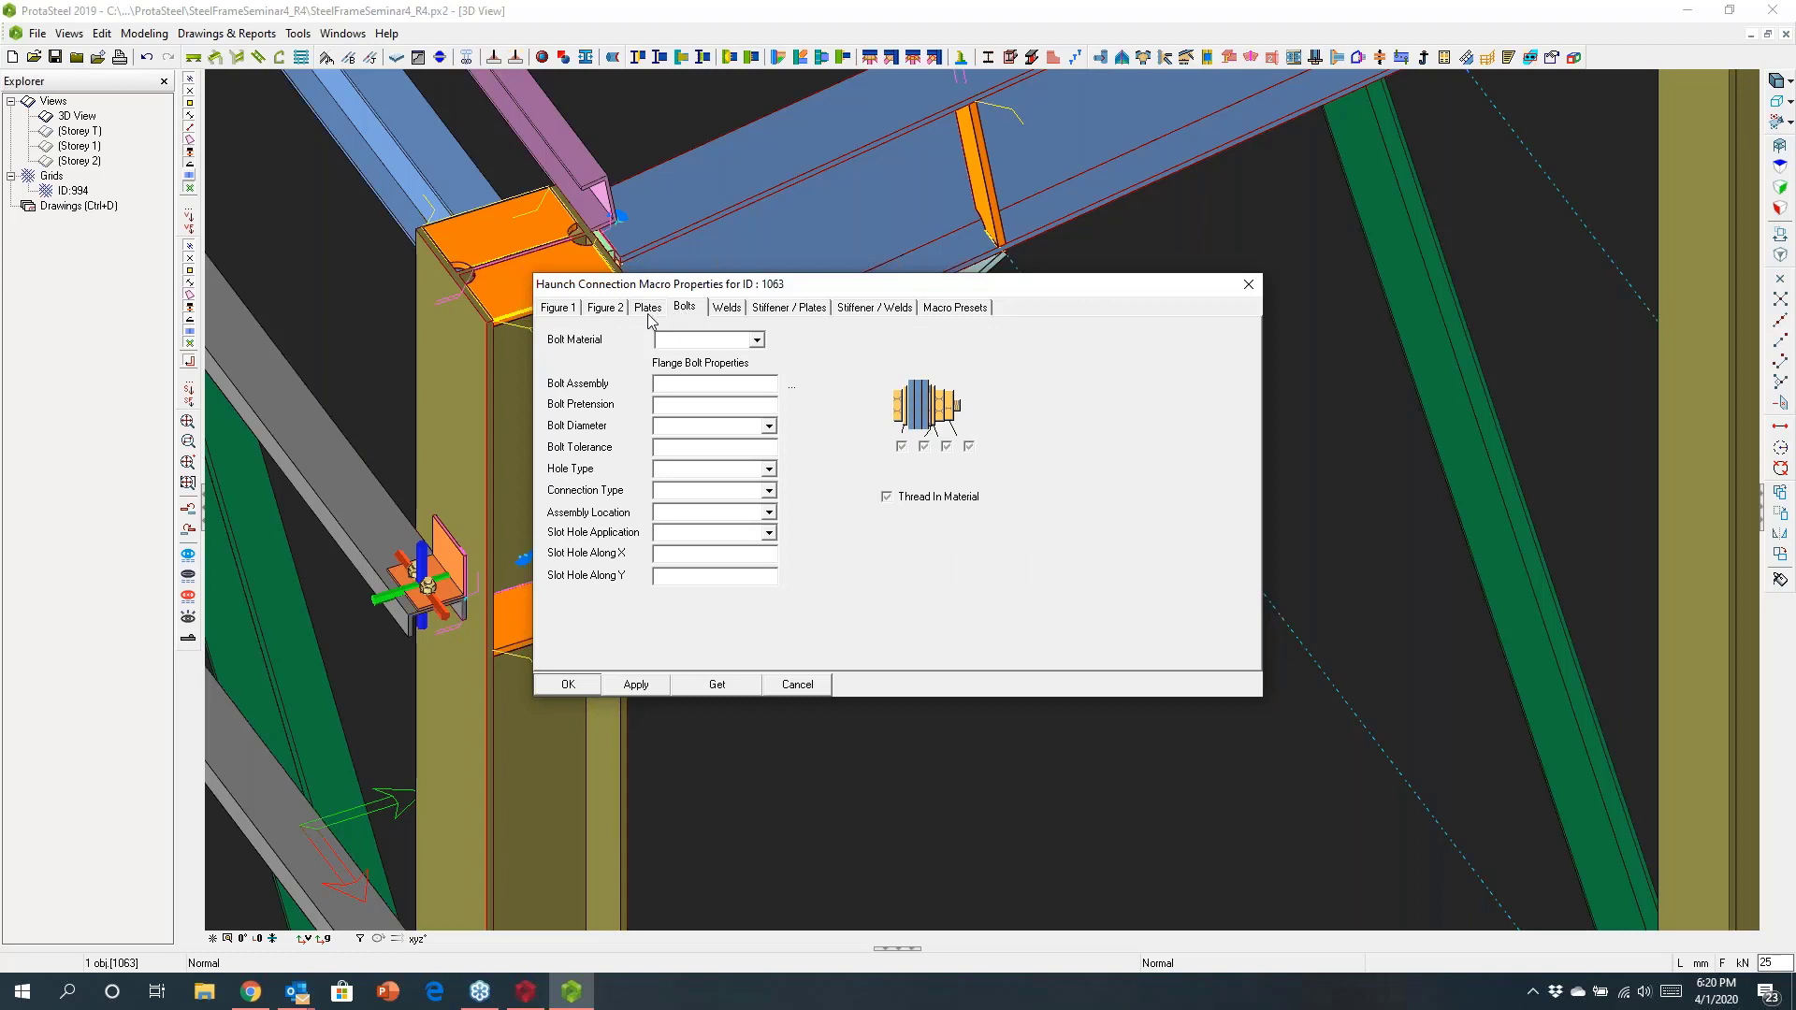
{"action": "left_click", "coordinate": [605, 308]}
{"action": "left_click", "coordinate": [588, 456]}
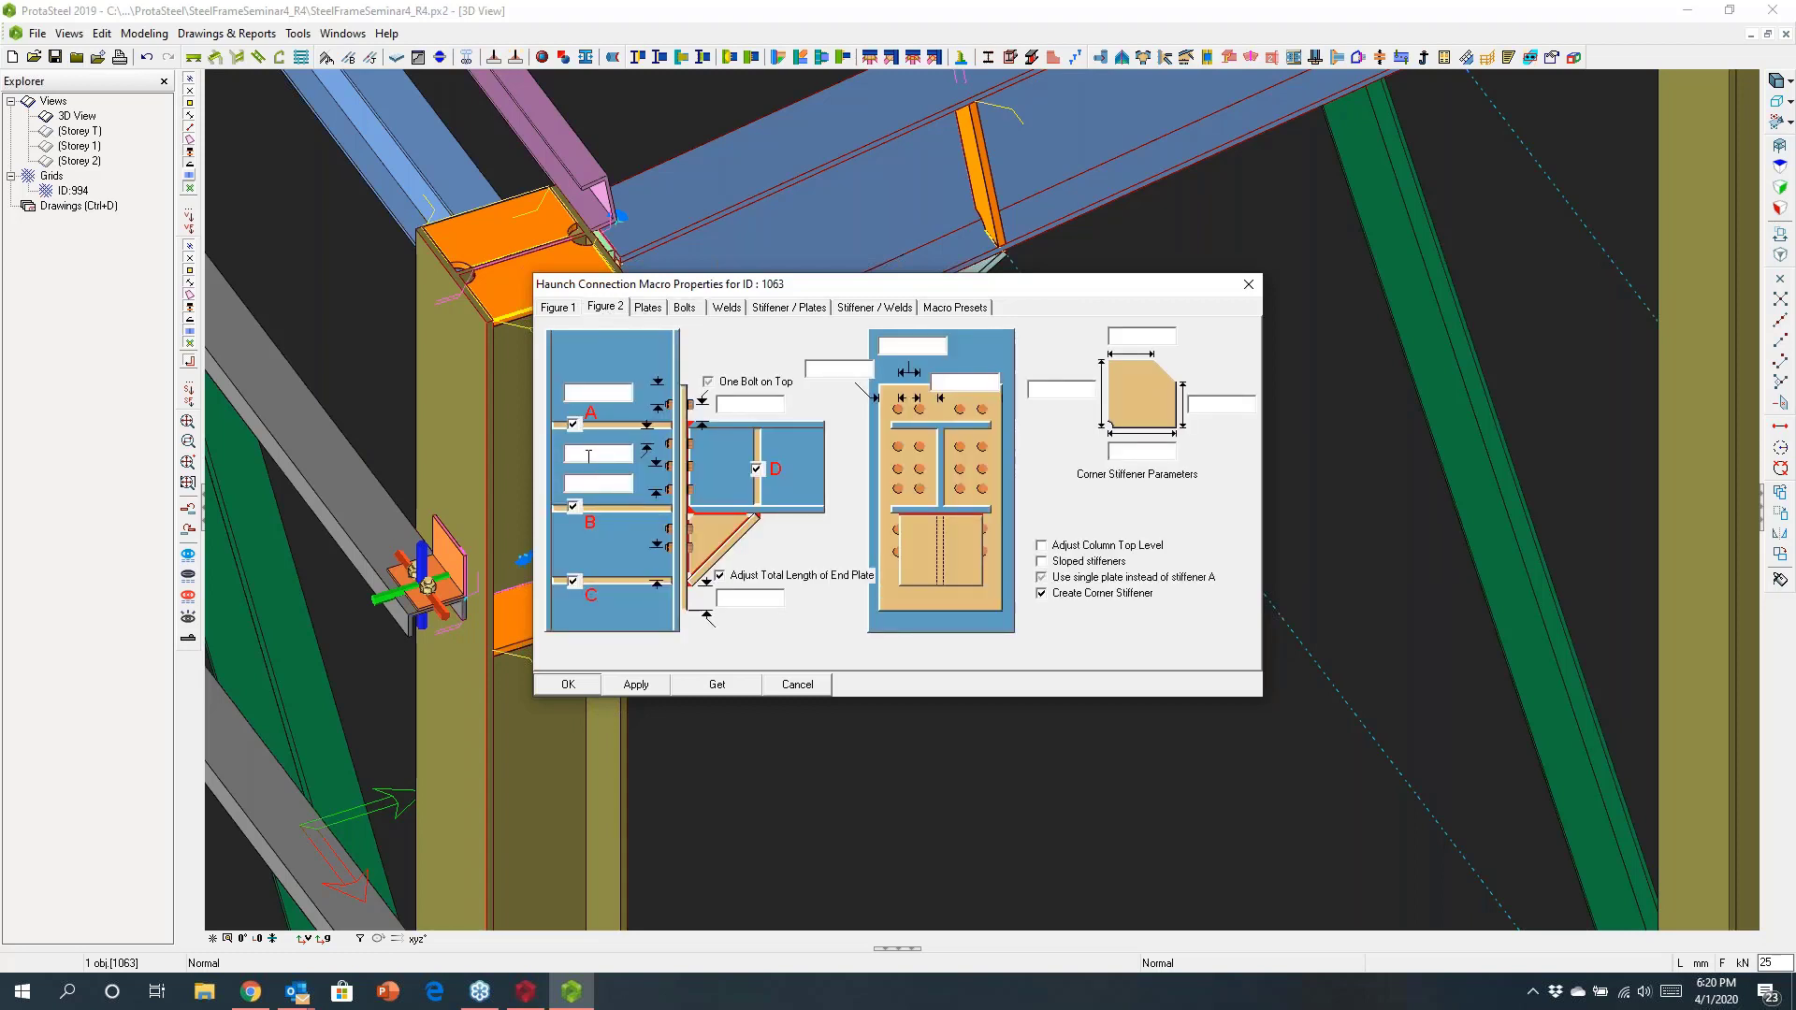
{"action": "type", "text": "100"}
{"action": "type", "text": "8"}
{"action": "type", "text": "*70"}
Step: Apply the stiffener change, close the dialog and orbit to view the column
{"action": "left_click_drag", "start_coordinate": [840, 285], "coordinate": [943, 295]}
{"action": "left_click_drag", "start_coordinate": [1089, 312], "coordinate": [1280, 315]}
{"action": "left_click", "coordinate": [929, 697]}
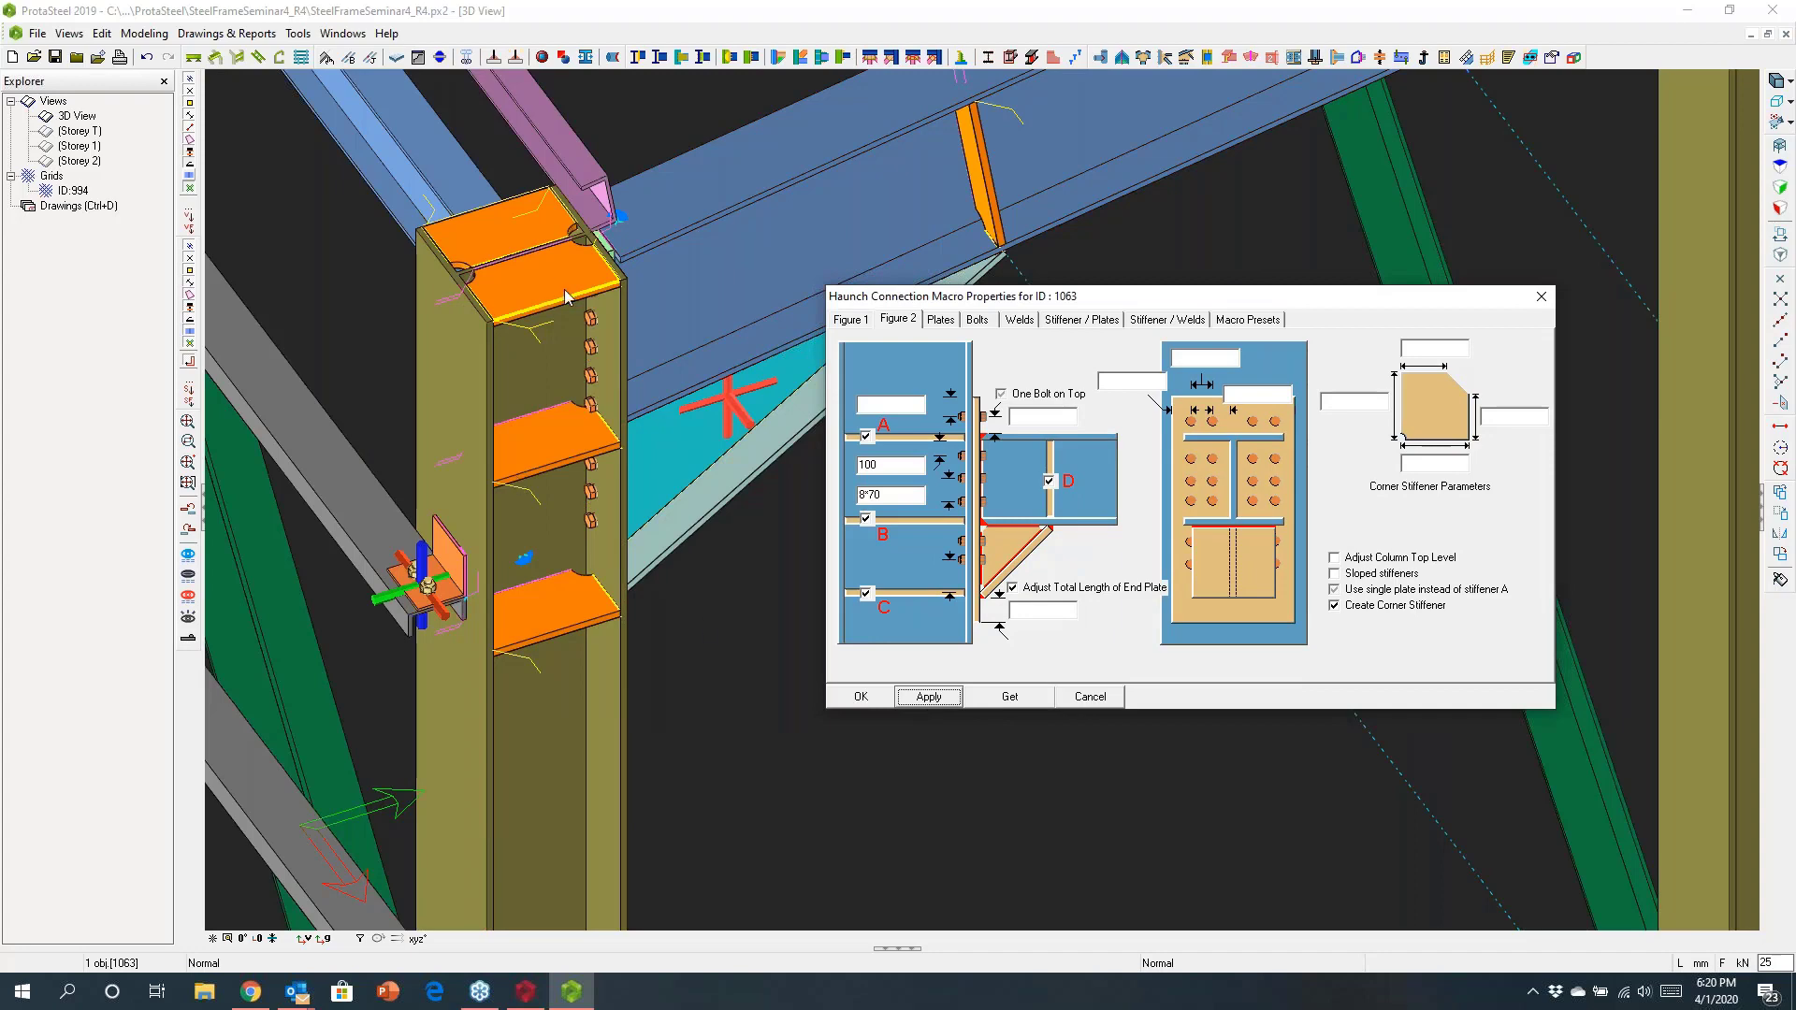
{"action": "left_click", "coordinate": [1541, 297]}
{"action": "left_click", "coordinate": [722, 441]}
{"action": "middle_click_drag", "start_coordinate": [722, 441], "coordinate": [983, 334]}
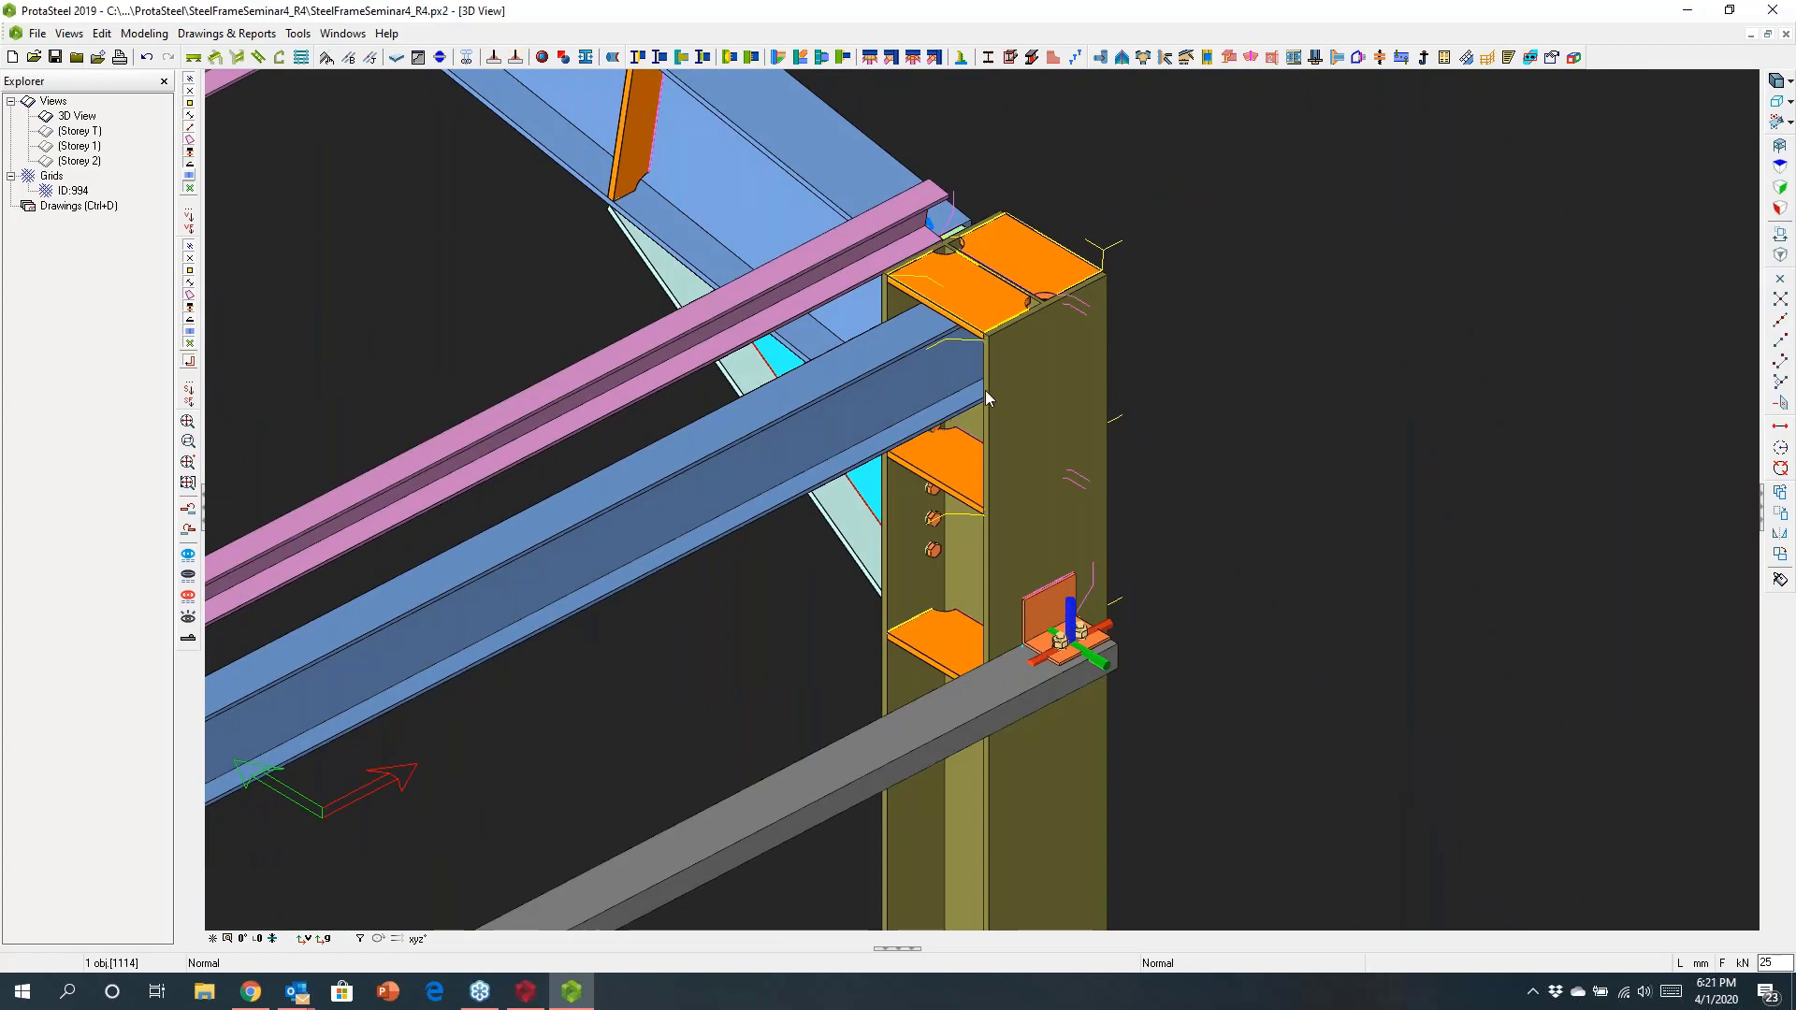
{"action": "scroll", "coordinate": [978, 327], "scroll_direction": "up", "scroll_amount": 3}
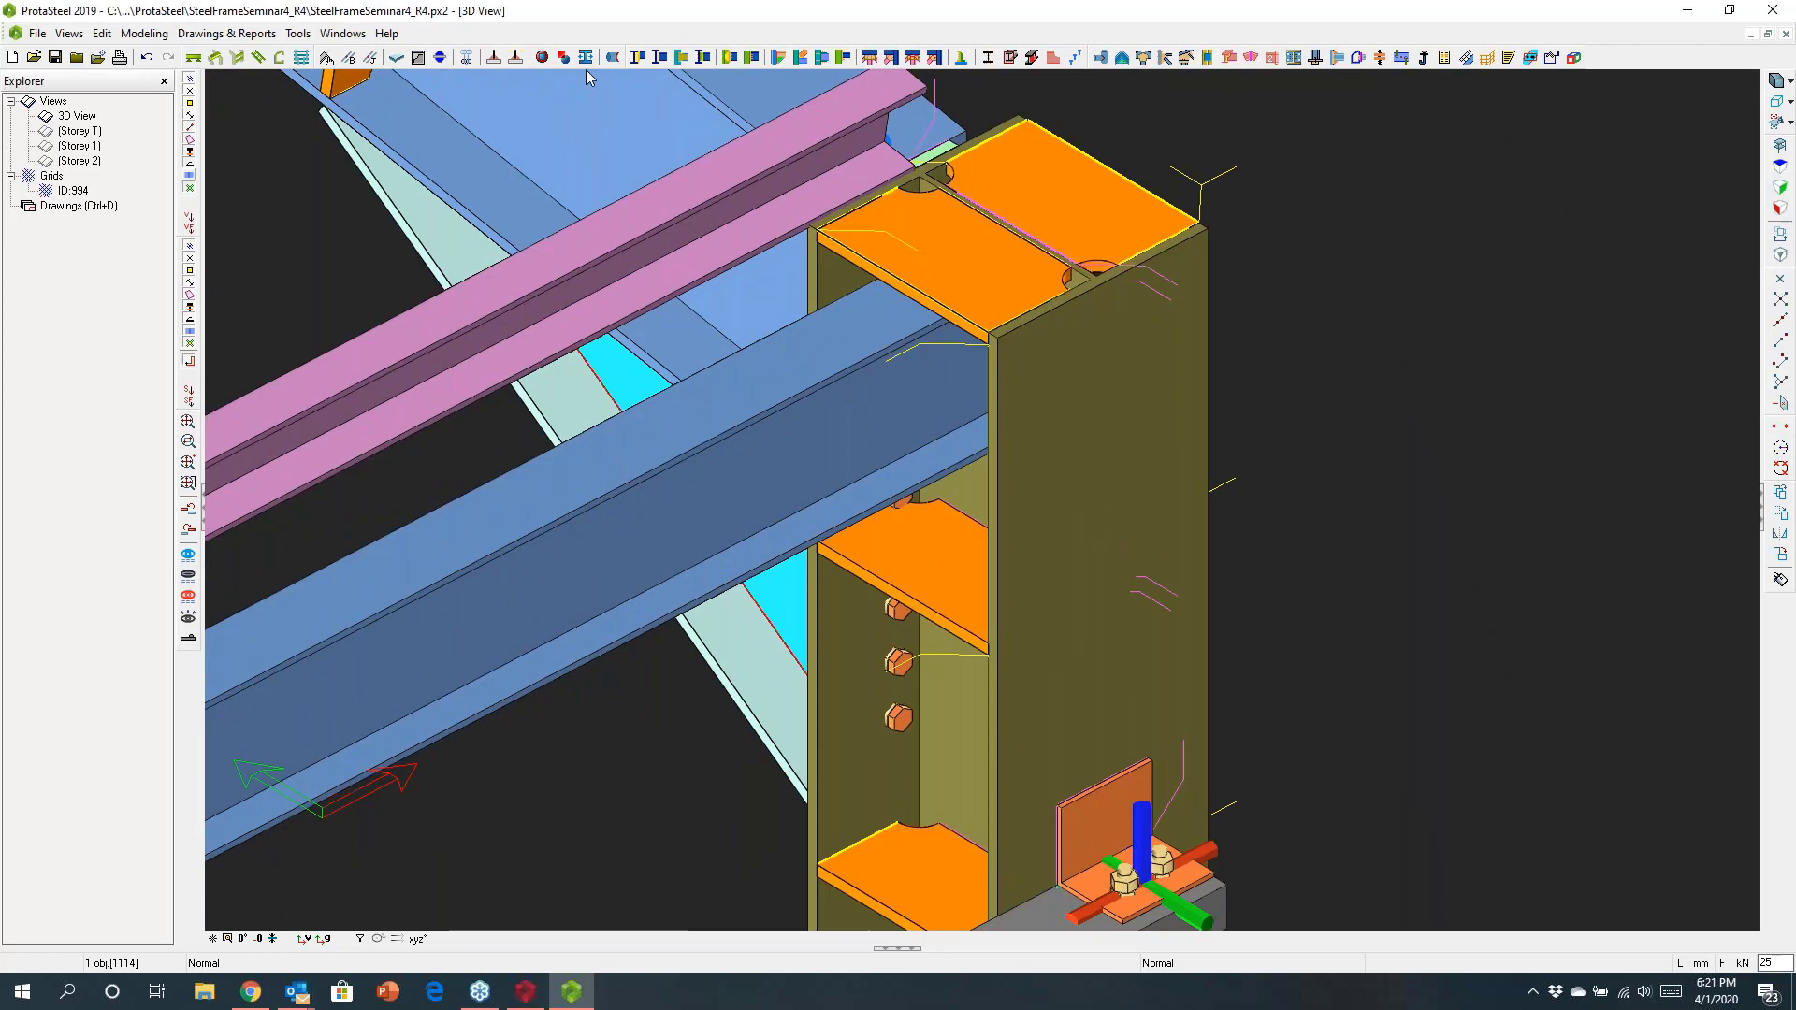
Step: Run the beam-to-column macro on the column and blue beam, between the top and middle stiffeners
{"action": "left_click", "coordinate": [644, 58]}
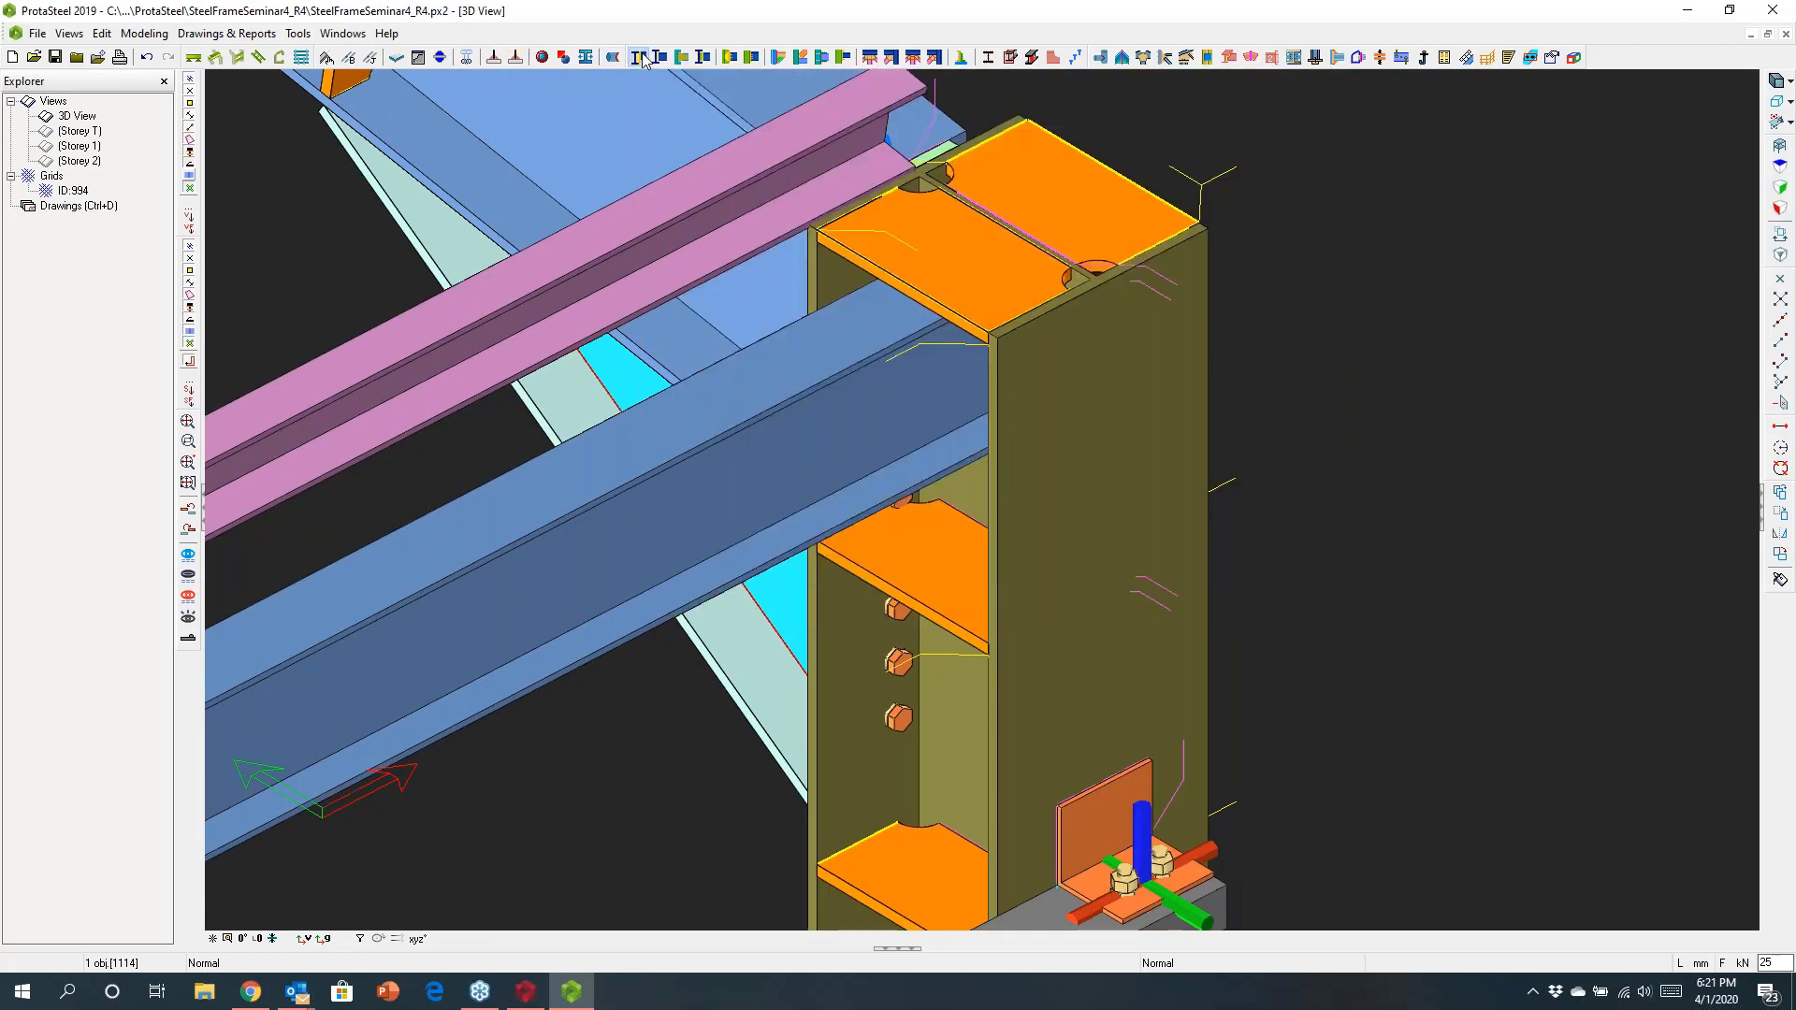
{"action": "left_click", "coordinate": [1055, 493]}
{"action": "left_click", "coordinate": [839, 358]}
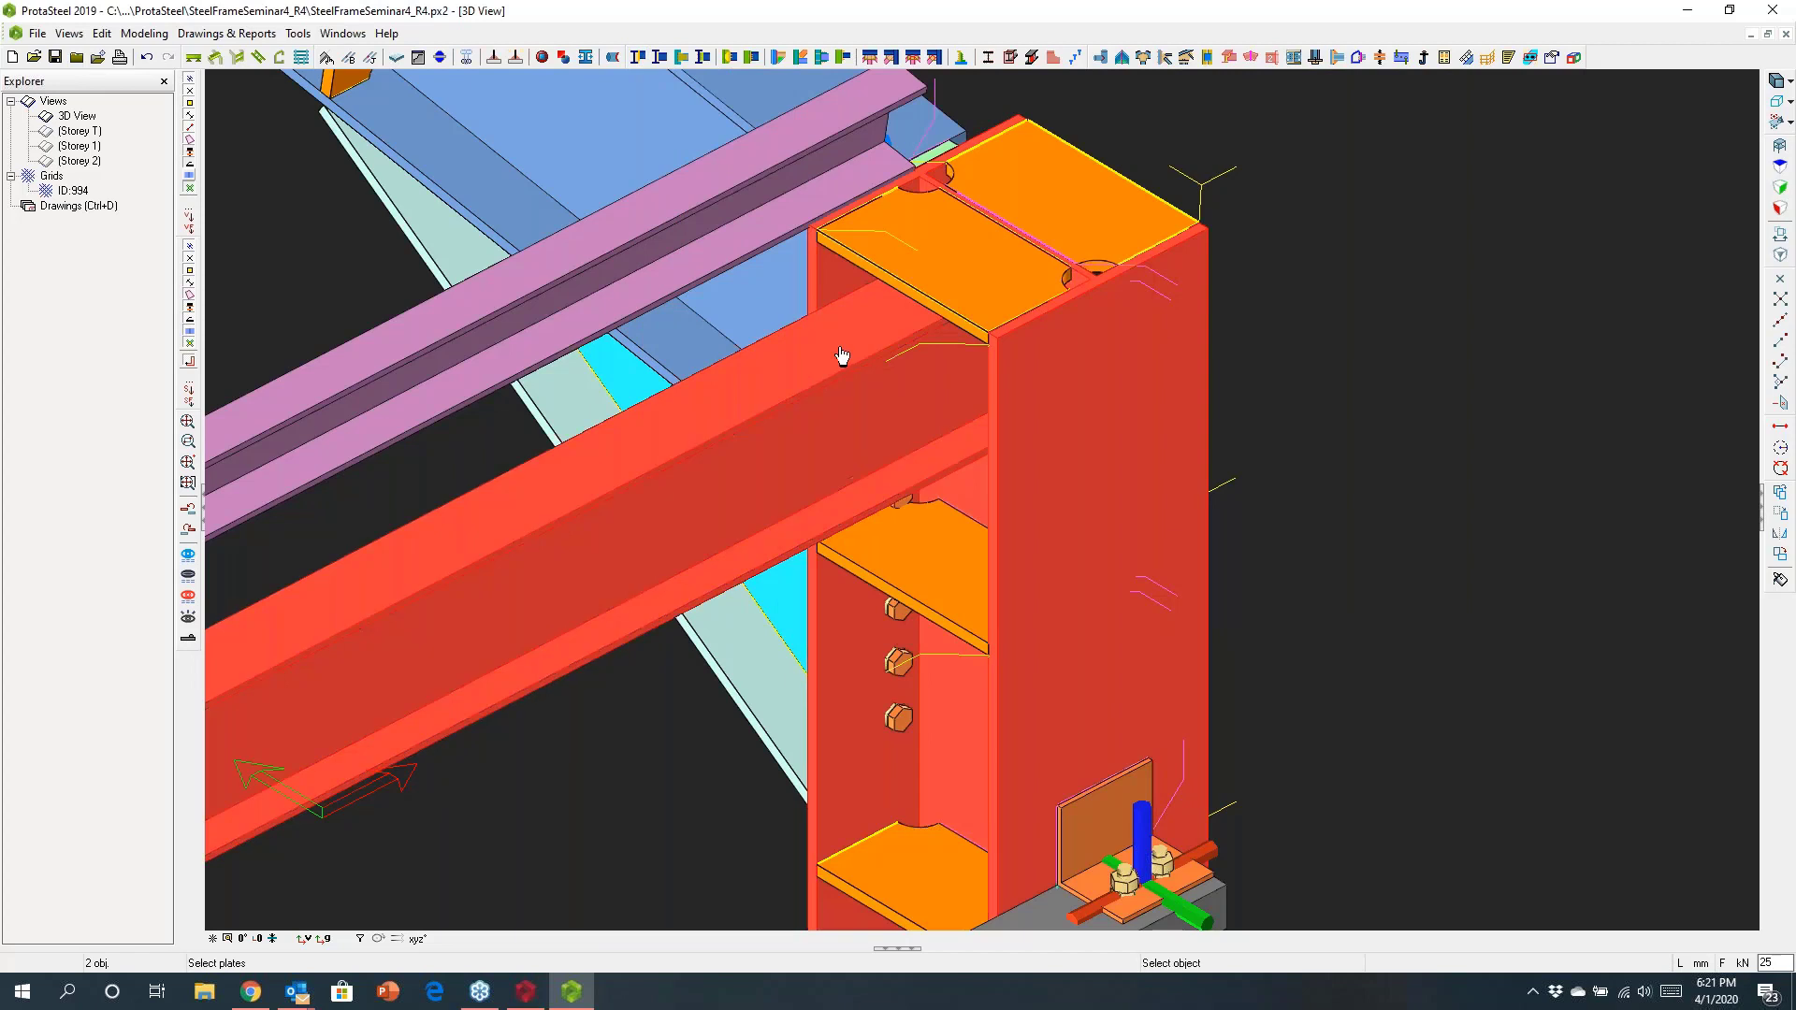
{"action": "left_click", "coordinate": [974, 308]}
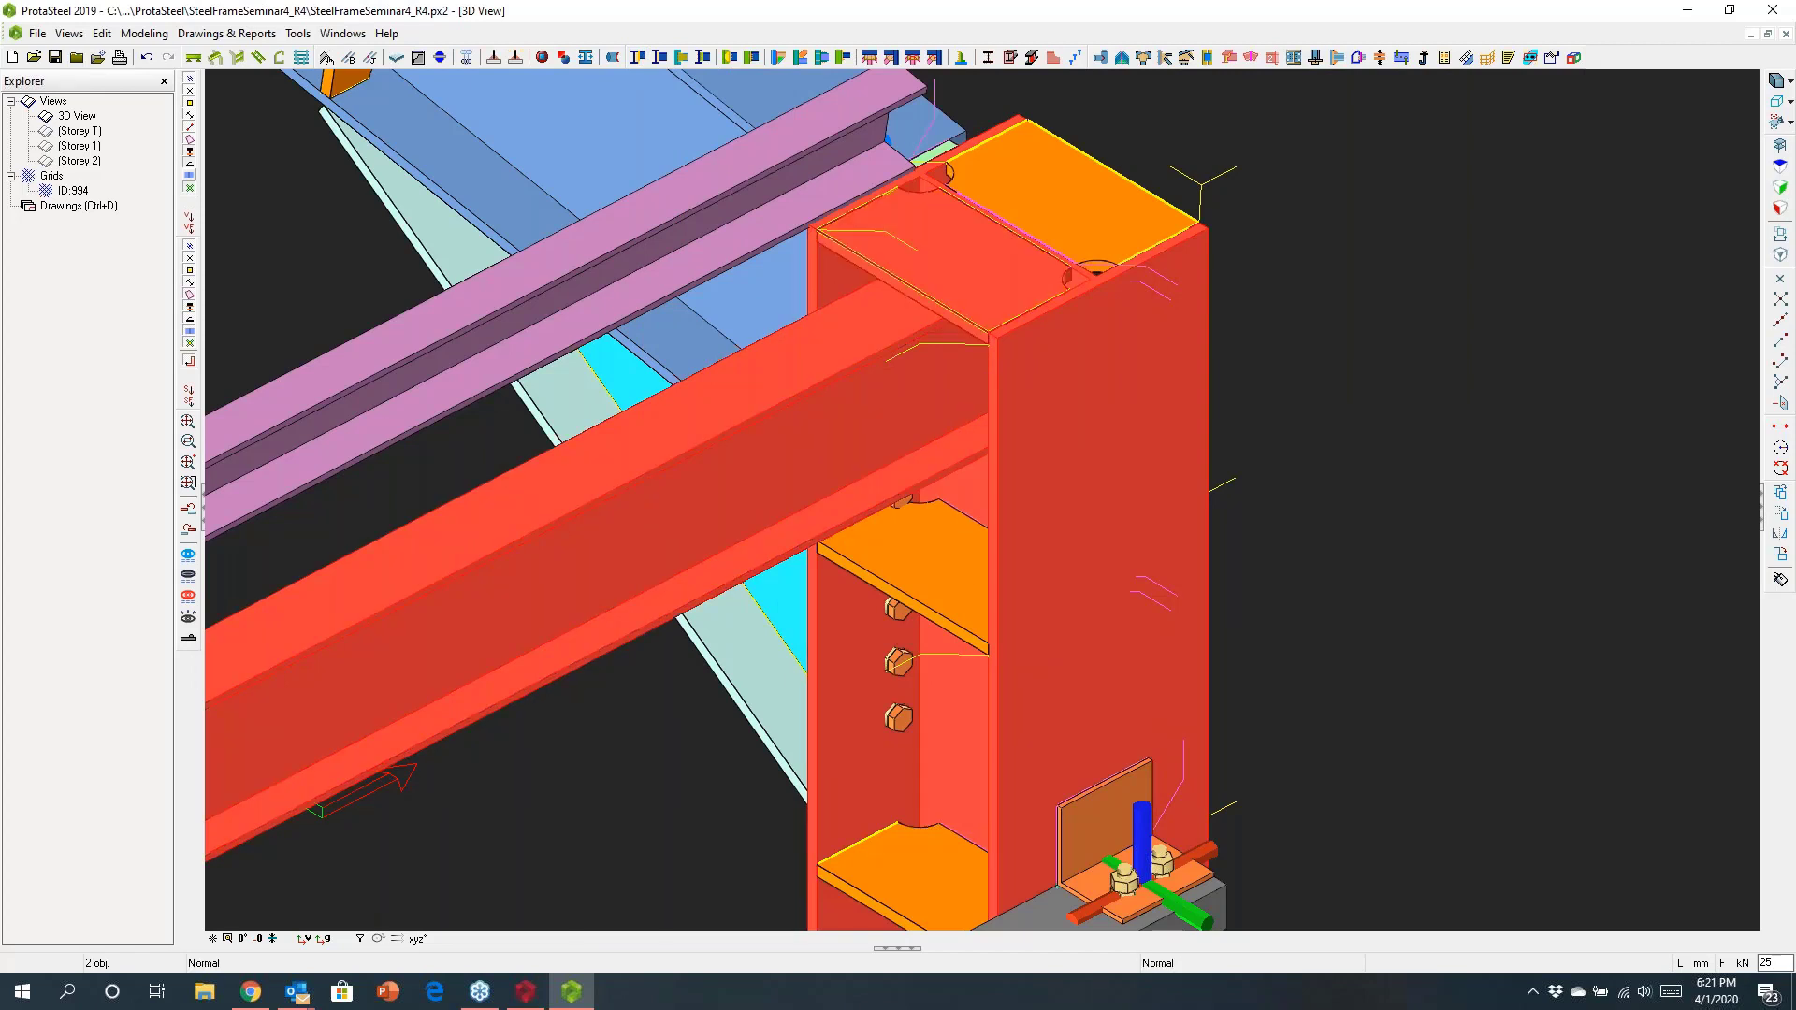
{"action": "left_click", "coordinate": [926, 611]}
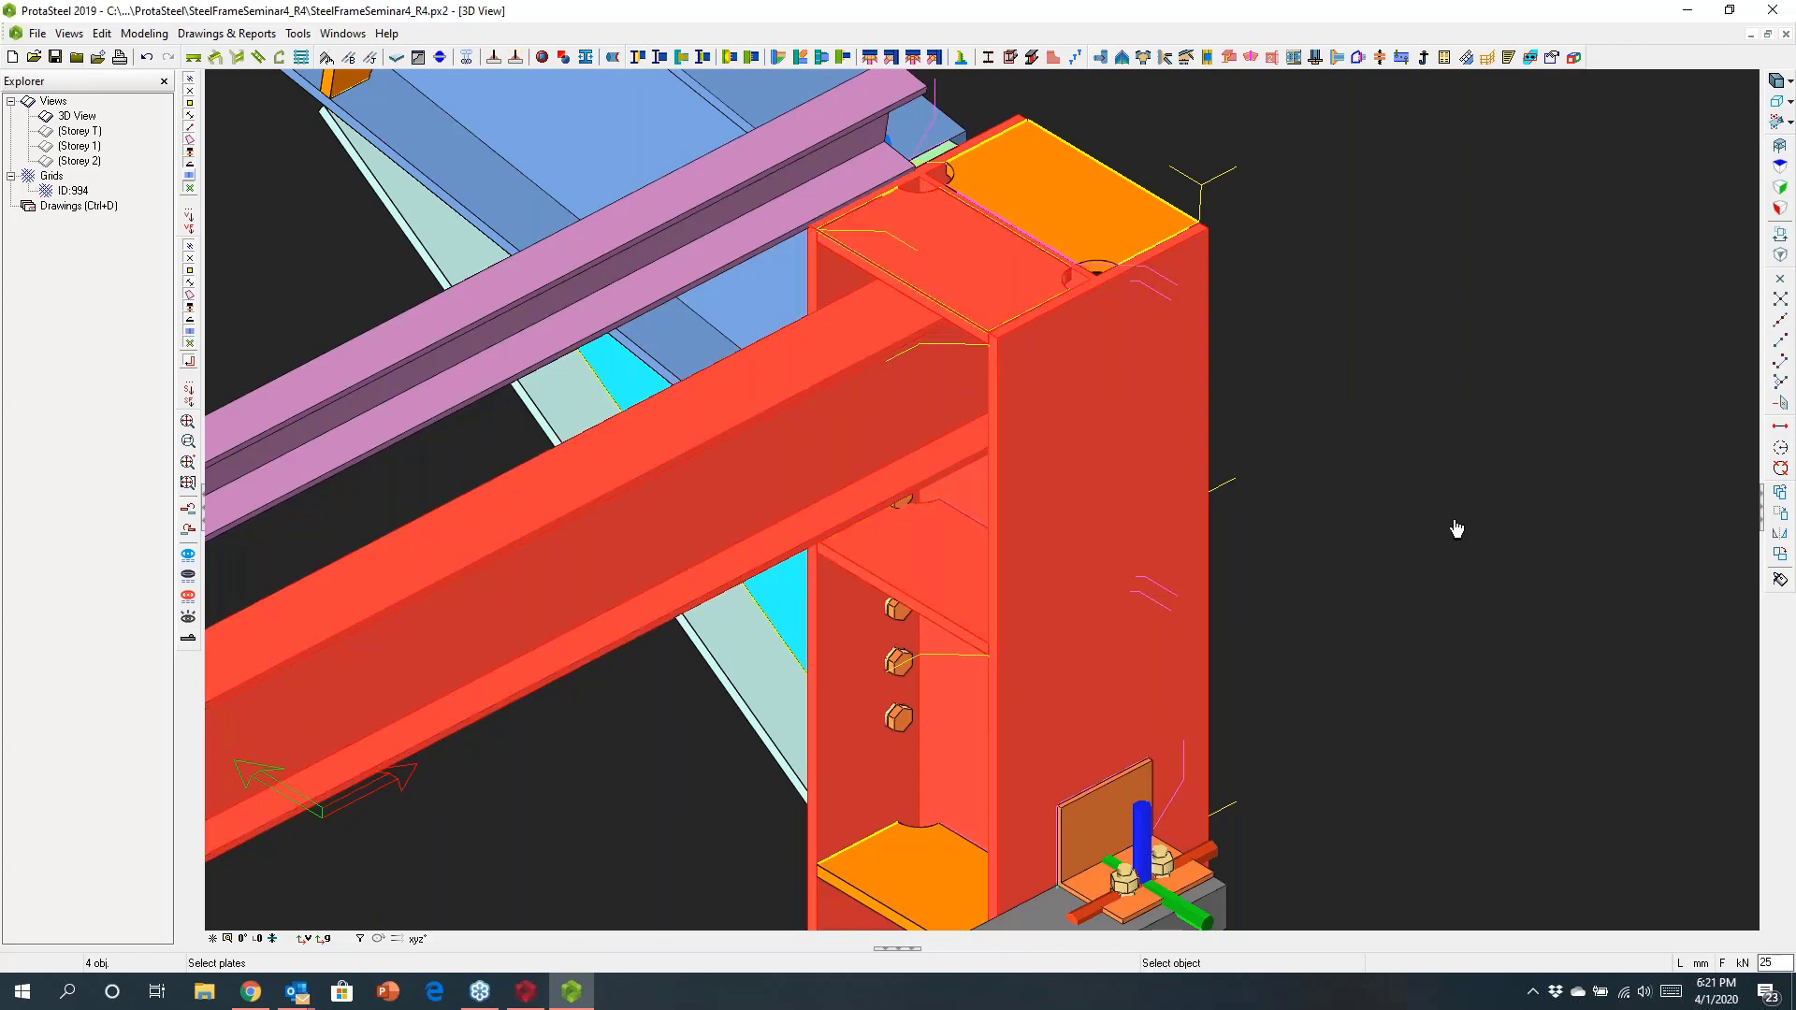
{"action": "key", "text": "Escape"}
{"action": "scroll", "coordinate": [1456, 529], "scroll_direction": "down", "scroll_amount": 1}
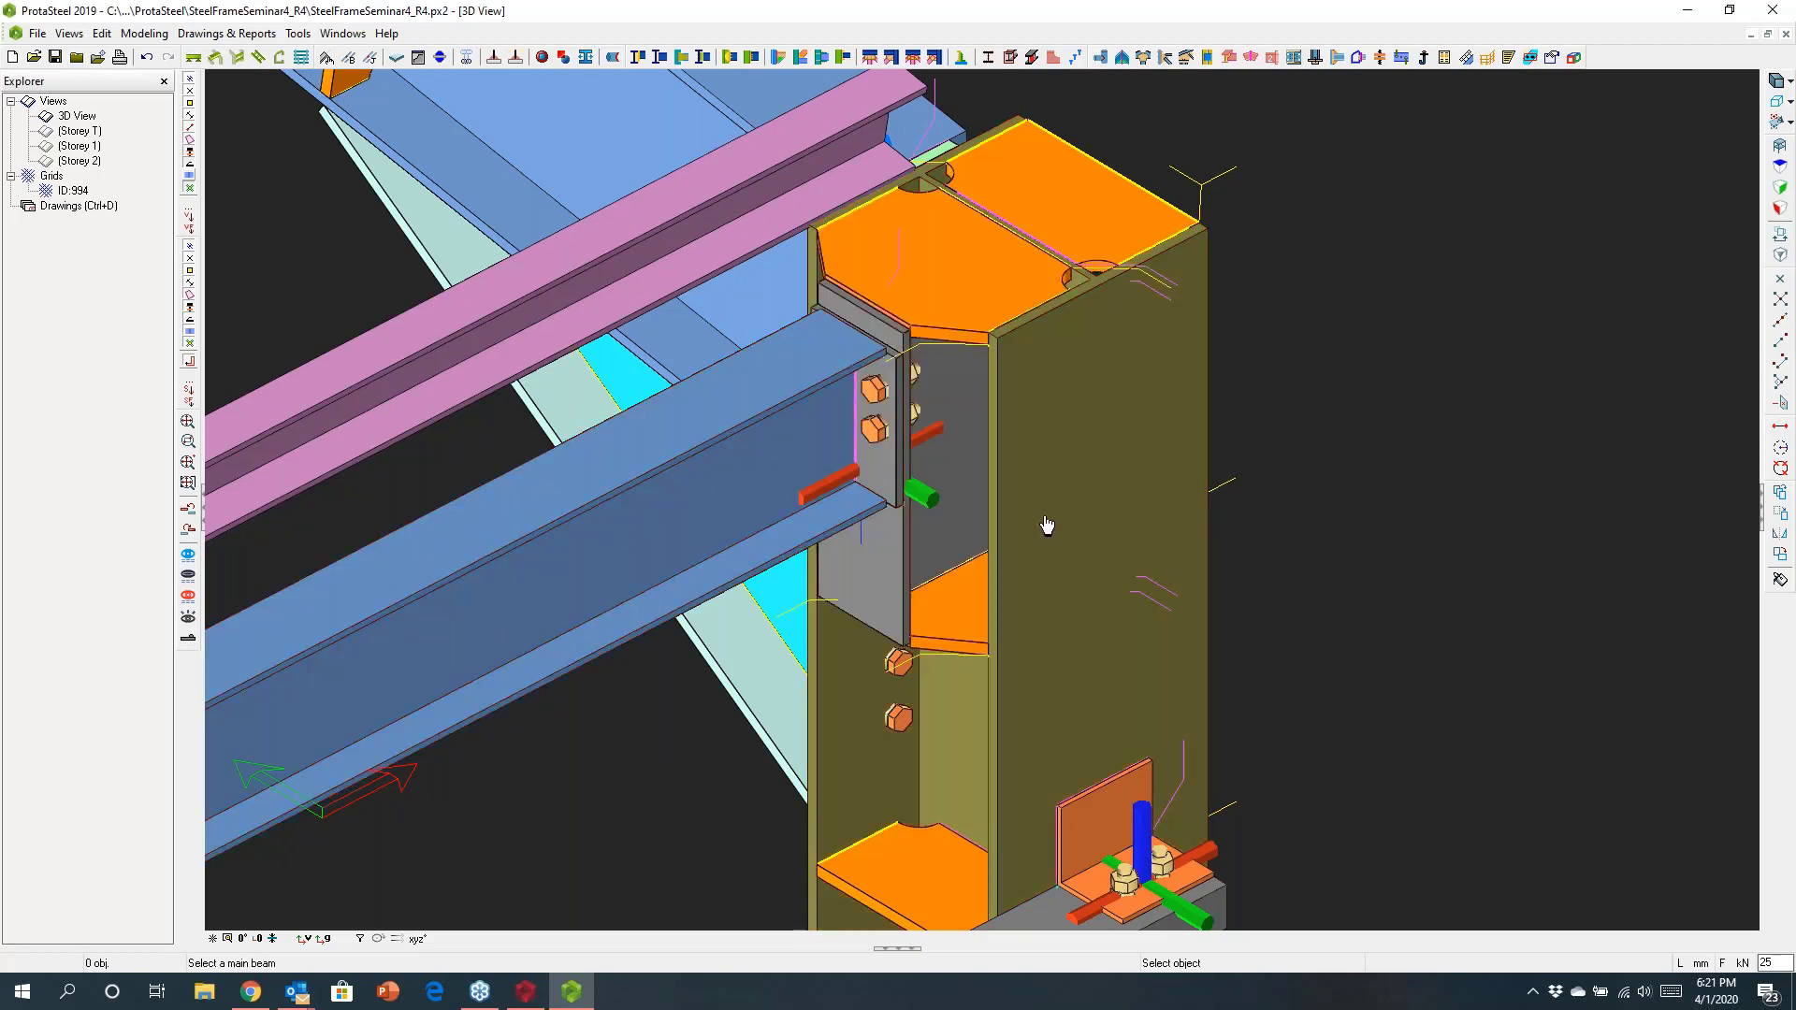
{"action": "scroll", "coordinate": [1046, 524], "scroll_direction": "down", "scroll_amount": 2}
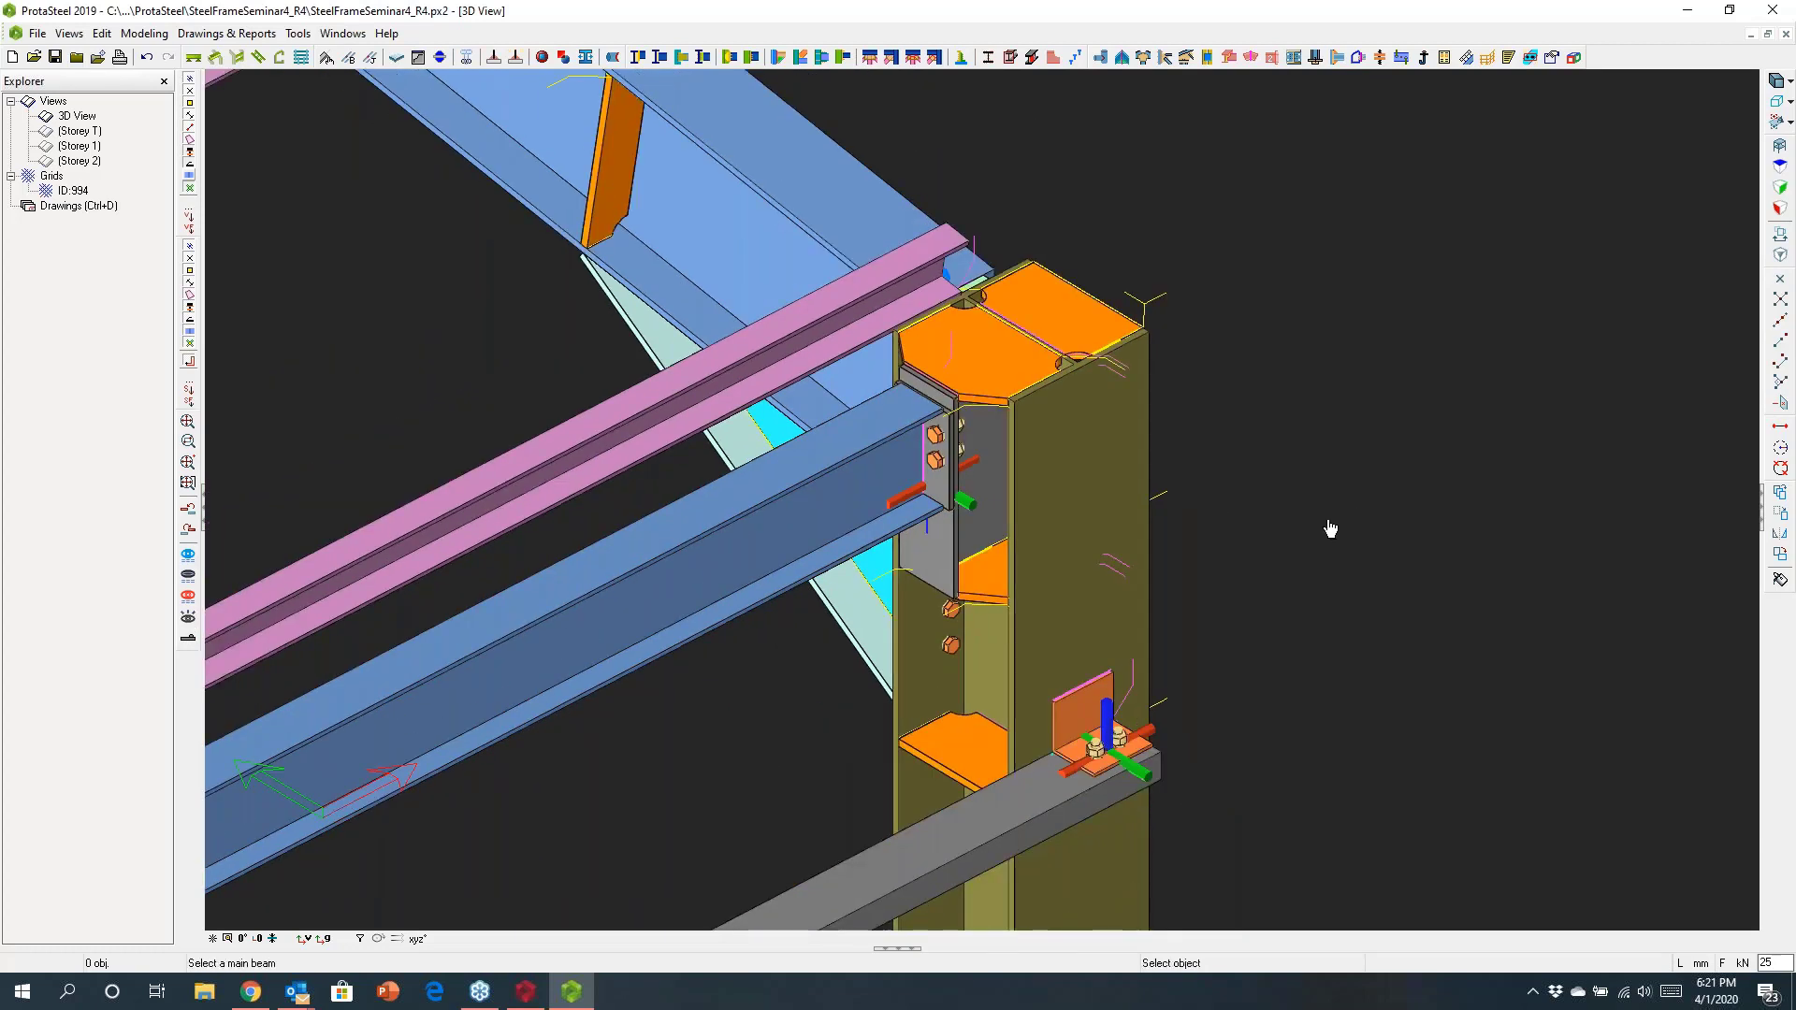
{"action": "left_click", "coordinate": [1117, 485]}
Step: Inspect and select the new beam-to-column joint, then open the Drawings & Reports menu
{"action": "middle_click_drag", "start_coordinate": [1126, 485], "coordinate": [993, 358]}
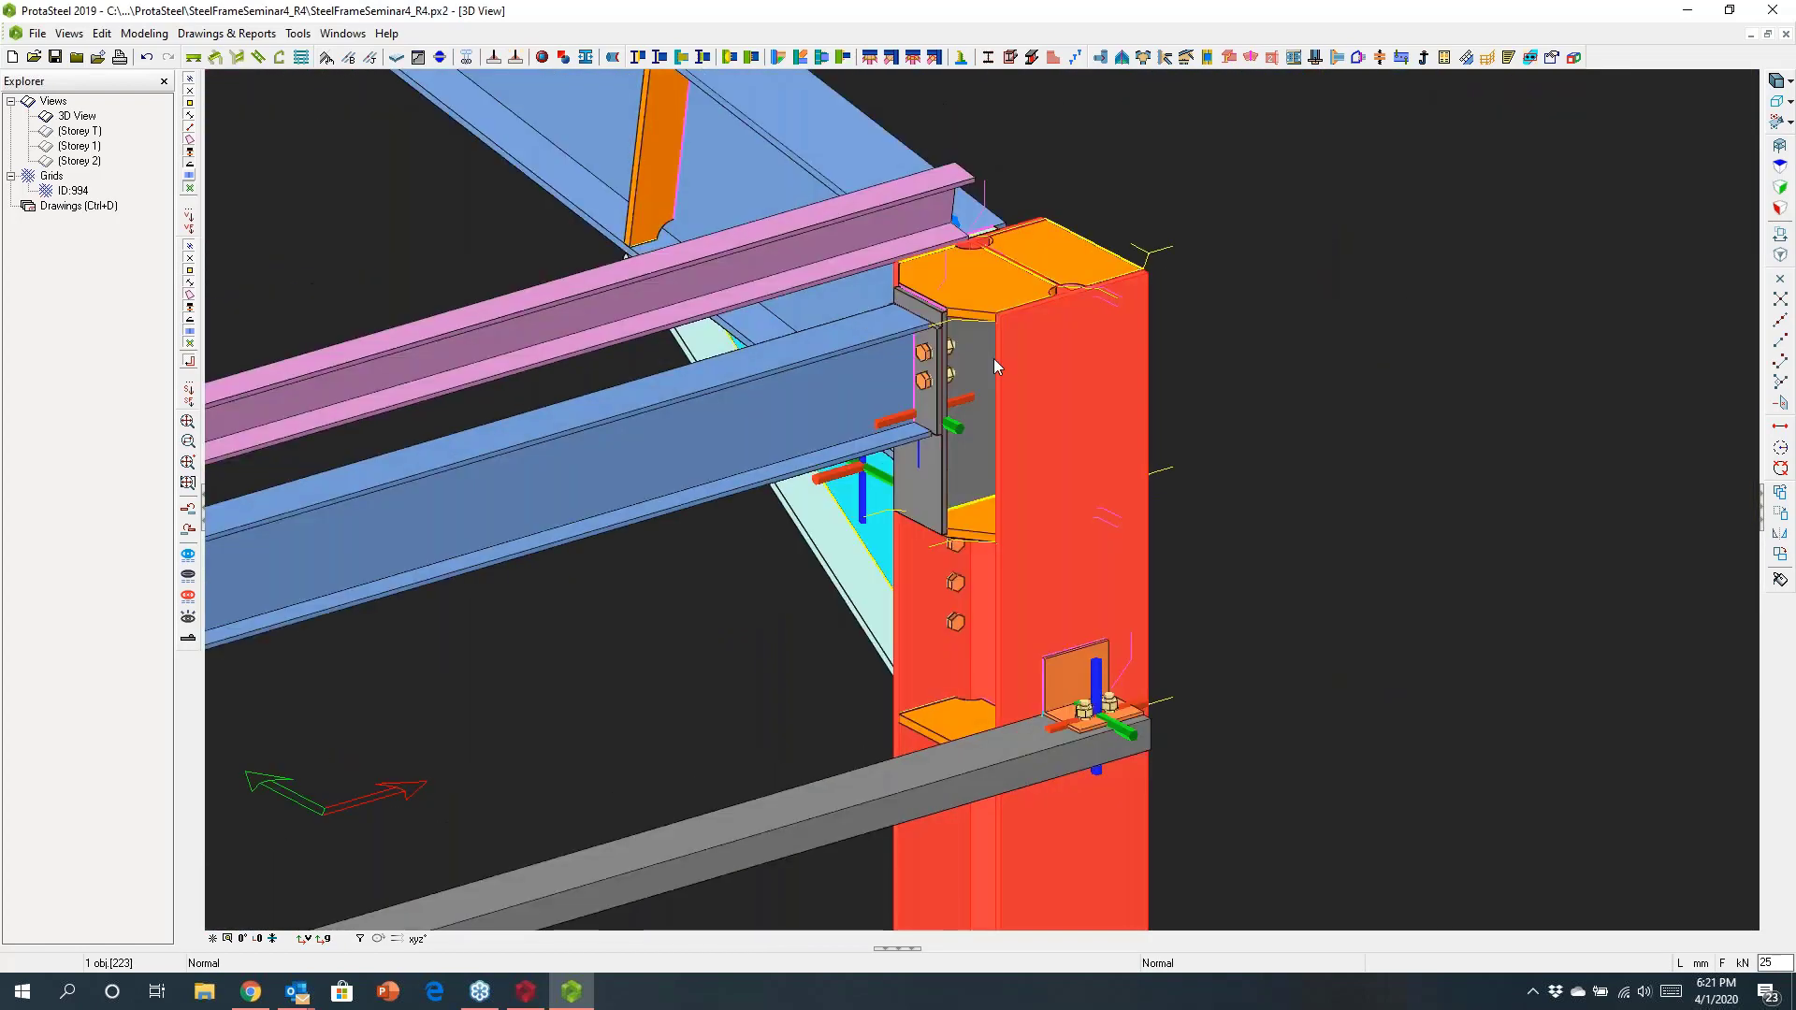
{"action": "scroll", "coordinate": [946, 372], "scroll_direction": "up", "scroll_amount": 3}
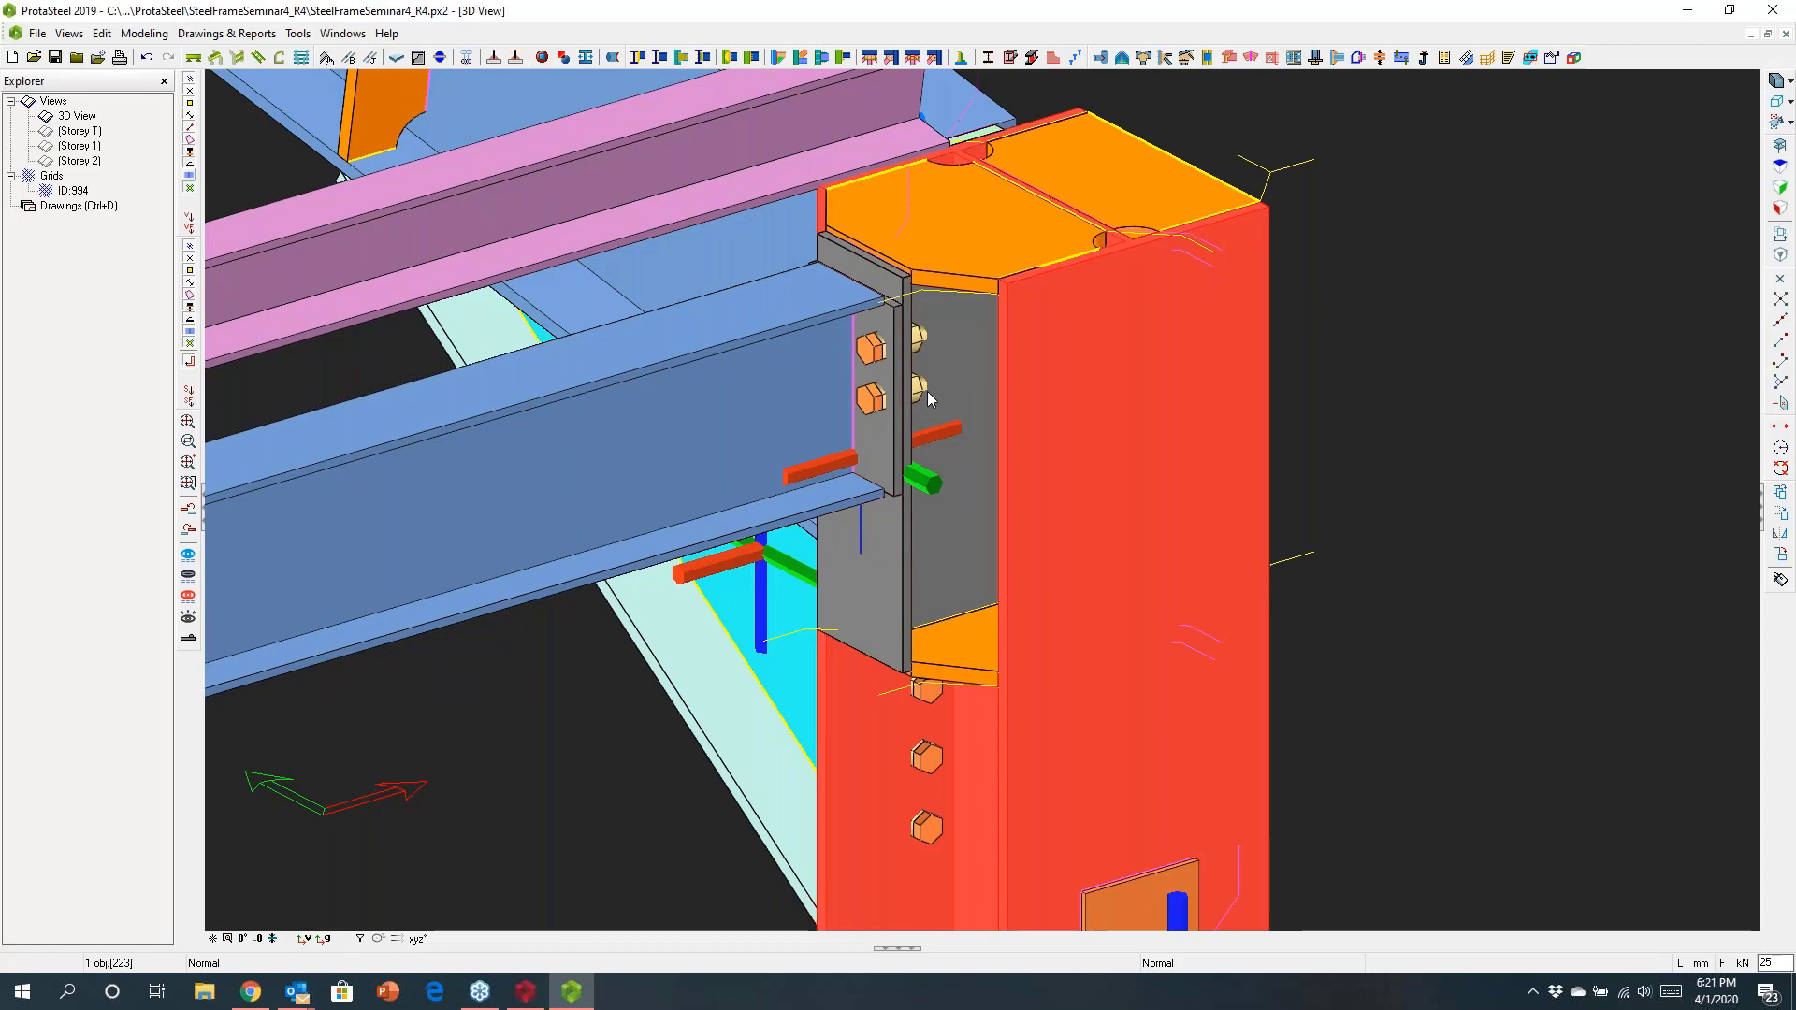
{"action": "scroll", "coordinate": [980, 458], "scroll_direction": "down", "scroll_amount": 3}
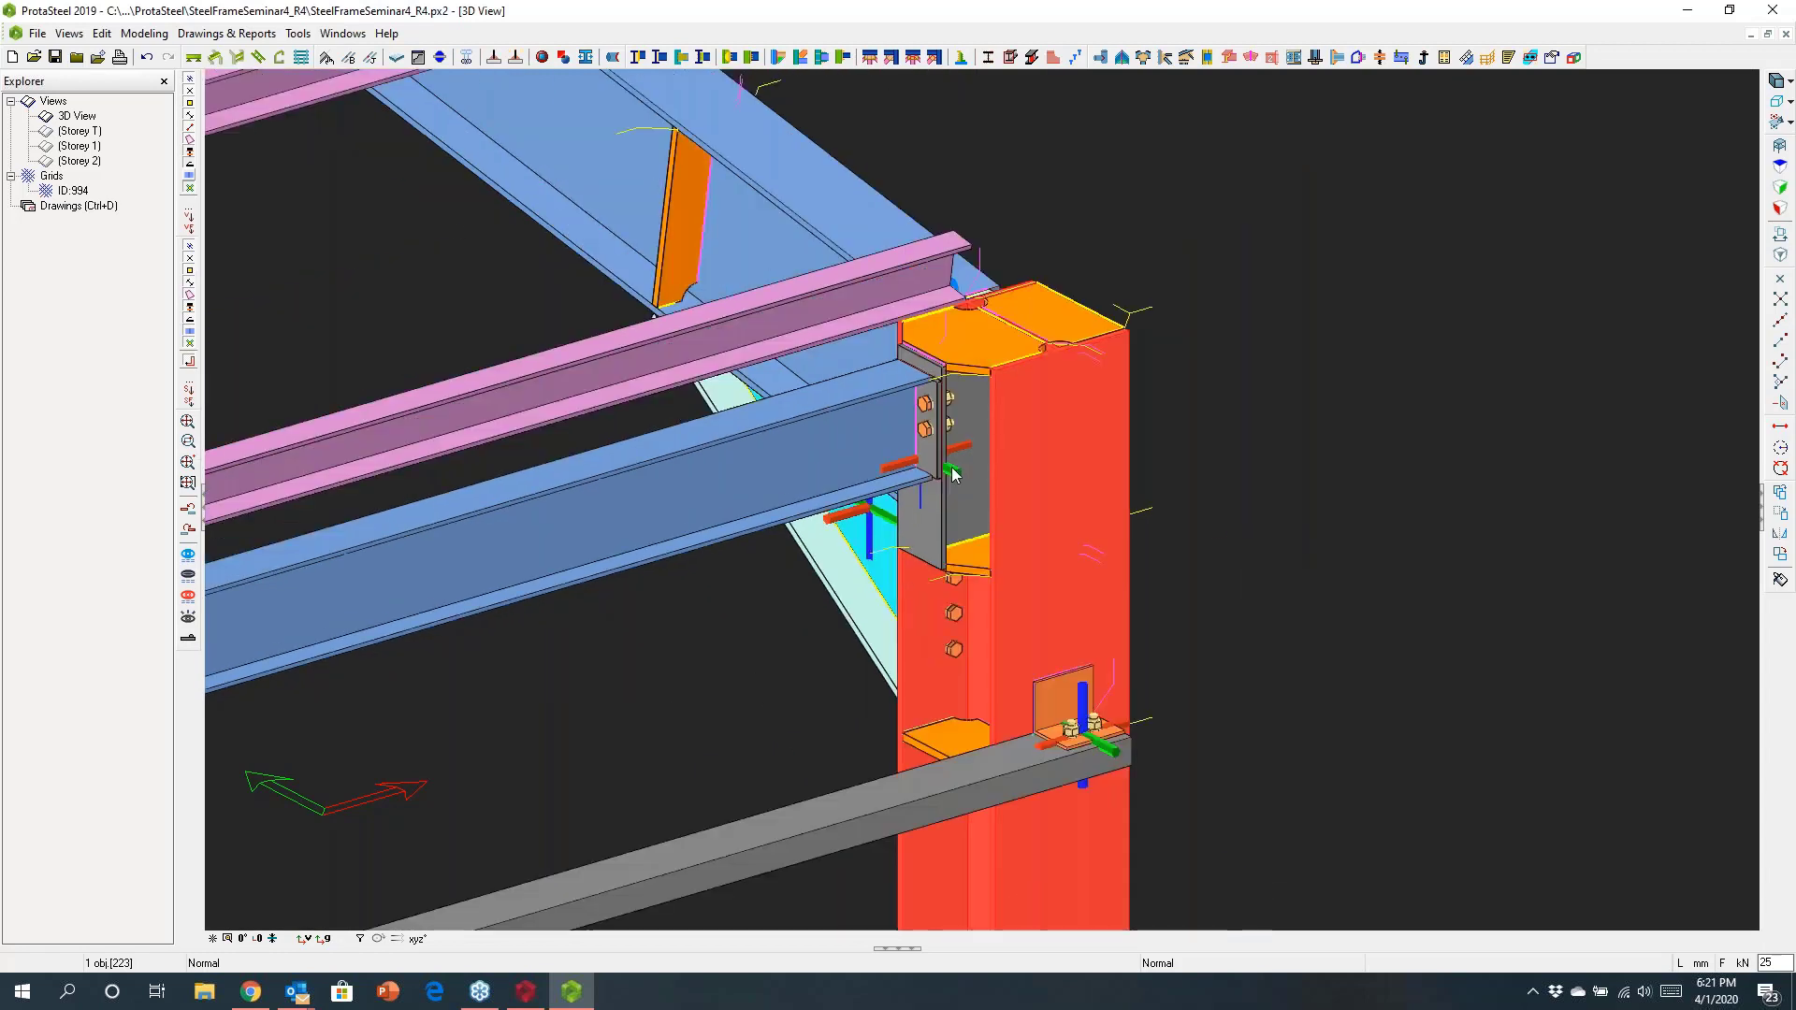
{"action": "left_click", "coordinate": [954, 472]}
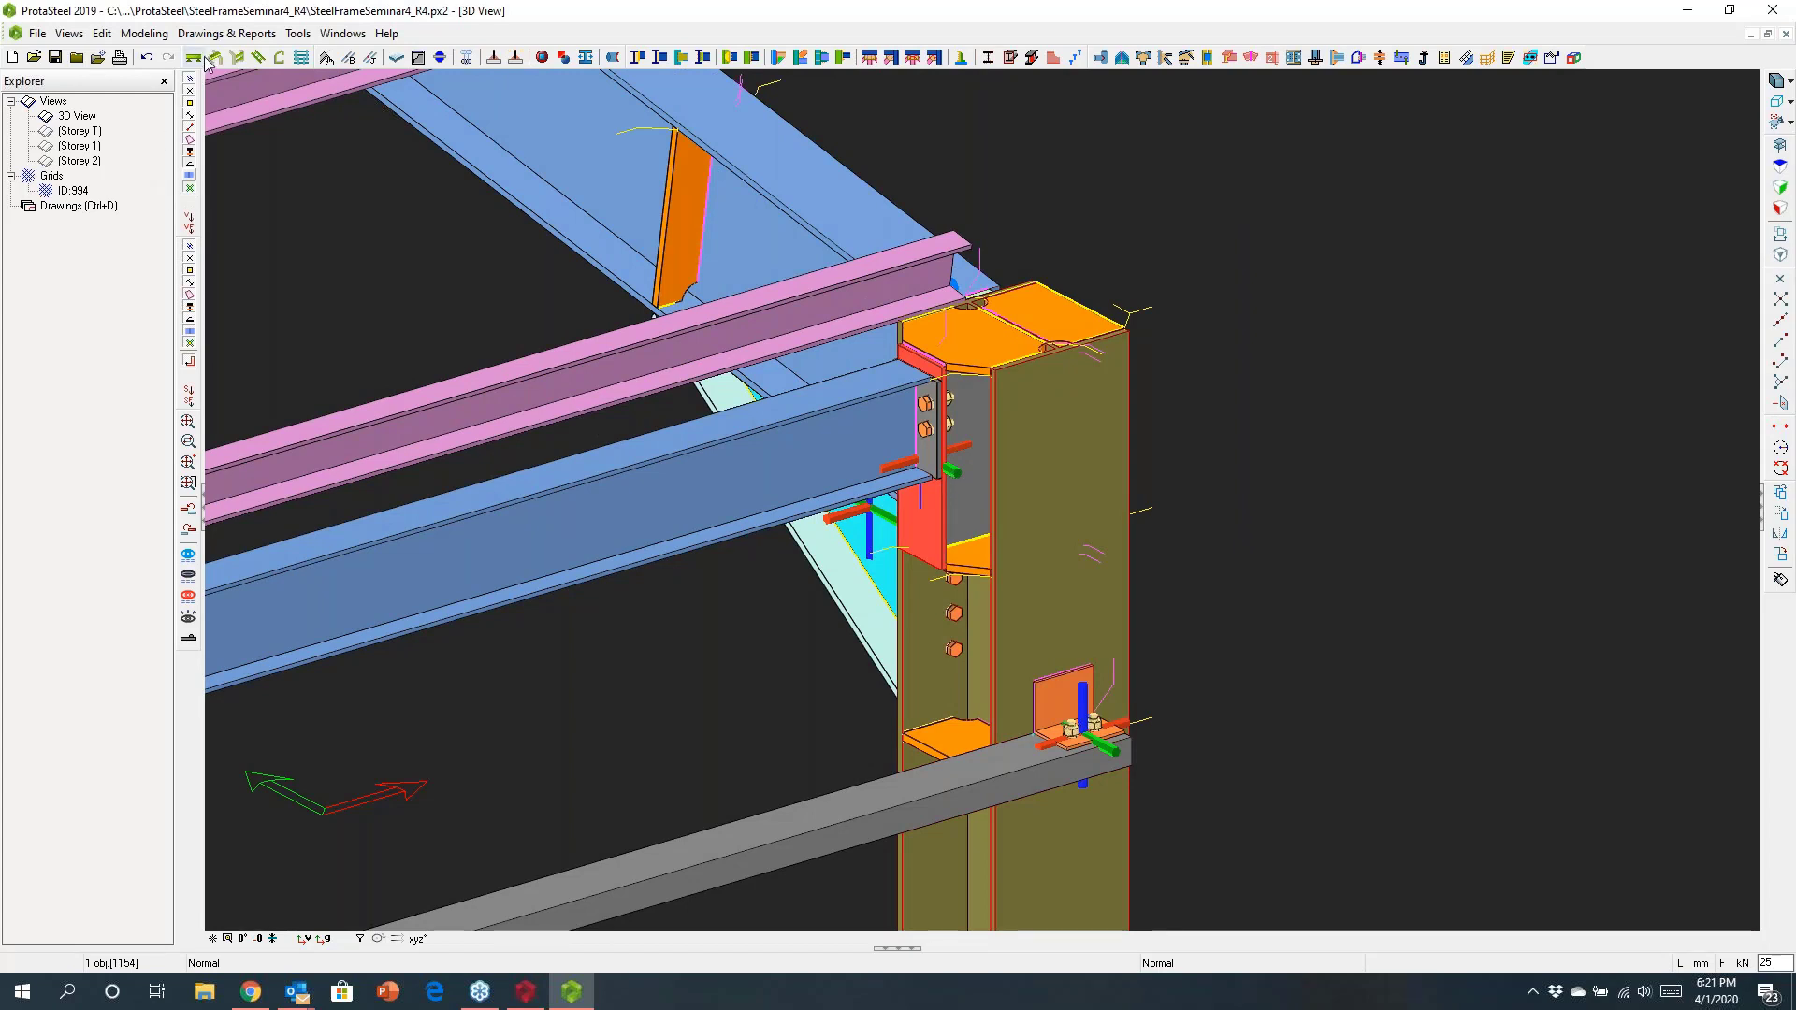
{"action": "left_click", "coordinate": [1332, 505]}
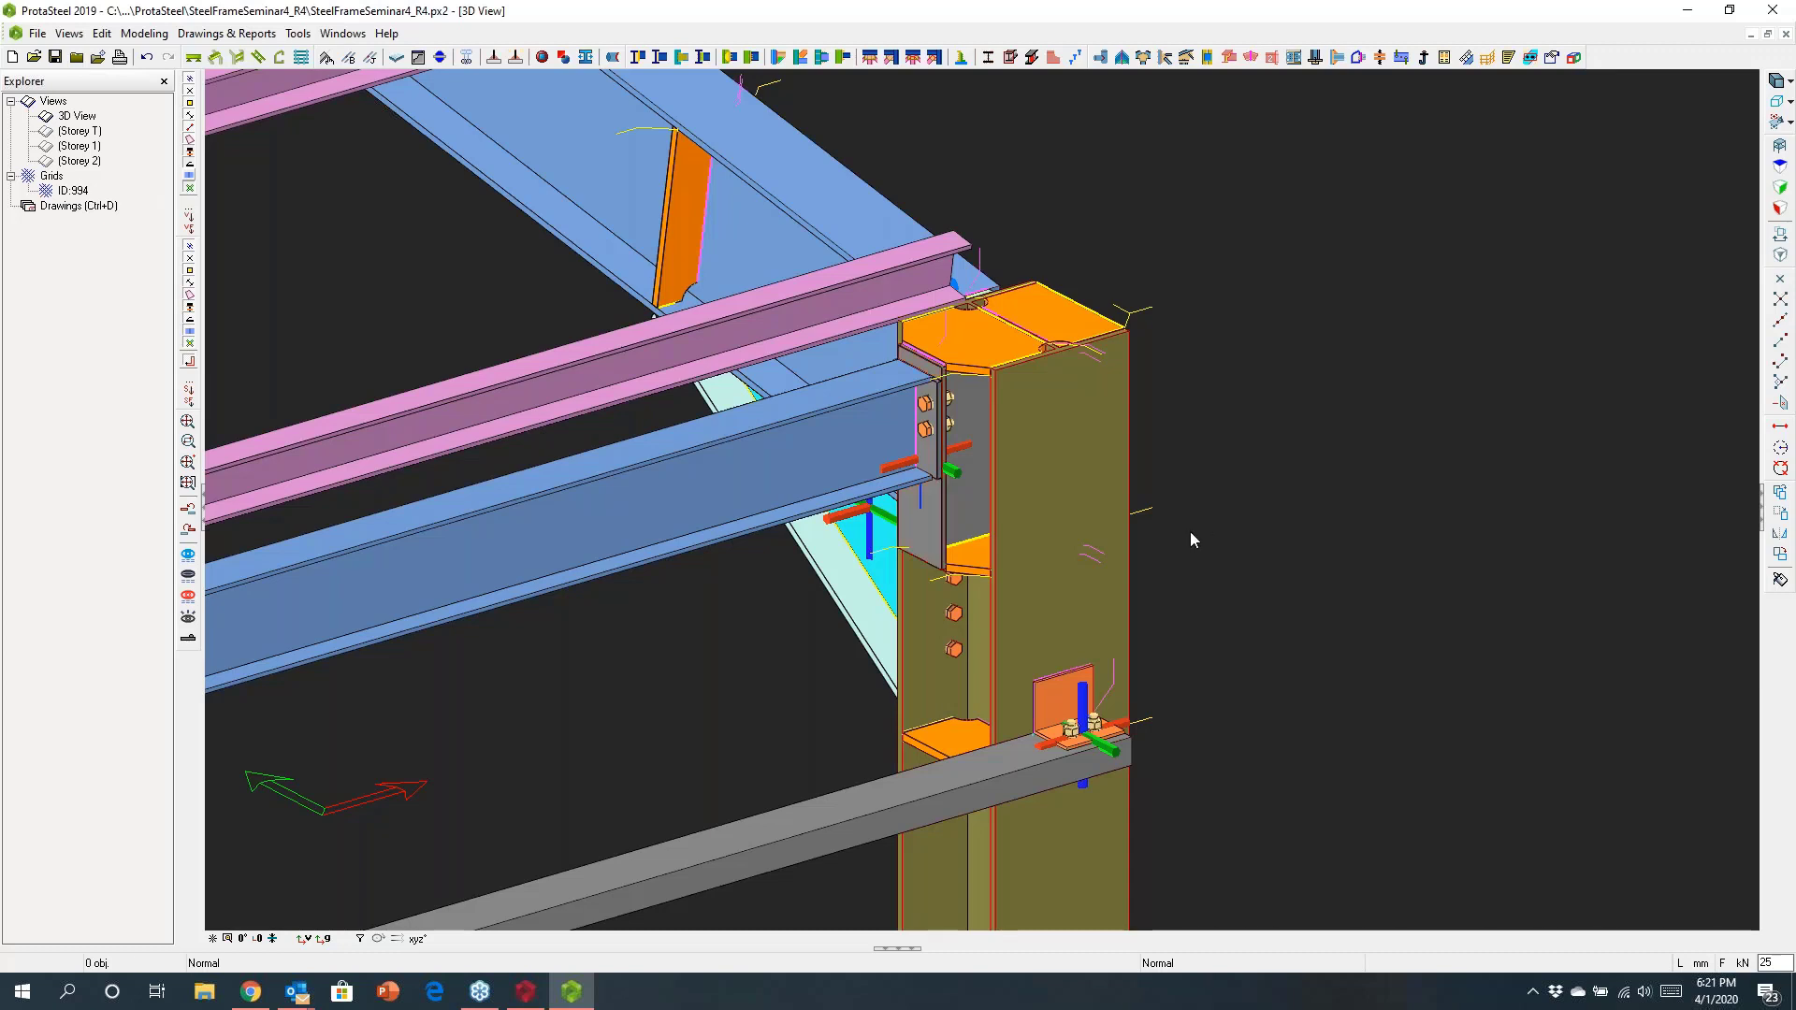
{"action": "left_click", "coordinate": [955, 479]}
{"action": "left_click", "coordinate": [213, 37]}
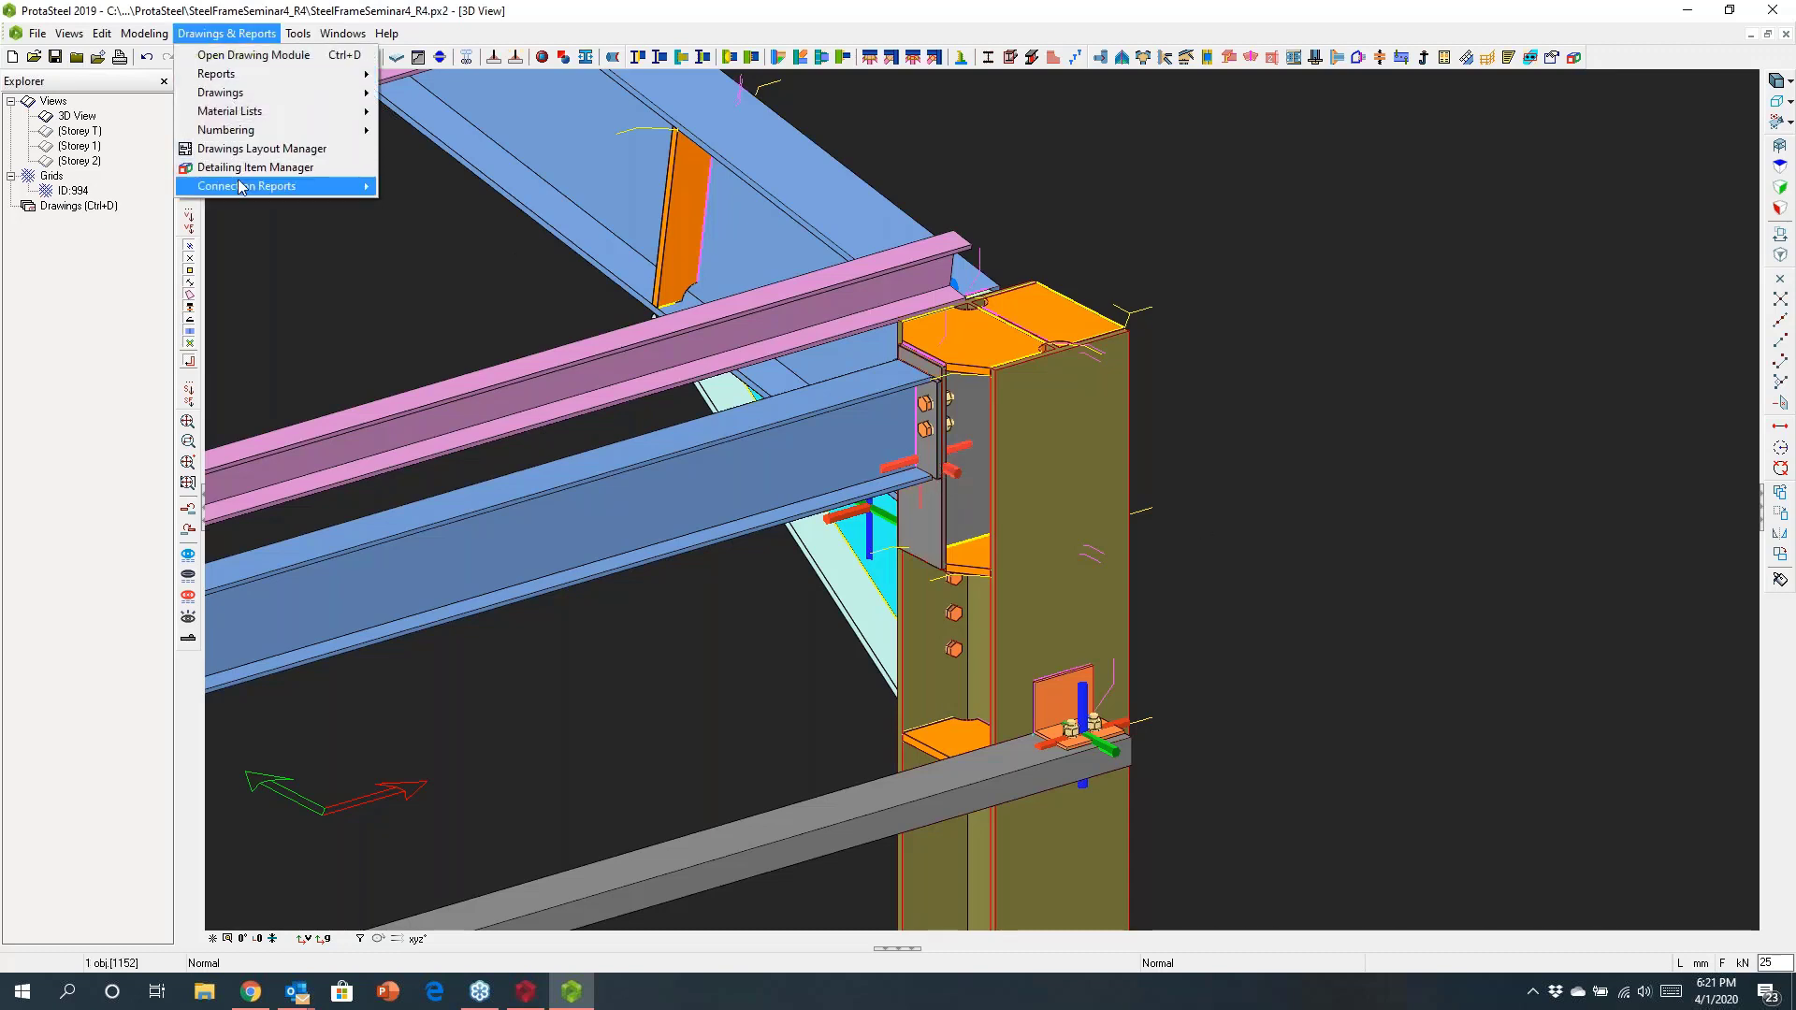
Step: Generate the BS5950 connection report and close the Output folder window
{"action": "mouse_move", "coordinate": [281, 185]}
{"action": "left_click", "coordinate": [468, 251]}
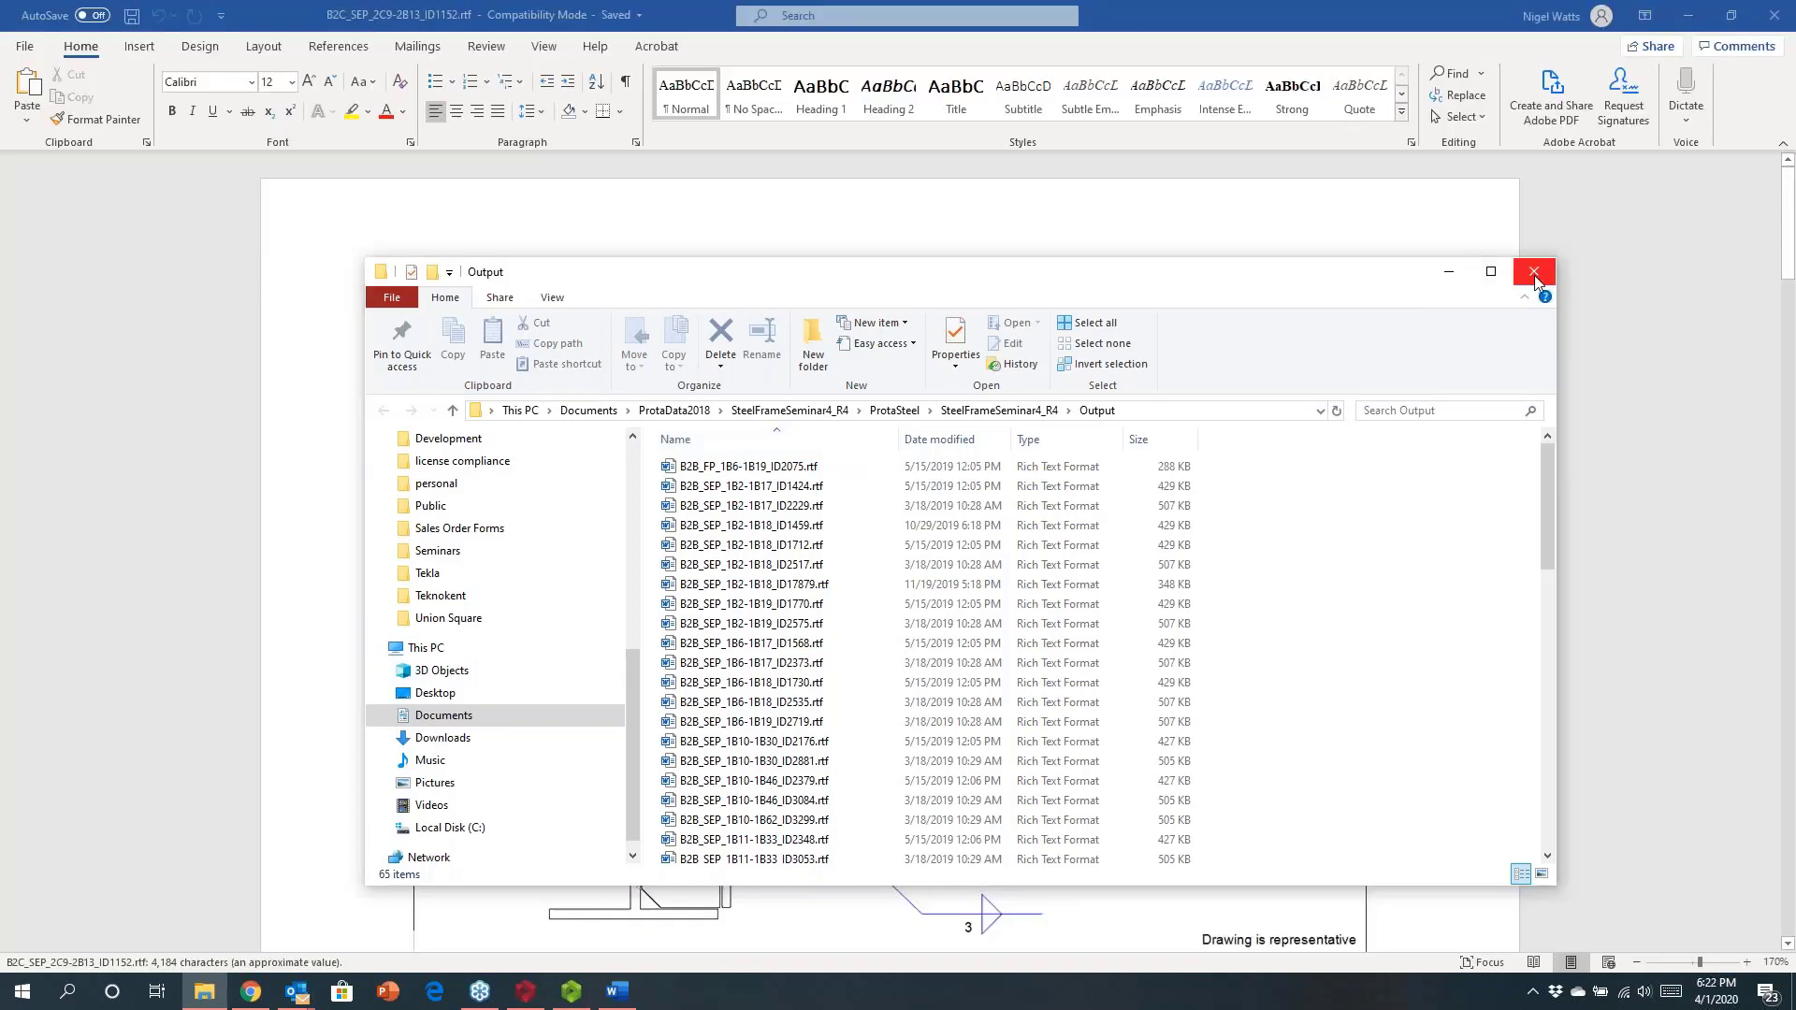
{"action": "left_click", "coordinate": [1534, 273]}
Step: Review the B2C_SEP_2C9-2B13_ID1152.rtf report's member checks in Word, then close it
{"action": "scroll", "coordinate": [954, 424], "scroll_direction": "down", "scroll_amount": 8}
{"action": "scroll", "coordinate": [951, 429], "scroll_direction": "down", "scroll_amount": 15}
{"action": "scroll", "coordinate": [951, 429], "scroll_direction": "down", "scroll_amount": 15}
{"action": "scroll", "coordinate": [889, 538], "scroll_direction": "down", "scroll_amount": 15}
{"action": "scroll", "coordinate": [888, 552], "scroll_direction": "down", "scroll_amount": 12}
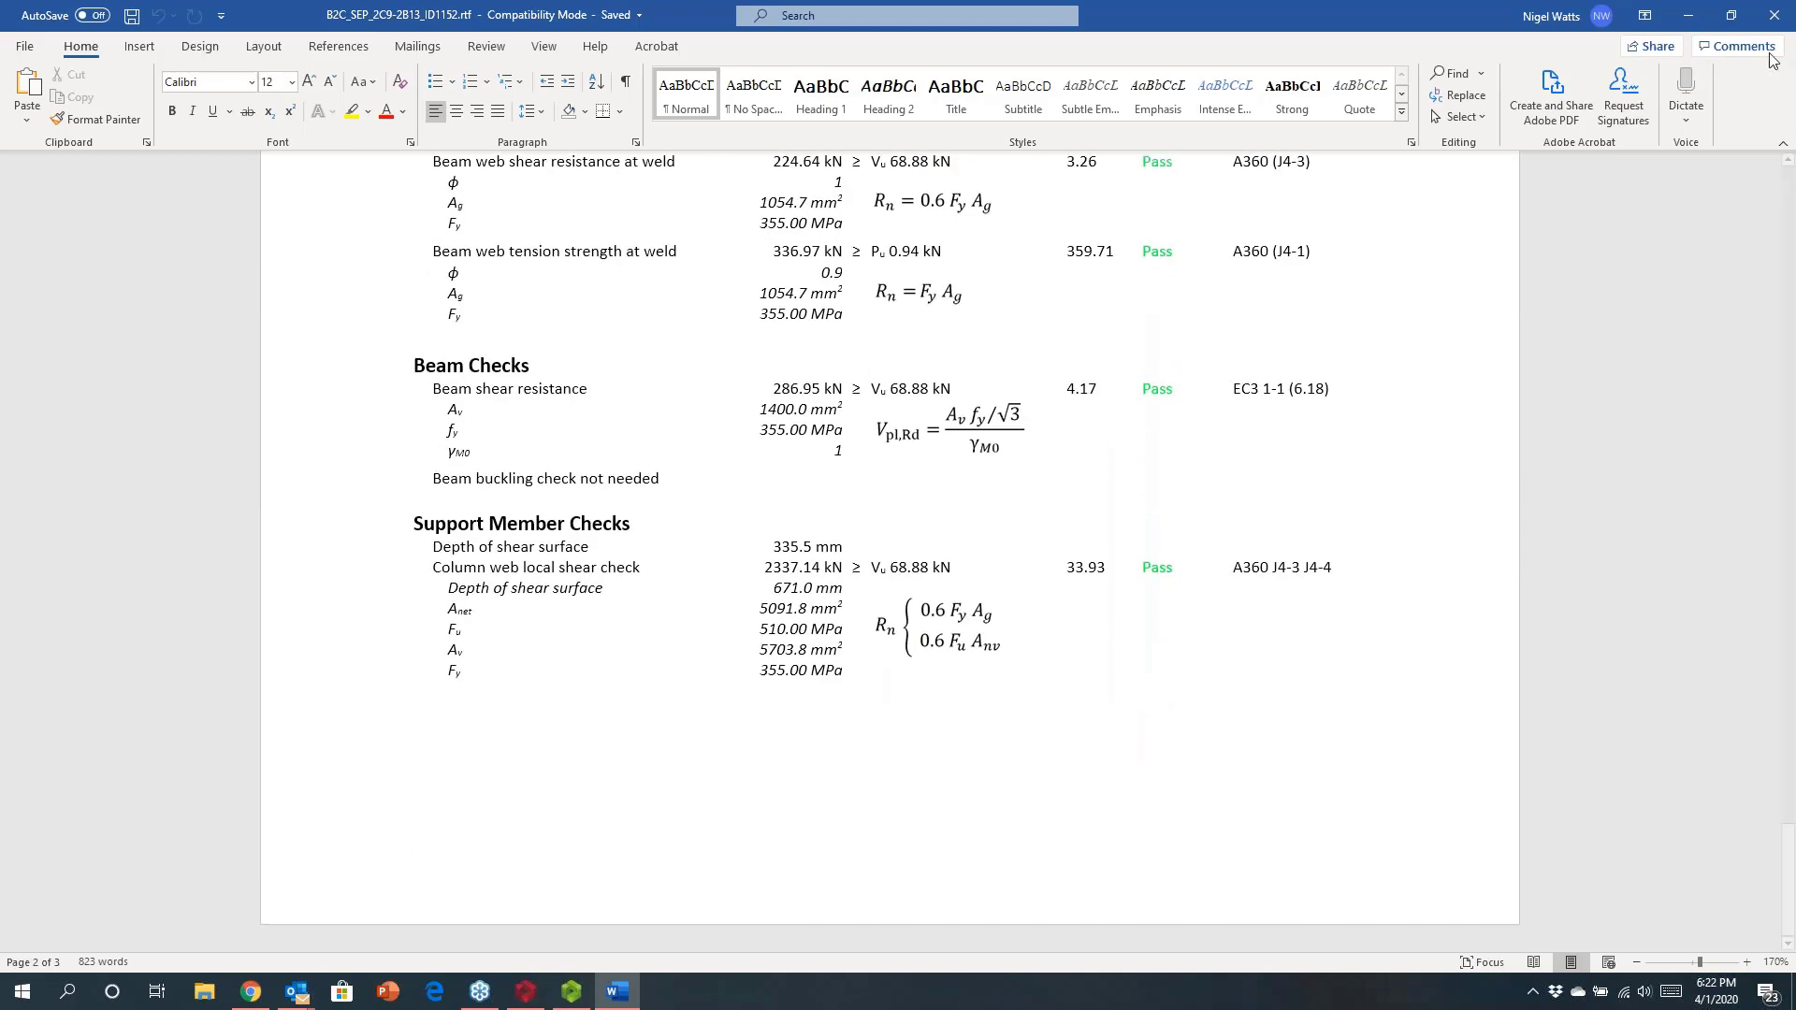
{"action": "left_click", "coordinate": [1774, 15]}
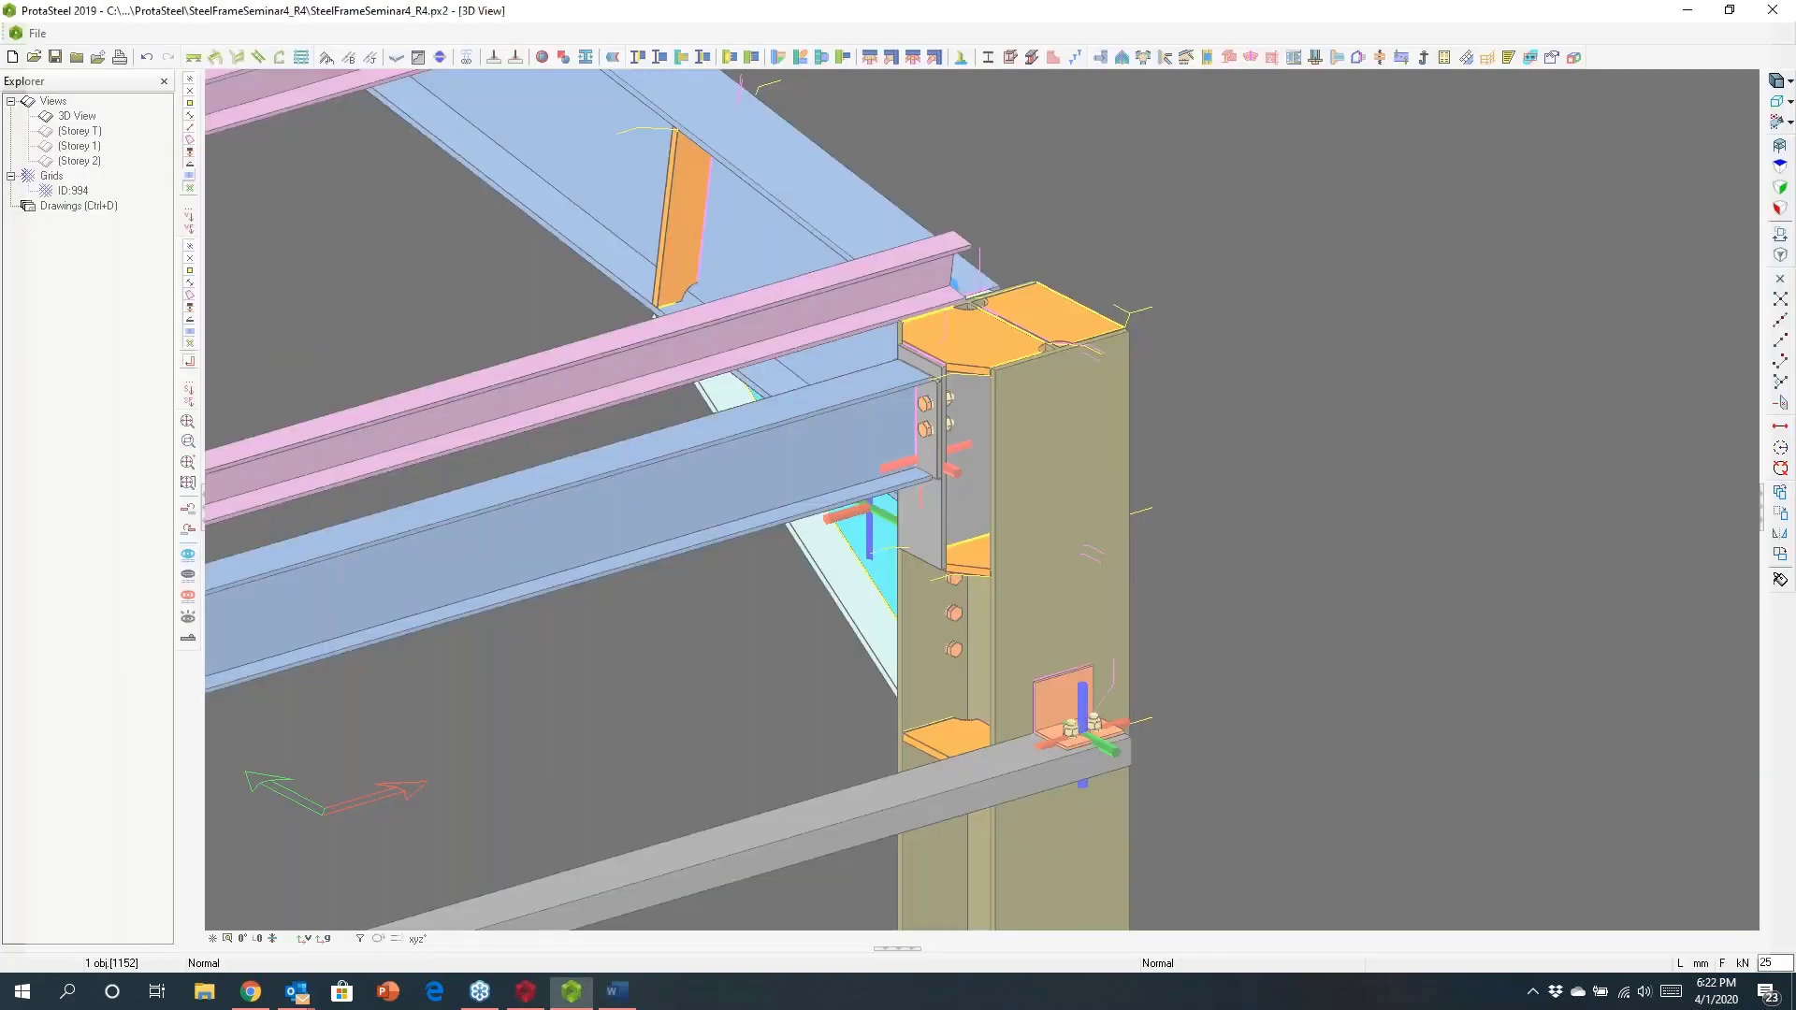
Step: Select the cyan haunch plate connection at the eaves of the frame column
{"action": "left_click", "coordinate": [1047, 445]}
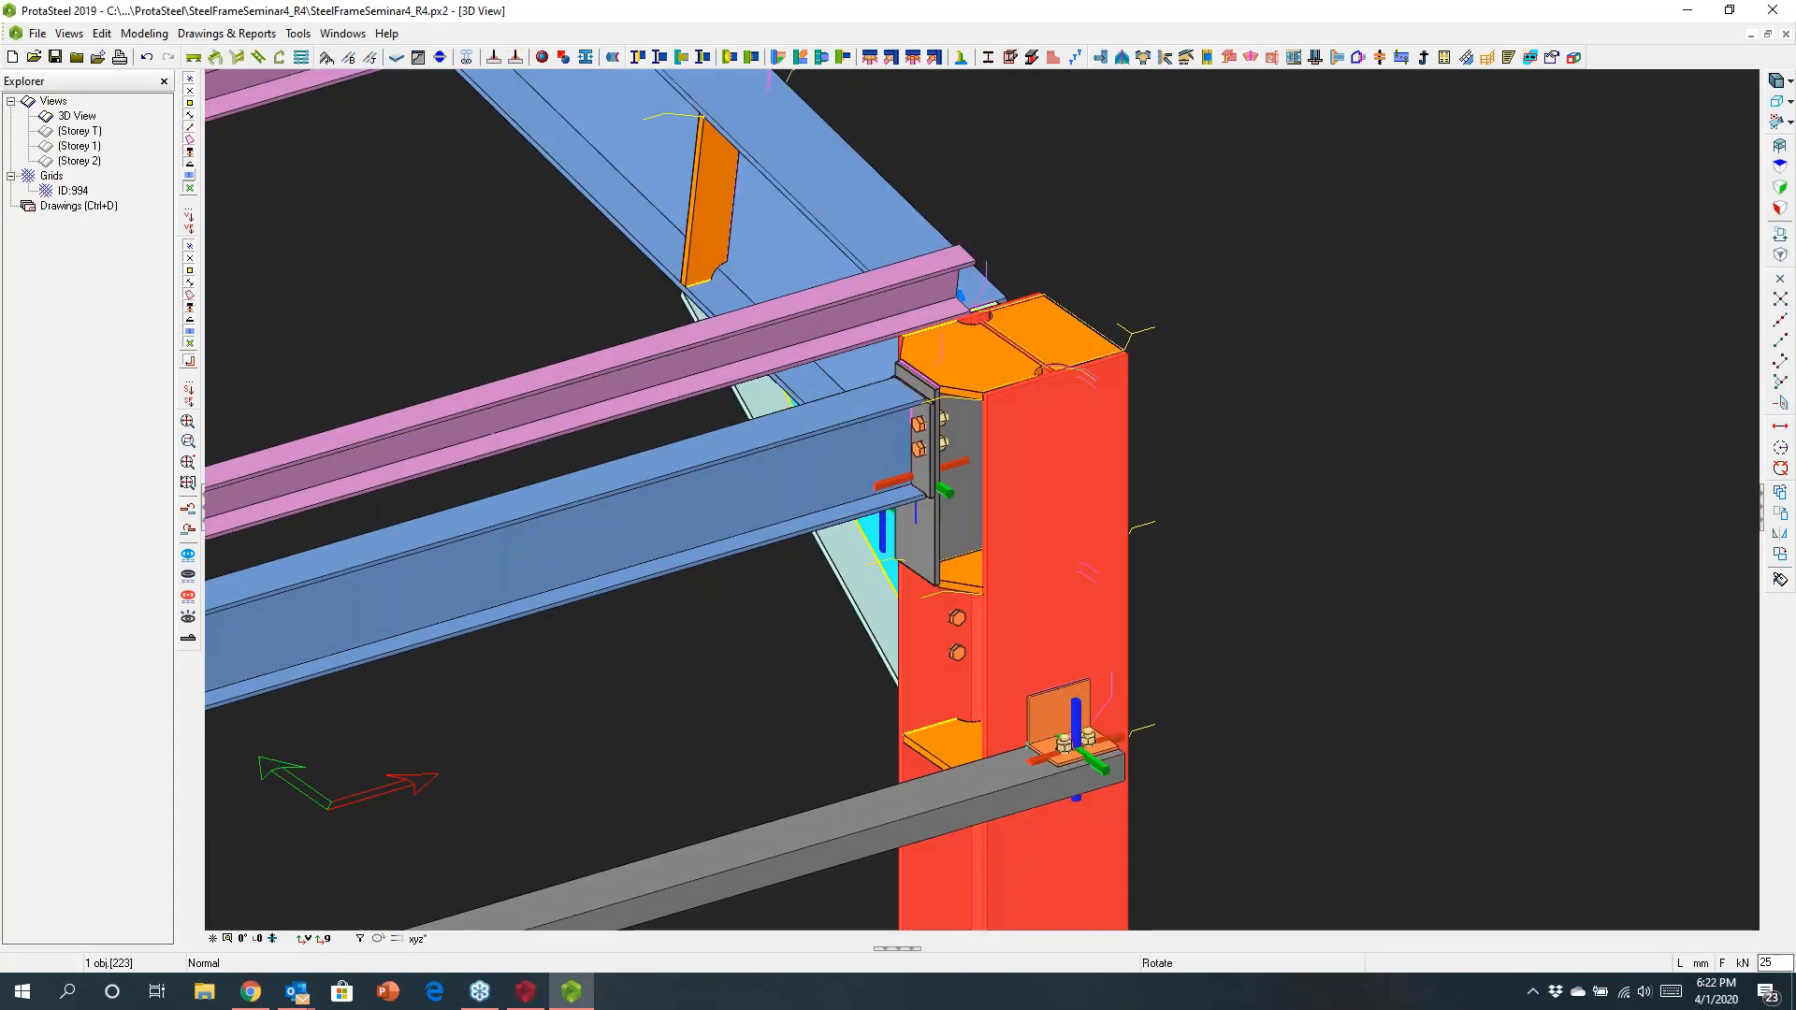
{"action": "middle_click_drag", "start_coordinate": [1047, 459], "coordinate": [739, 447]}
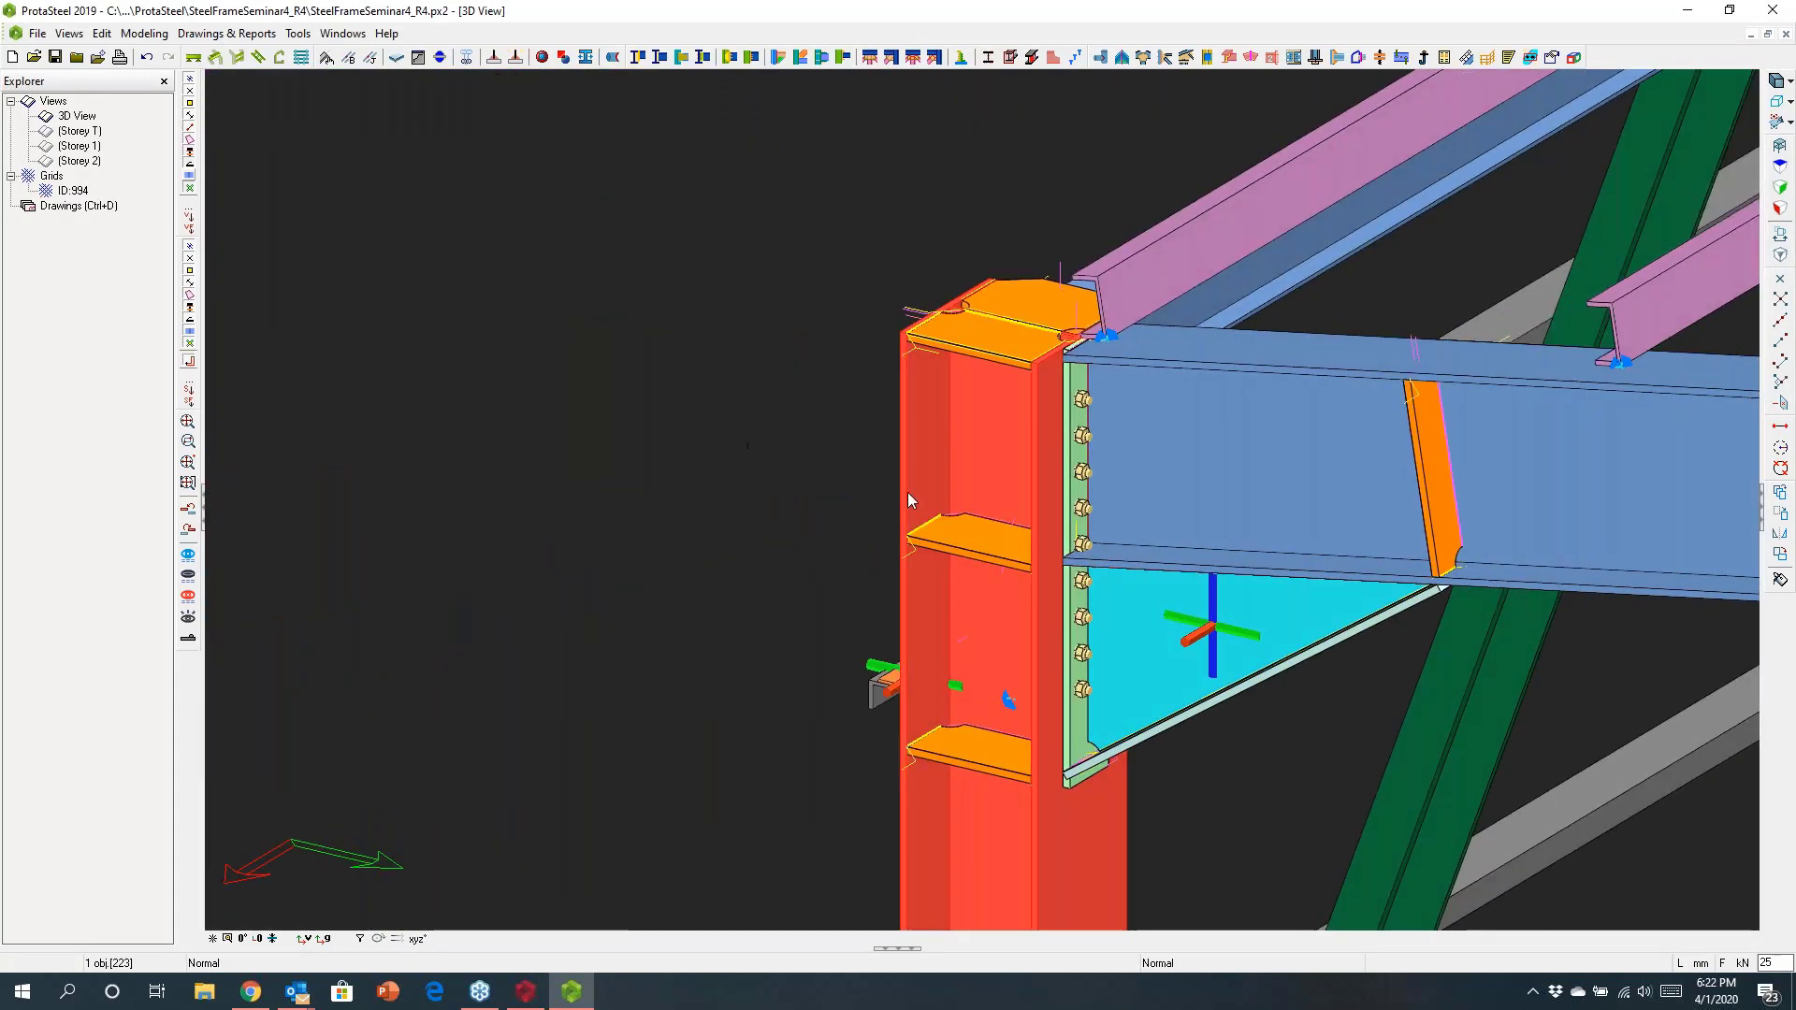
{"action": "left_click", "coordinate": [1183, 644]}
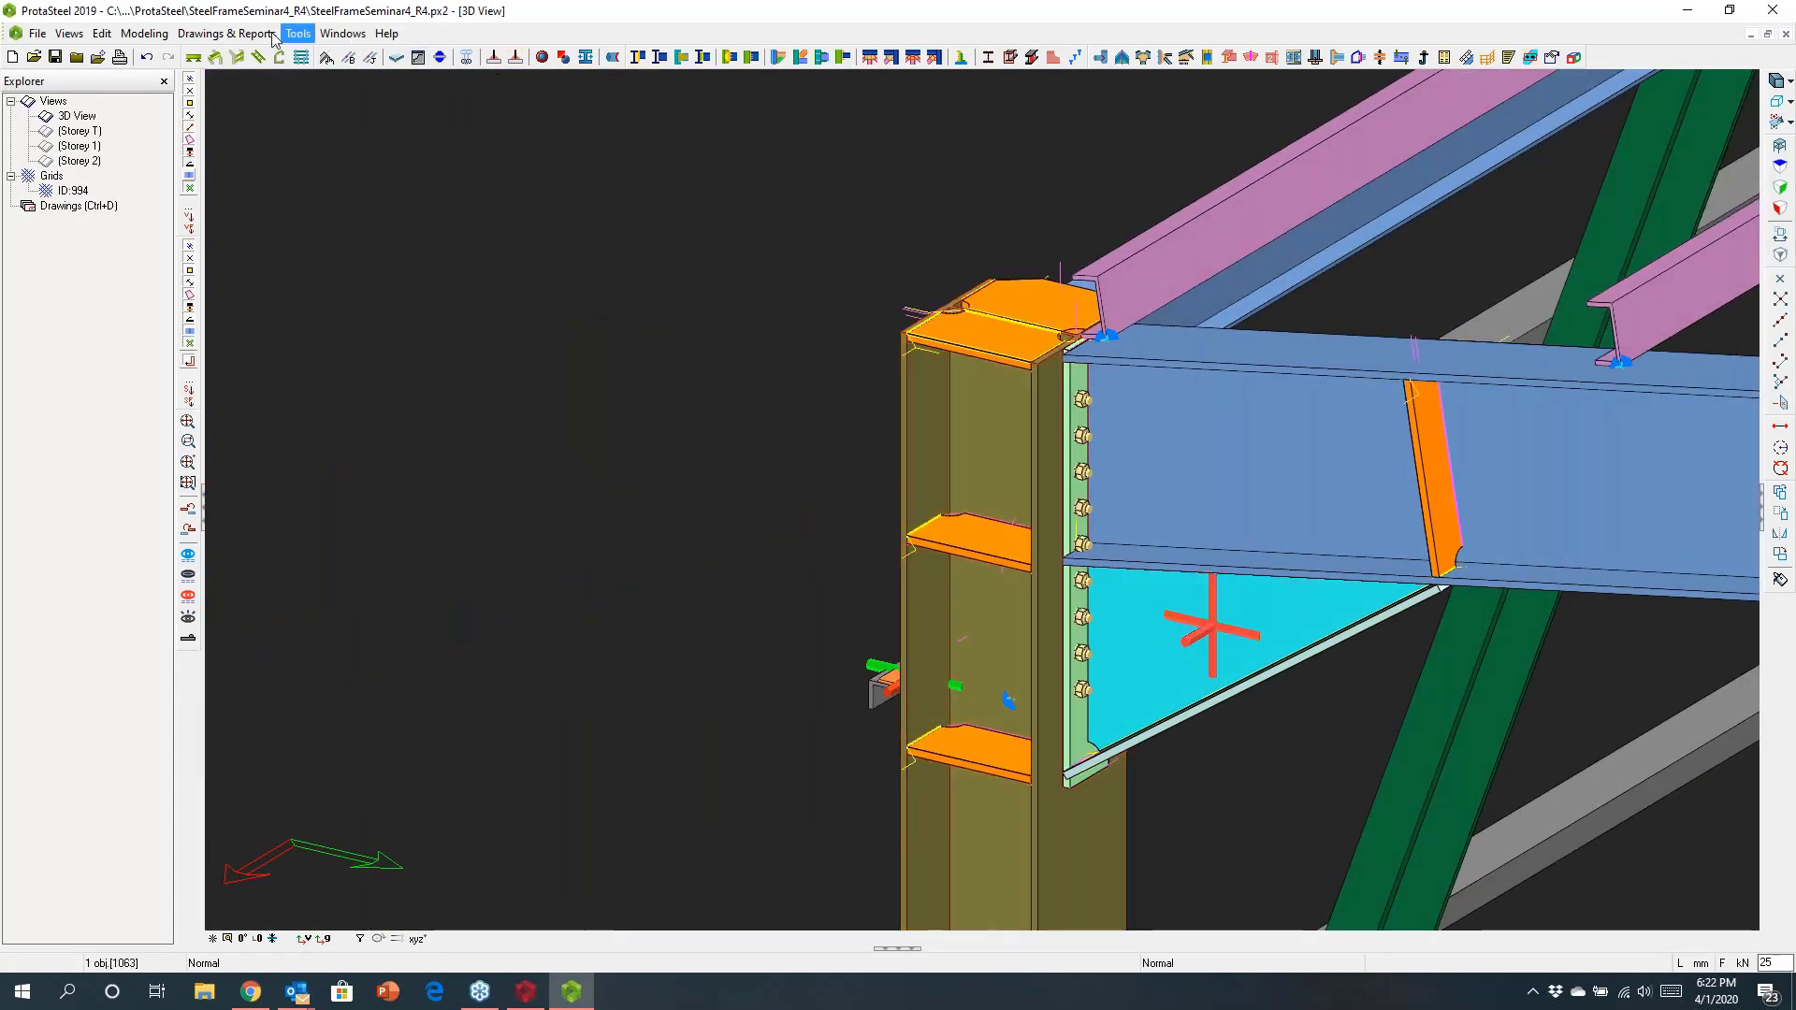
Step: Choose the AISC_LRFD Connection Report under Drawings & Reports > Connection Reports
{"action": "left_click", "coordinate": [224, 34]}
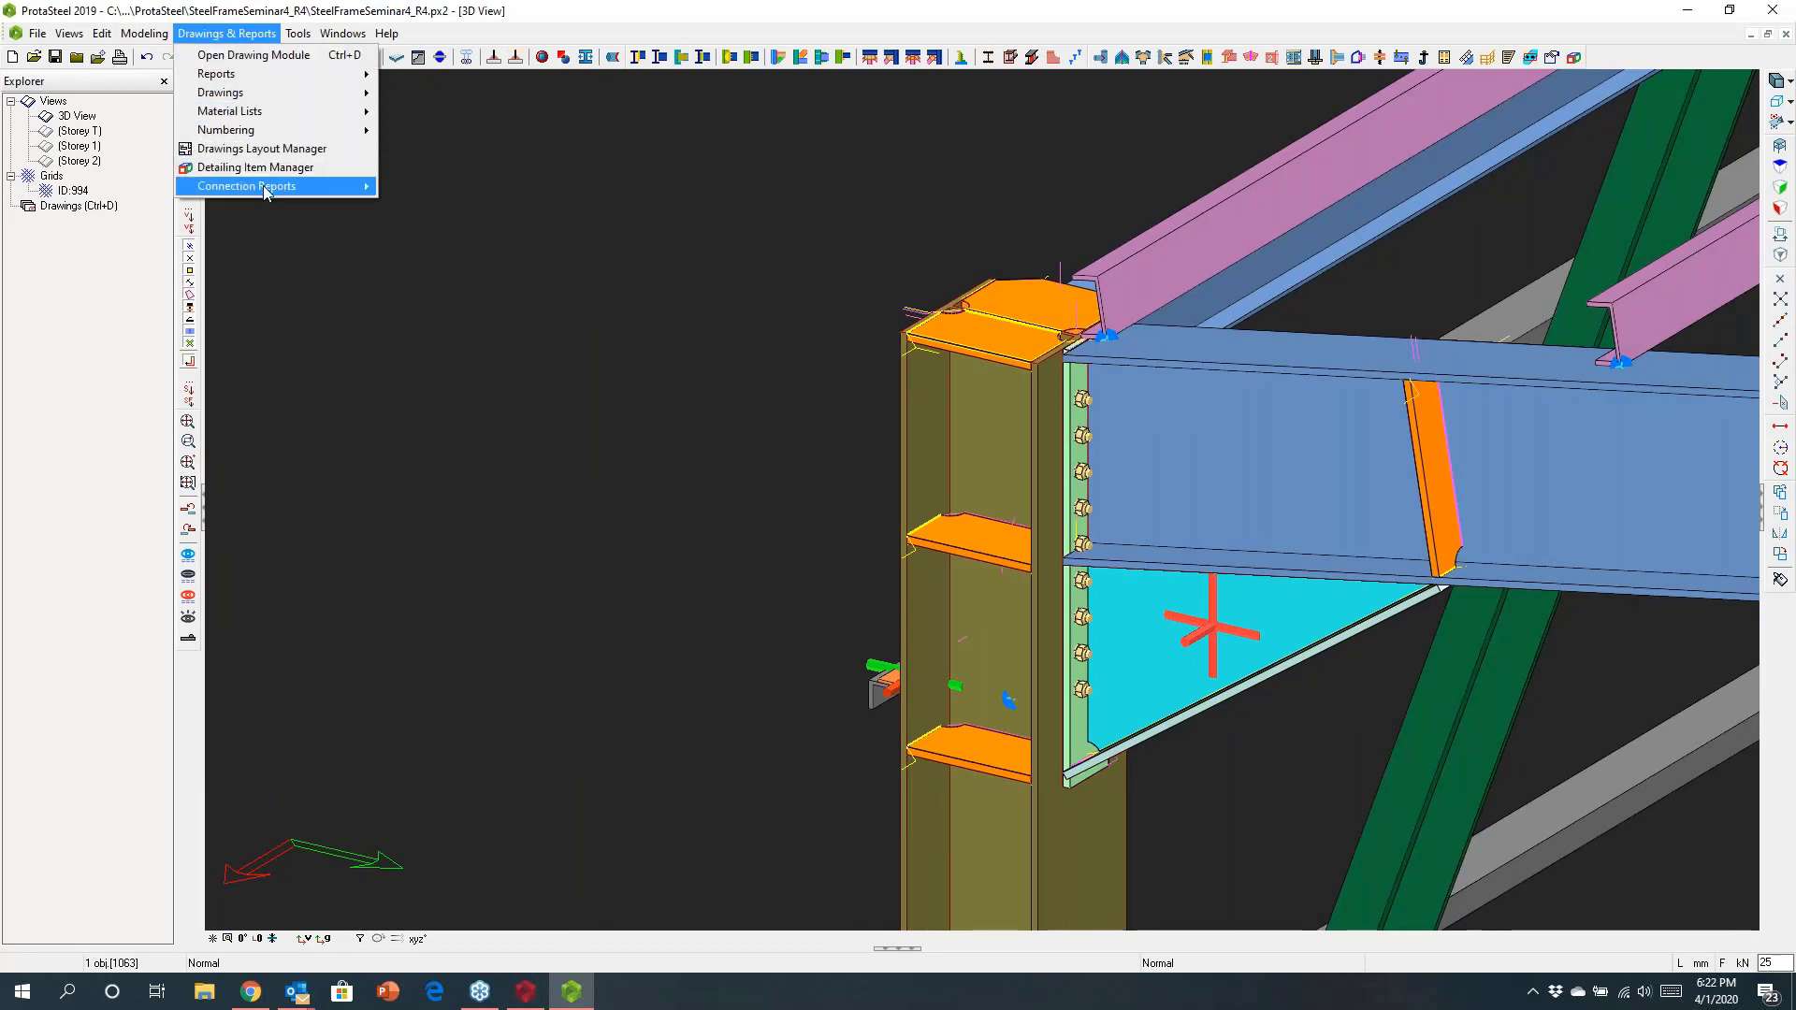
{"action": "mouse_move", "coordinate": [287, 192]}
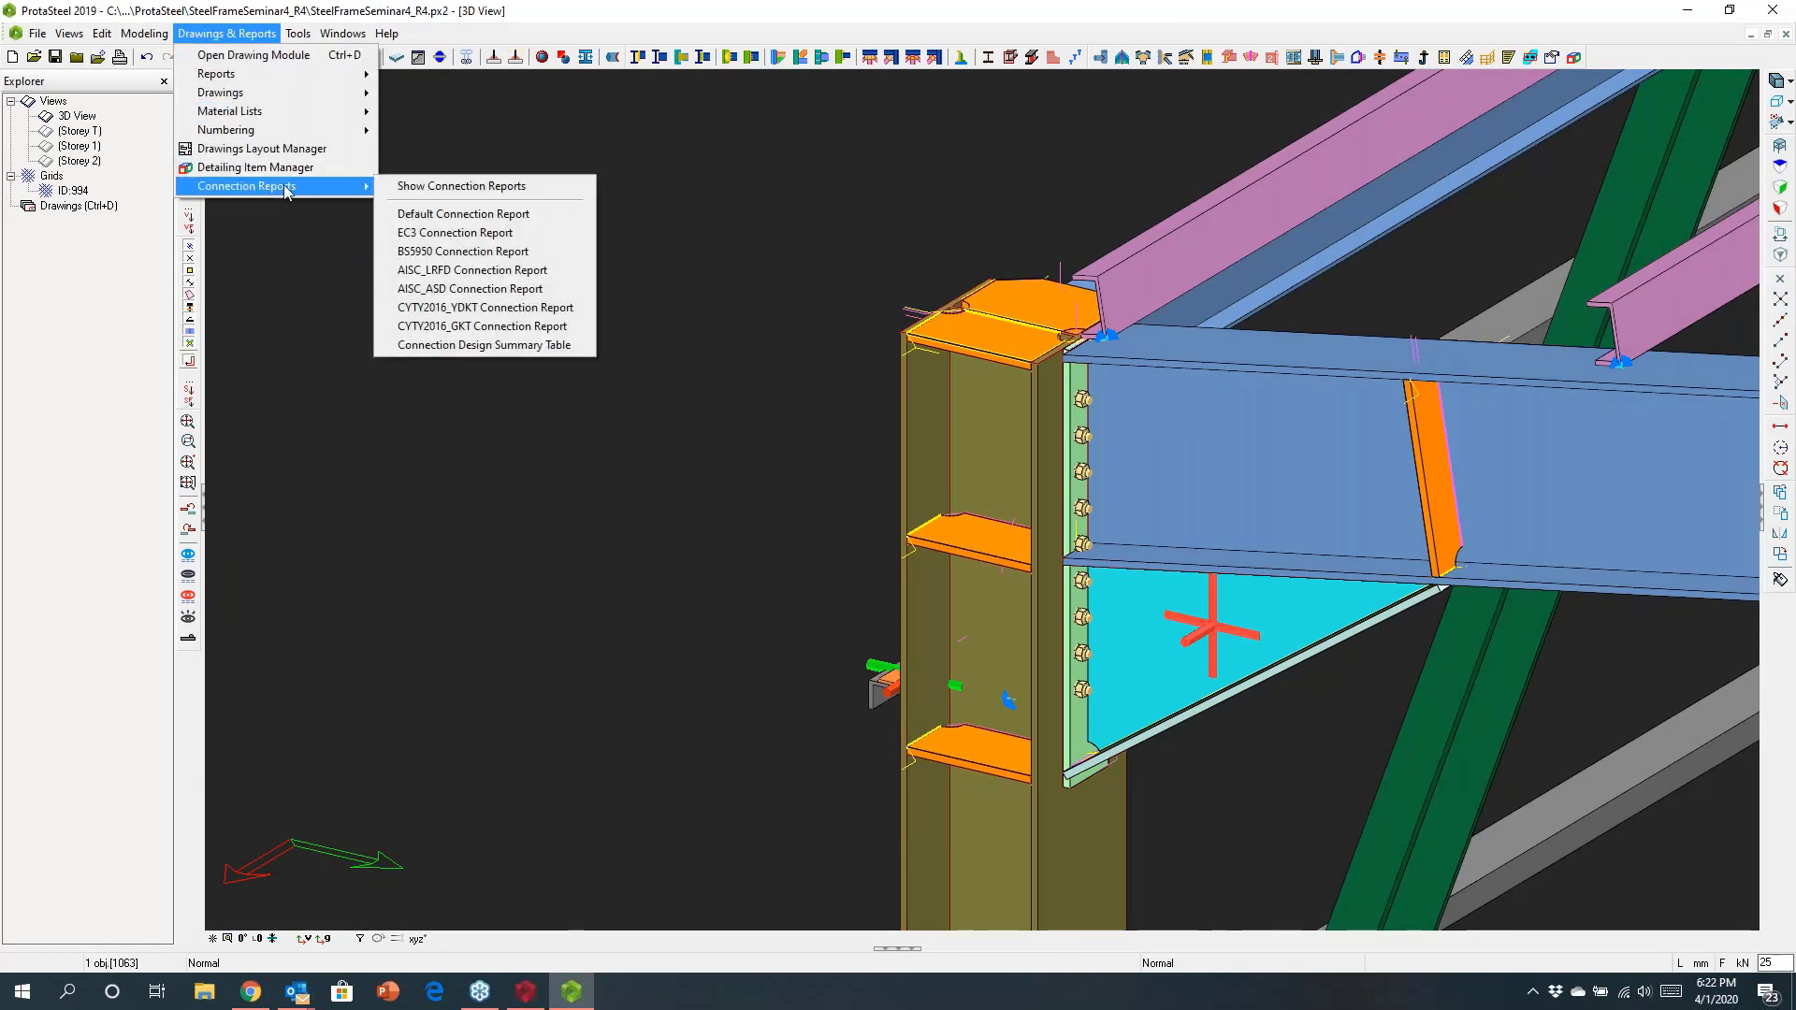
{"action": "left_click", "coordinate": [418, 270]}
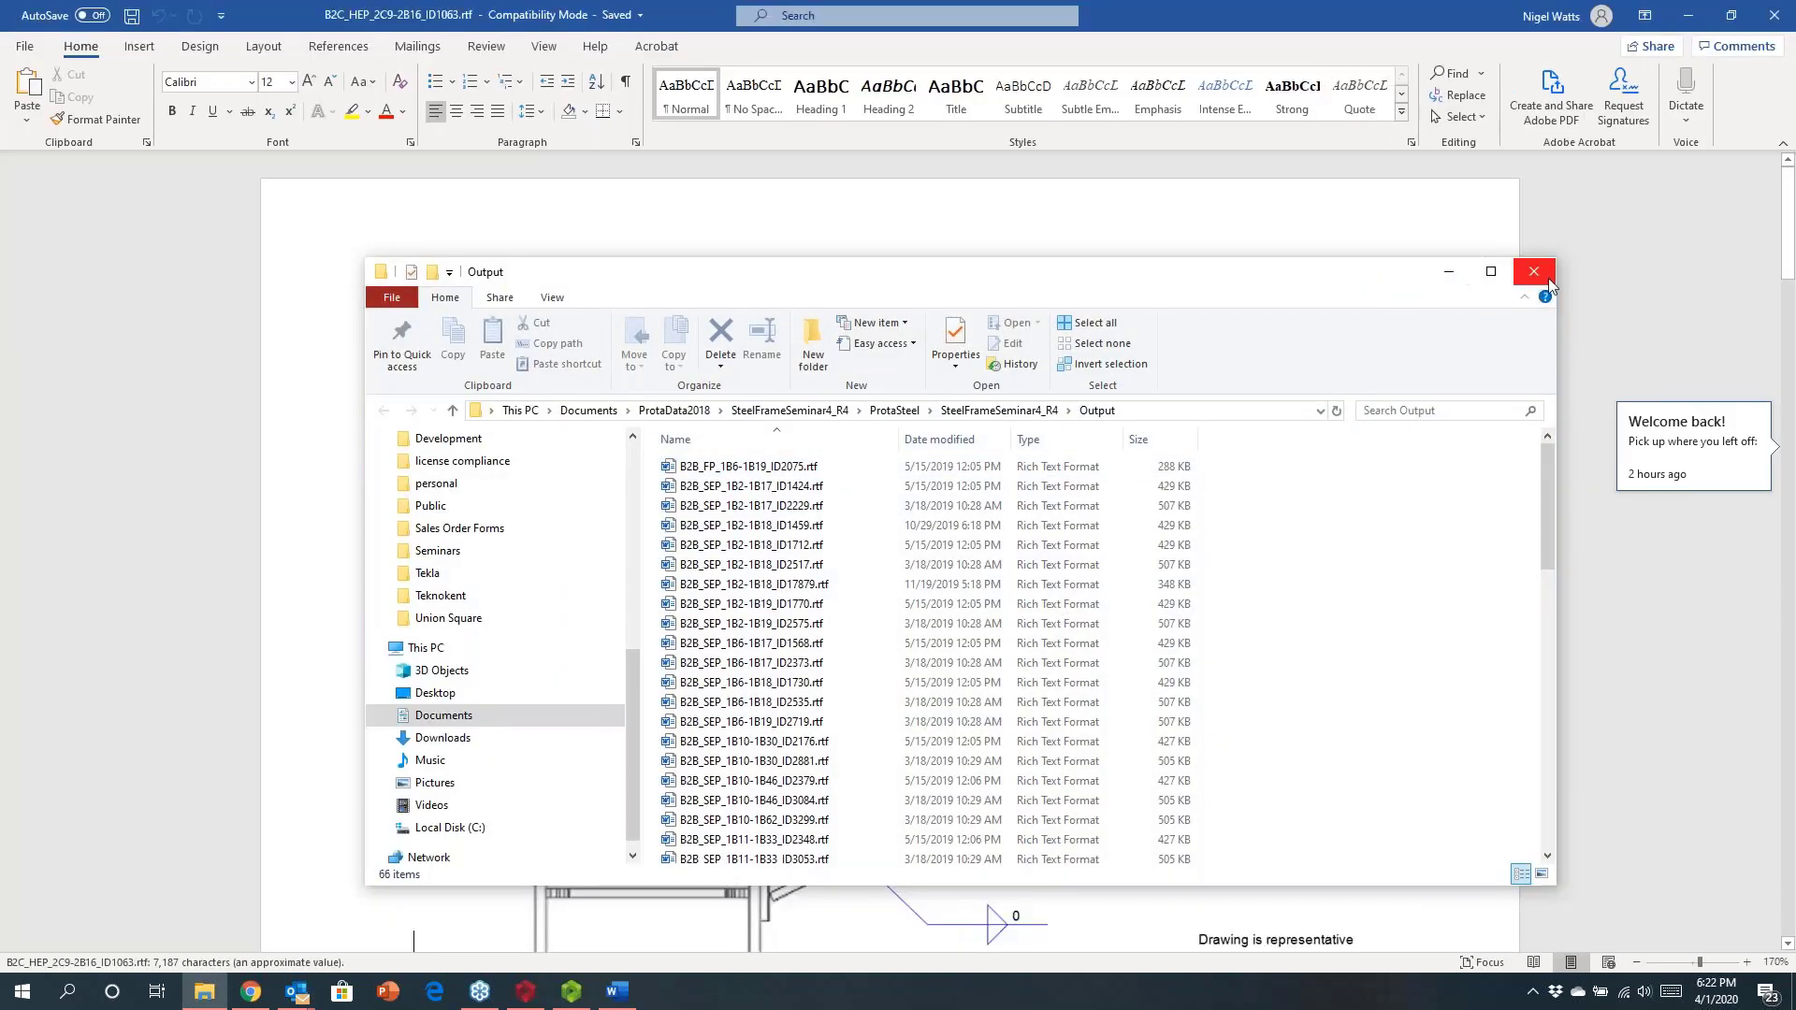
Step: Close the output folder, scroll through report B2C_HEP_2C9-2B16_ID1063.rtf's passing bolt checks, then close Word
{"action": "left_click", "coordinate": [1541, 277]}
{"action": "scroll", "coordinate": [1025, 569], "scroll_direction": "down", "scroll_amount": 15}
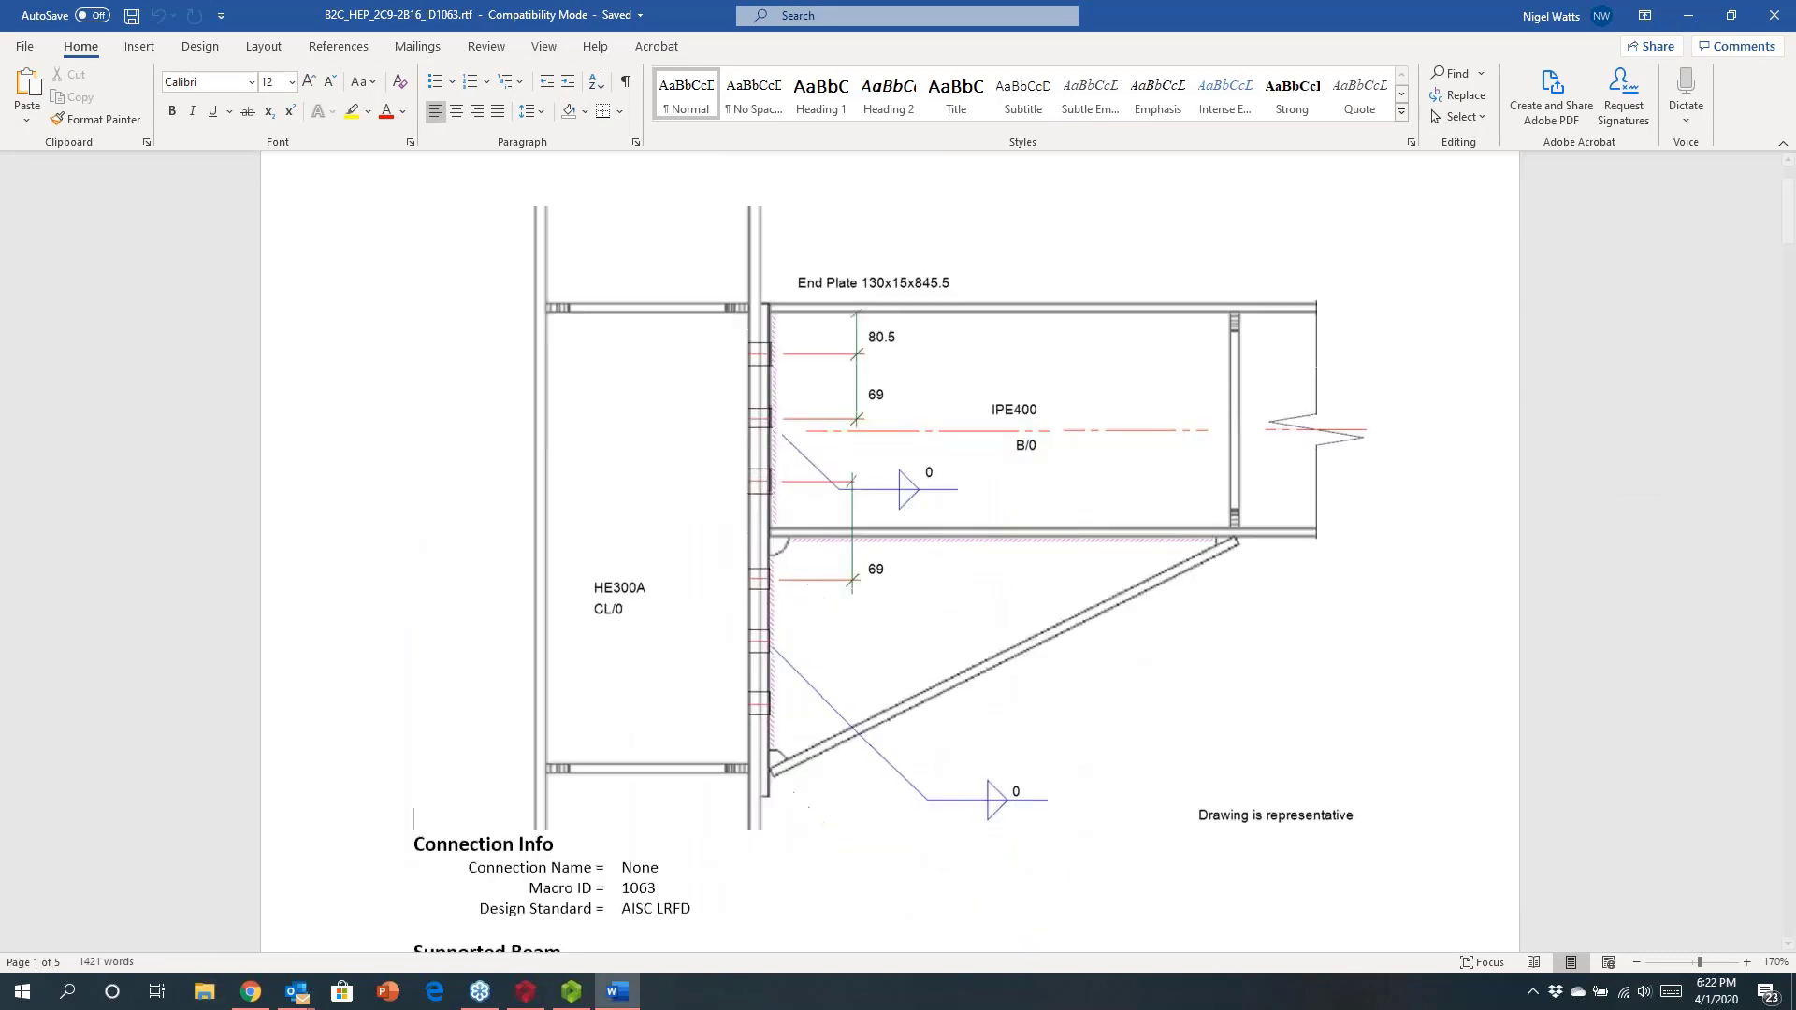
{"action": "scroll", "coordinate": [1025, 569], "scroll_direction": "down", "scroll_amount": 15}
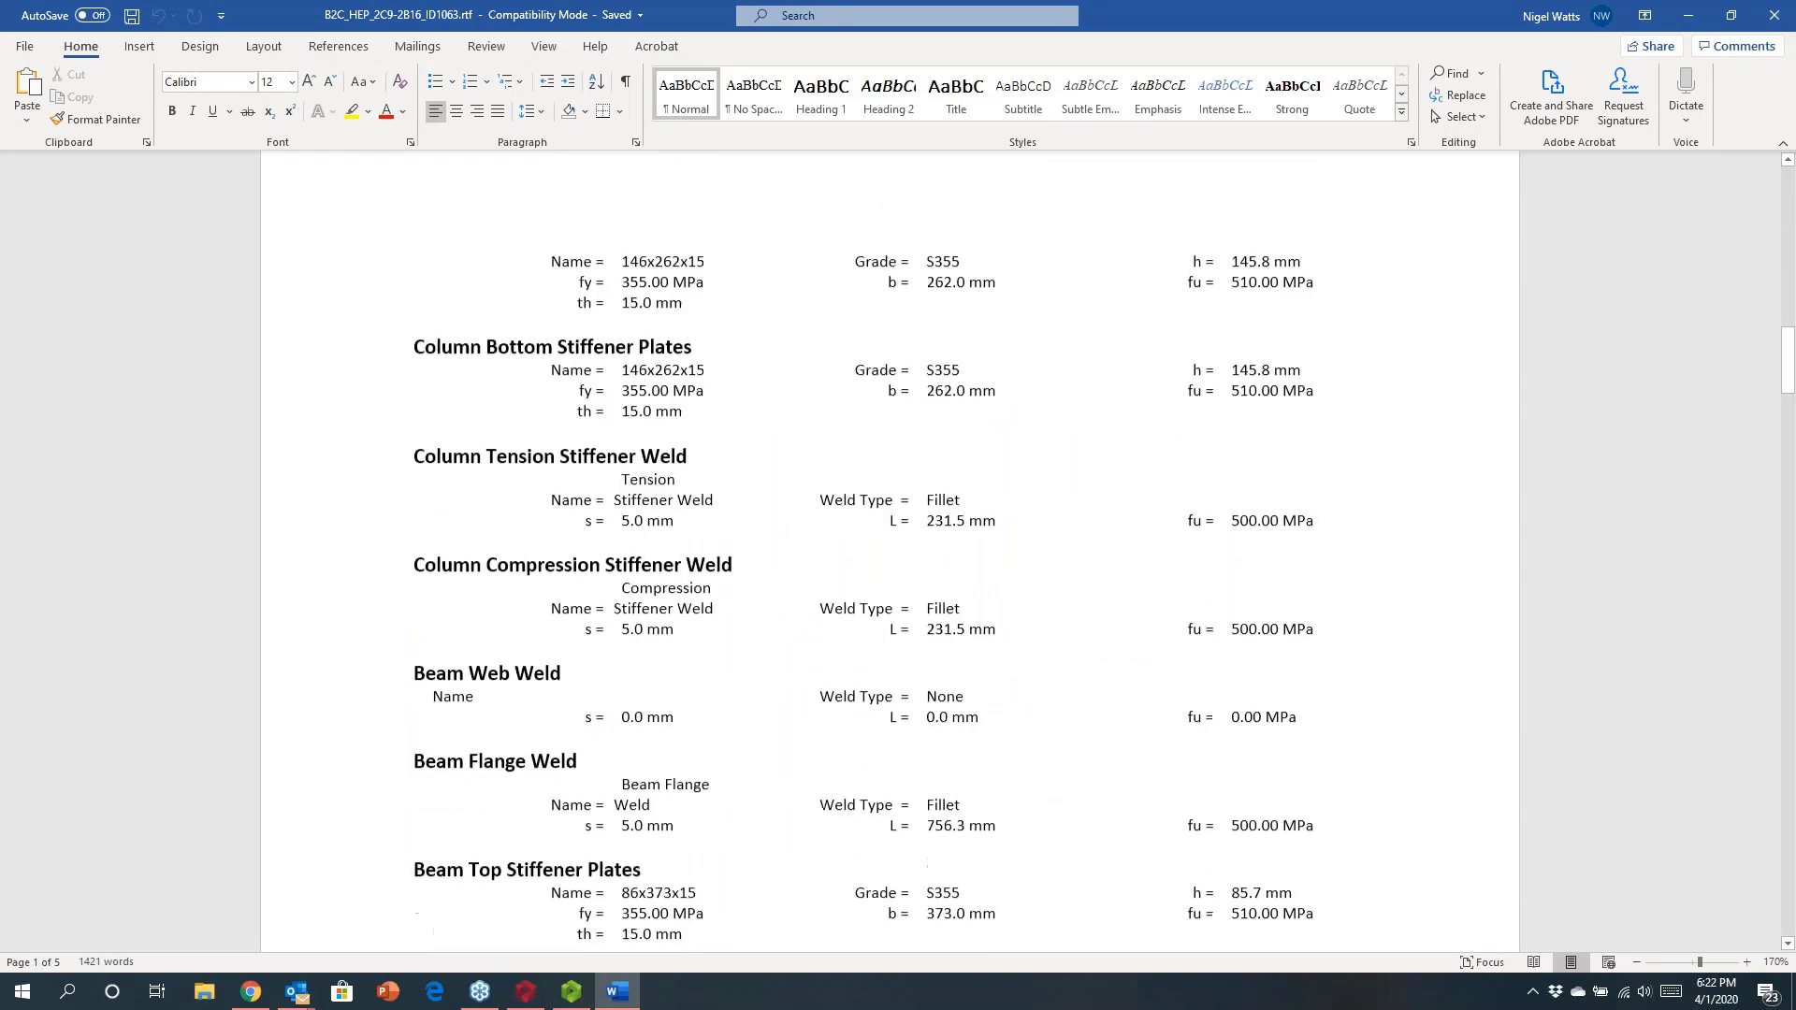
{"action": "scroll", "coordinate": [1025, 571], "scroll_direction": "down", "scroll_amount": 8}
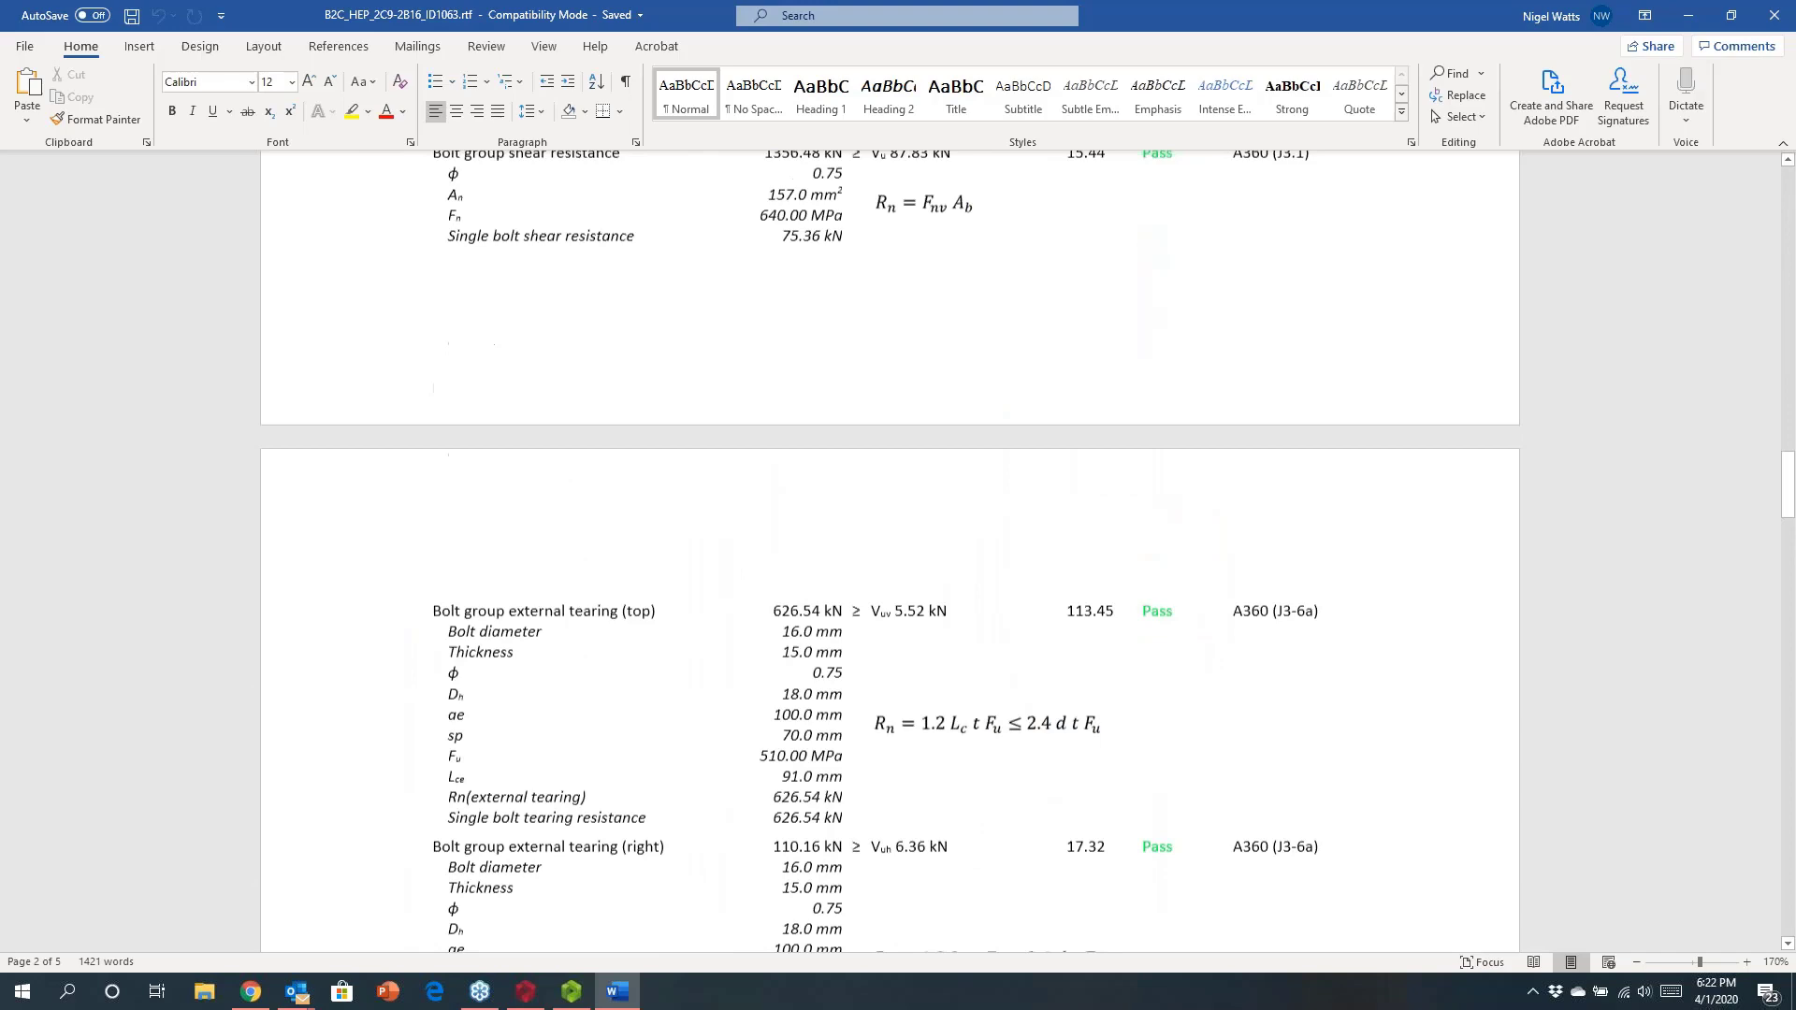
{"action": "left_click", "coordinate": [1774, 16]}
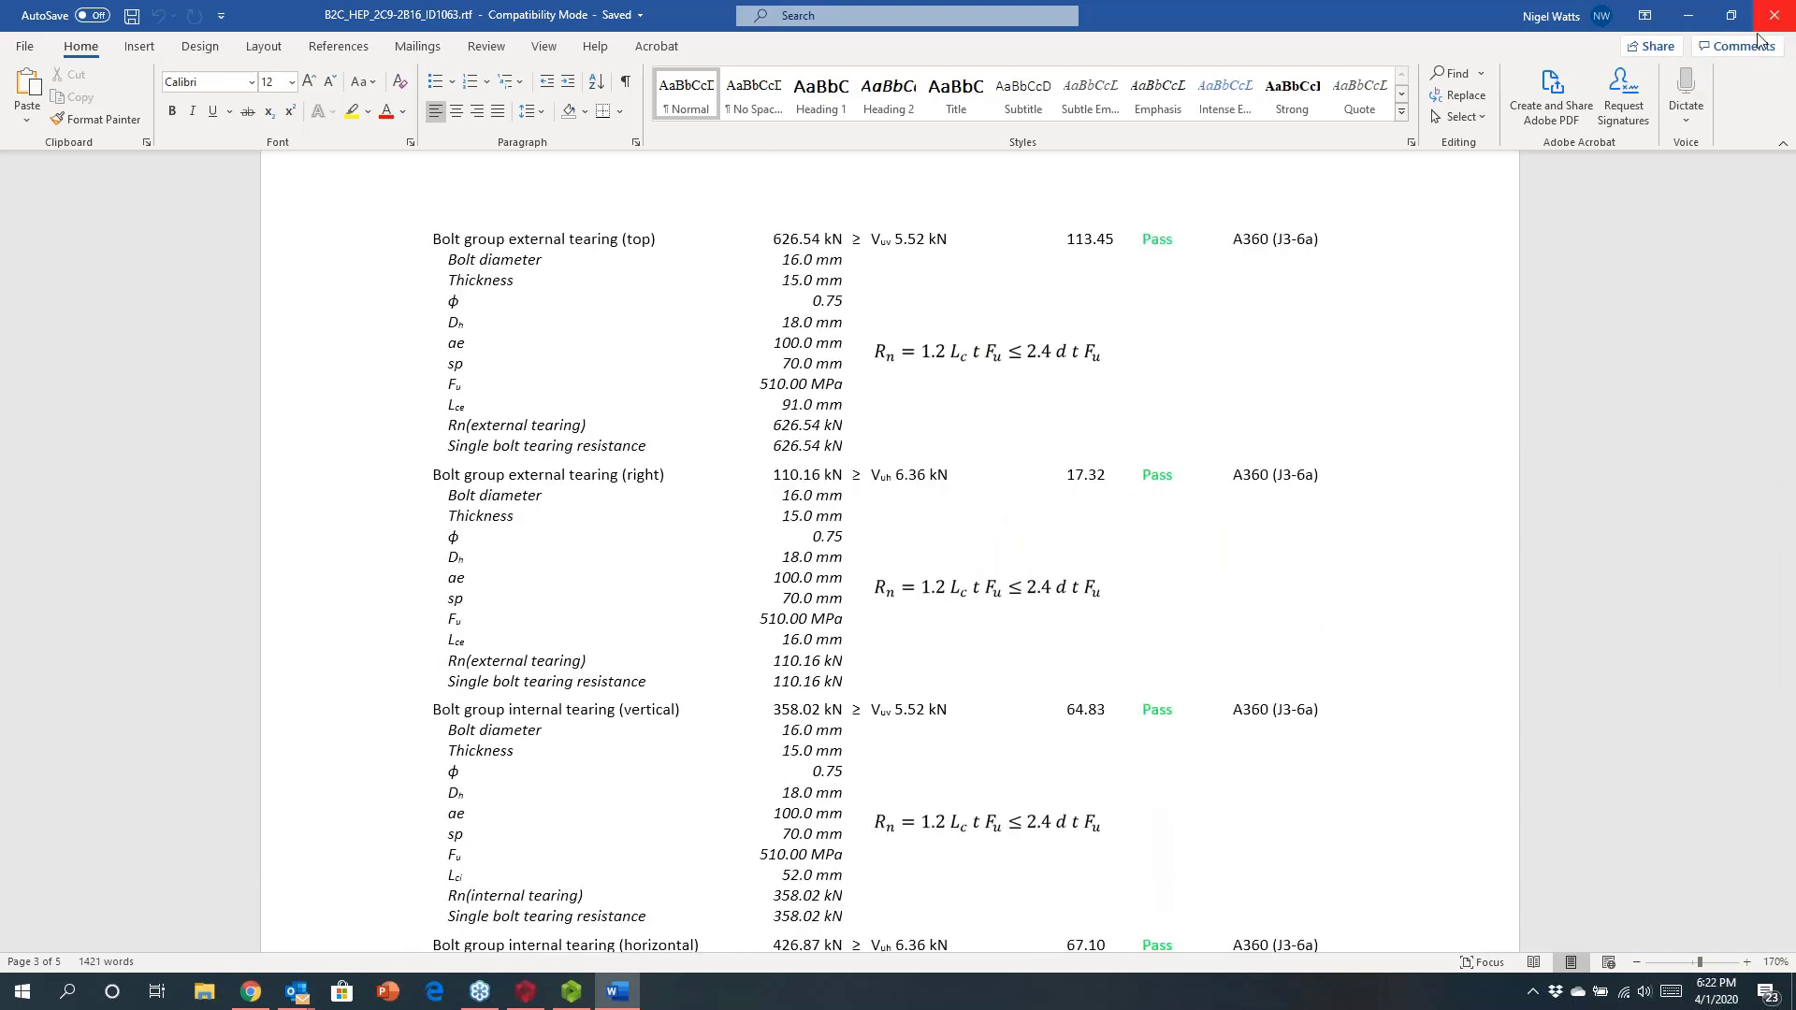
Step: Bring the frame into an isometric view and box-select every member of the building
{"action": "scroll", "coordinate": [1121, 401], "scroll_direction": "down", "scroll_amount": 4}
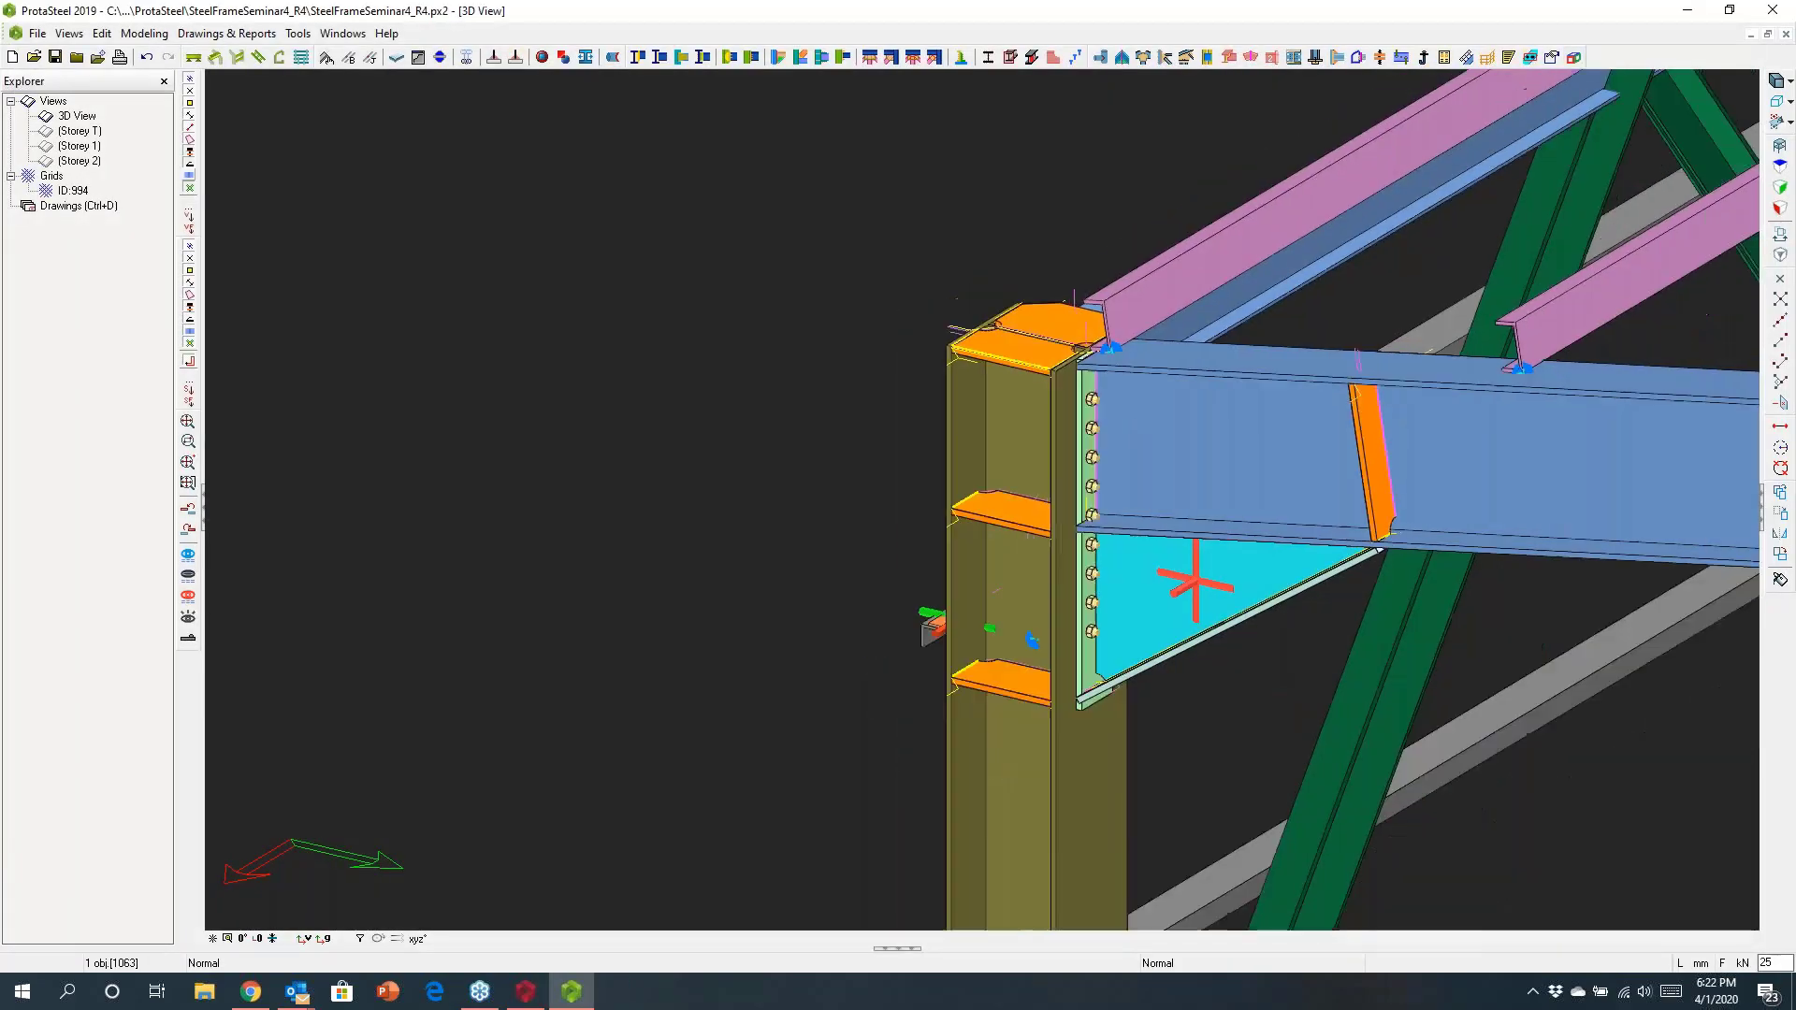
{"action": "middle_click_drag", "start_coordinate": [1113, 402], "coordinate": [1206, 505]}
{"action": "middle_click_drag", "start_coordinate": [993, 574], "coordinate": [1189, 408]}
{"action": "scroll", "coordinate": [1189, 409], "scroll_direction": "down", "scroll_amount": 5}
{"action": "scroll", "coordinate": [1244, 491], "scroll_direction": "down", "scroll_amount": 2}
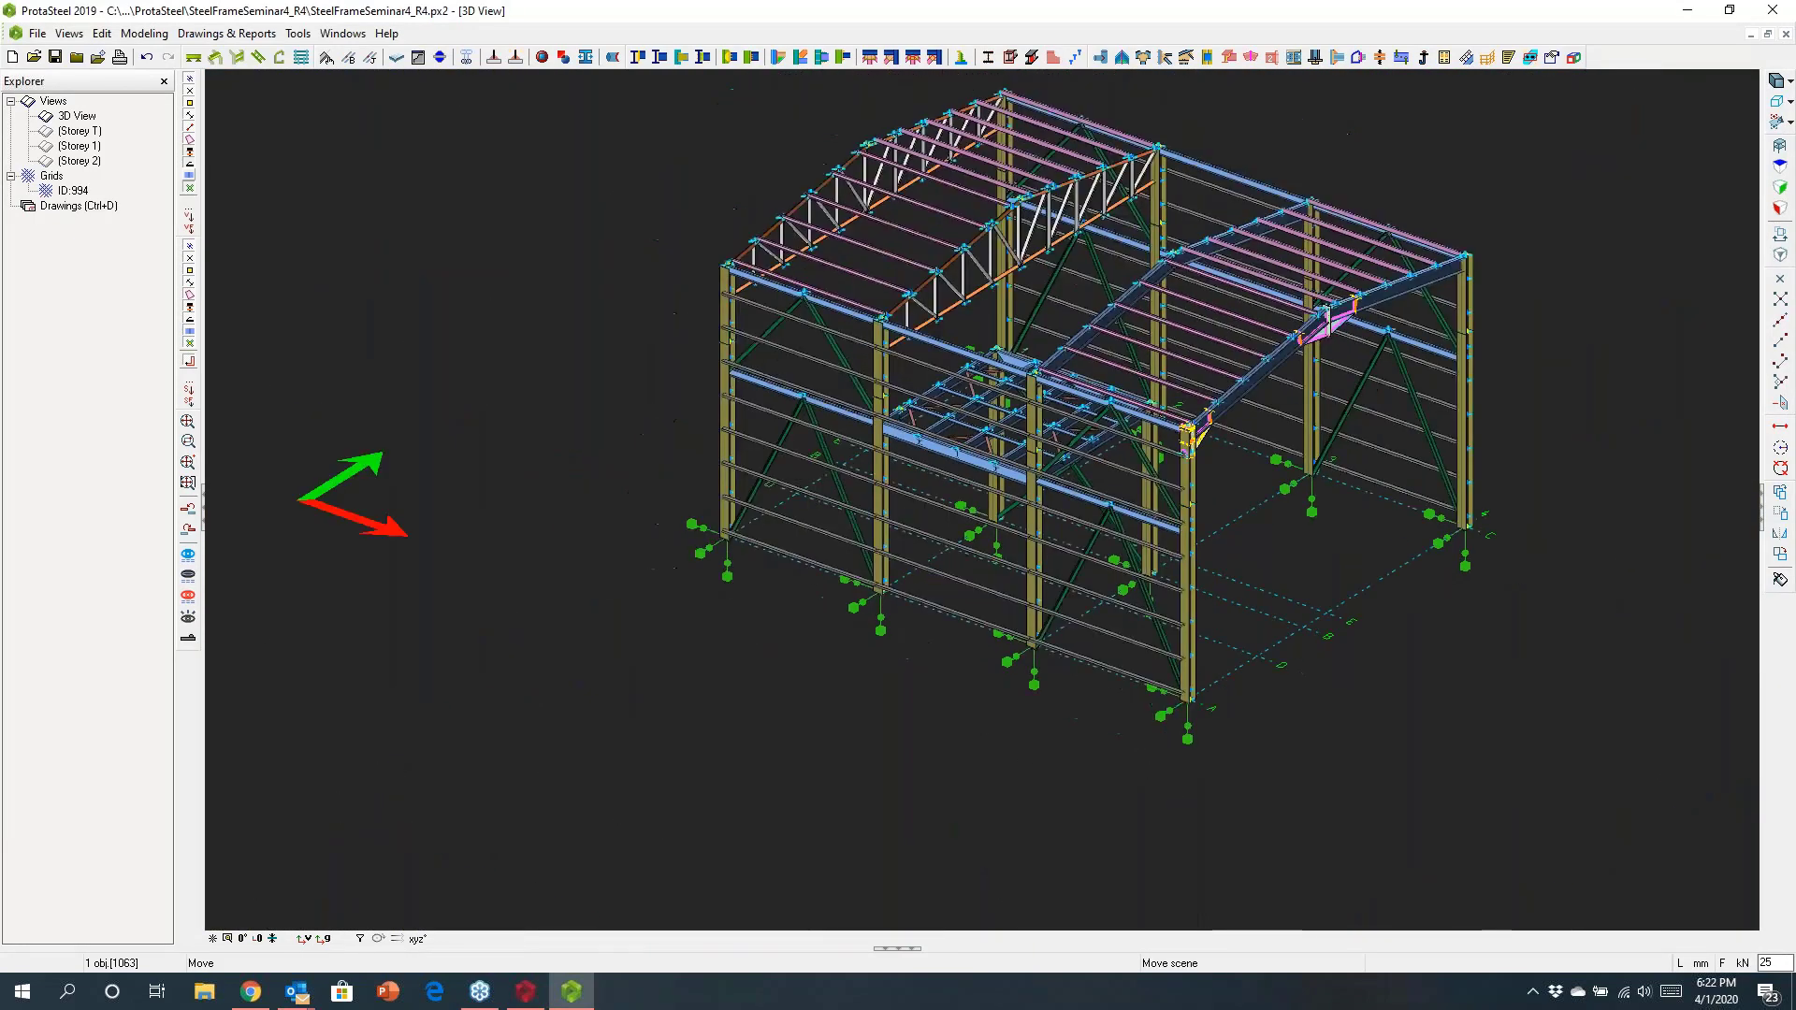
{"action": "middle_click_drag", "start_coordinate": [1244, 491], "coordinate": [1222, 589]}
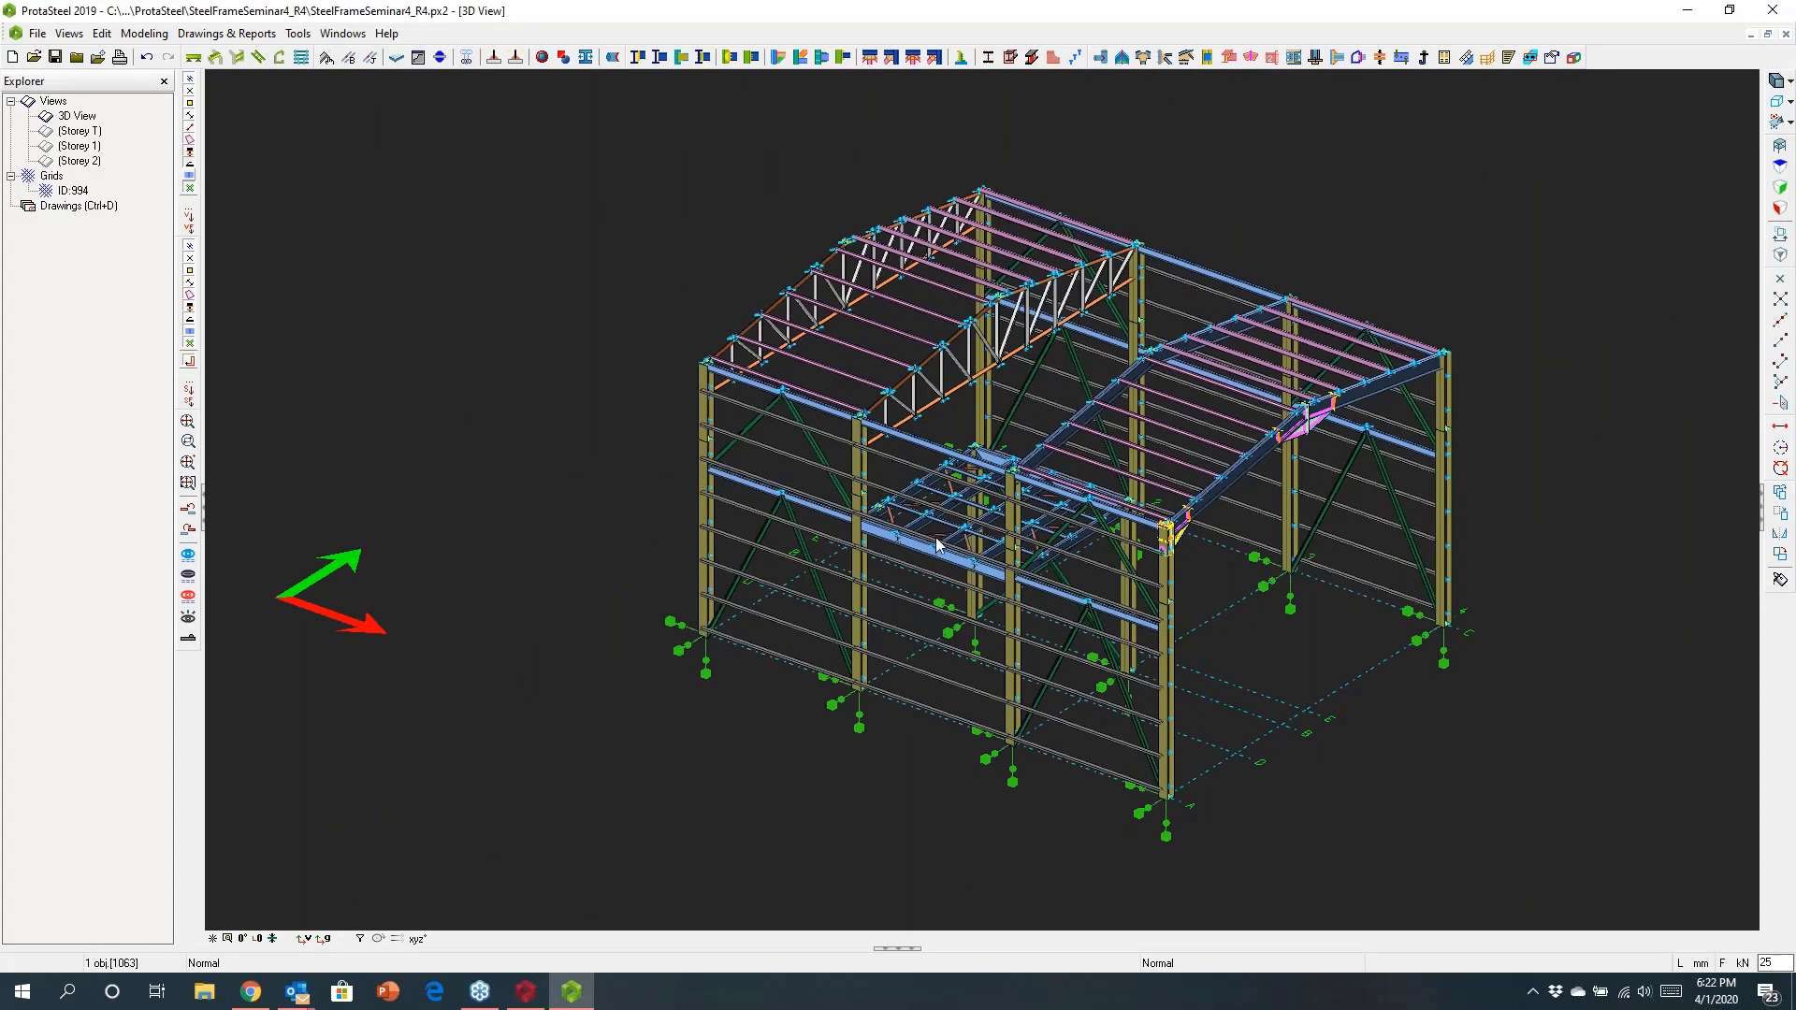
{"action": "left_click_drag", "start_coordinate": [577, 135], "coordinate": [1536, 855]}
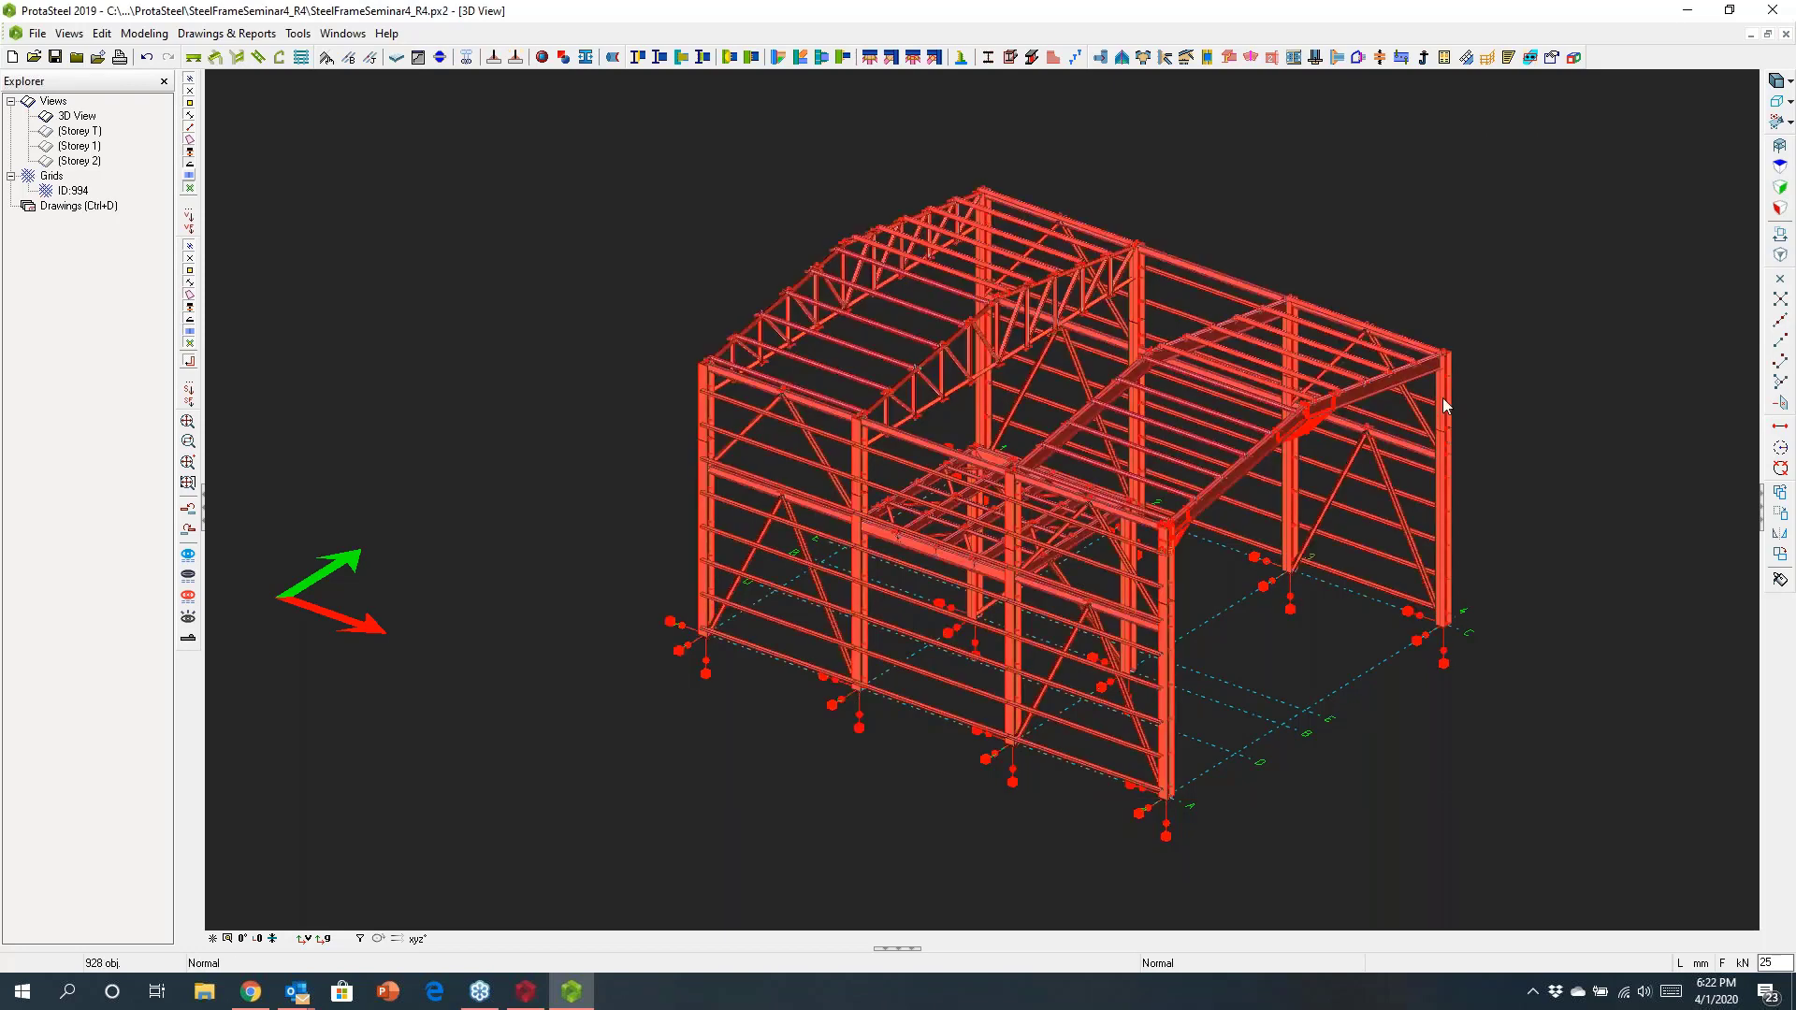
{"action": "scroll", "coordinate": [1443, 396], "scroll_direction": "up", "scroll_amount": 3}
Step: Run IntelliConnect's Create Purlin Connections using Angle Type with Reversed Cleat enabled
{"action": "scroll", "coordinate": [1484, 396], "scroll_direction": "up", "scroll_amount": 2}
{"action": "right_click", "coordinate": [1491, 270]}
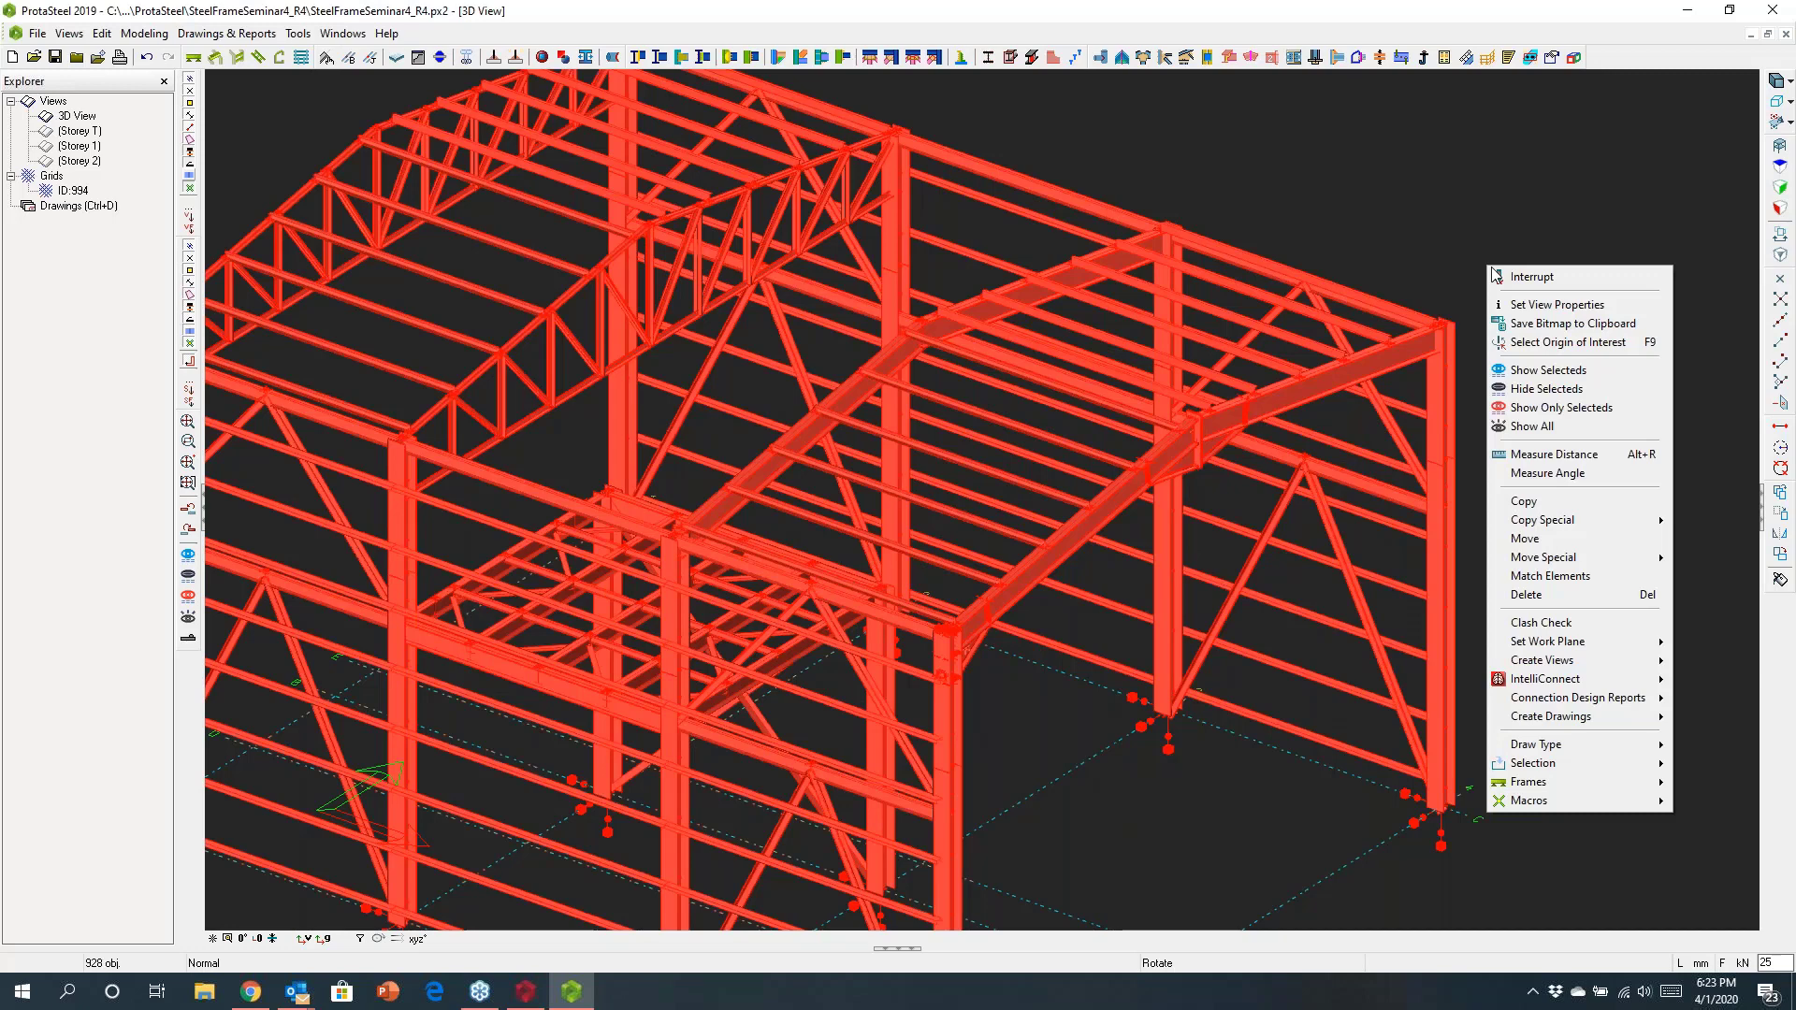
{"action": "mouse_move", "coordinate": [1497, 680]}
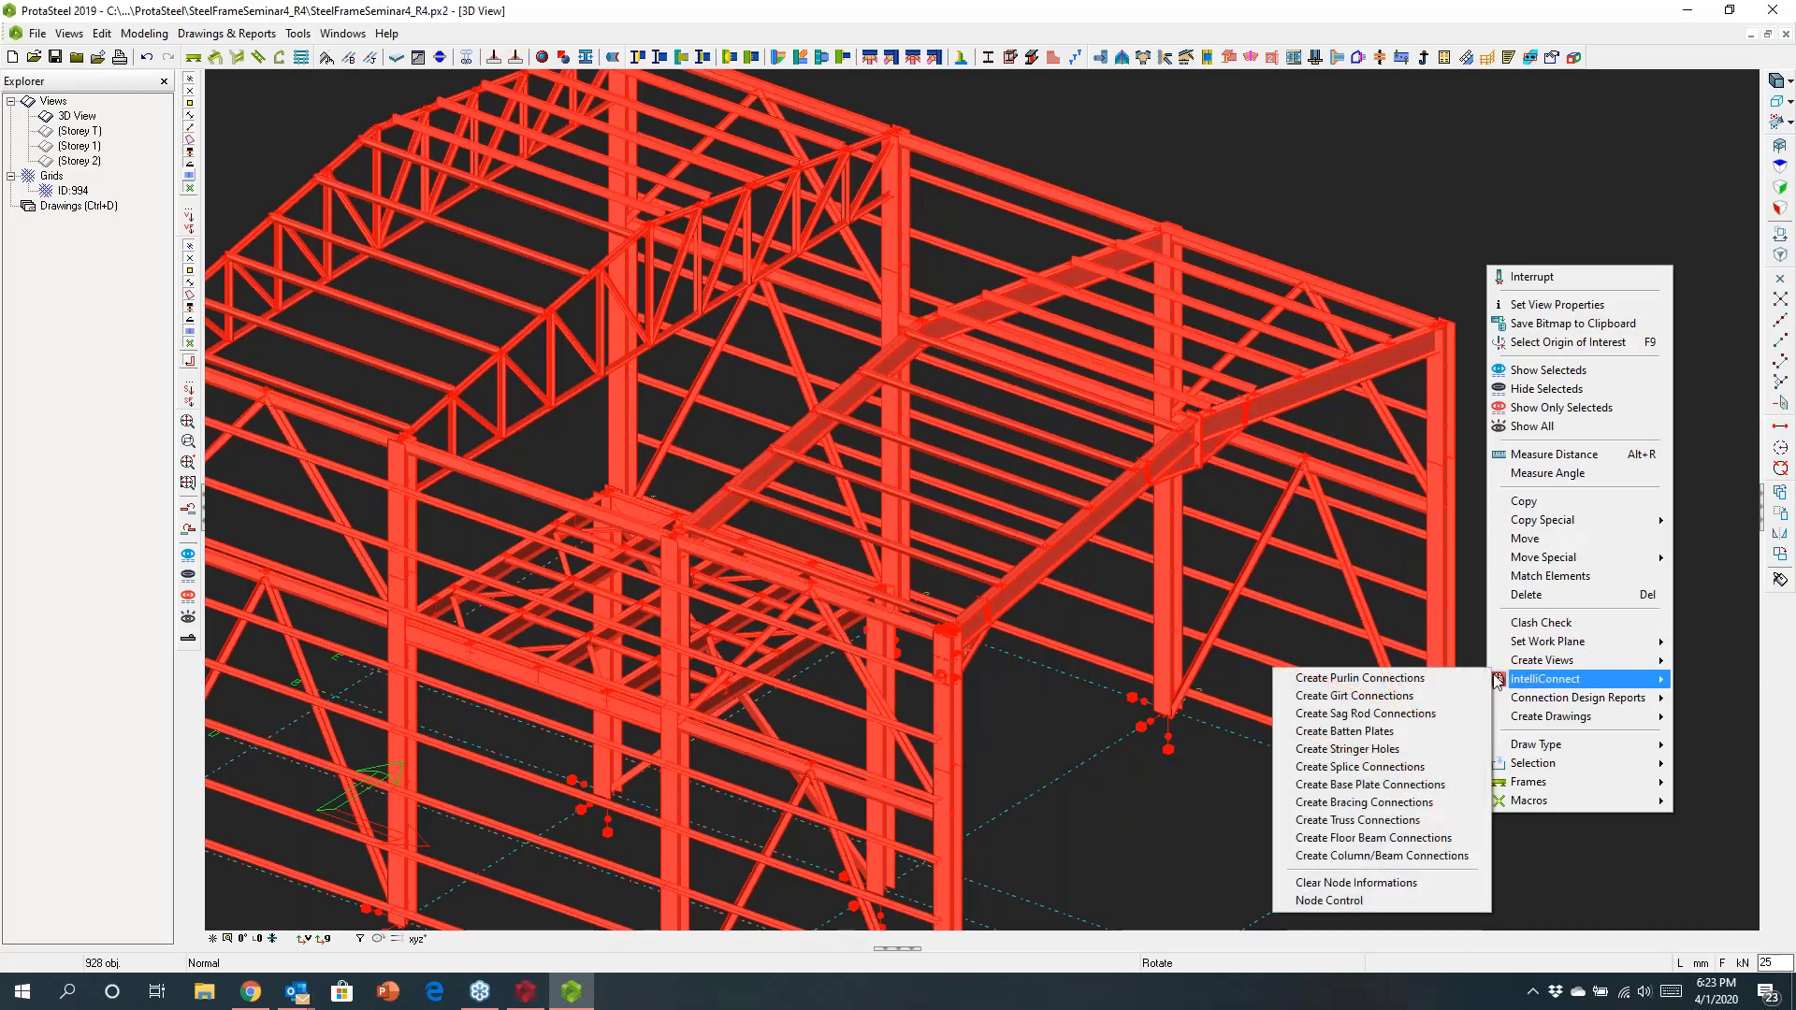
{"action": "left_click", "coordinate": [1434, 674]}
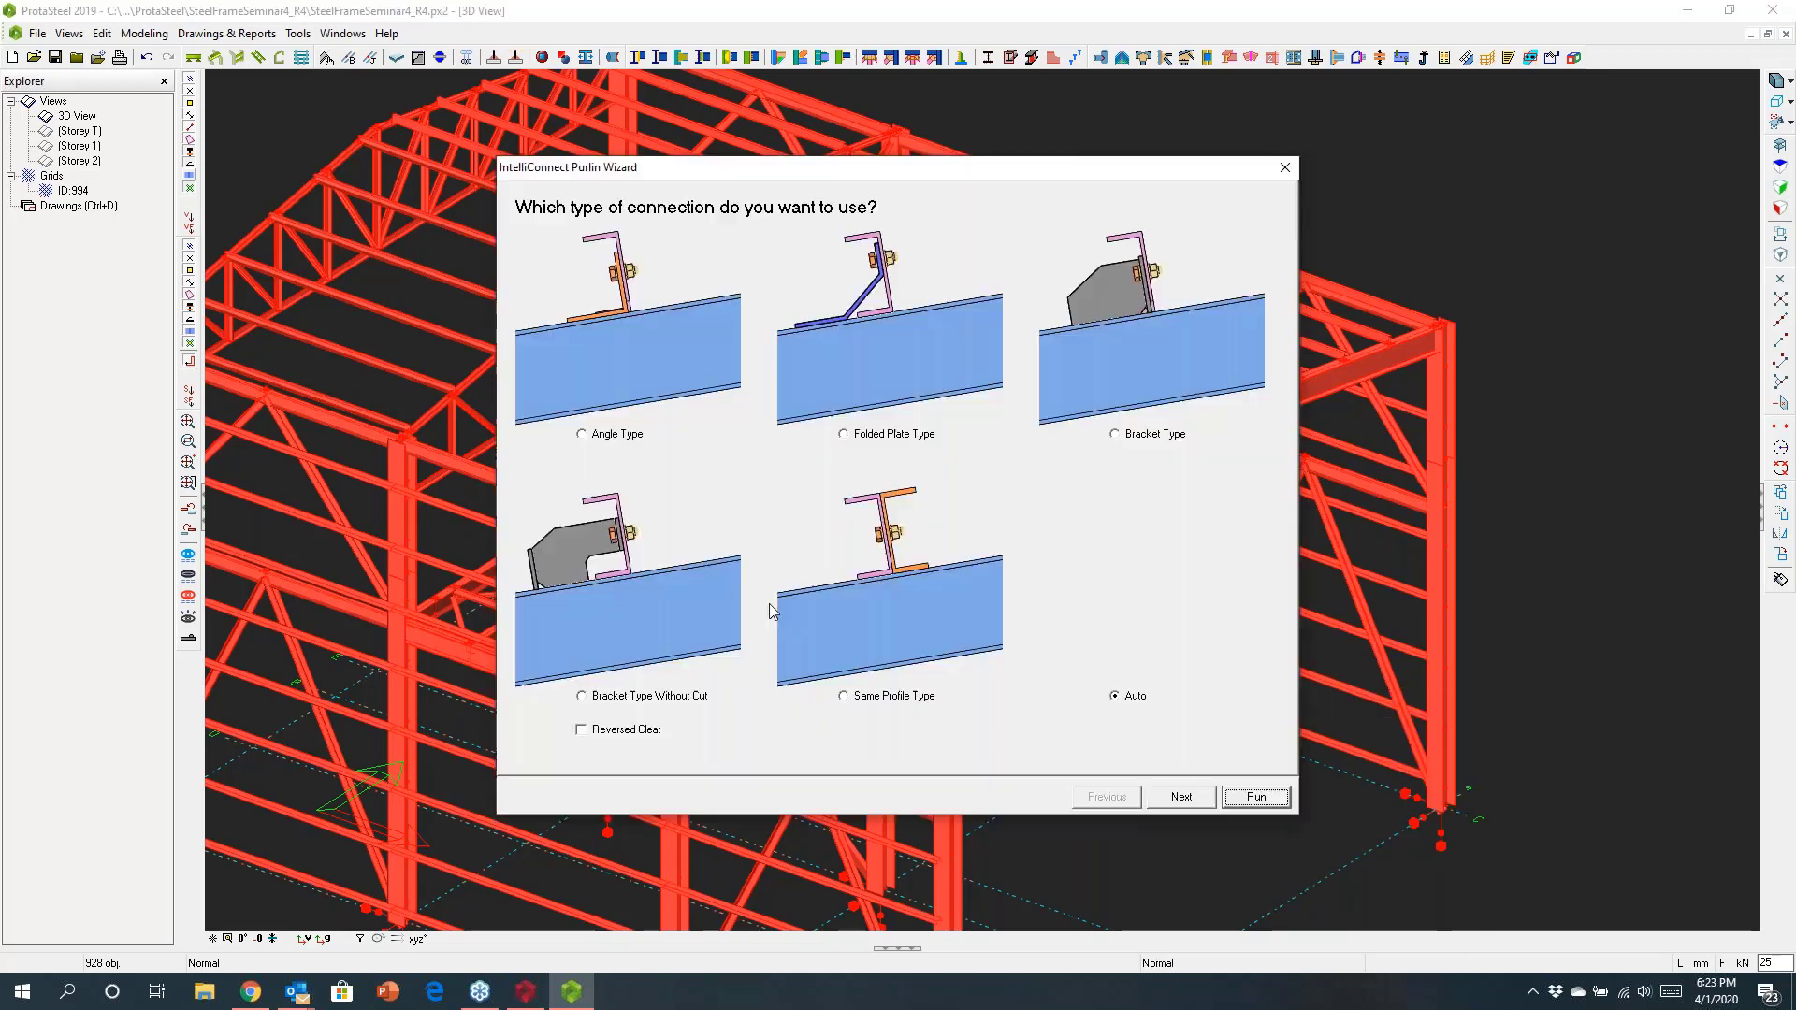
{"action": "left_click", "coordinate": [582, 434]}
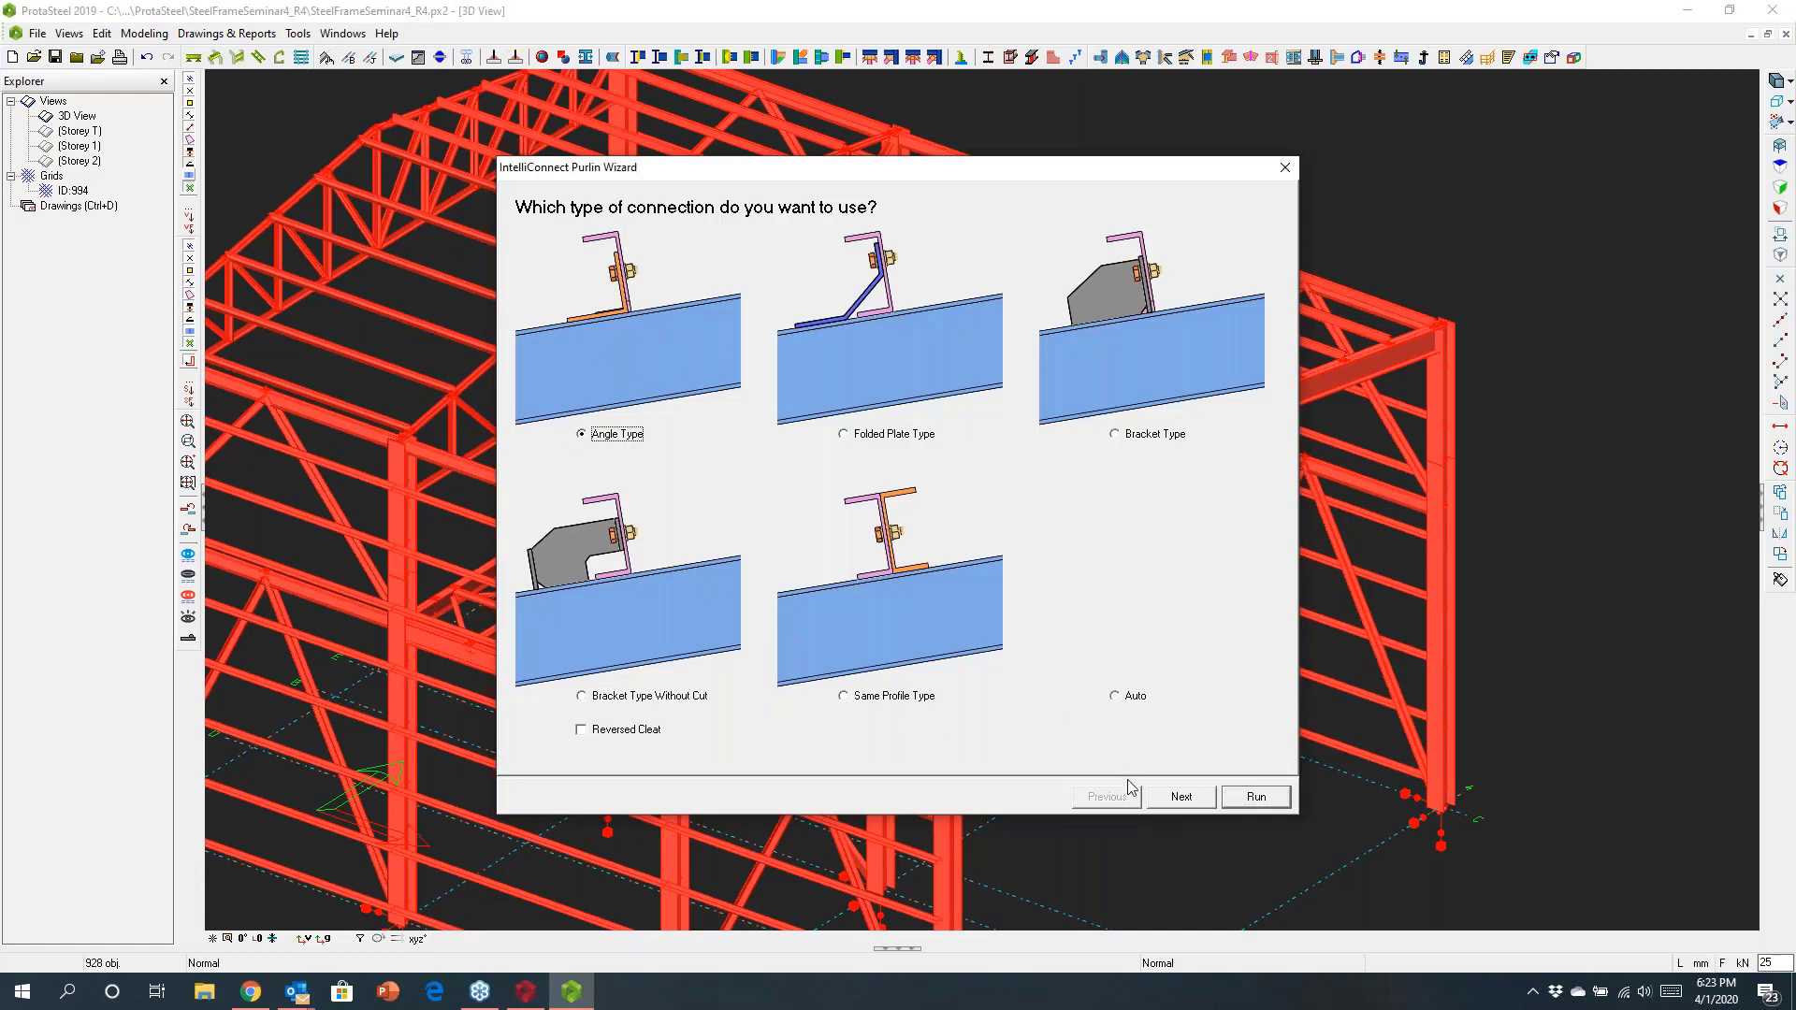
{"action": "left_click", "coordinate": [580, 731]}
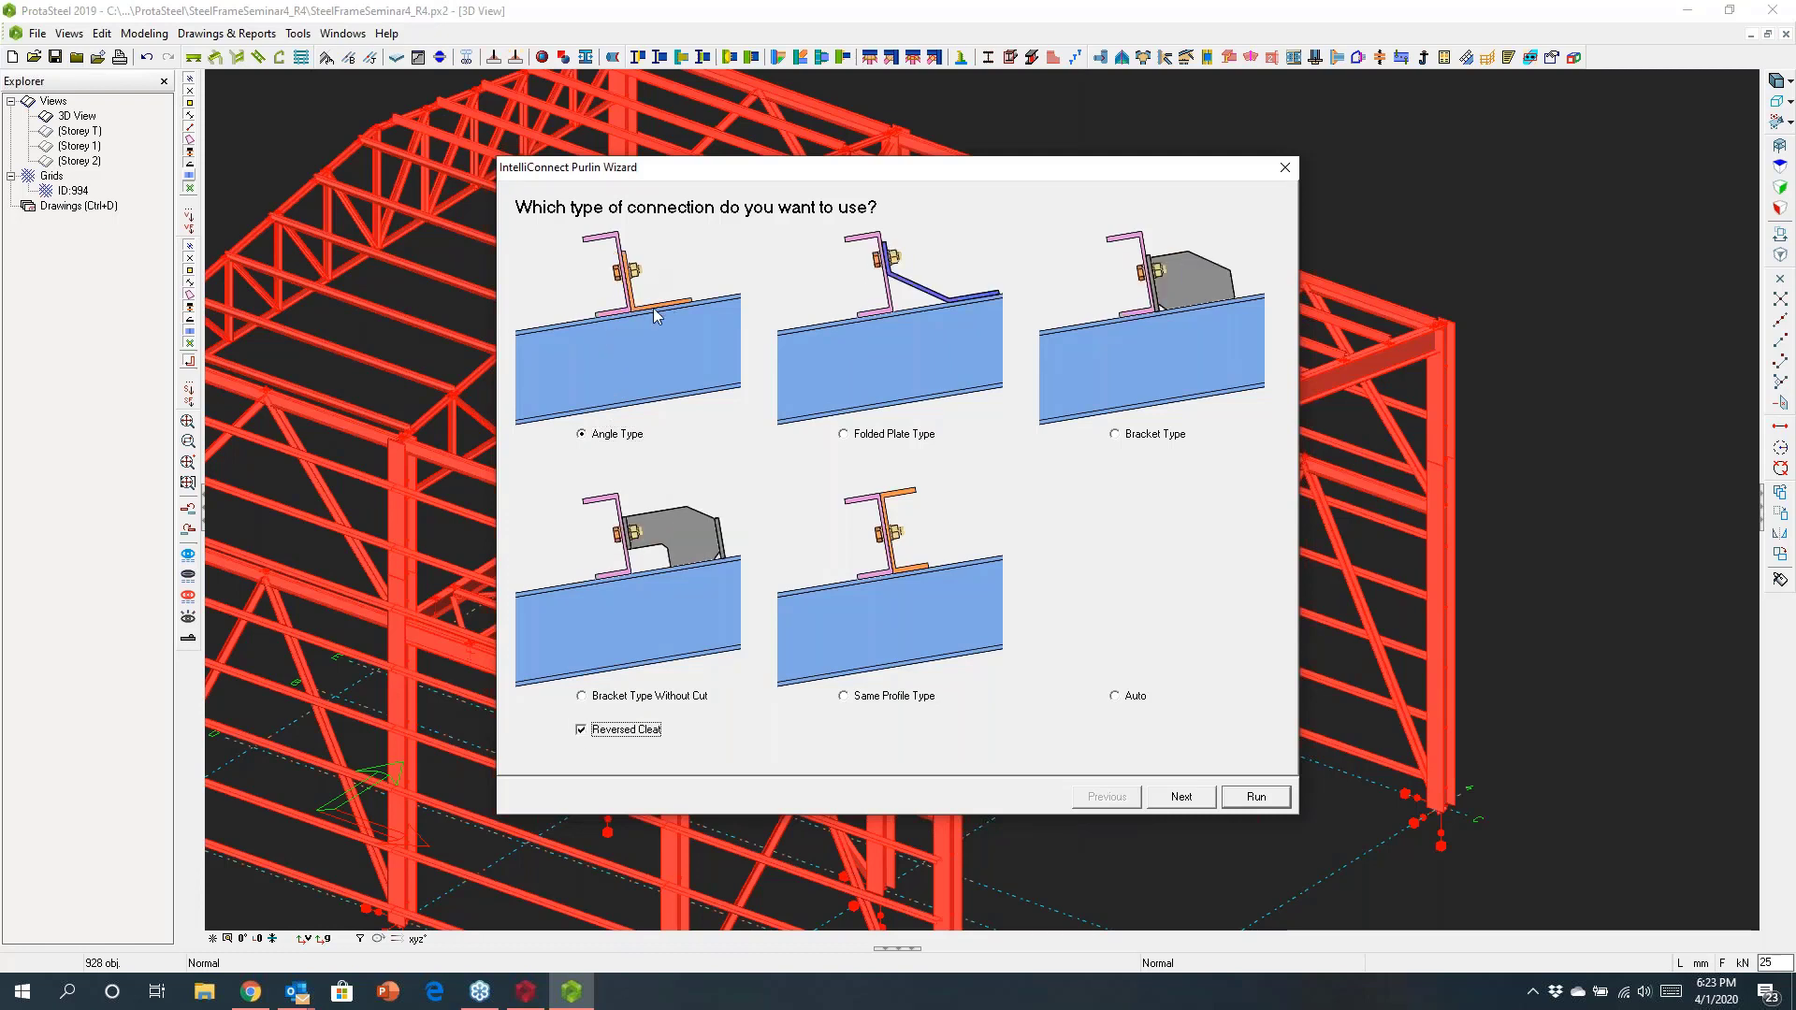
{"action": "left_click", "coordinate": [1255, 799]}
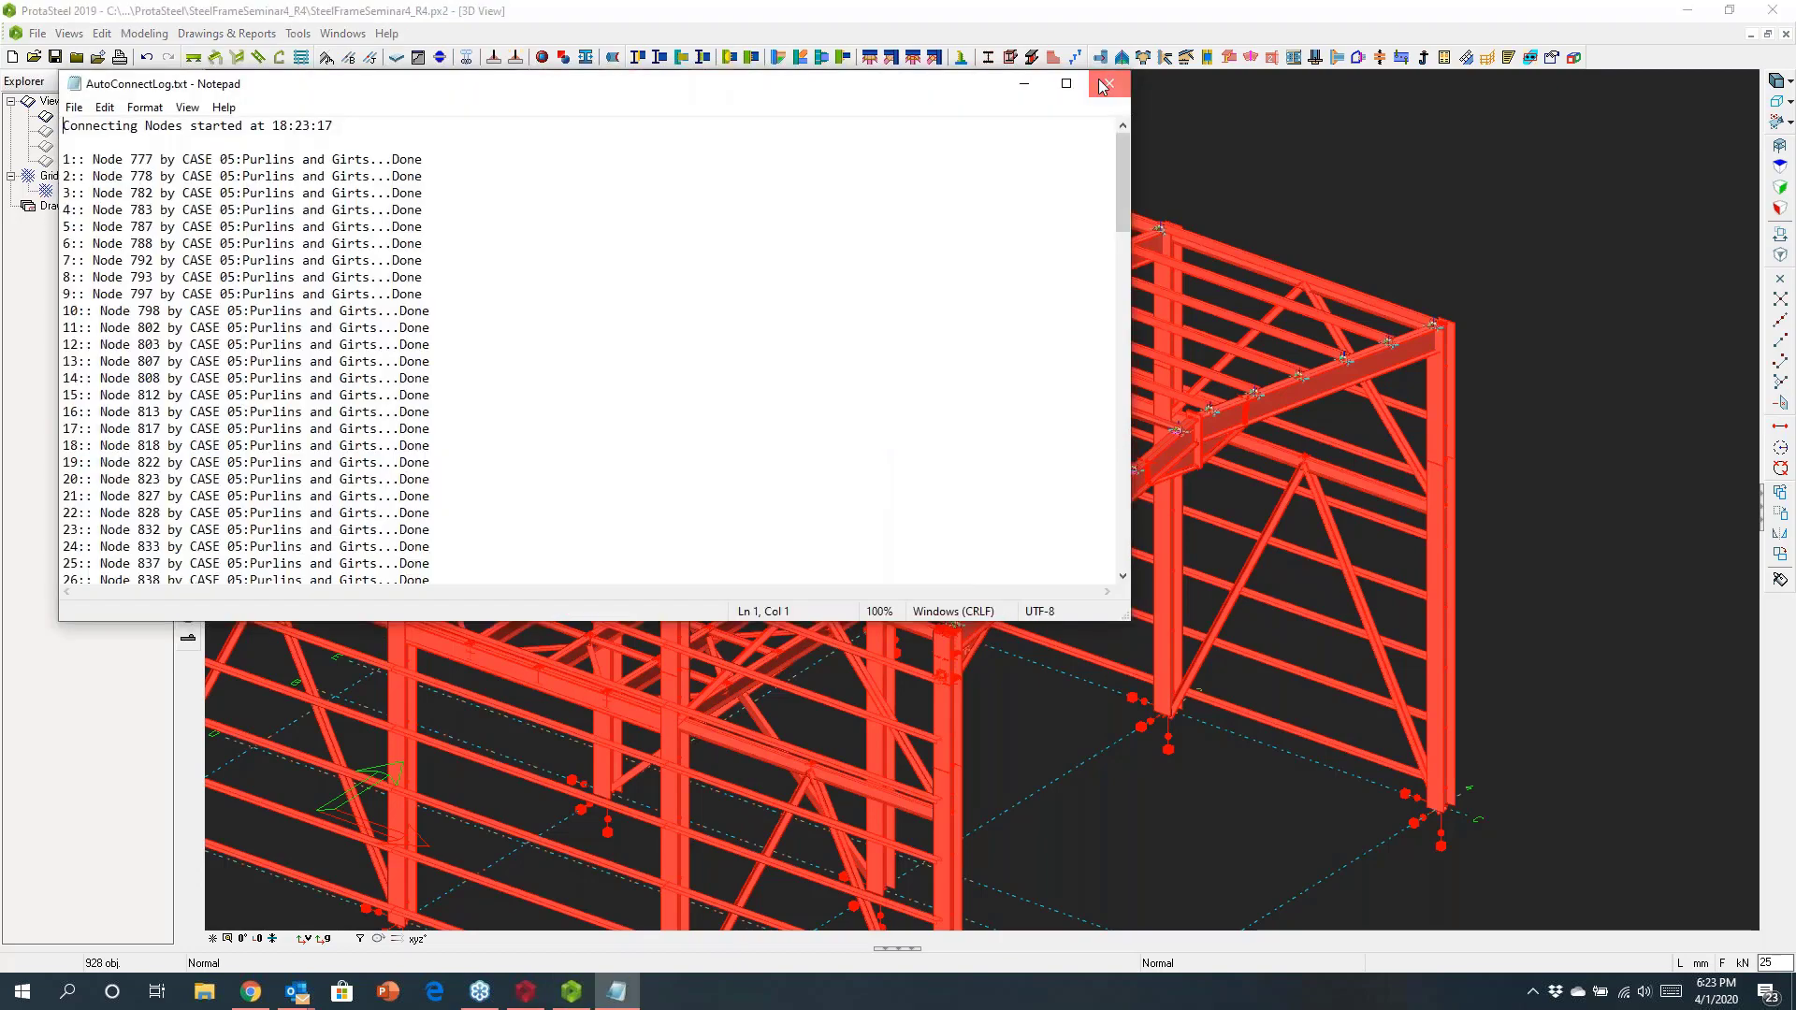
Step: Close the AutoConnectLog.txt Notepad window
{"action": "left_click", "coordinate": [1101, 87]}
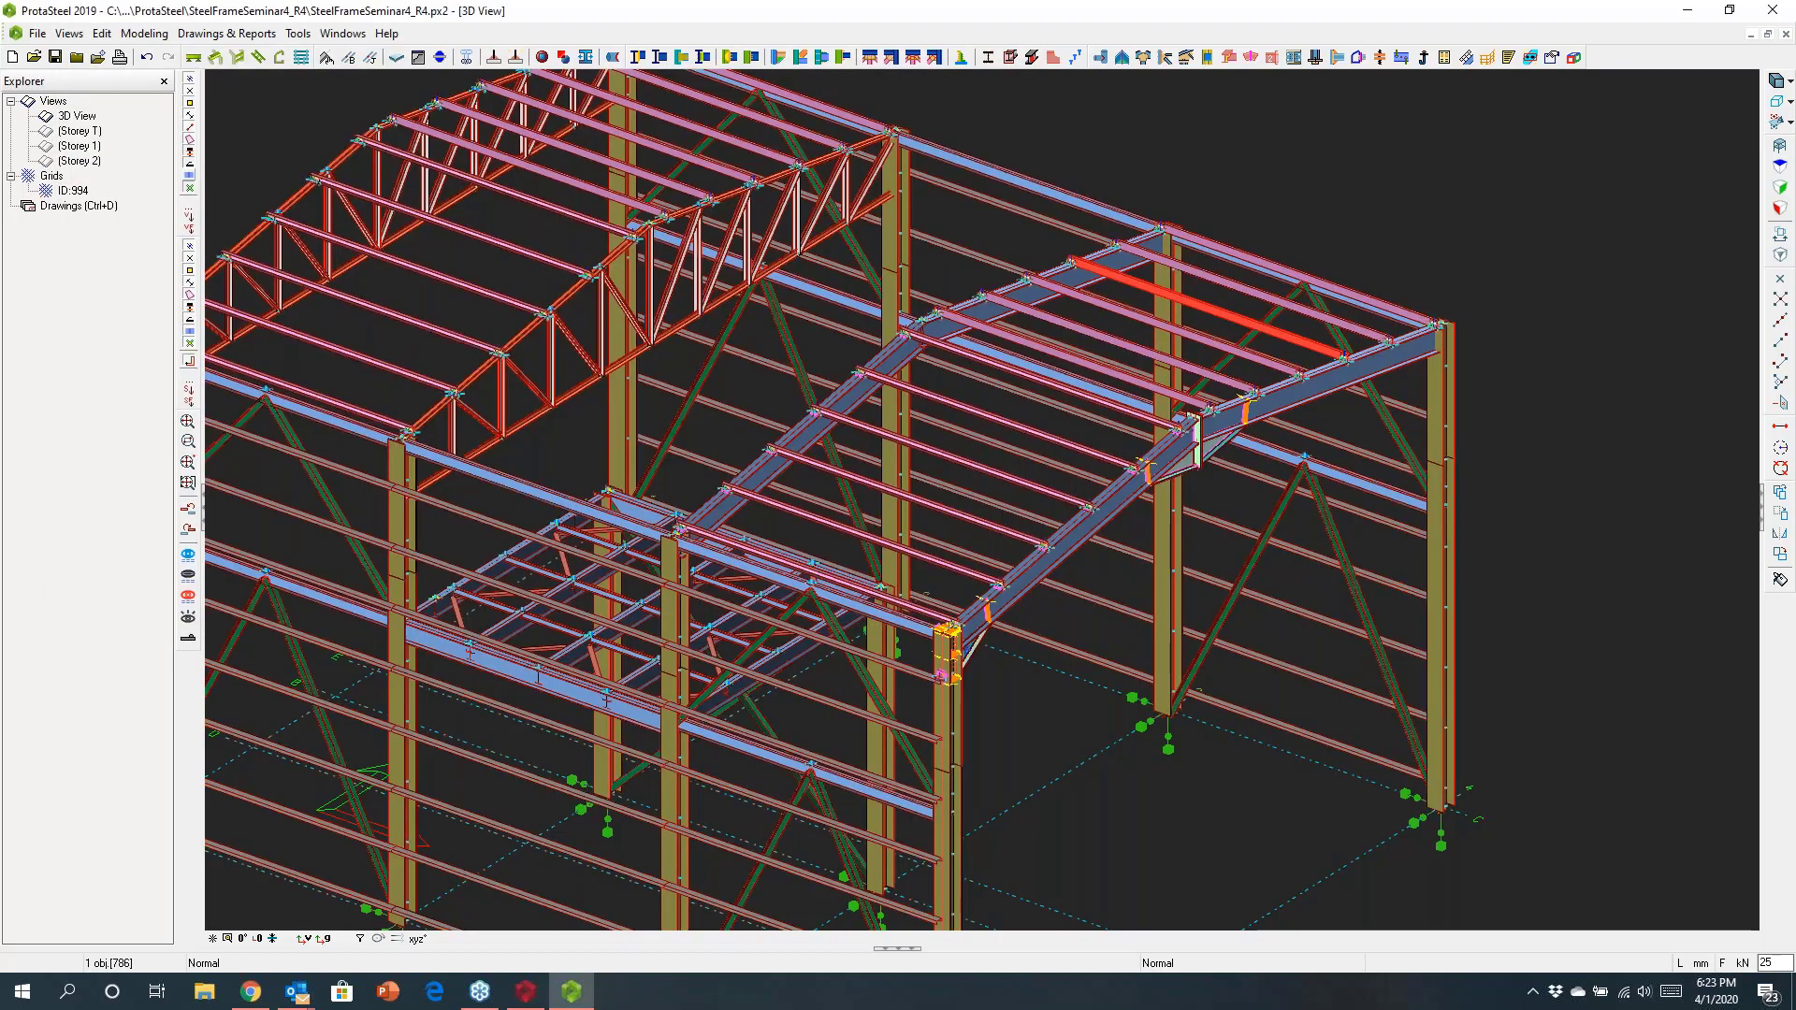
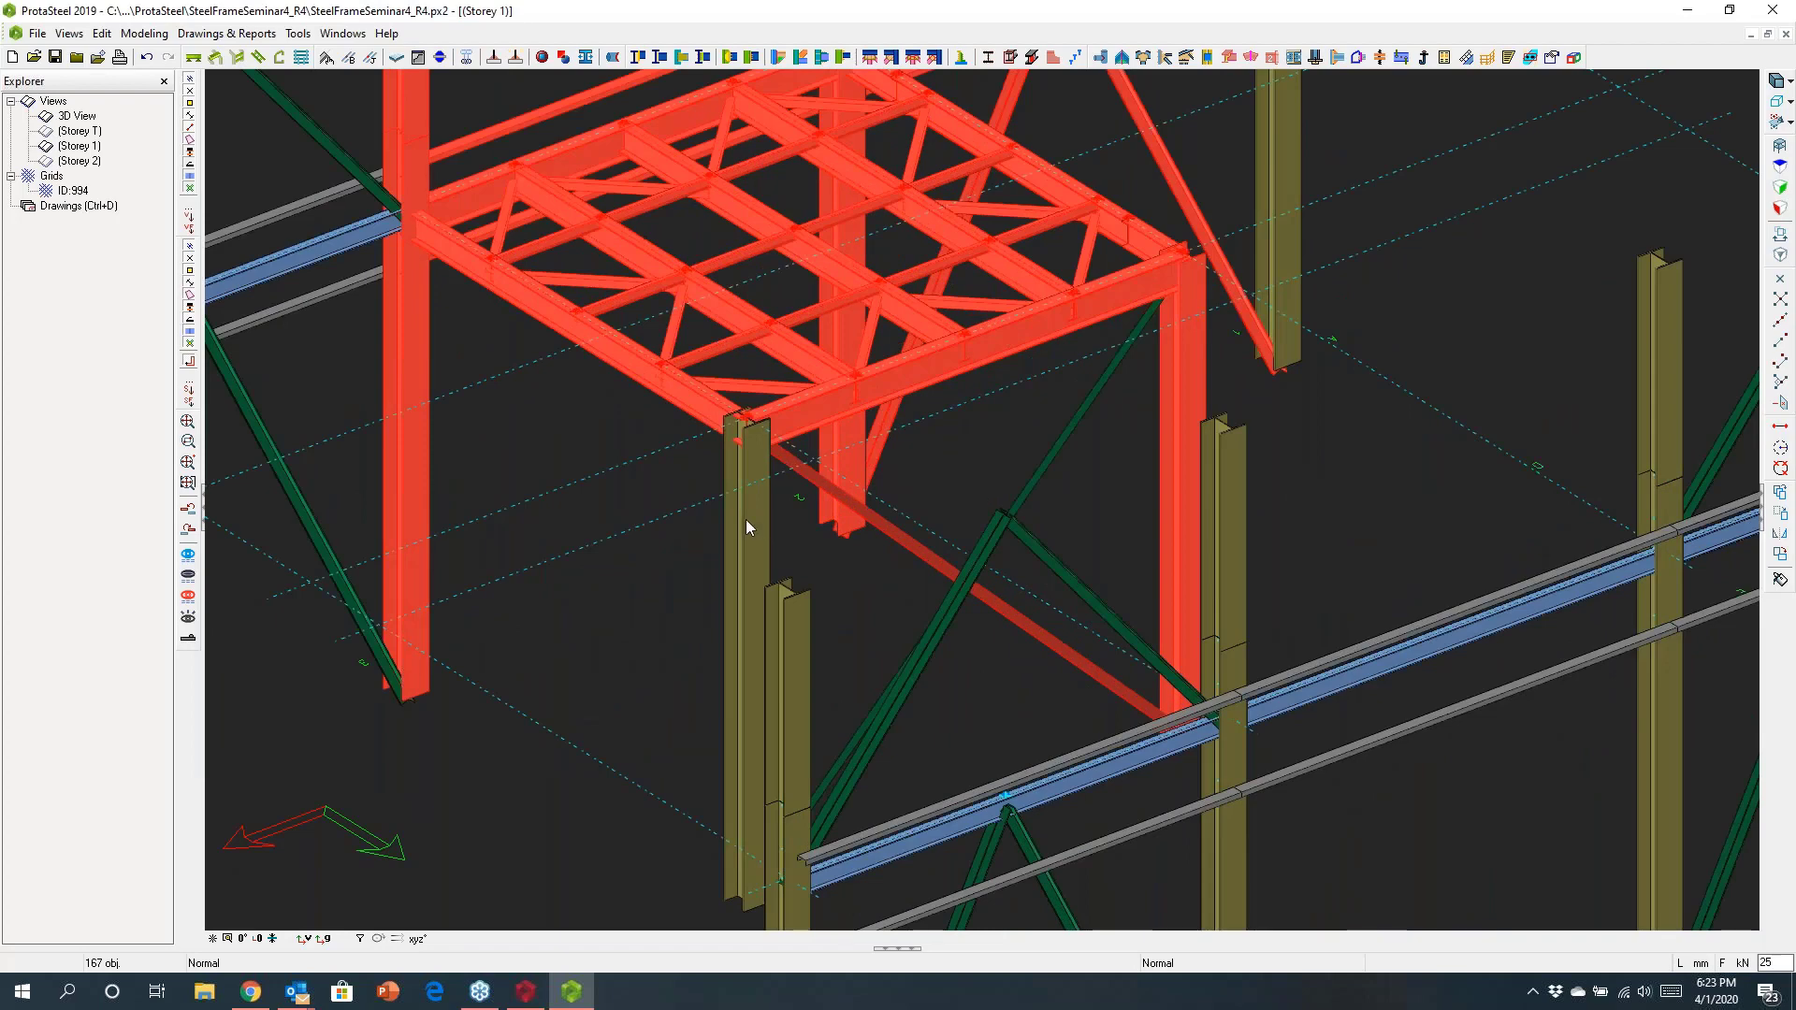
Step: Add the column to the selection and launch IntelliConnect's Create Floor Beam Connections
{"action": "left_click", "coordinate": [744, 519]}
{"action": "right_click", "coordinate": [1345, 412]}
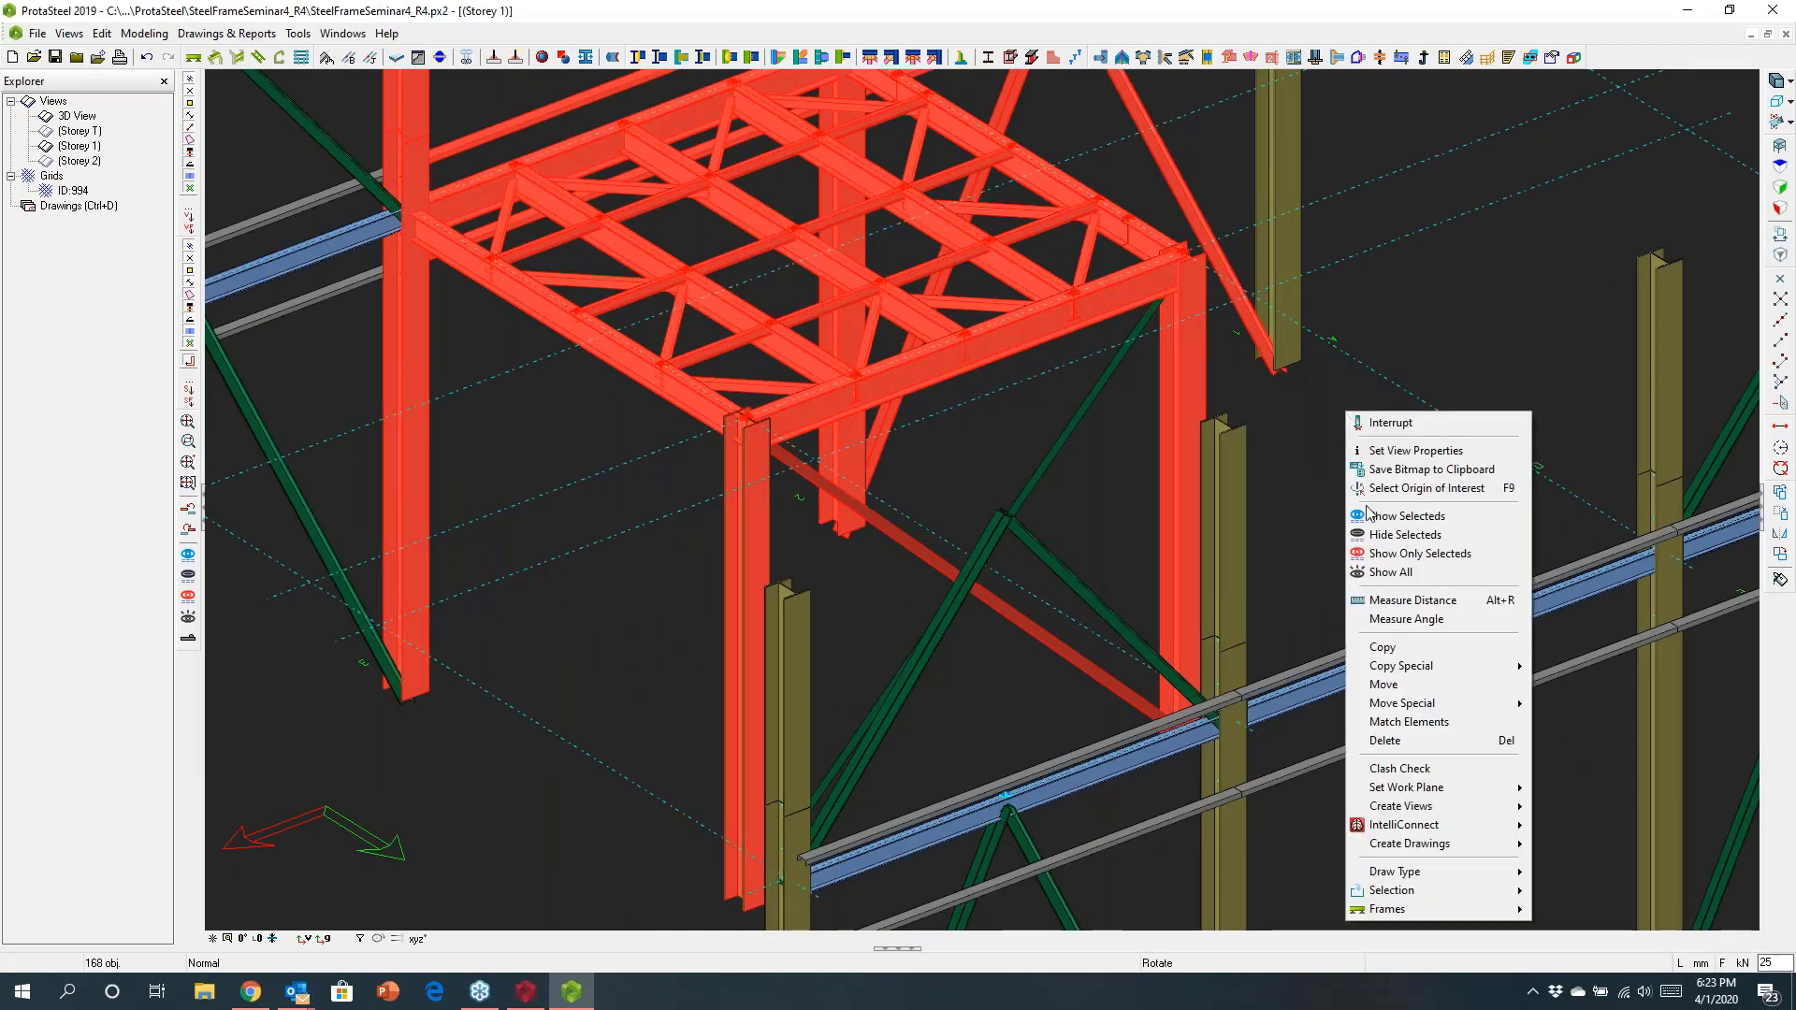
{"action": "mouse_move", "coordinate": [1426, 824]}
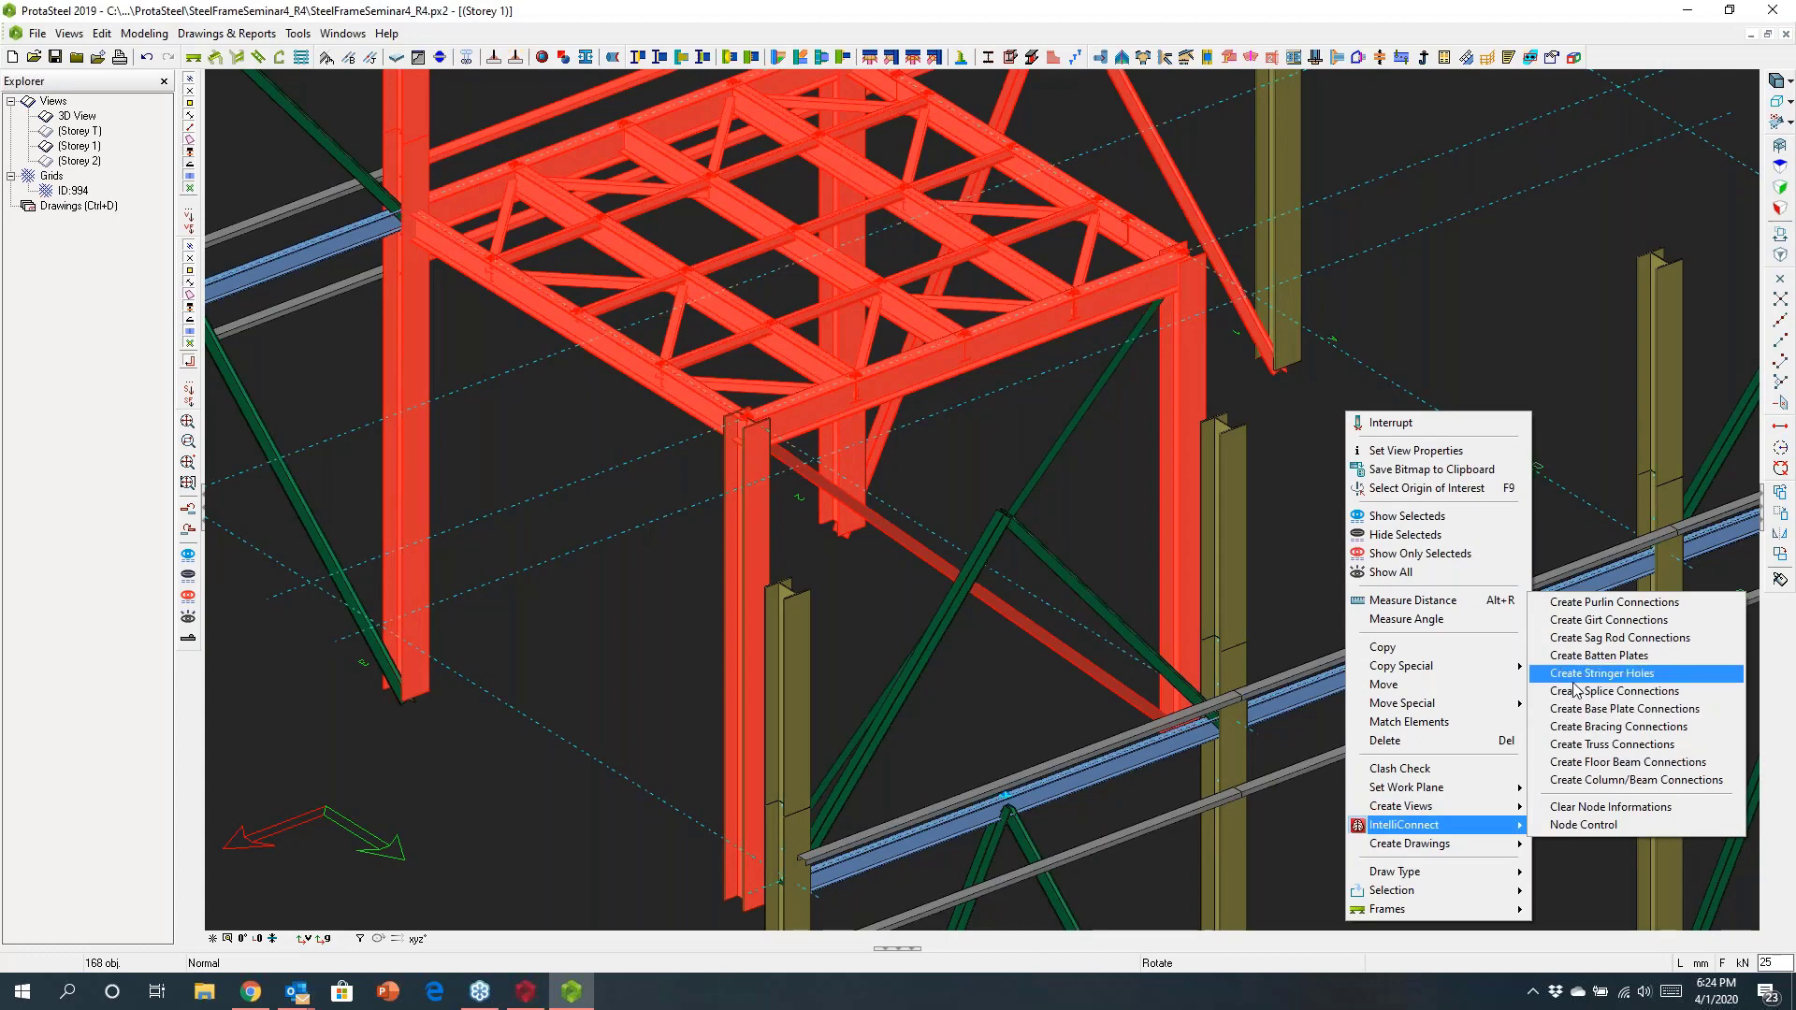
{"action": "left_click", "coordinate": [1594, 764]}
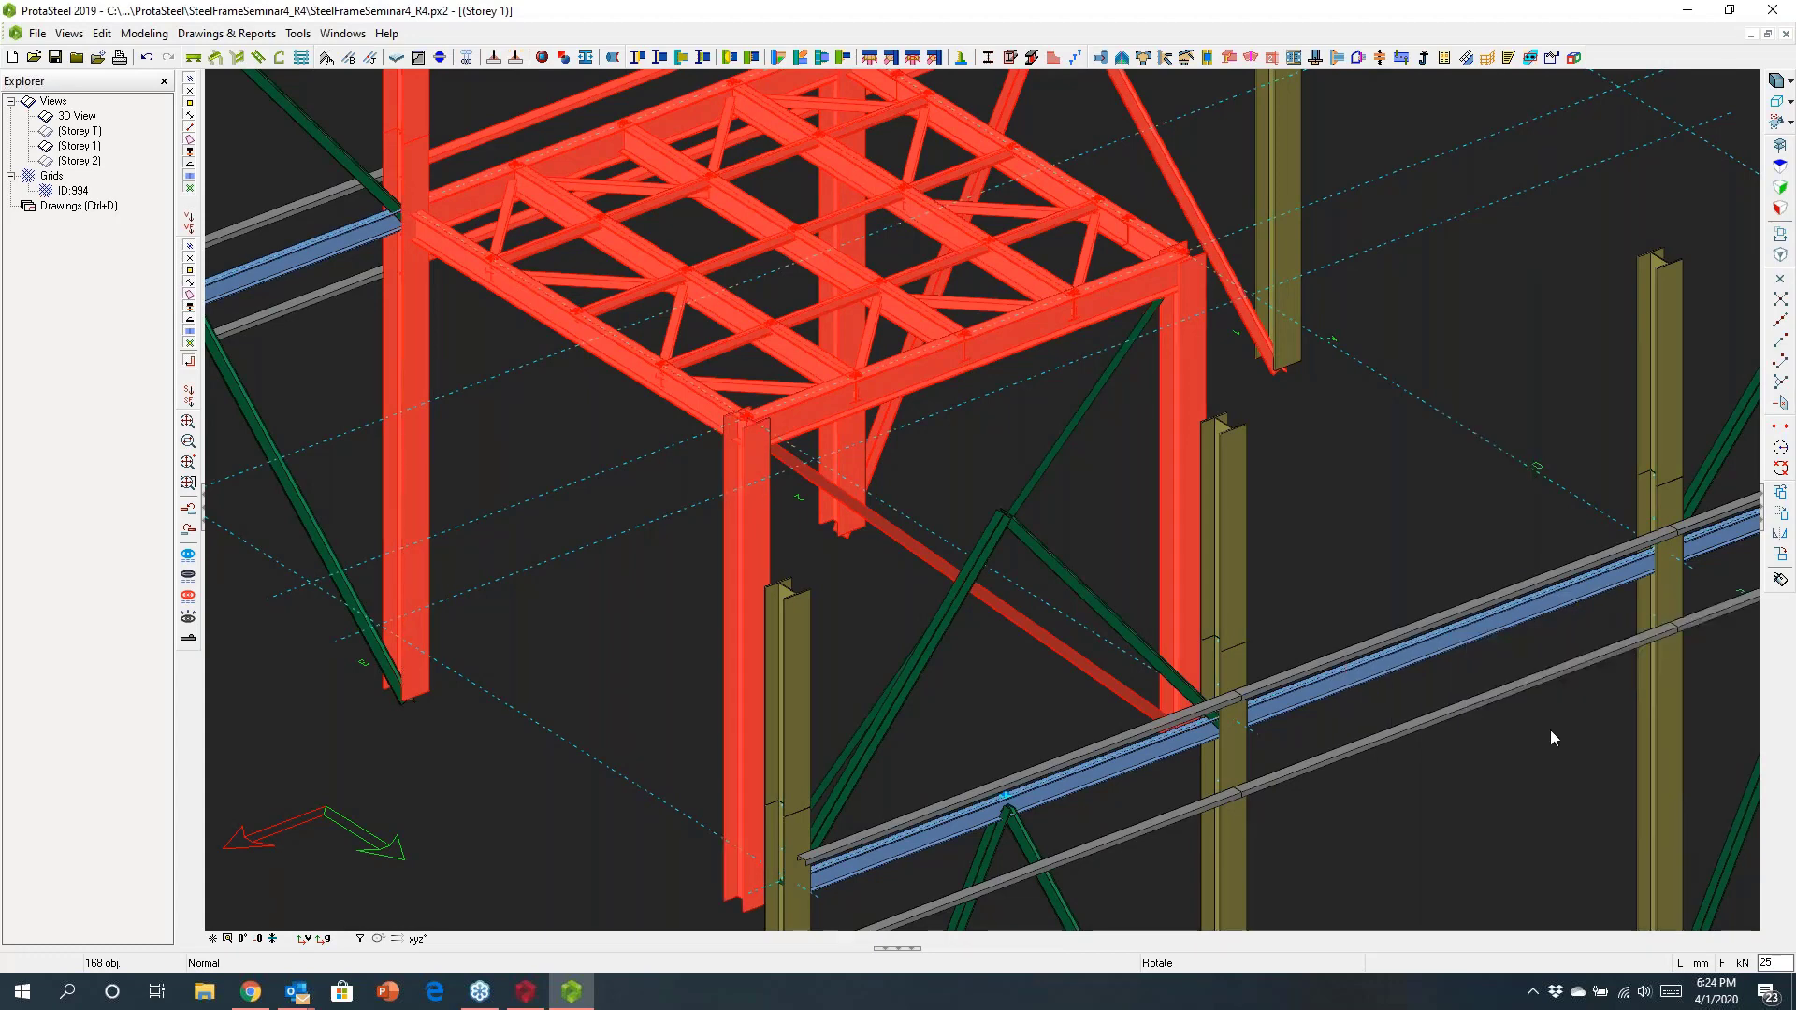
Step: Prioritise stiffened end plate, fin plate and beam-to-beam end plate macros, plus both bracing types
{"action": "left_click", "coordinate": [710, 346]}
{"action": "left_click", "coordinate": [890, 366]}
{"action": "left_click", "coordinate": [655, 608]}
{"action": "left_click", "coordinate": [1168, 777]}
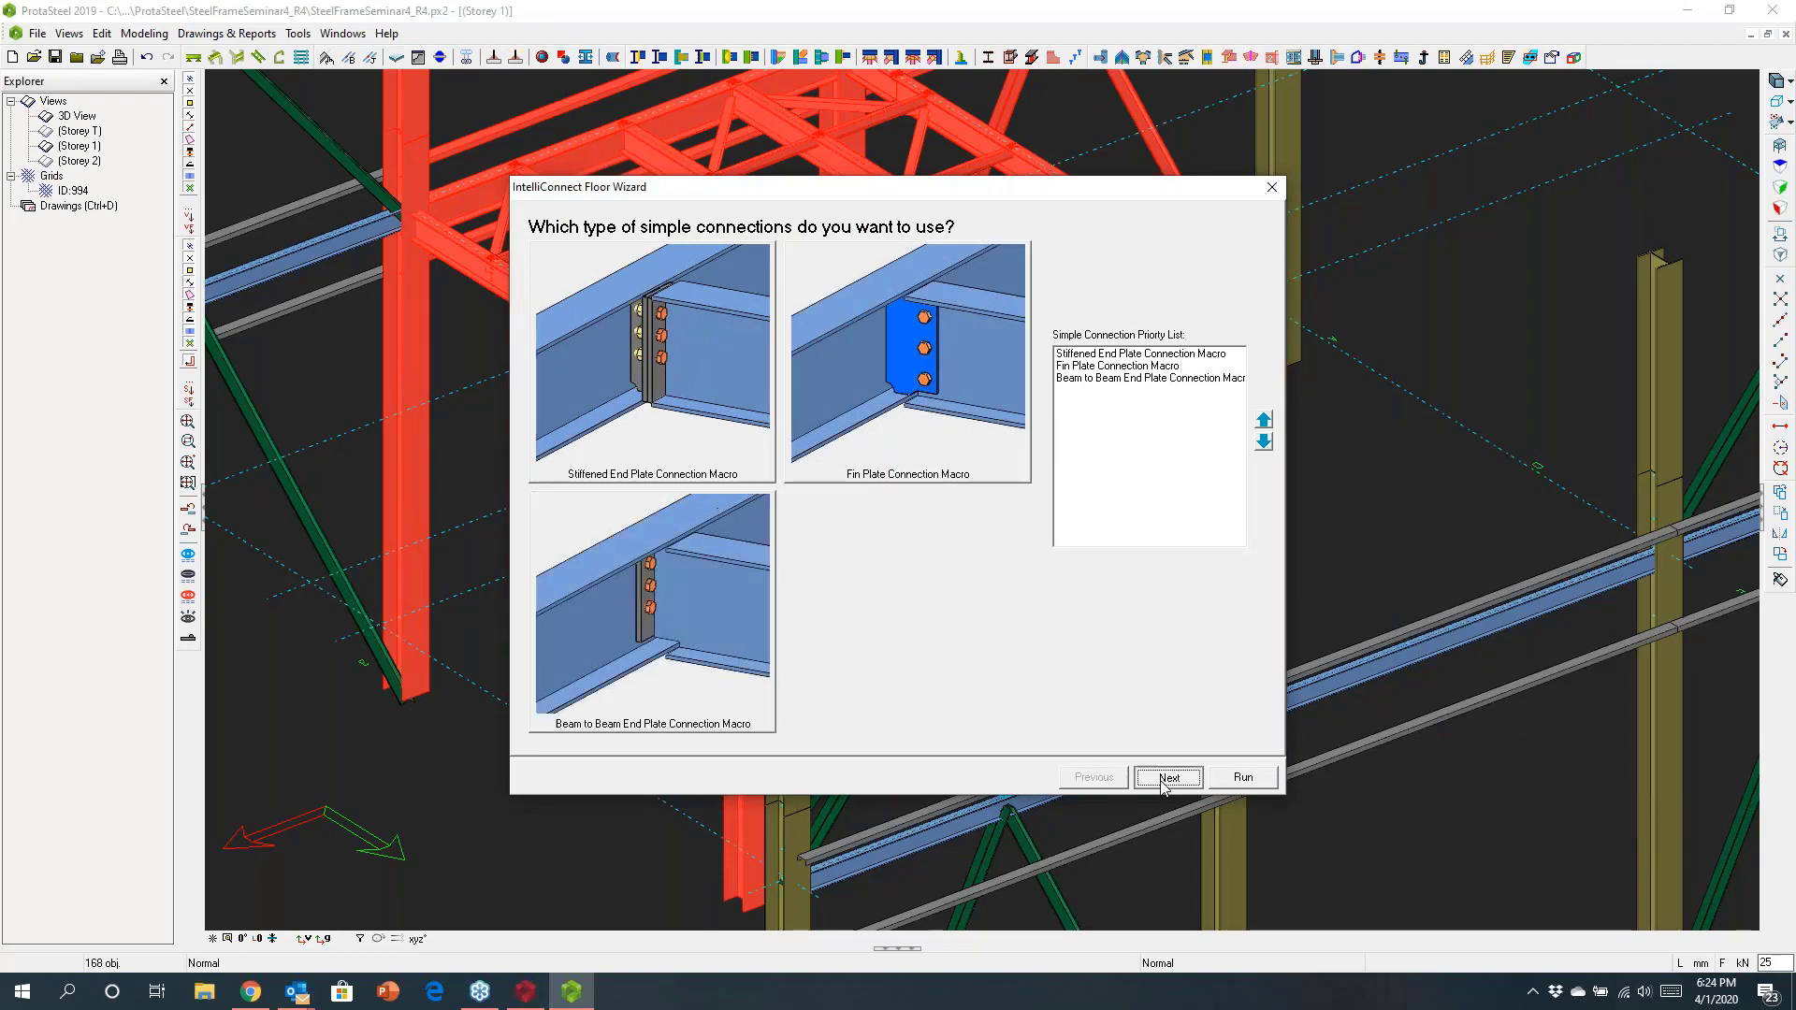
{"action": "left_click", "coordinate": [637, 354]}
{"action": "left_click", "coordinate": [908, 486]}
{"action": "left_click", "coordinate": [1168, 777]}
Step: Remove the closer gusset stiffener and run the floor beam connection generation
{"action": "left_click", "coordinate": [546, 344]}
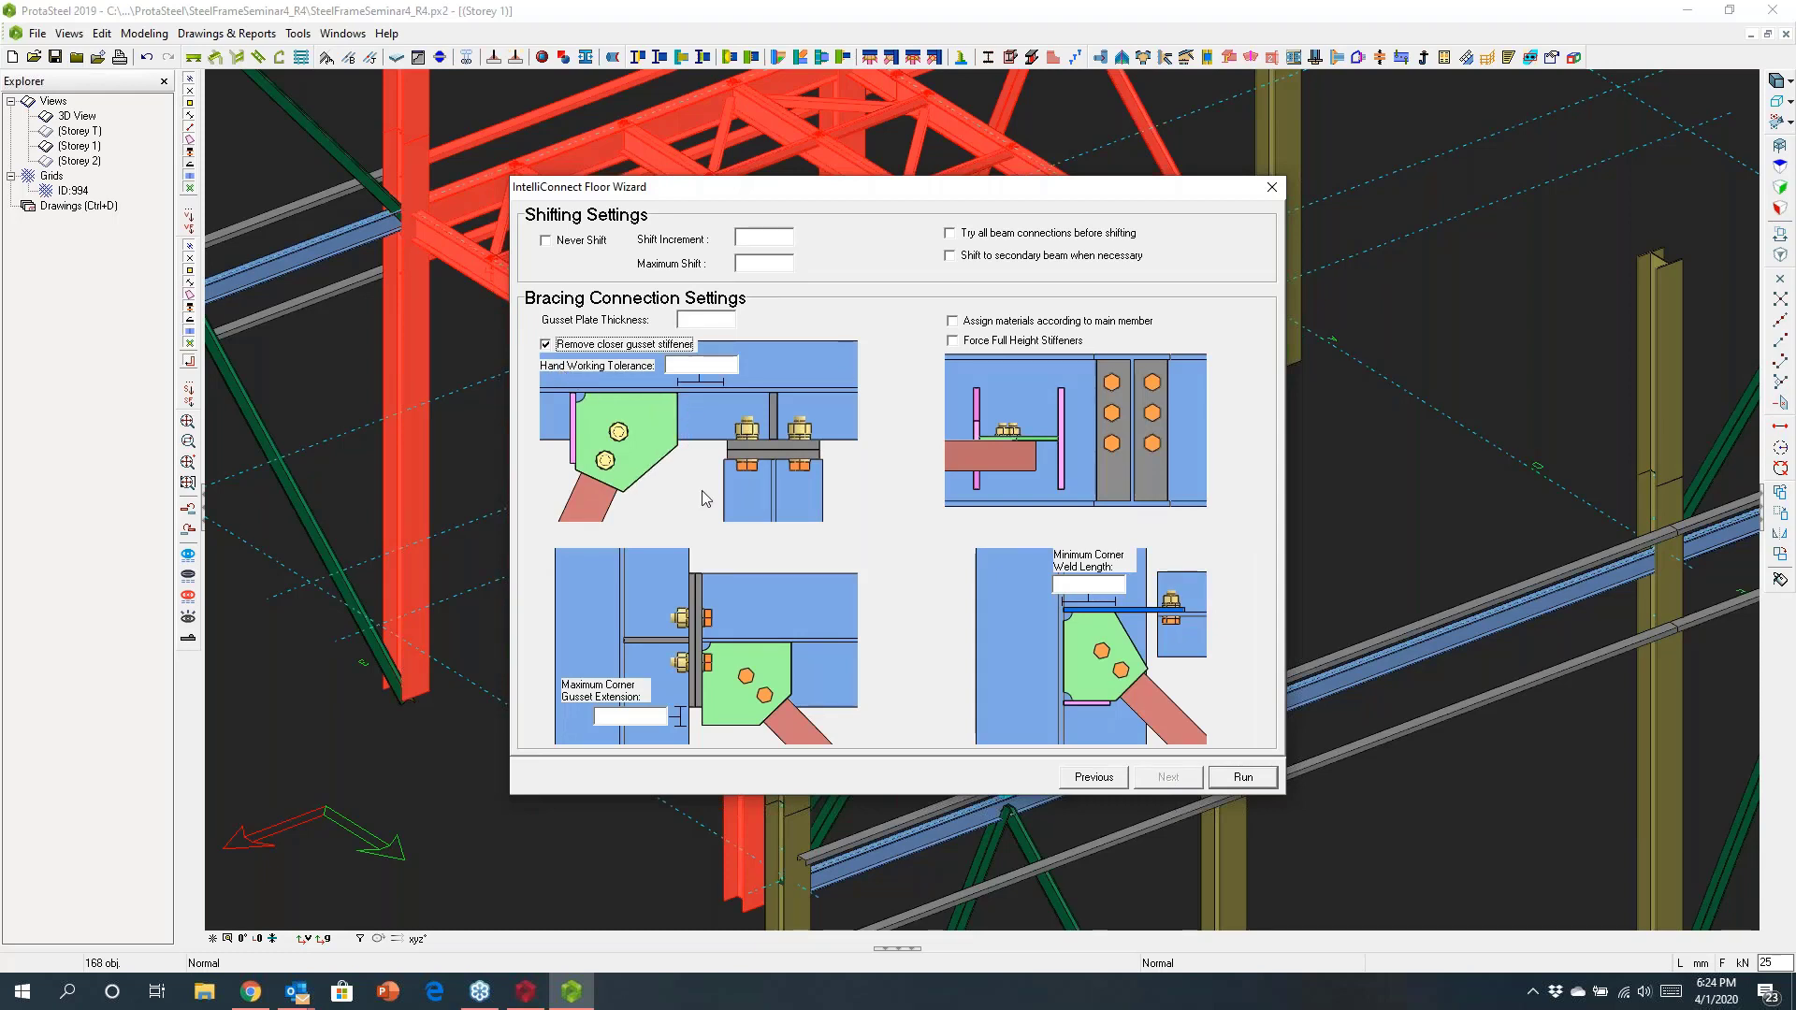
{"action": "left_click_drag", "start_coordinate": [904, 198], "coordinate": [1395, 359]}
{"action": "left_click", "coordinate": [1733, 939]}
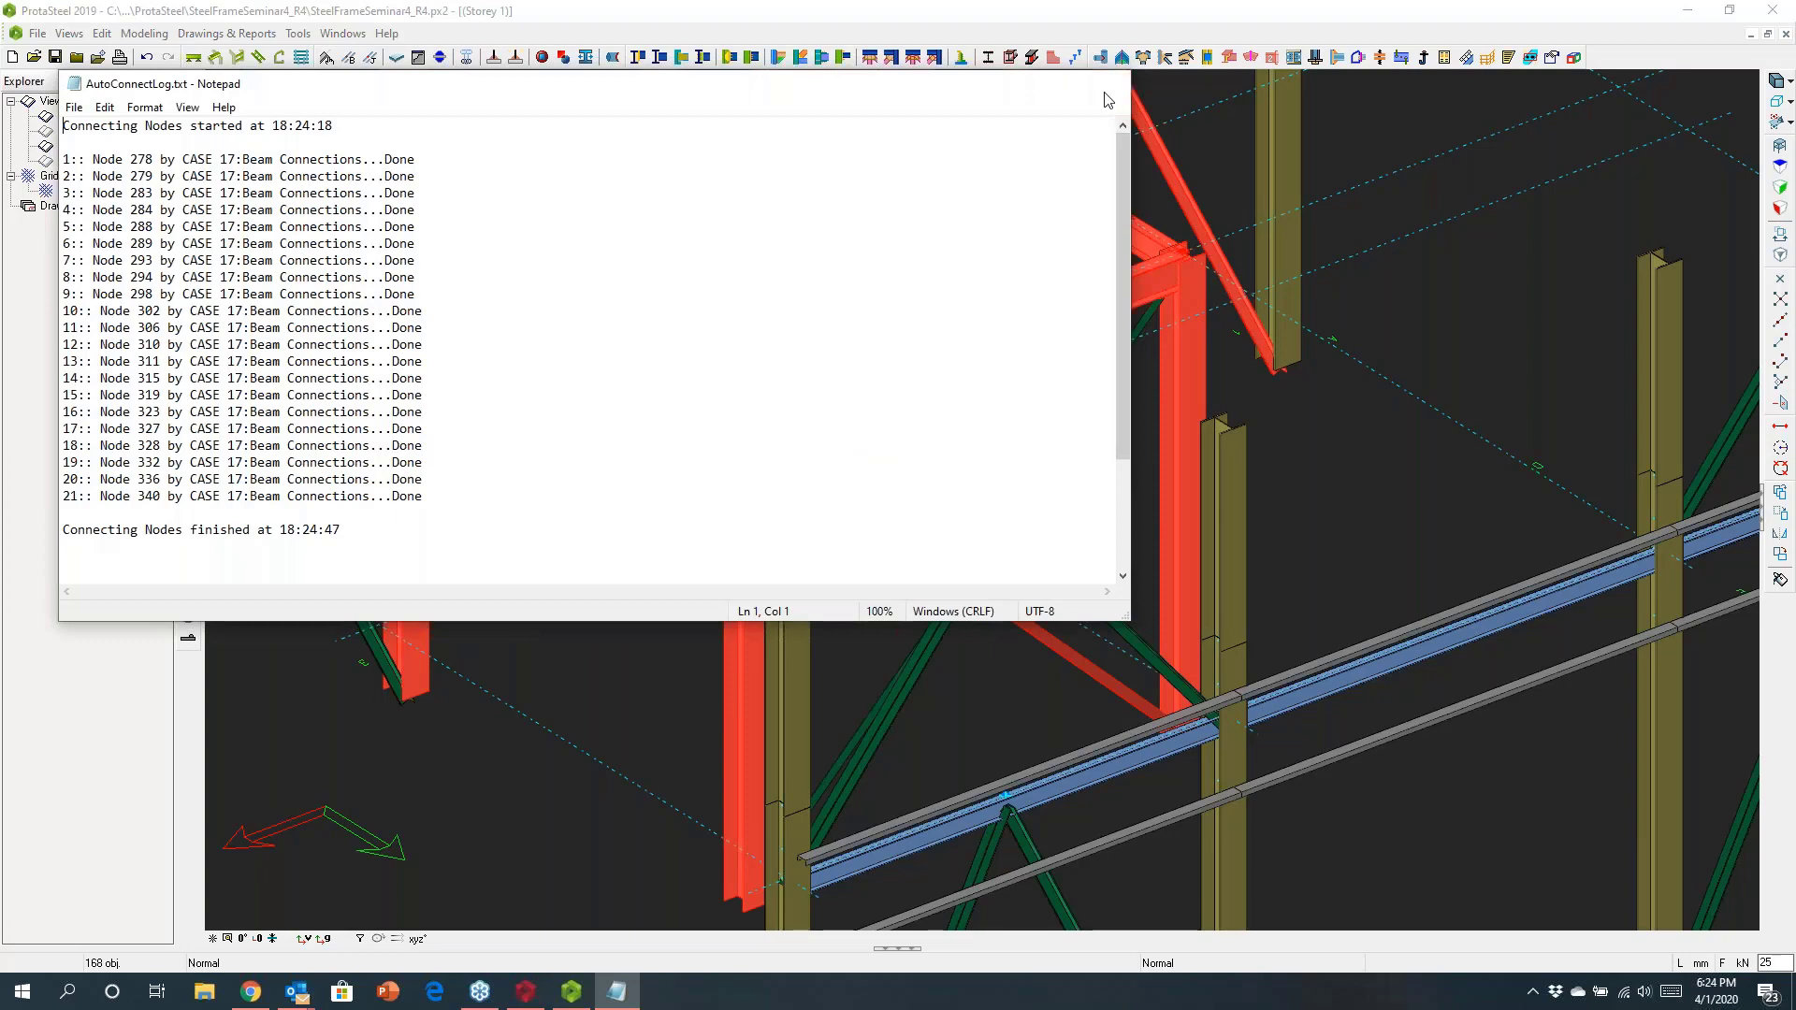
Step: Close the connection log and clear the member selection
{"action": "left_click", "coordinate": [1108, 86]}
{"action": "scroll", "coordinate": [1160, 399], "scroll_direction": "up", "scroll_amount": 3}
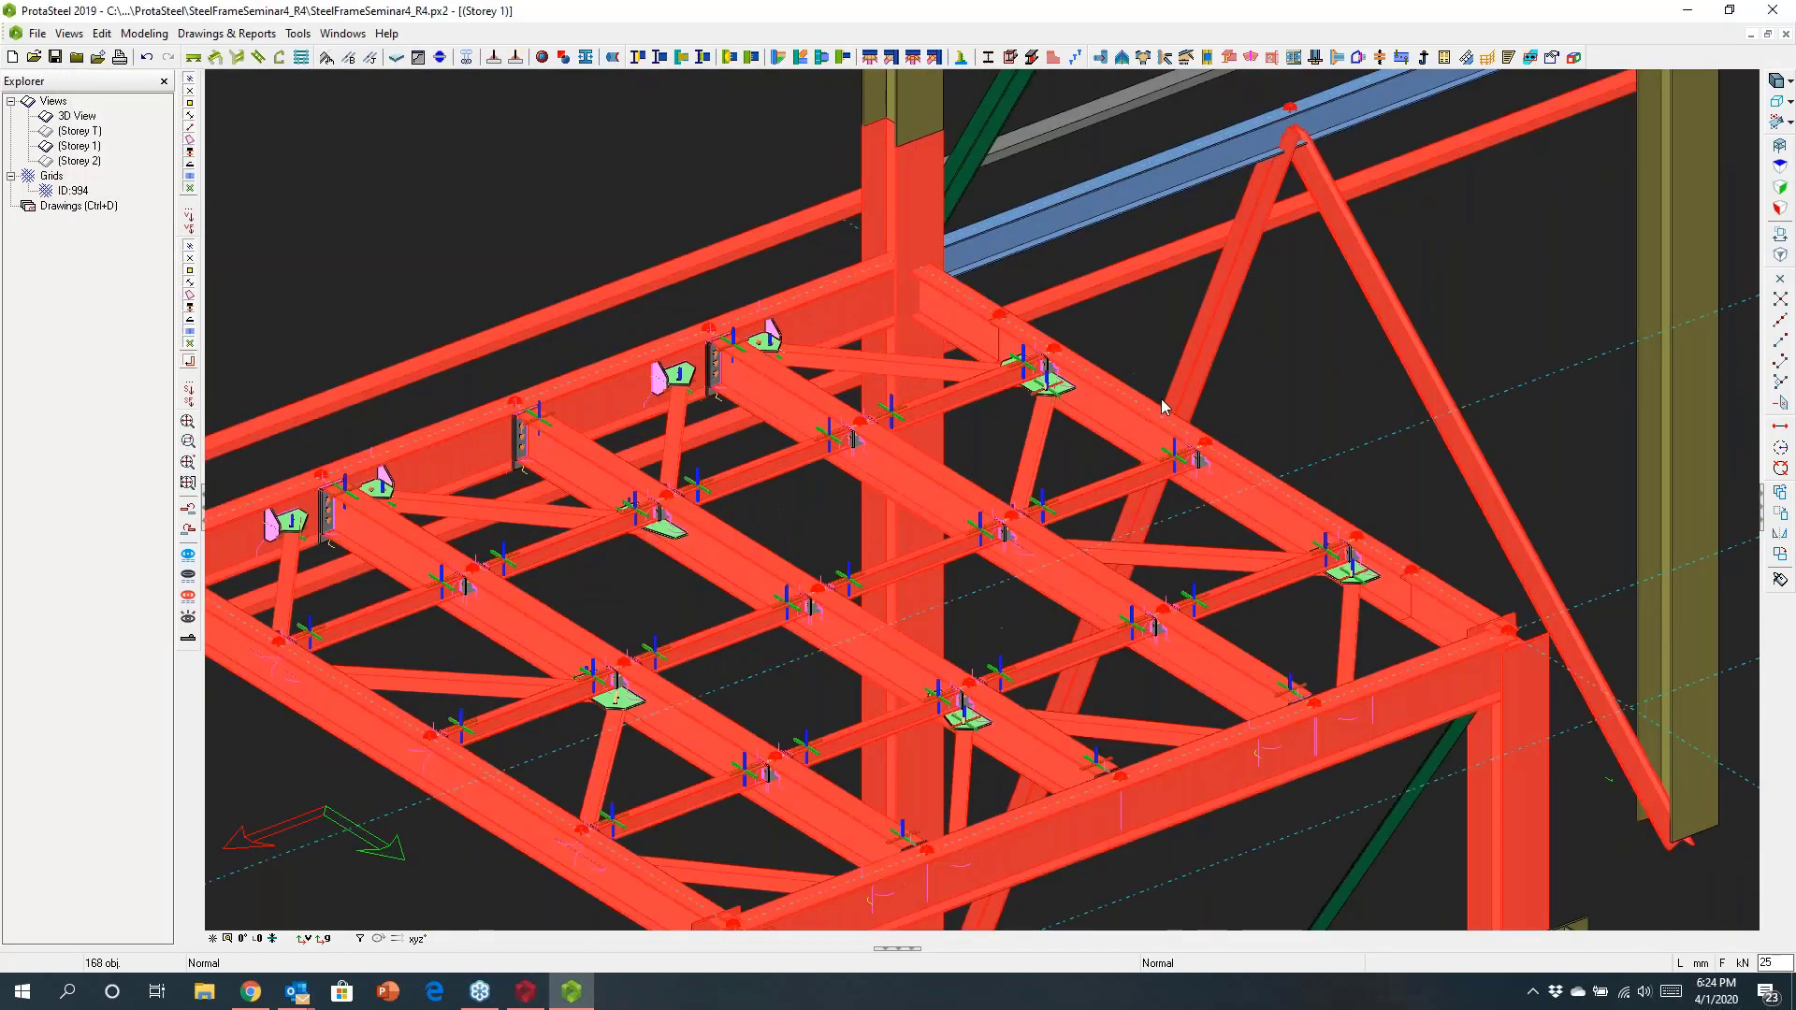
{"action": "key", "text": "Escape"}
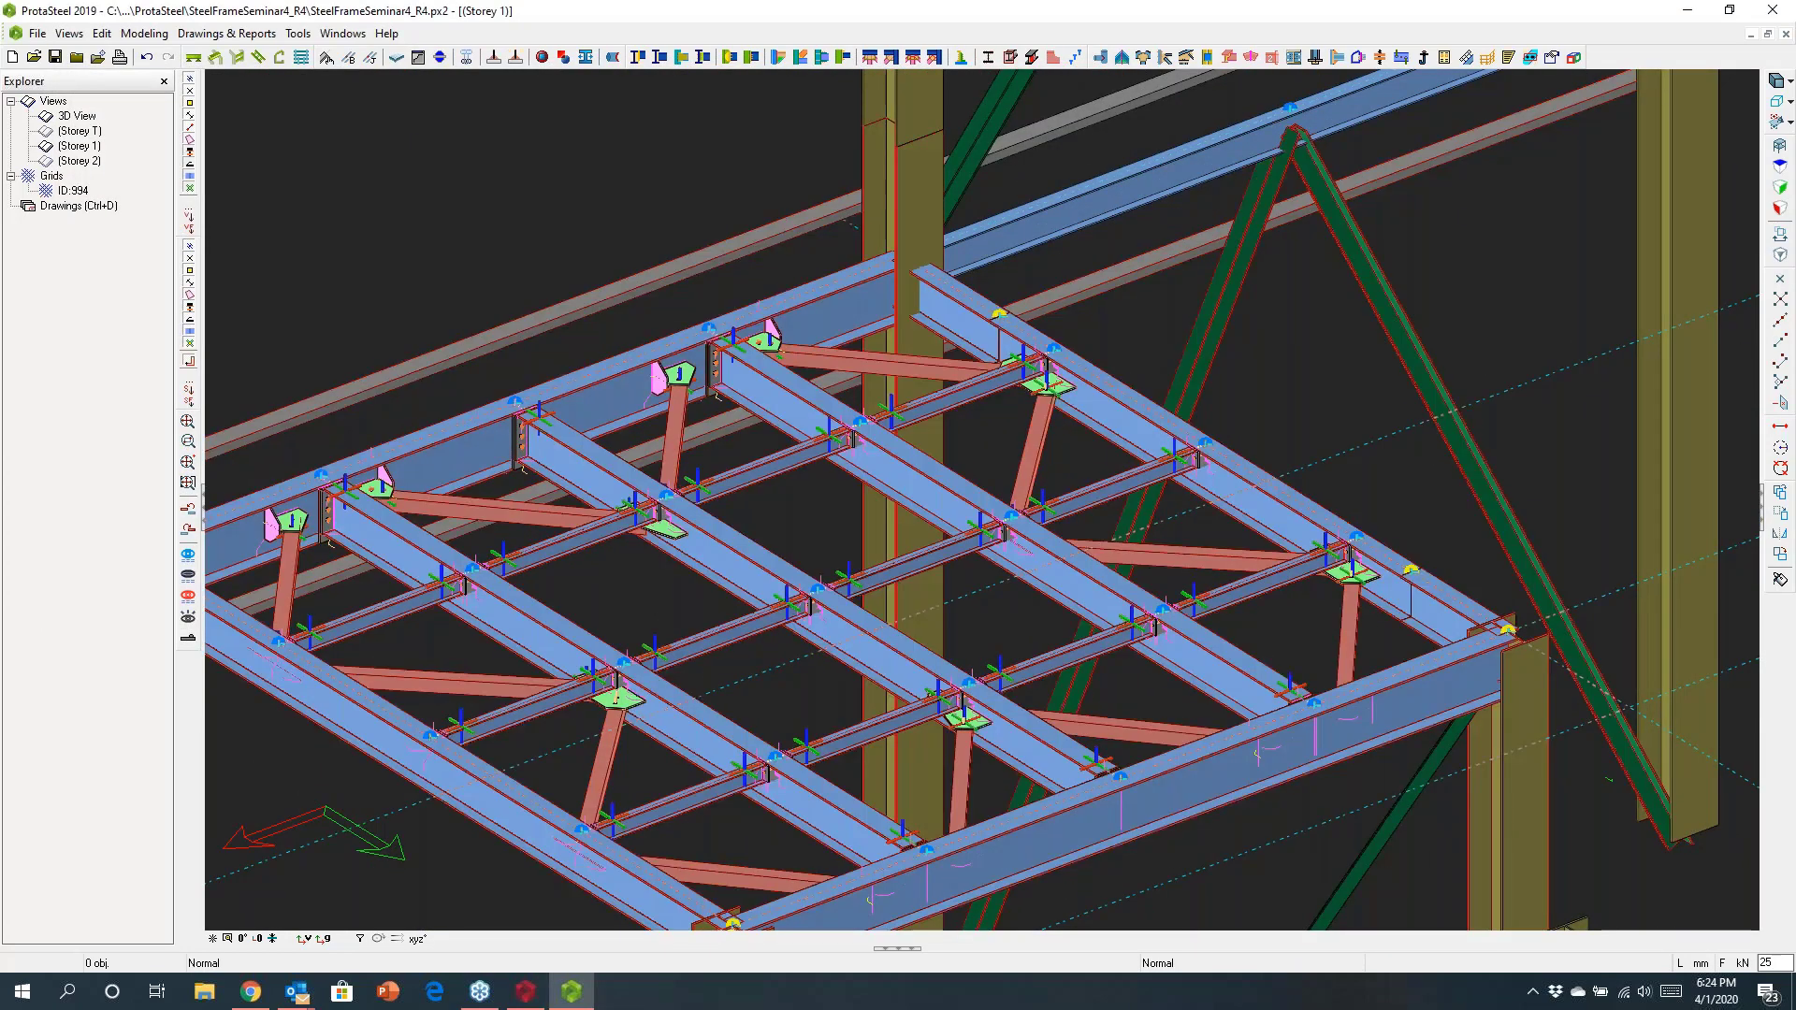
Step: Zoom over the floor framing to check the new connections, then box-select the whole frame
{"action": "scroll", "coordinate": [1057, 352], "scroll_direction": "up", "scroll_amount": 2}
{"action": "scroll", "coordinate": [852, 542], "scroll_direction": "up", "scroll_amount": 5}
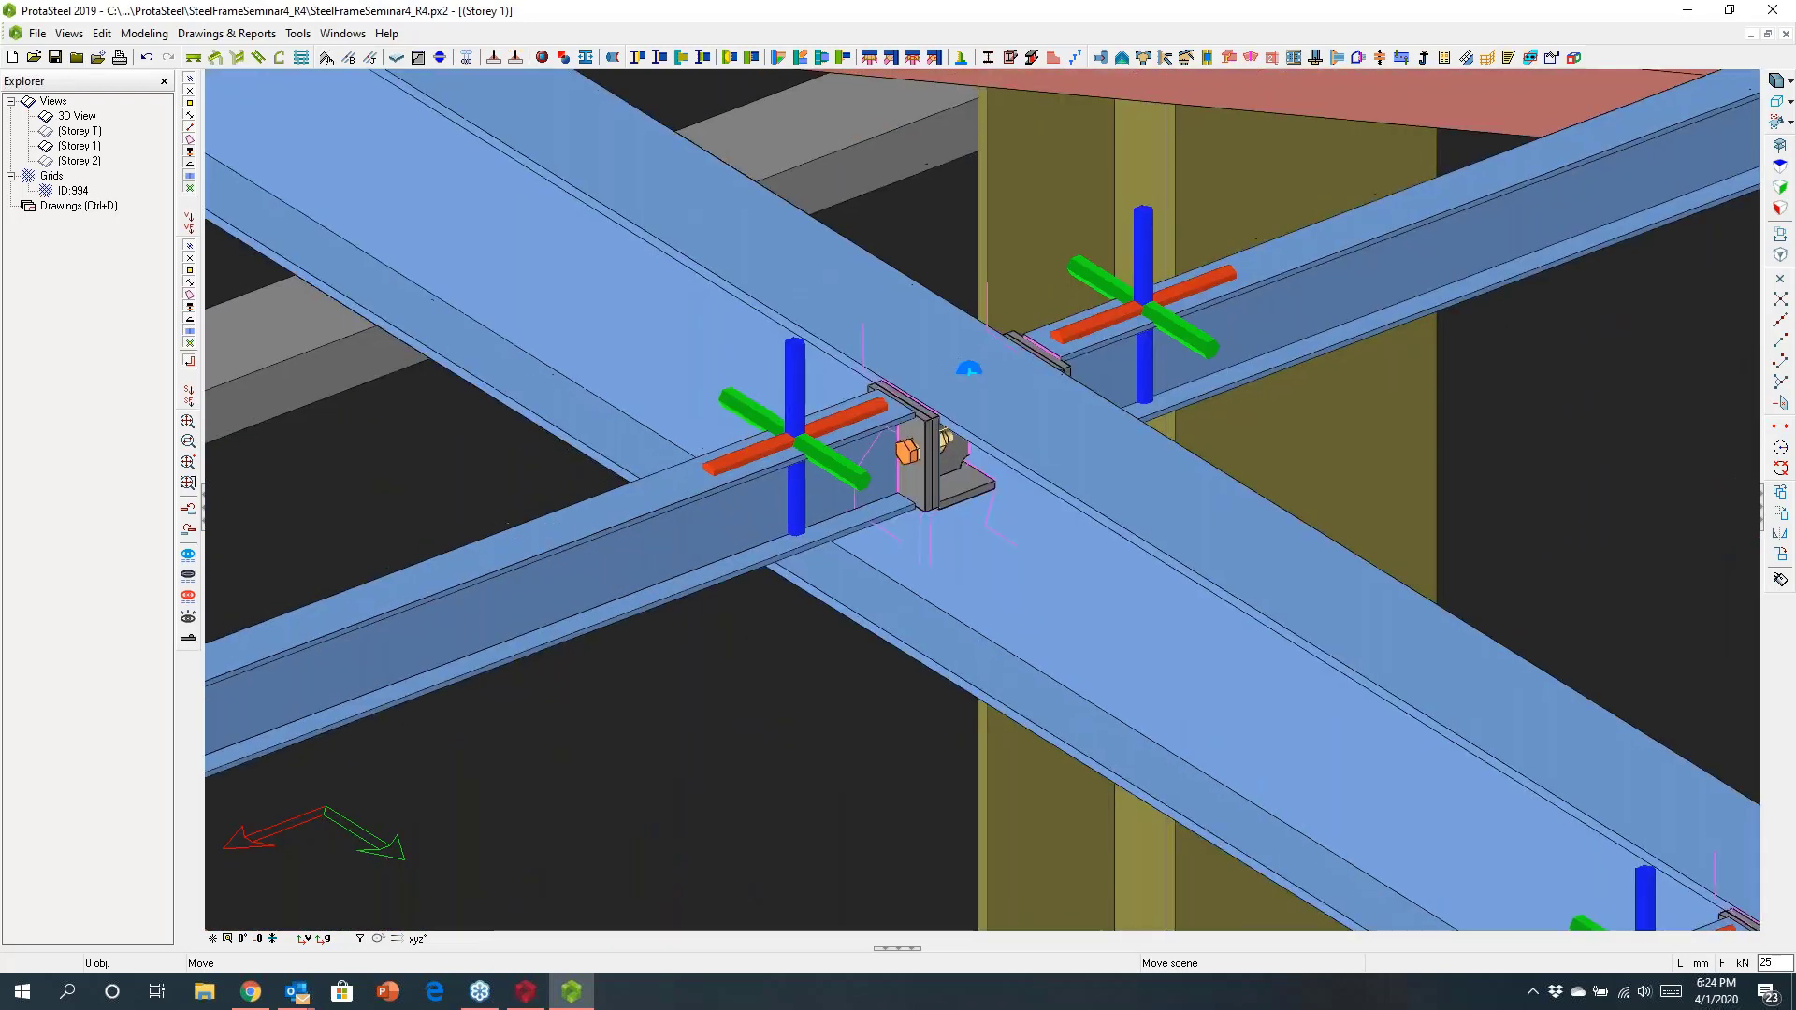
{"action": "scroll", "coordinate": [847, 535], "scroll_direction": "down", "scroll_amount": 3}
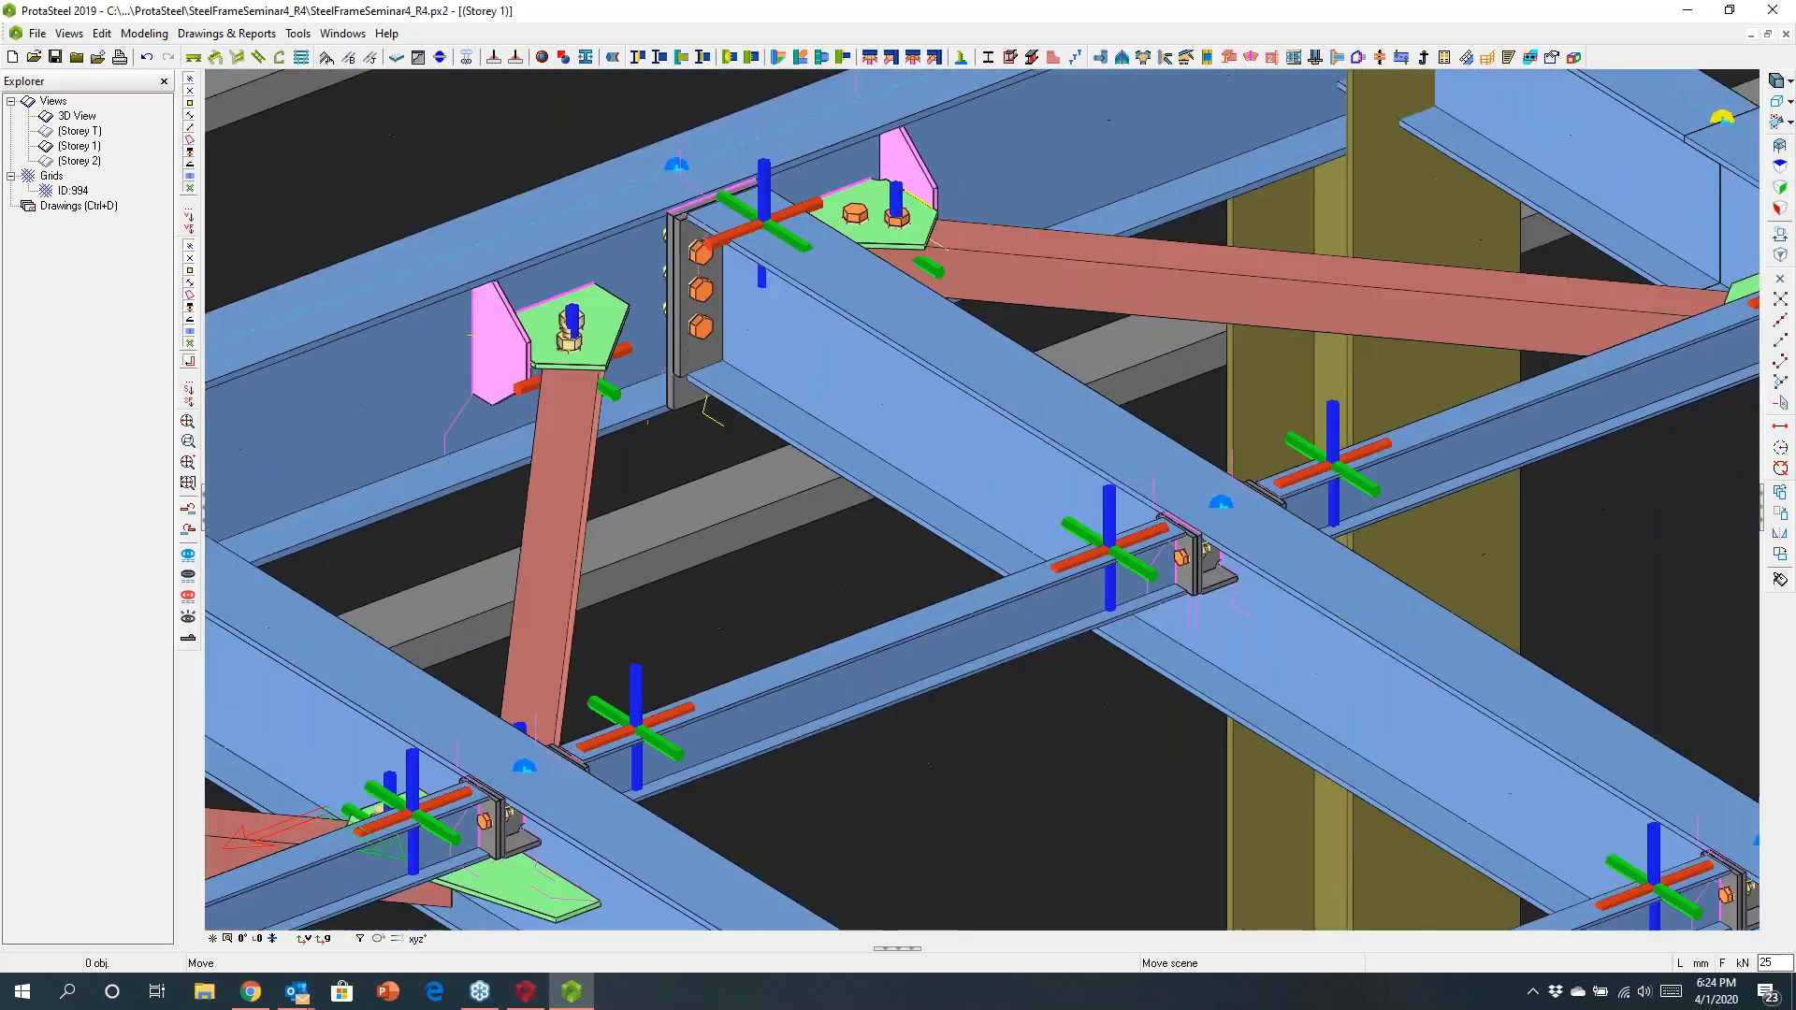
{"action": "scroll", "coordinate": [1218, 614], "scroll_direction": "down", "scroll_amount": 5}
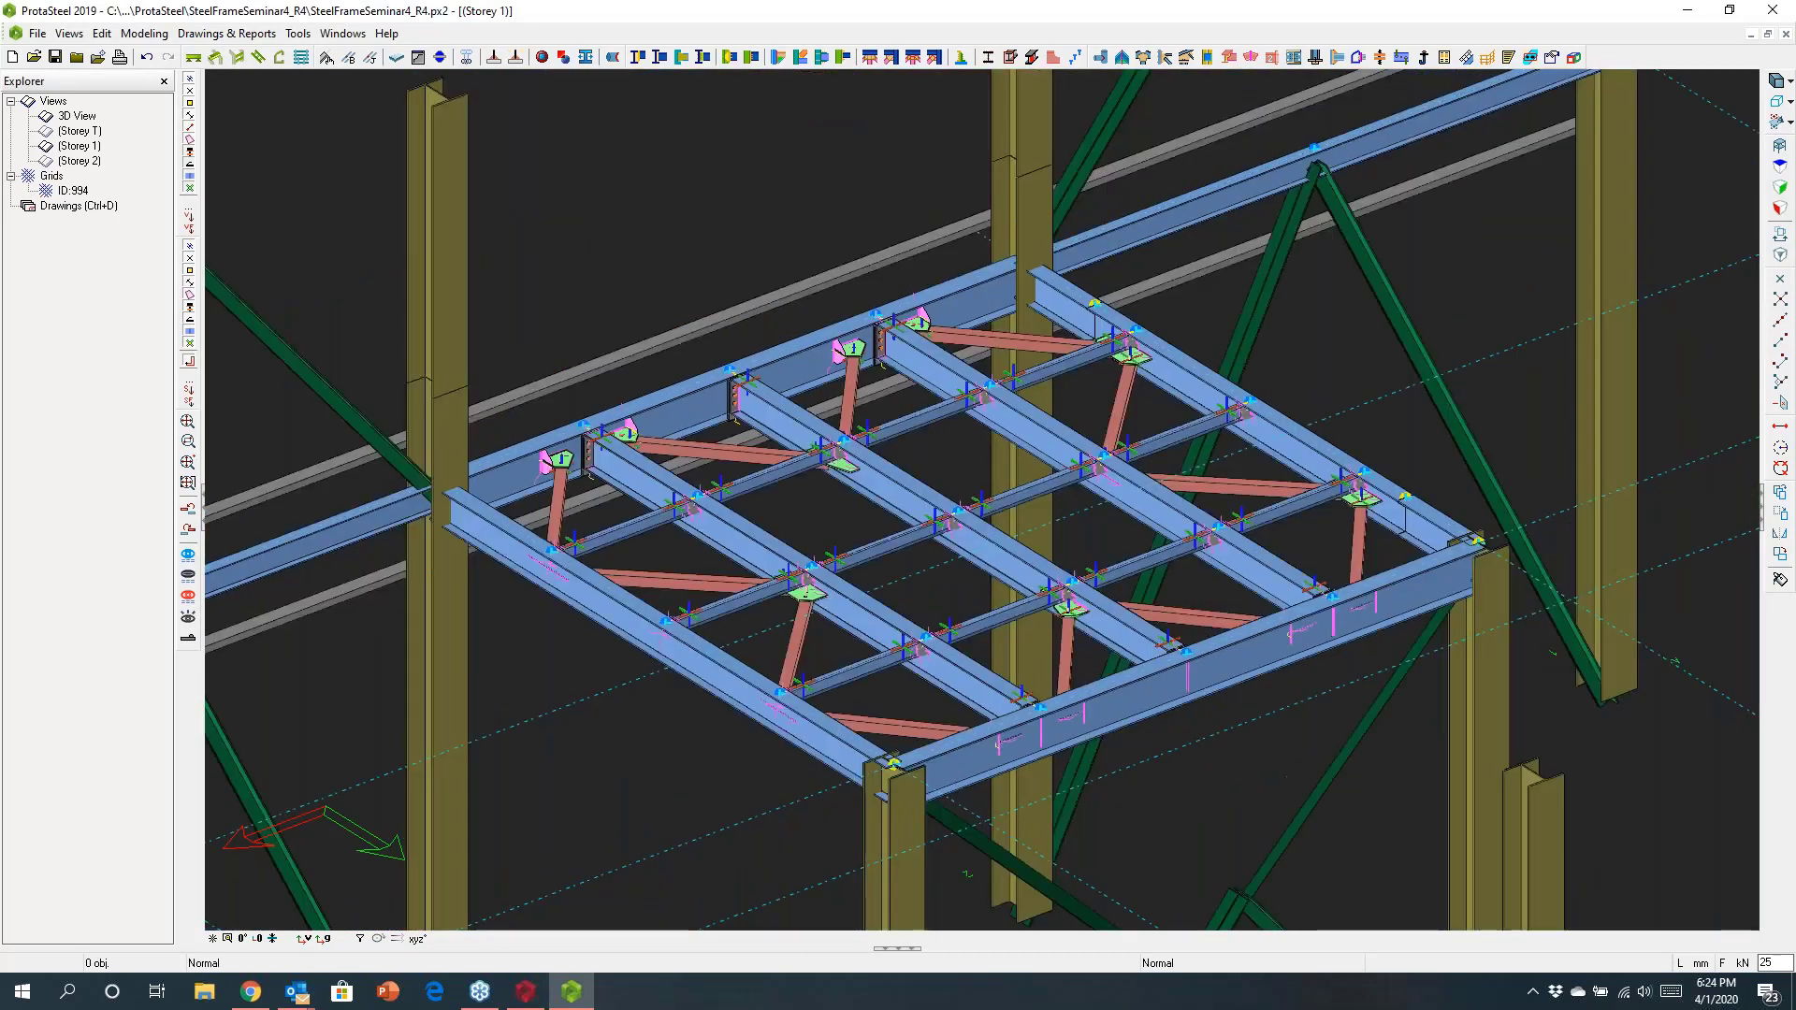
{"action": "scroll", "coordinate": [992, 426], "scroll_direction": "down", "scroll_amount": 5}
{"action": "left_click_drag", "start_coordinate": [524, 138], "coordinate": [1632, 914]}
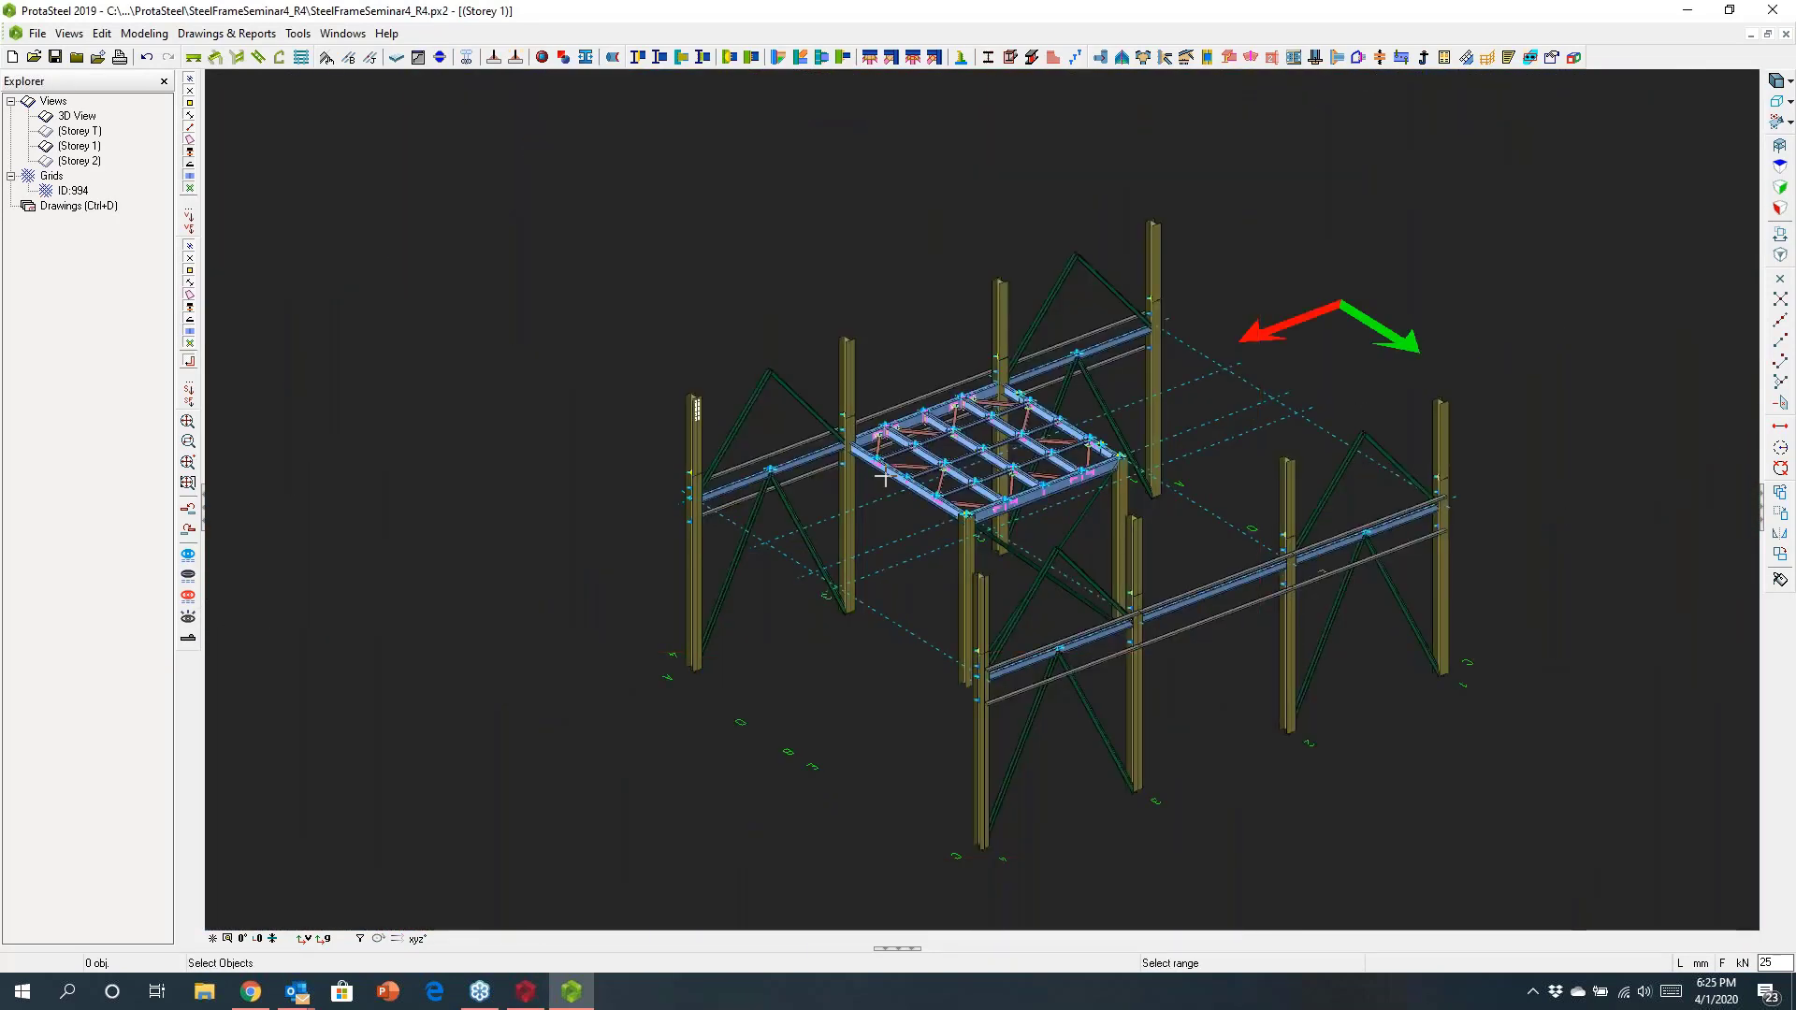
Step: Reselect all frame members and launch IntelliConnect's Create Column/Beam Connections
{"action": "right_click", "coordinate": [770, 294]}
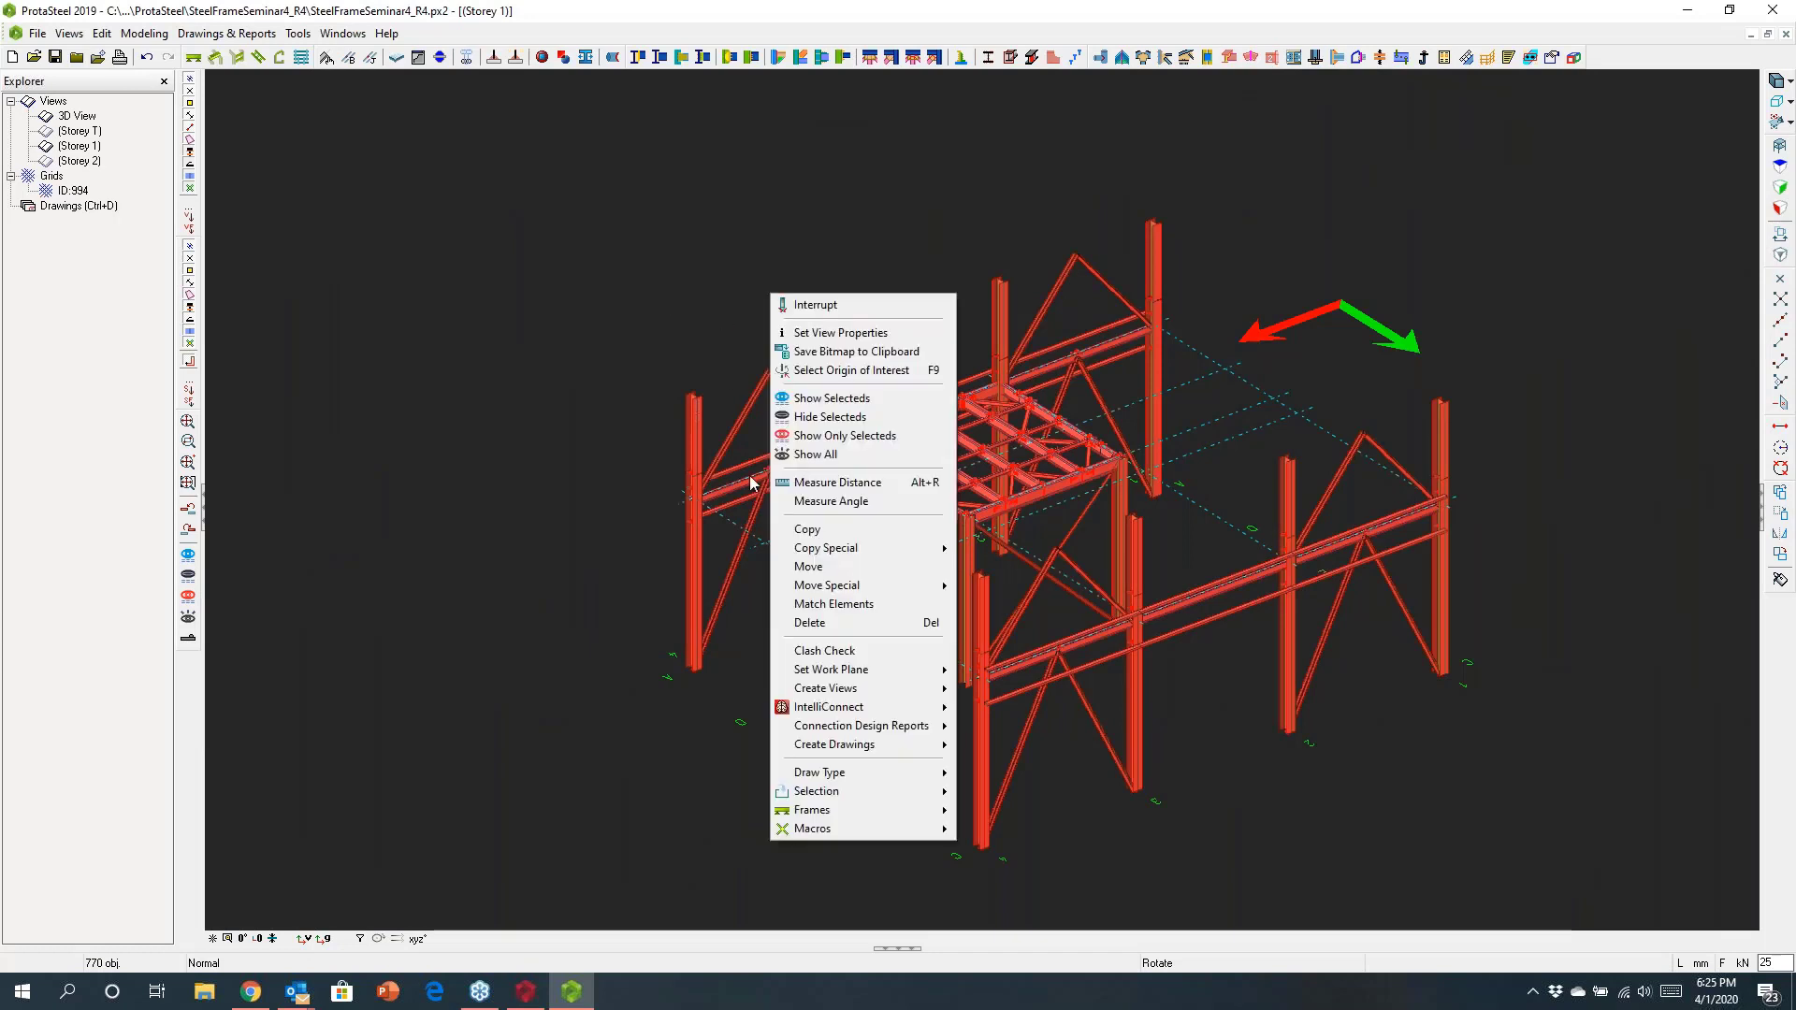
{"action": "key", "text": "Escape"}
{"action": "key", "text": "Escape"}
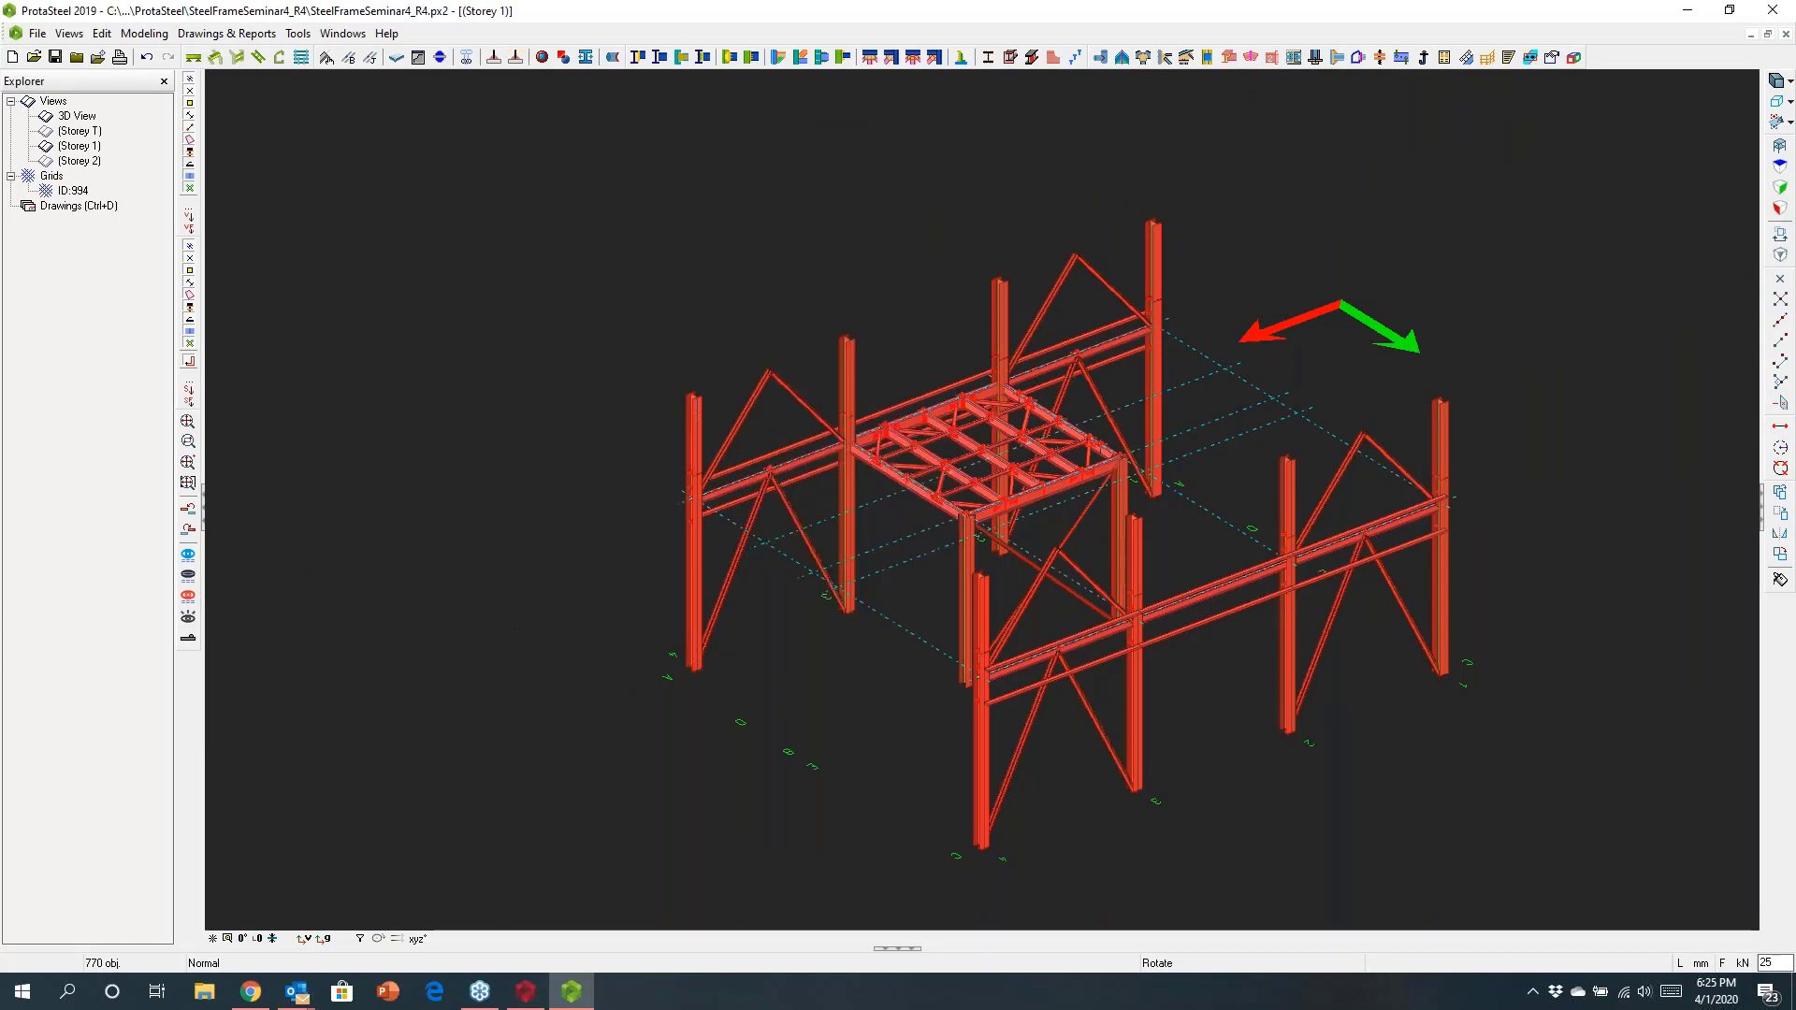
{"action": "left_click_drag", "start_coordinate": [538, 166], "coordinate": [1597, 895]}
{"action": "scroll", "coordinate": [840, 350], "scroll_direction": "up", "scroll_amount": 6}
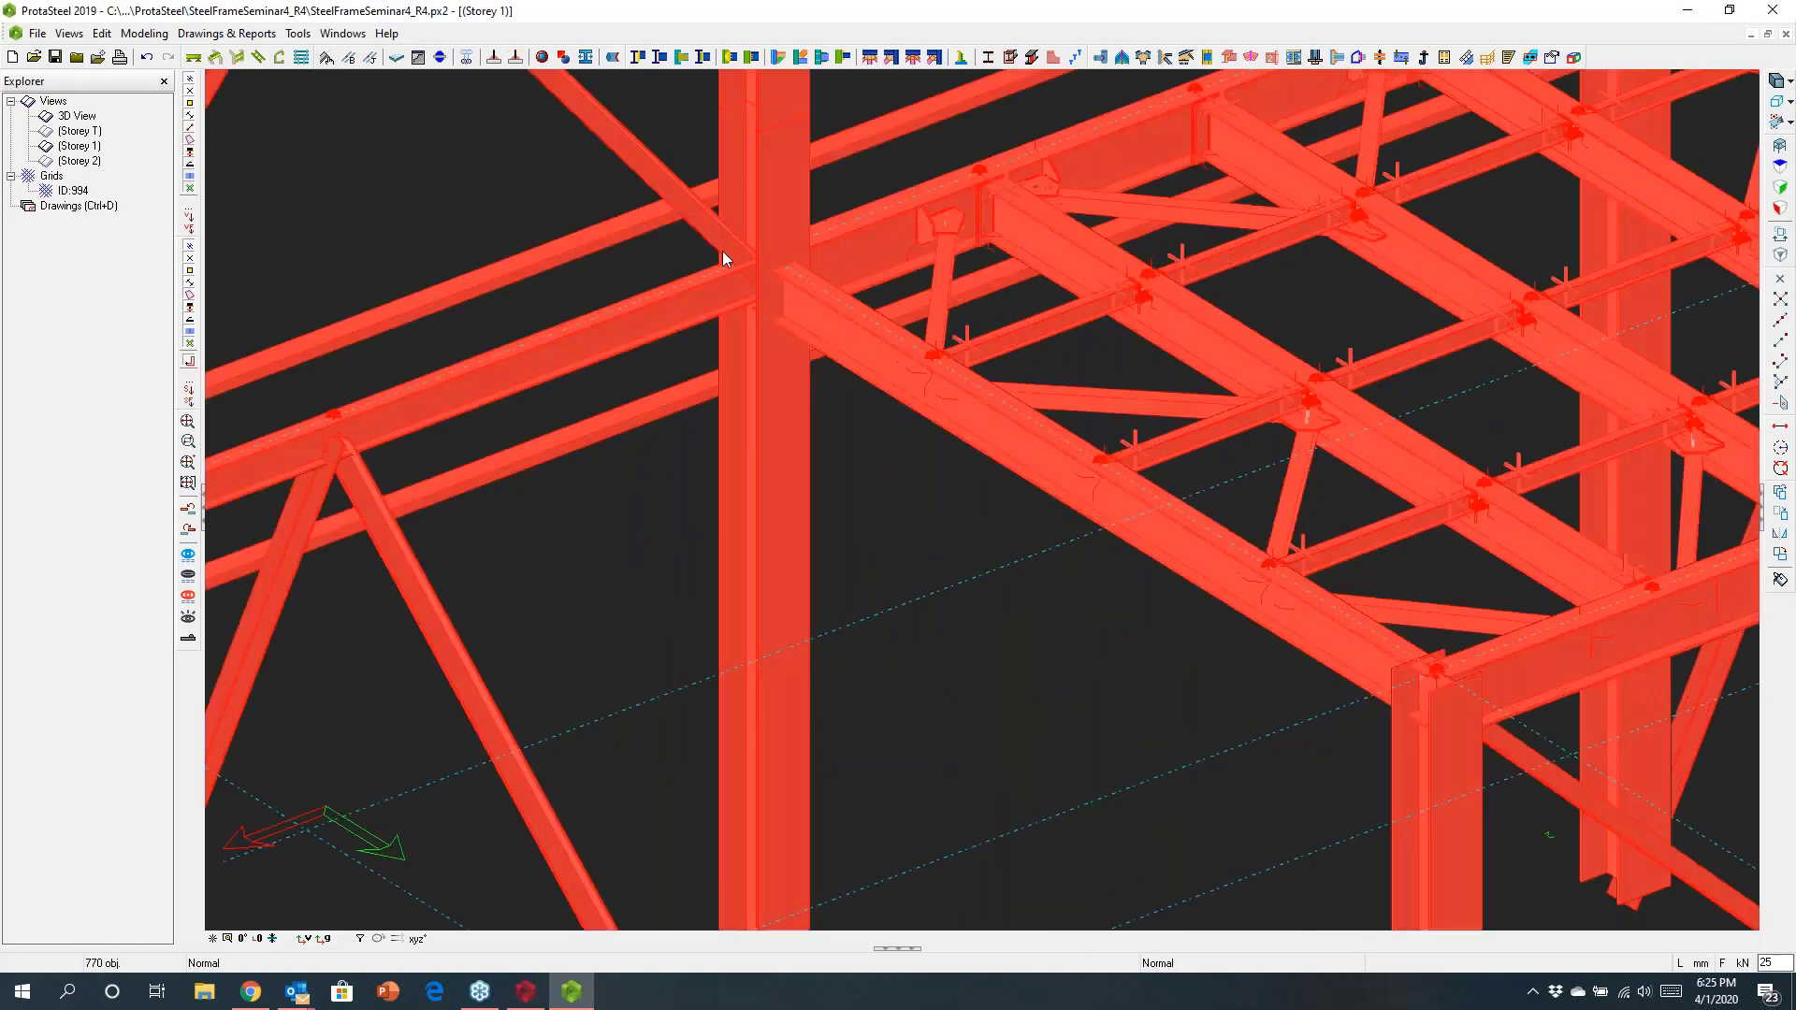
{"action": "right_click", "coordinate": [945, 679]}
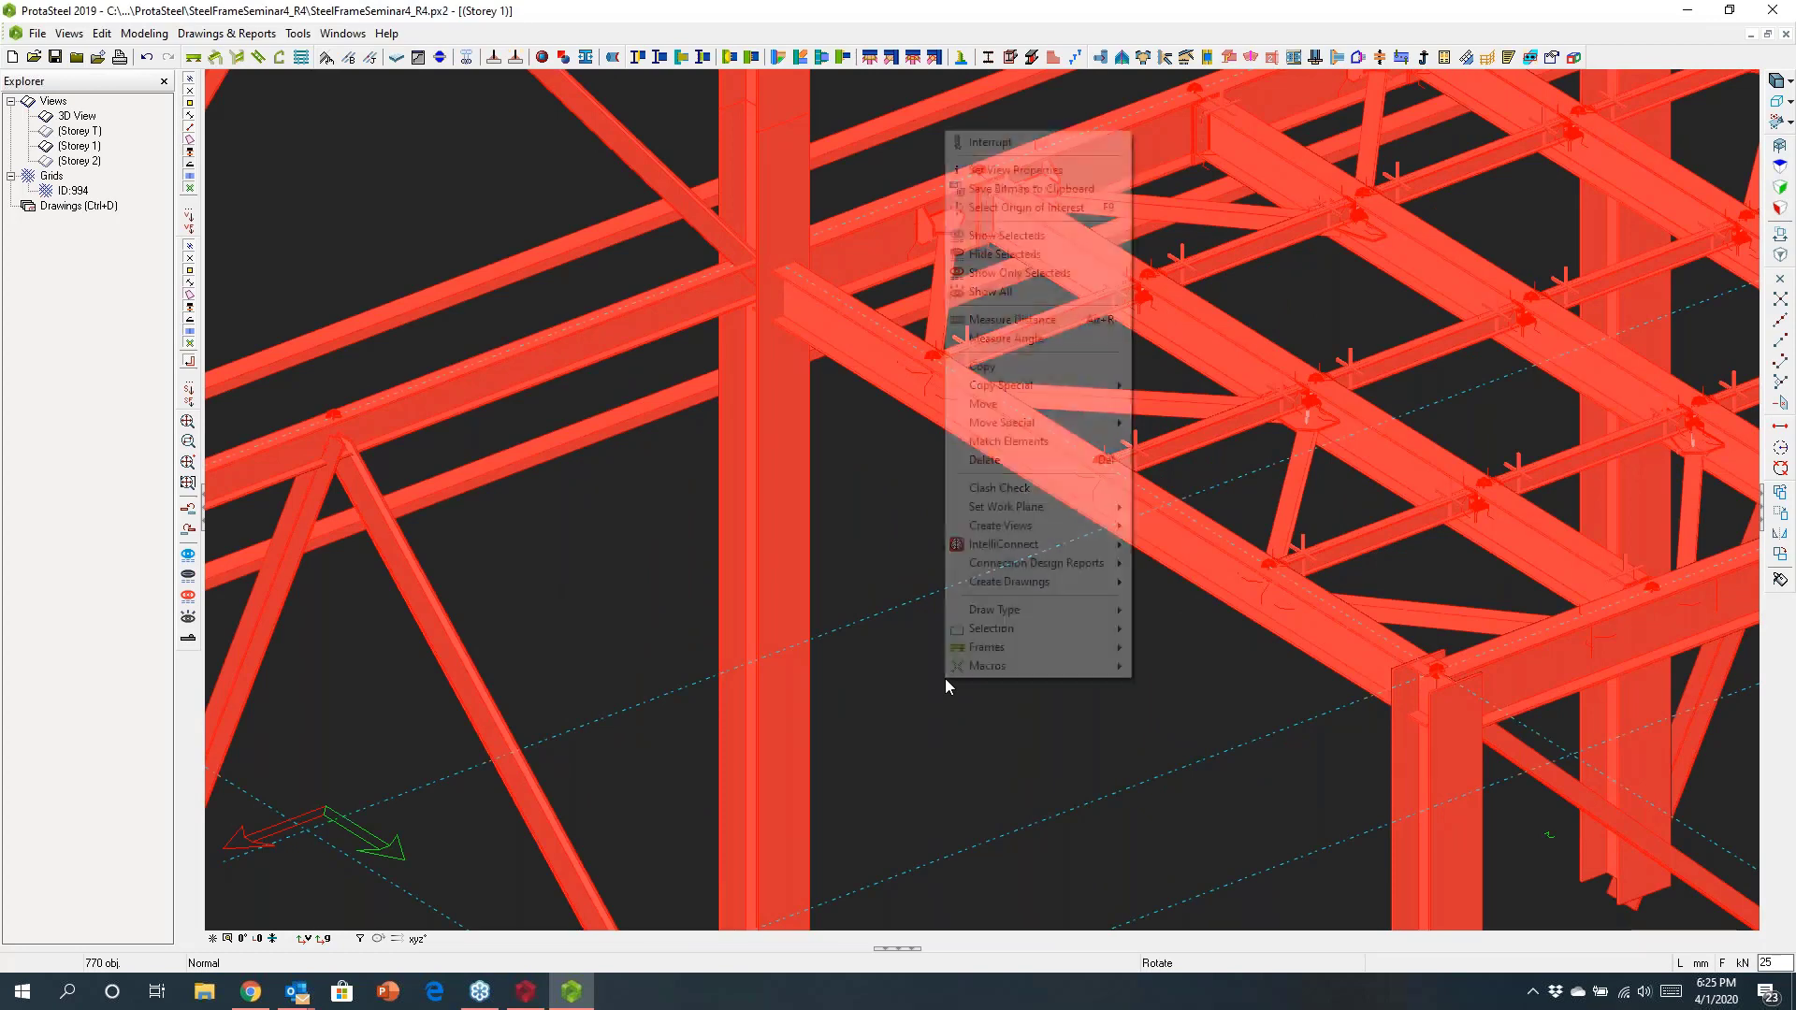
{"action": "mouse_move", "coordinate": [1122, 654]}
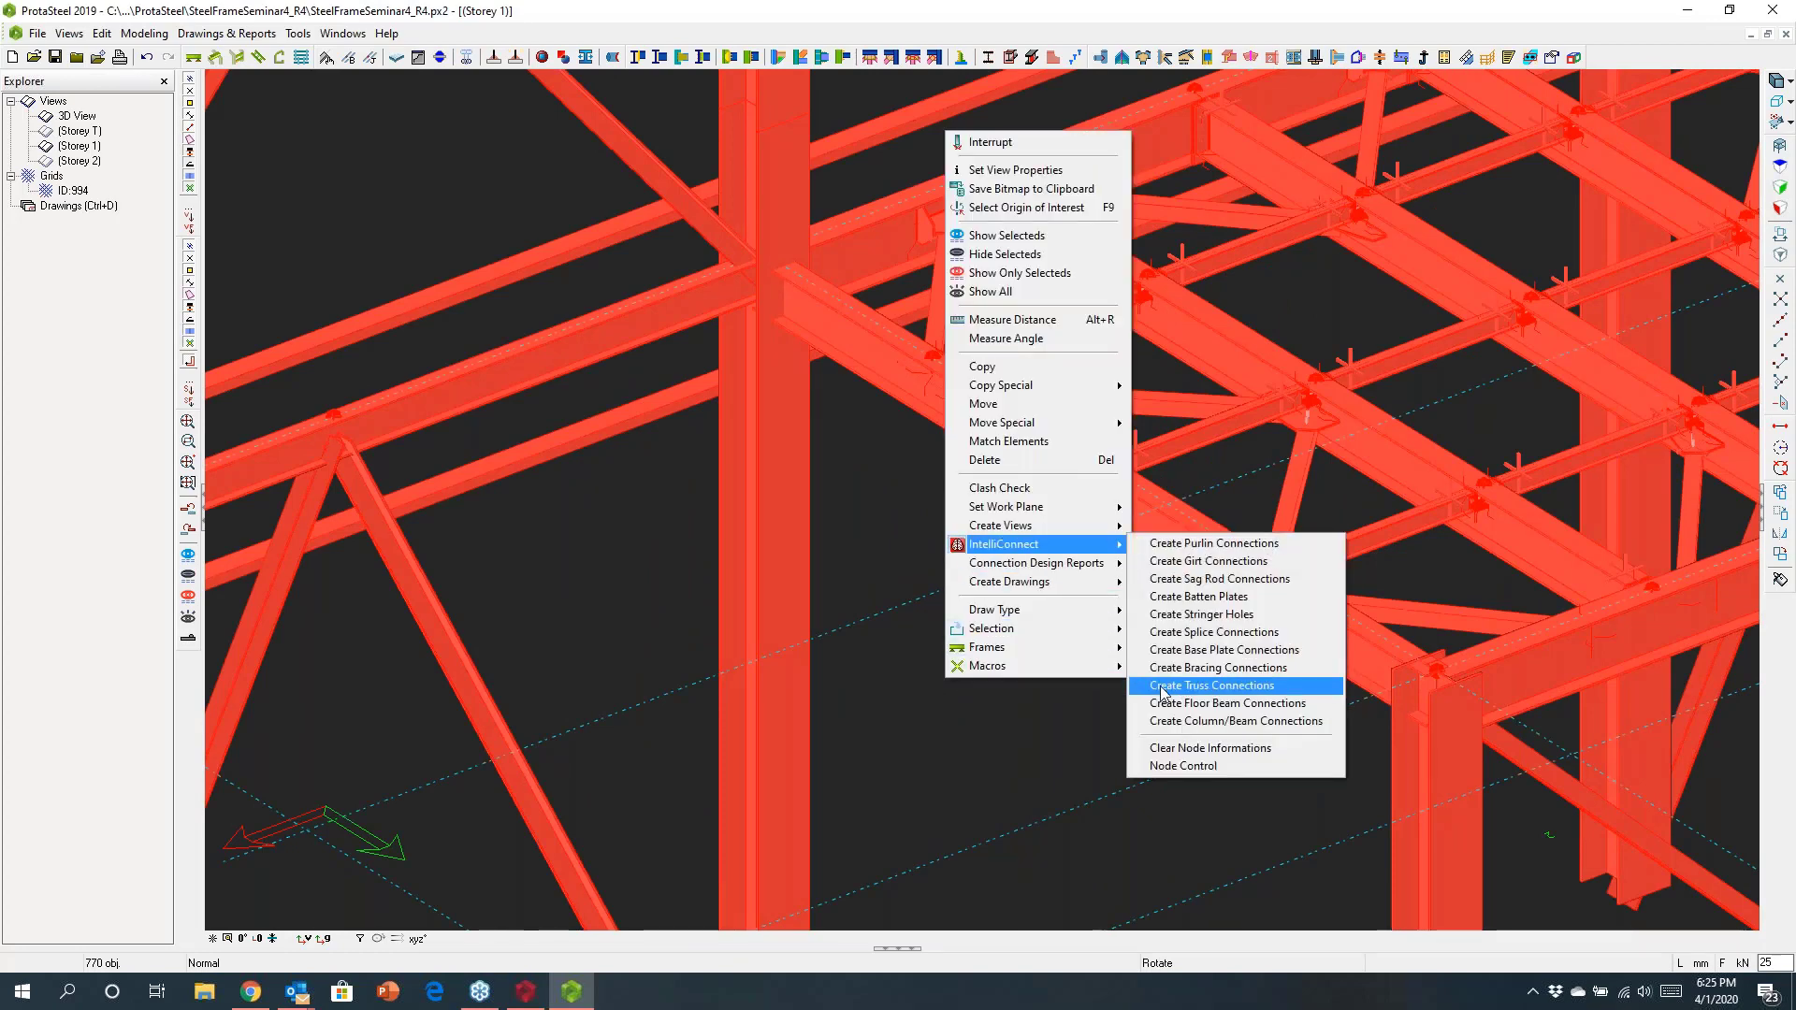
{"action": "left_click", "coordinate": [1174, 721]}
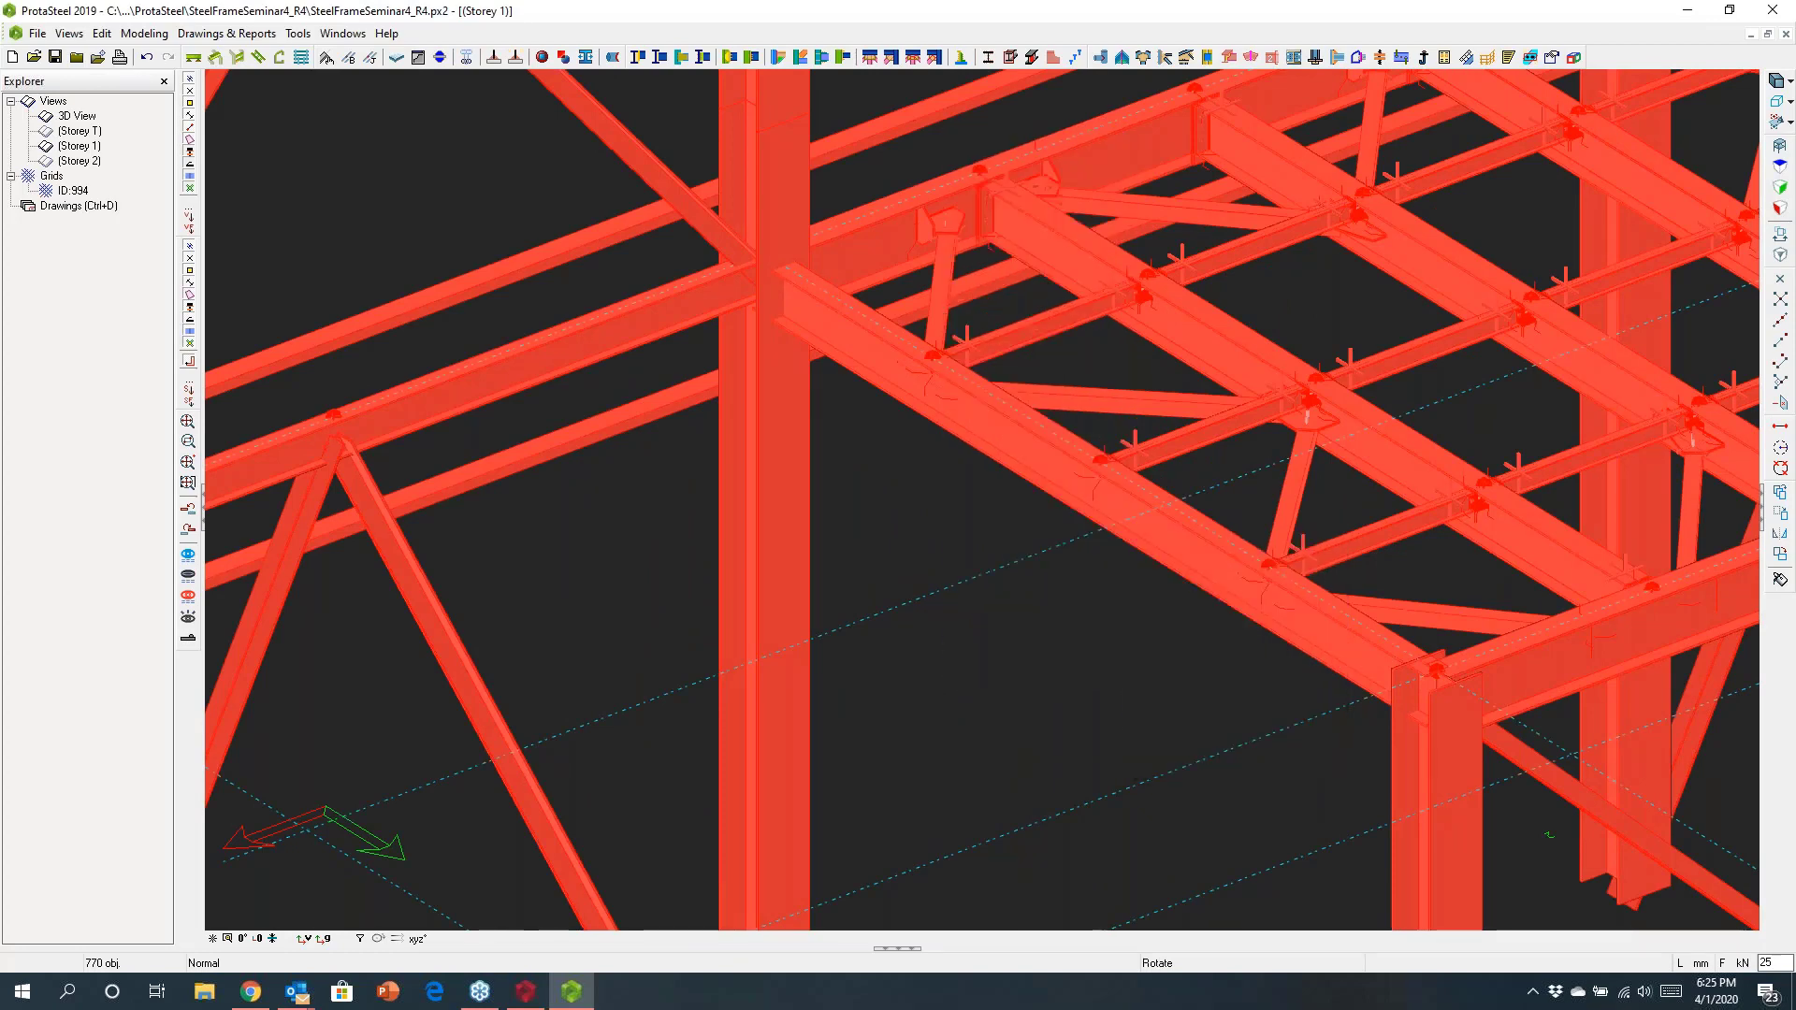
Step: Set fixed priorities: Haunch, Extended End Plate, Direct Welding, then Flange Plate Moment
{"action": "left_click", "coordinate": [697, 406]}
{"action": "left_click", "coordinate": [862, 407]}
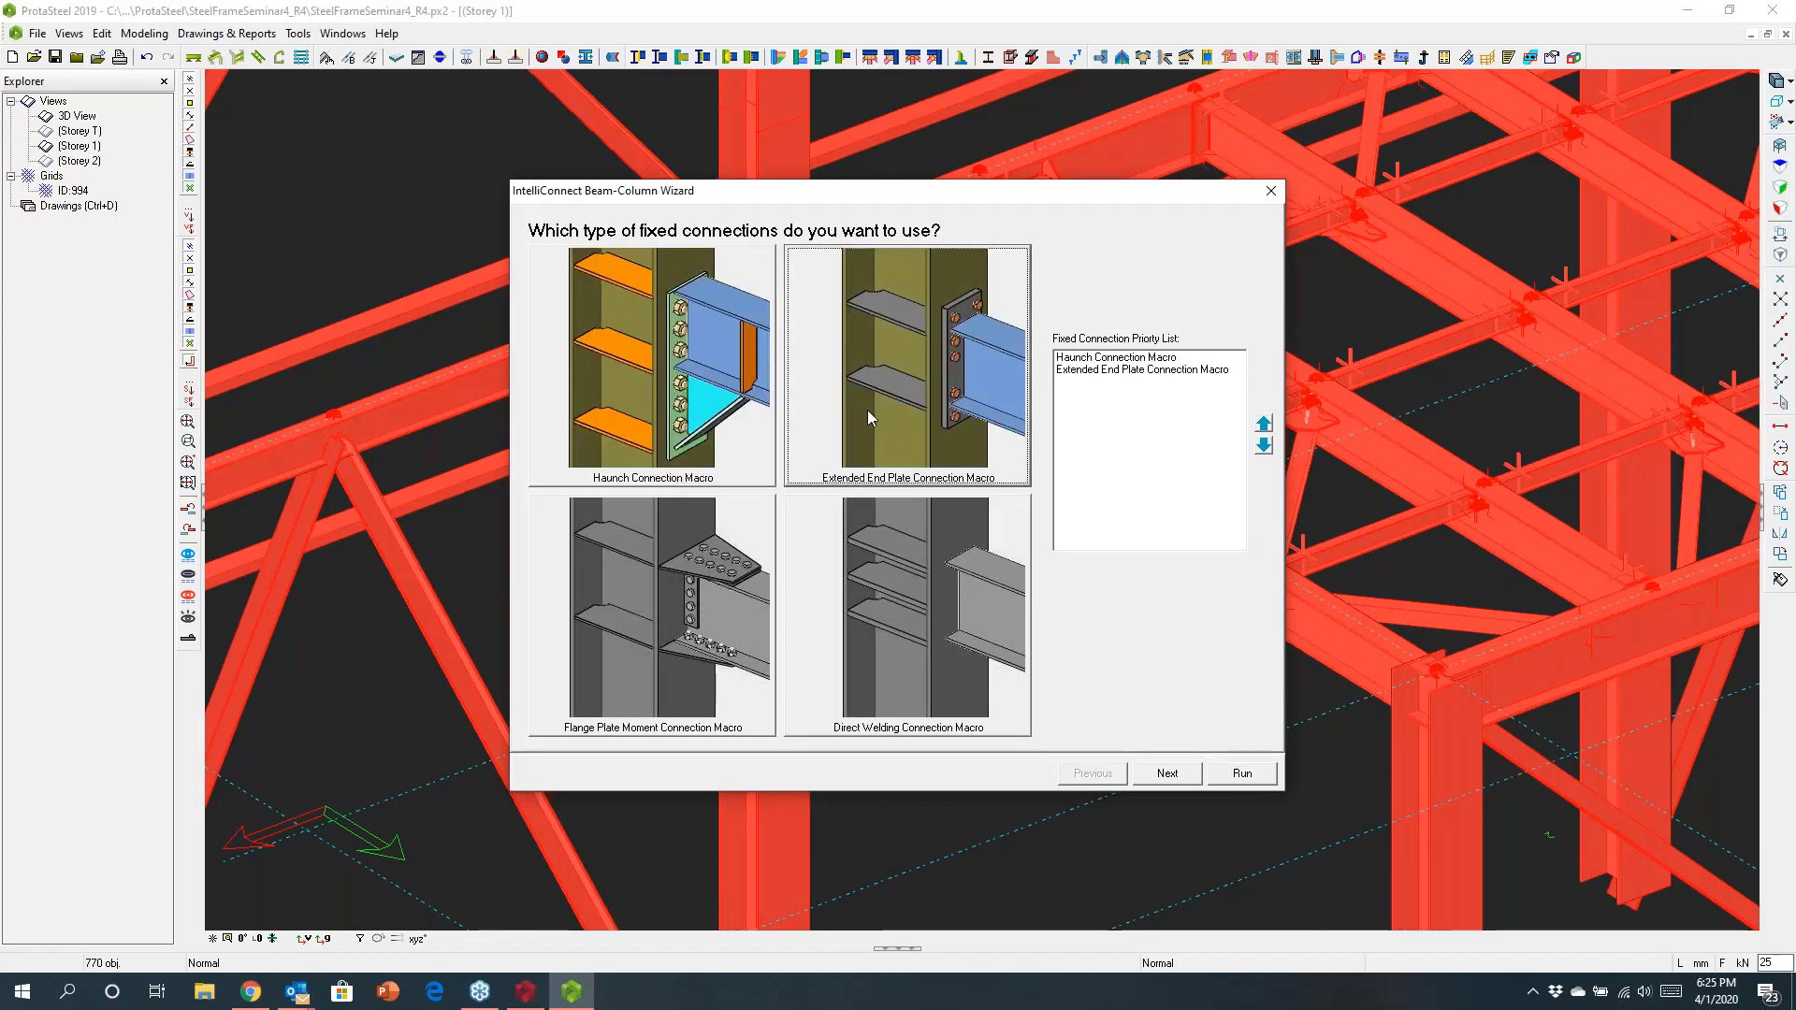
{"action": "left_click", "coordinate": [887, 544]}
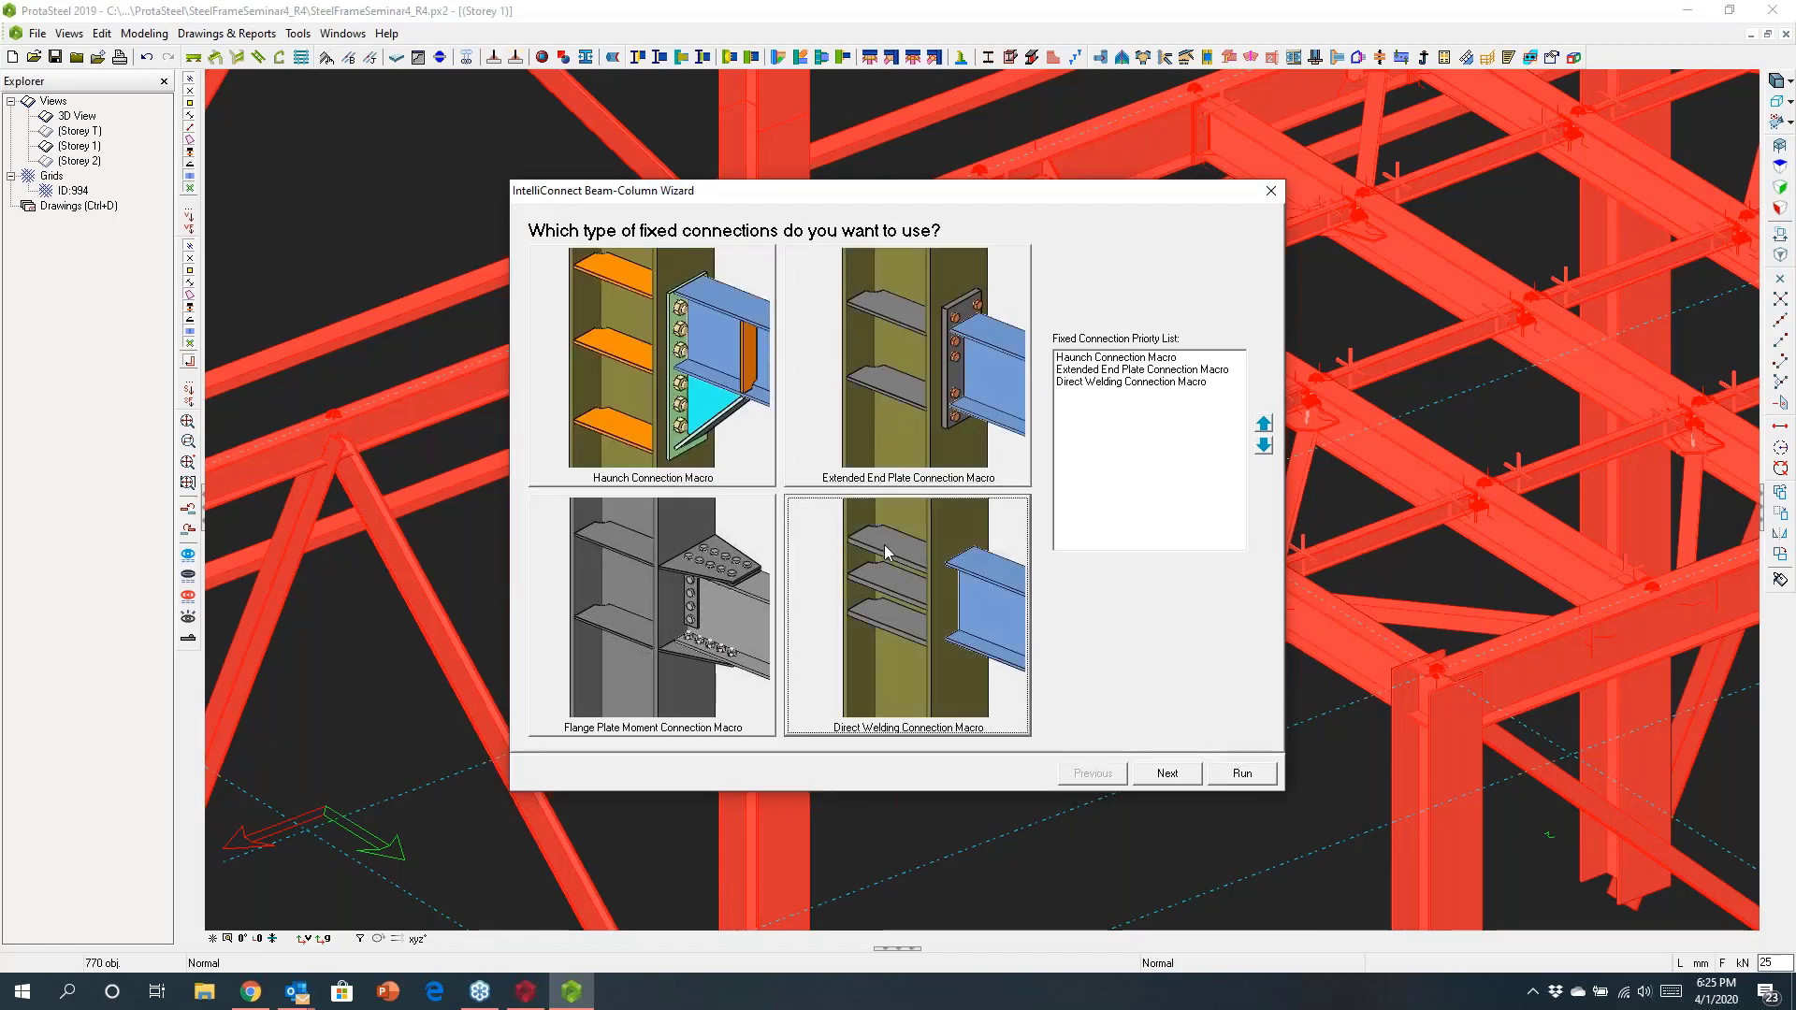
{"action": "left_click", "coordinate": [715, 580]}
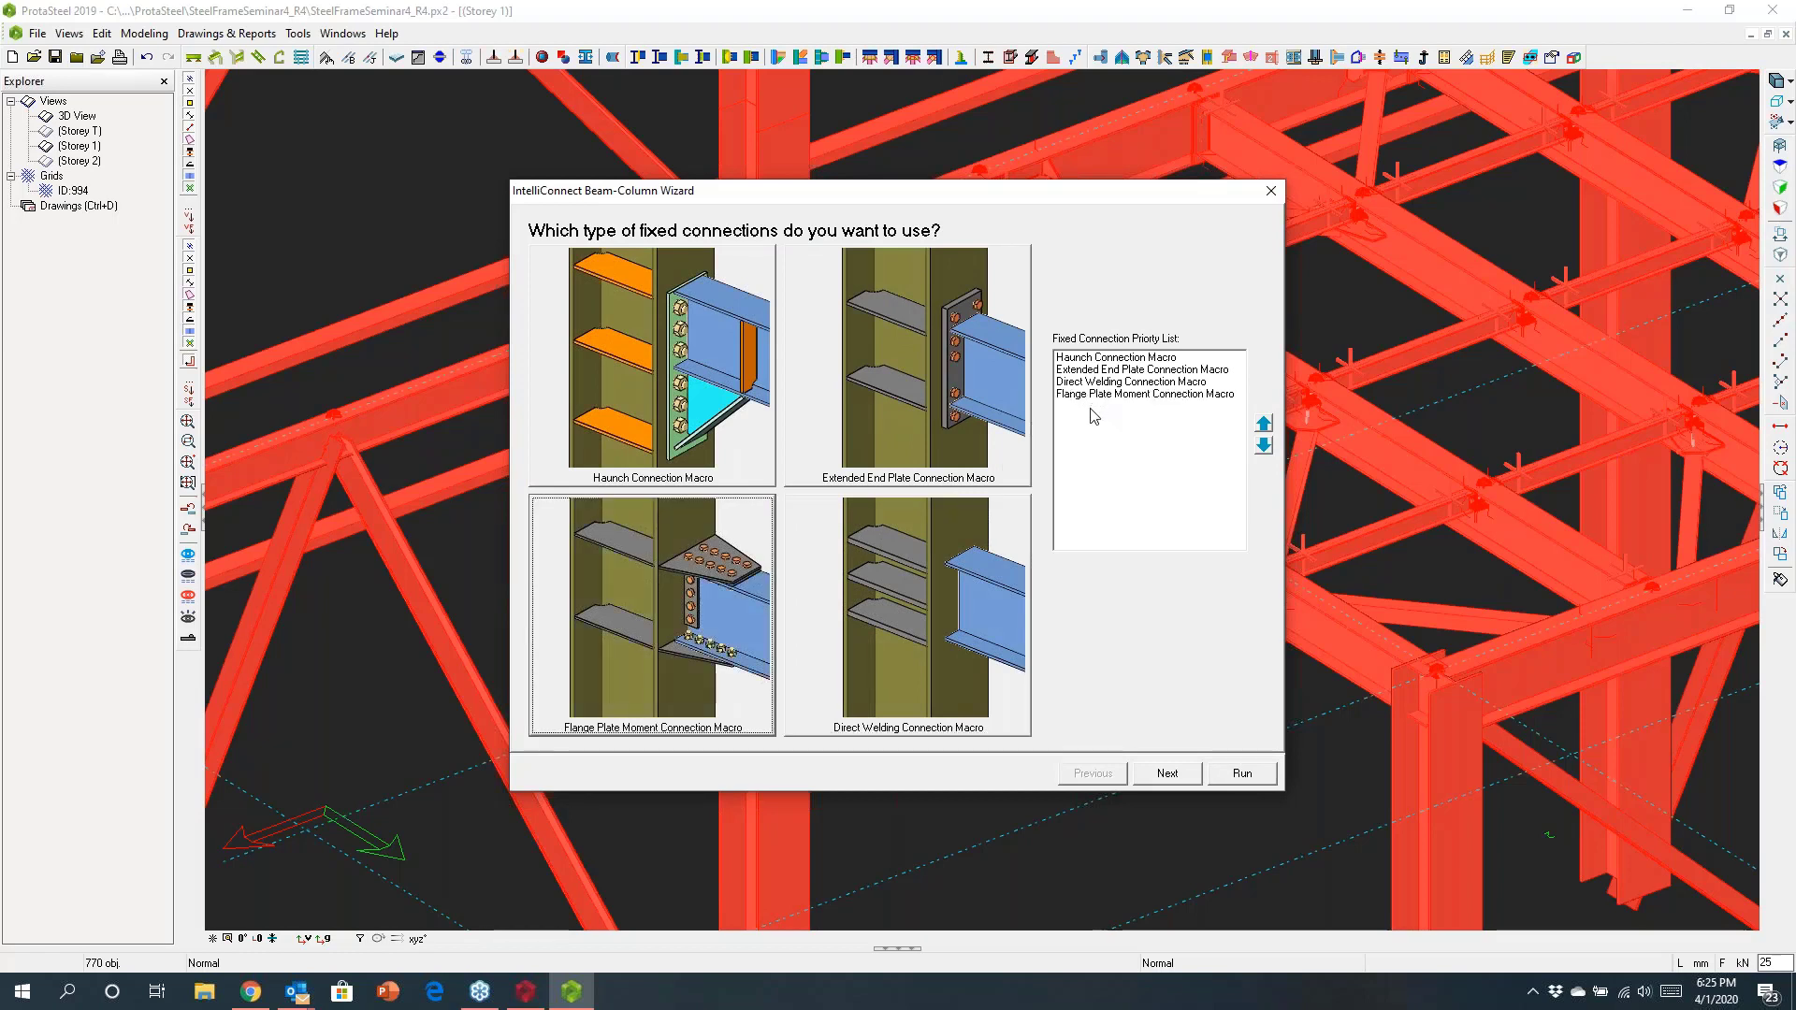
{"action": "left_click", "coordinate": [1169, 773]}
Step: Add stiffened end plate, fin plate and beam-to-column end plate simple macros, then run
{"action": "left_click", "coordinate": [773, 430]}
{"action": "left_click", "coordinate": [907, 393]}
{"action": "left_click", "coordinate": [698, 643]}
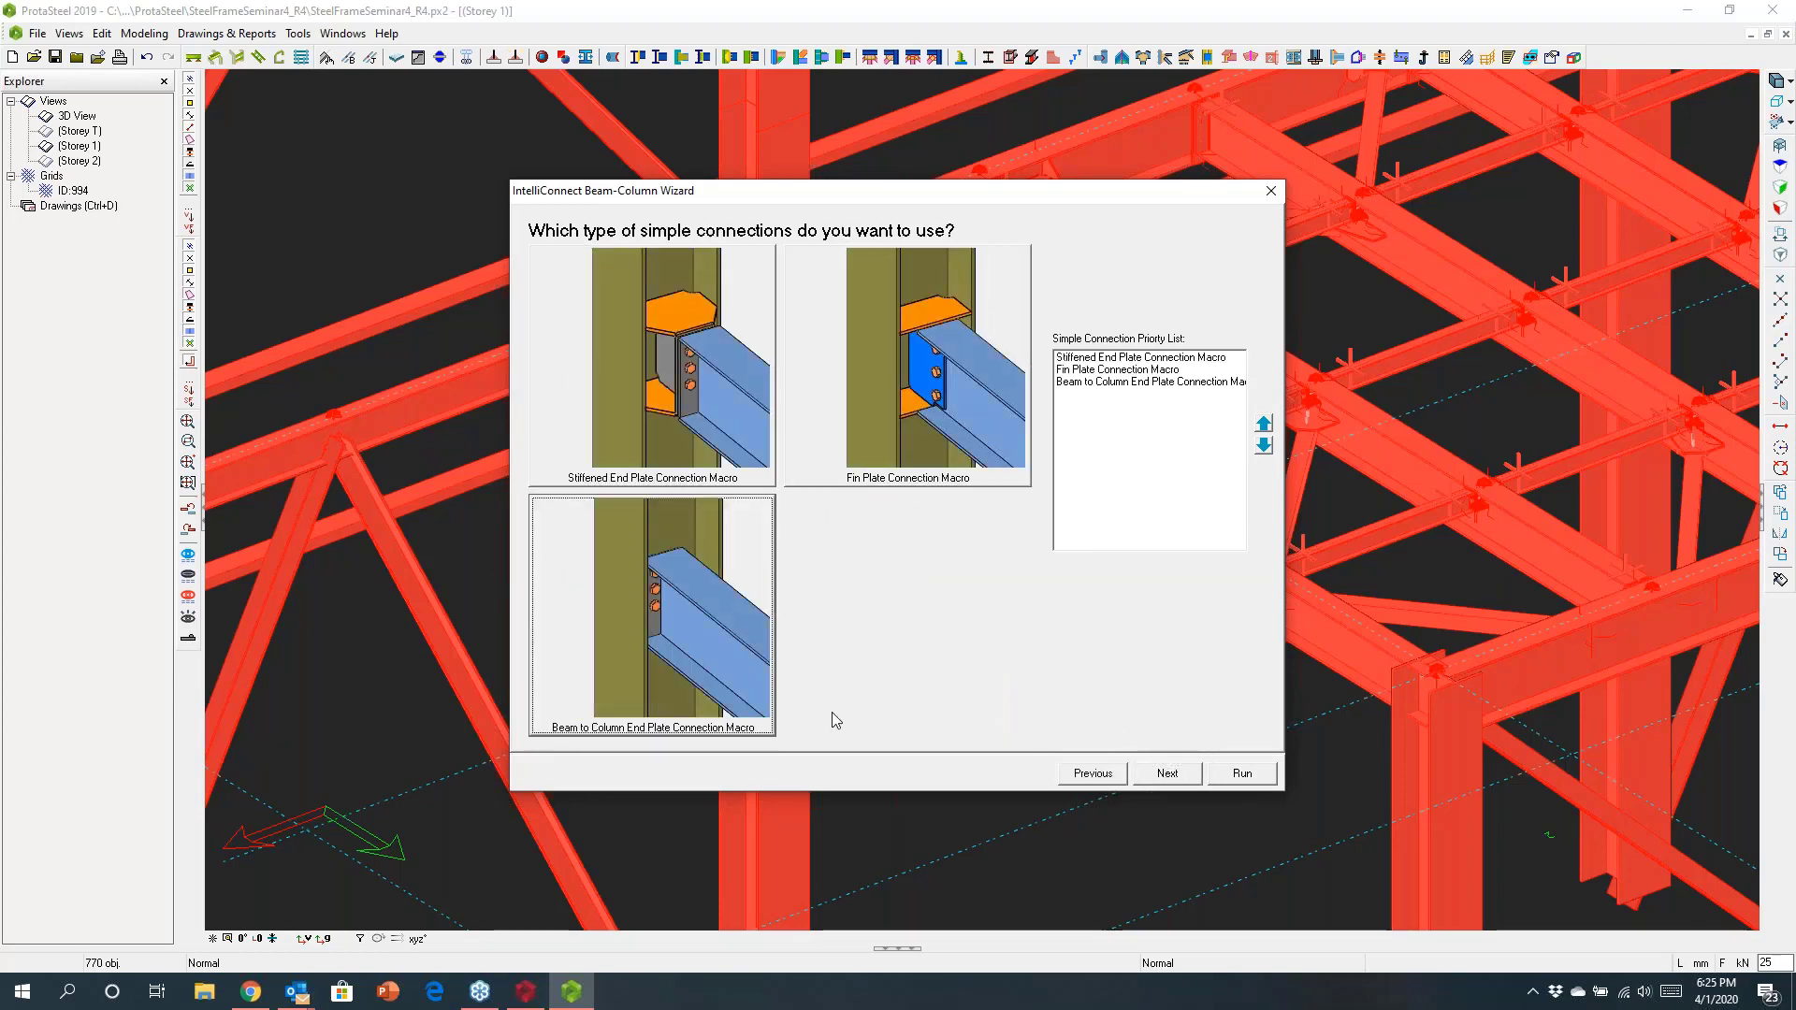
{"action": "left_click", "coordinate": [1165, 775]}
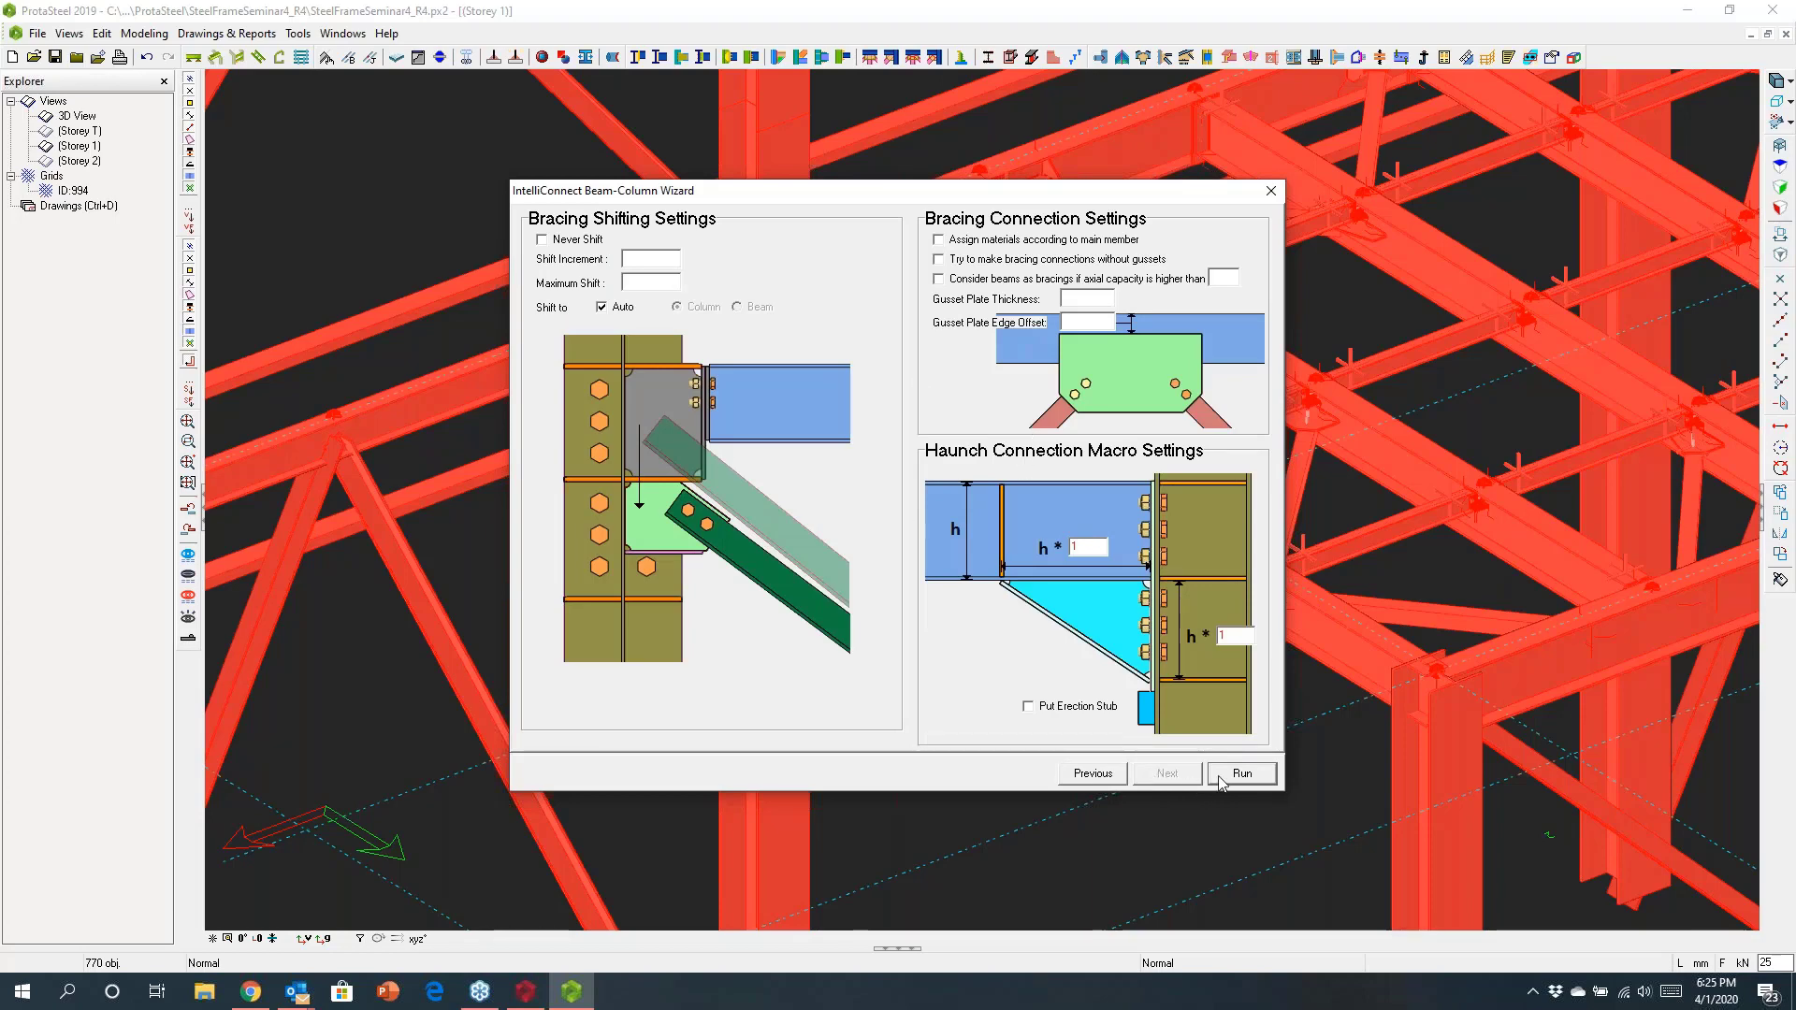
{"action": "left_click_drag", "start_coordinate": [1085, 195], "coordinate": [1532, 290]}
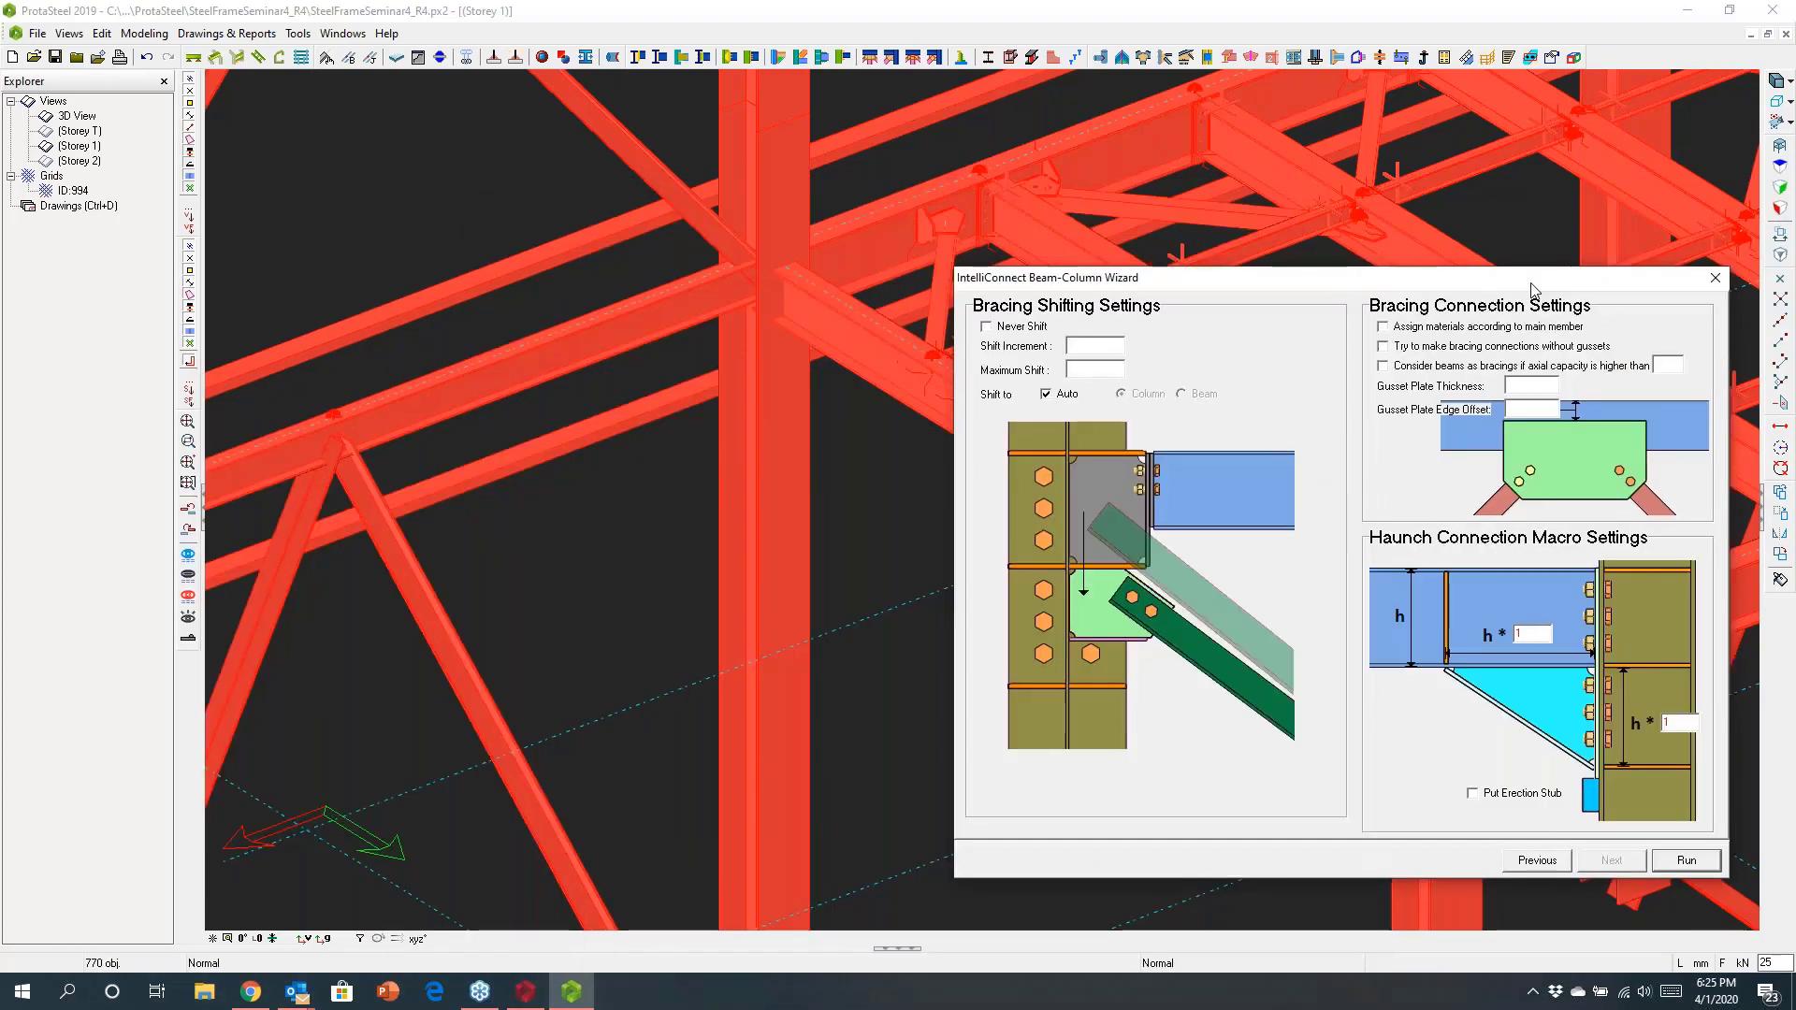
{"action": "left_click", "coordinate": [1660, 865]}
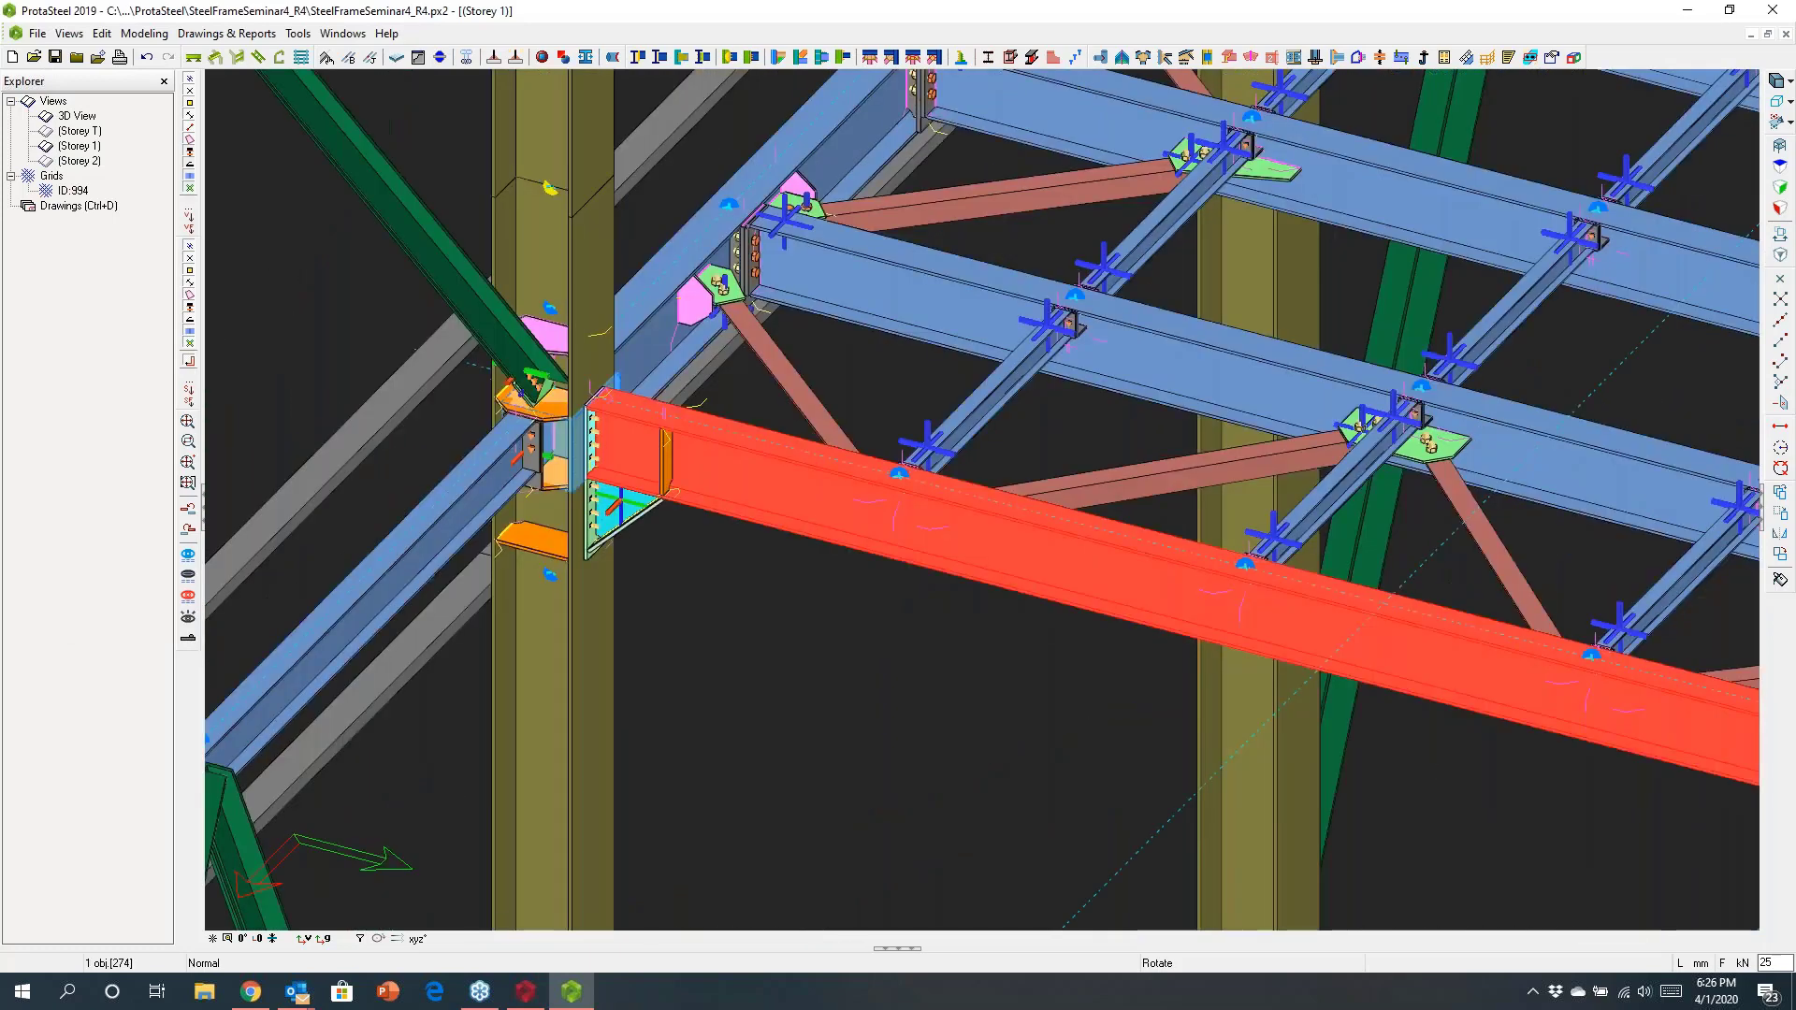
{"action": "middle_click_drag", "start_coordinate": [841, 561], "coordinate": [1534, 552]}
{"action": "middle_click_drag", "start_coordinate": [1309, 524], "coordinate": [659, 593]}
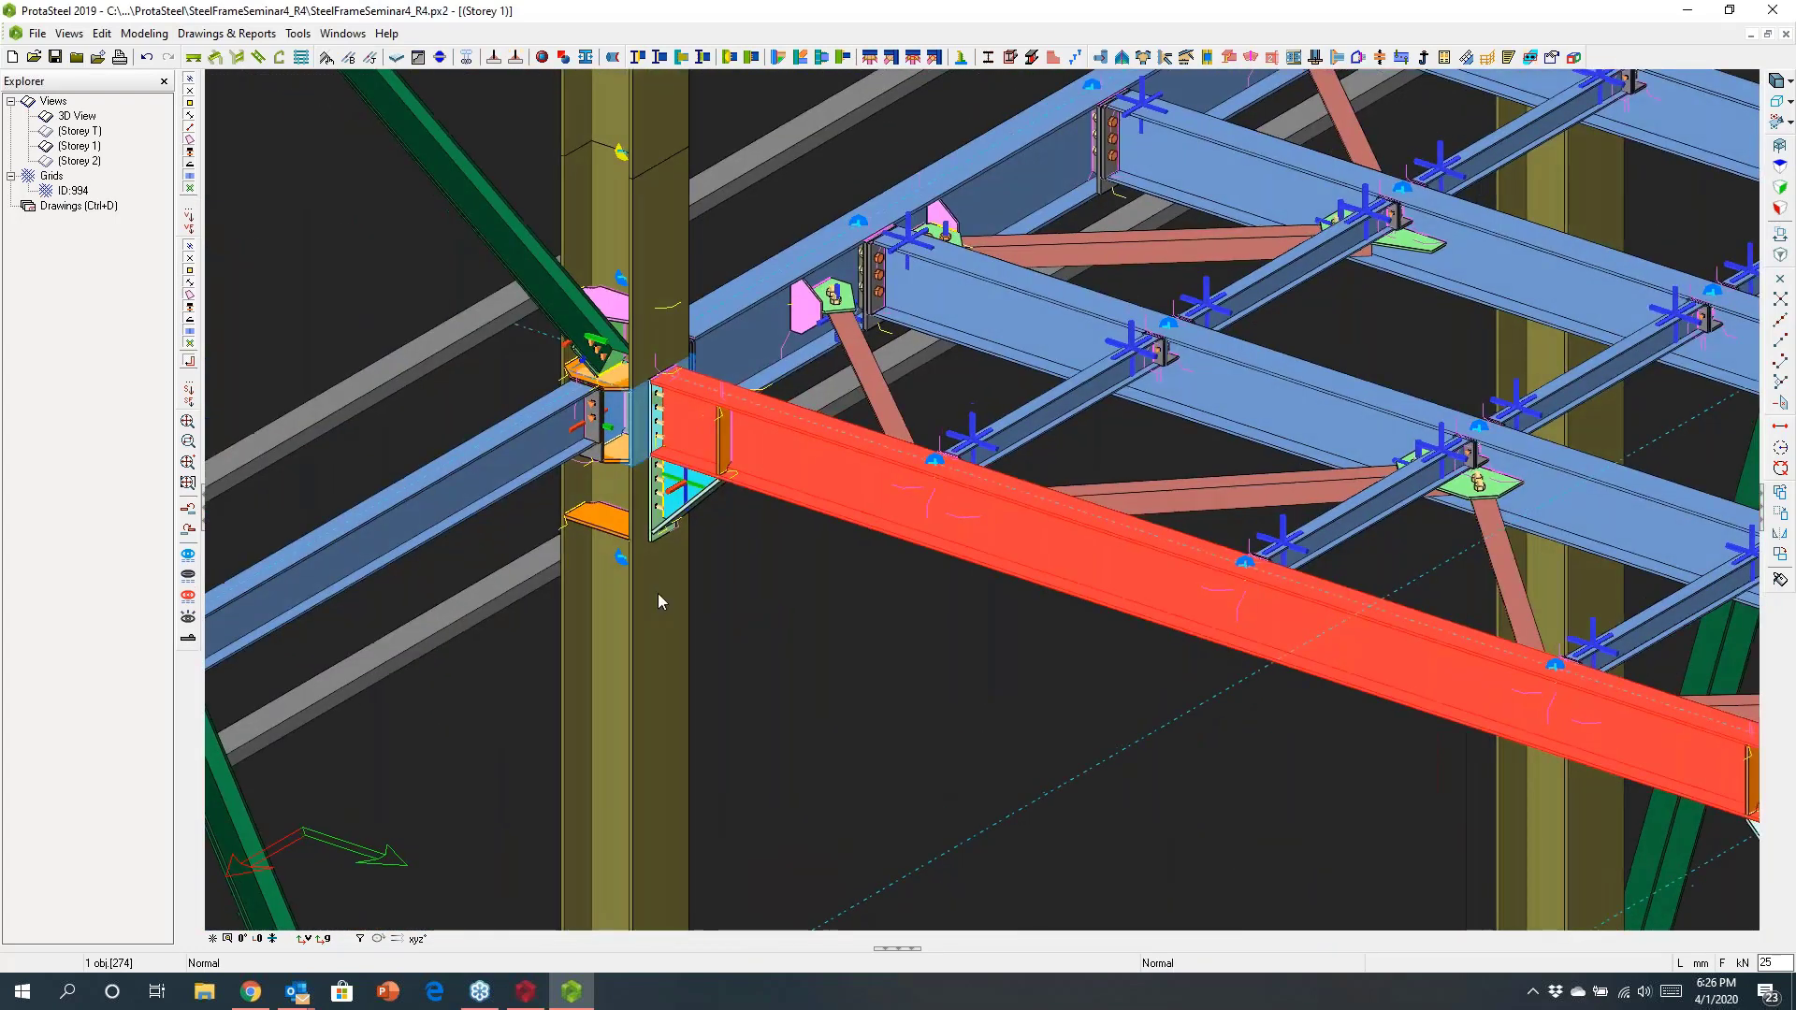
{"action": "left_click", "coordinate": [801, 584]}
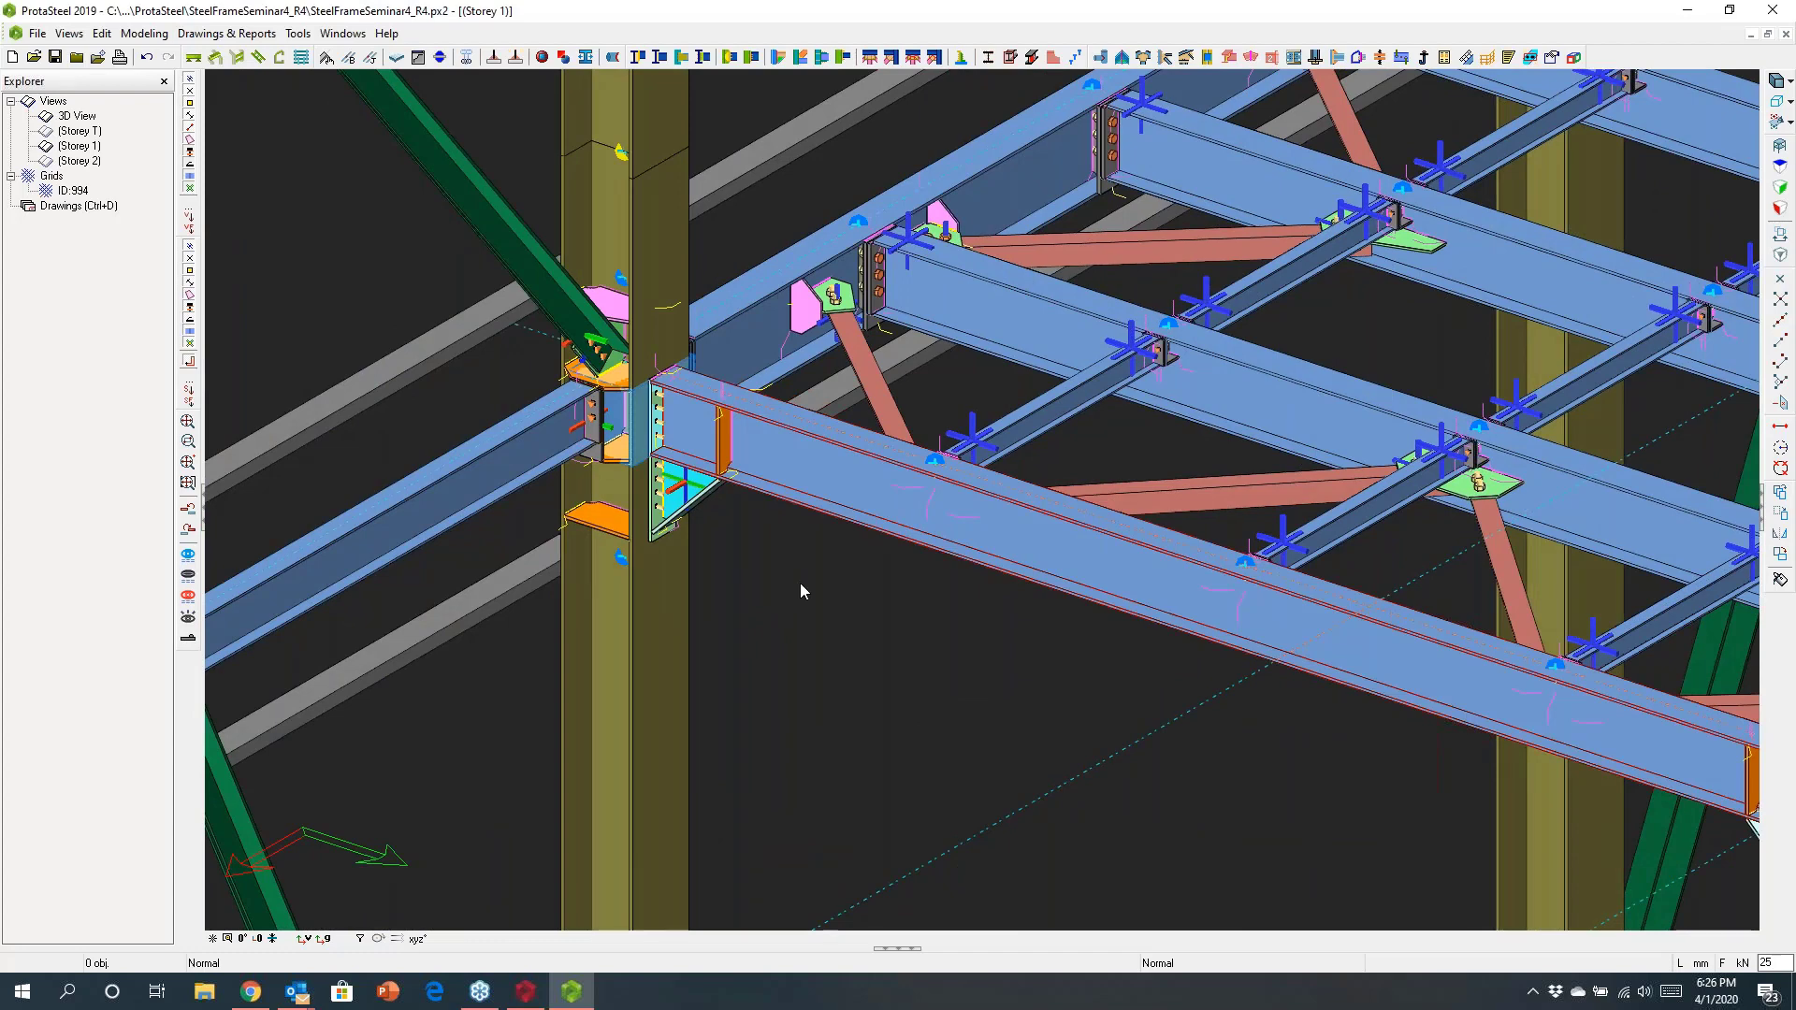
{"action": "scroll", "coordinate": [800, 584], "scroll_direction": "down", "scroll_amount": 6}
{"action": "middle_click_drag", "start_coordinate": [801, 584], "coordinate": [772, 499]}
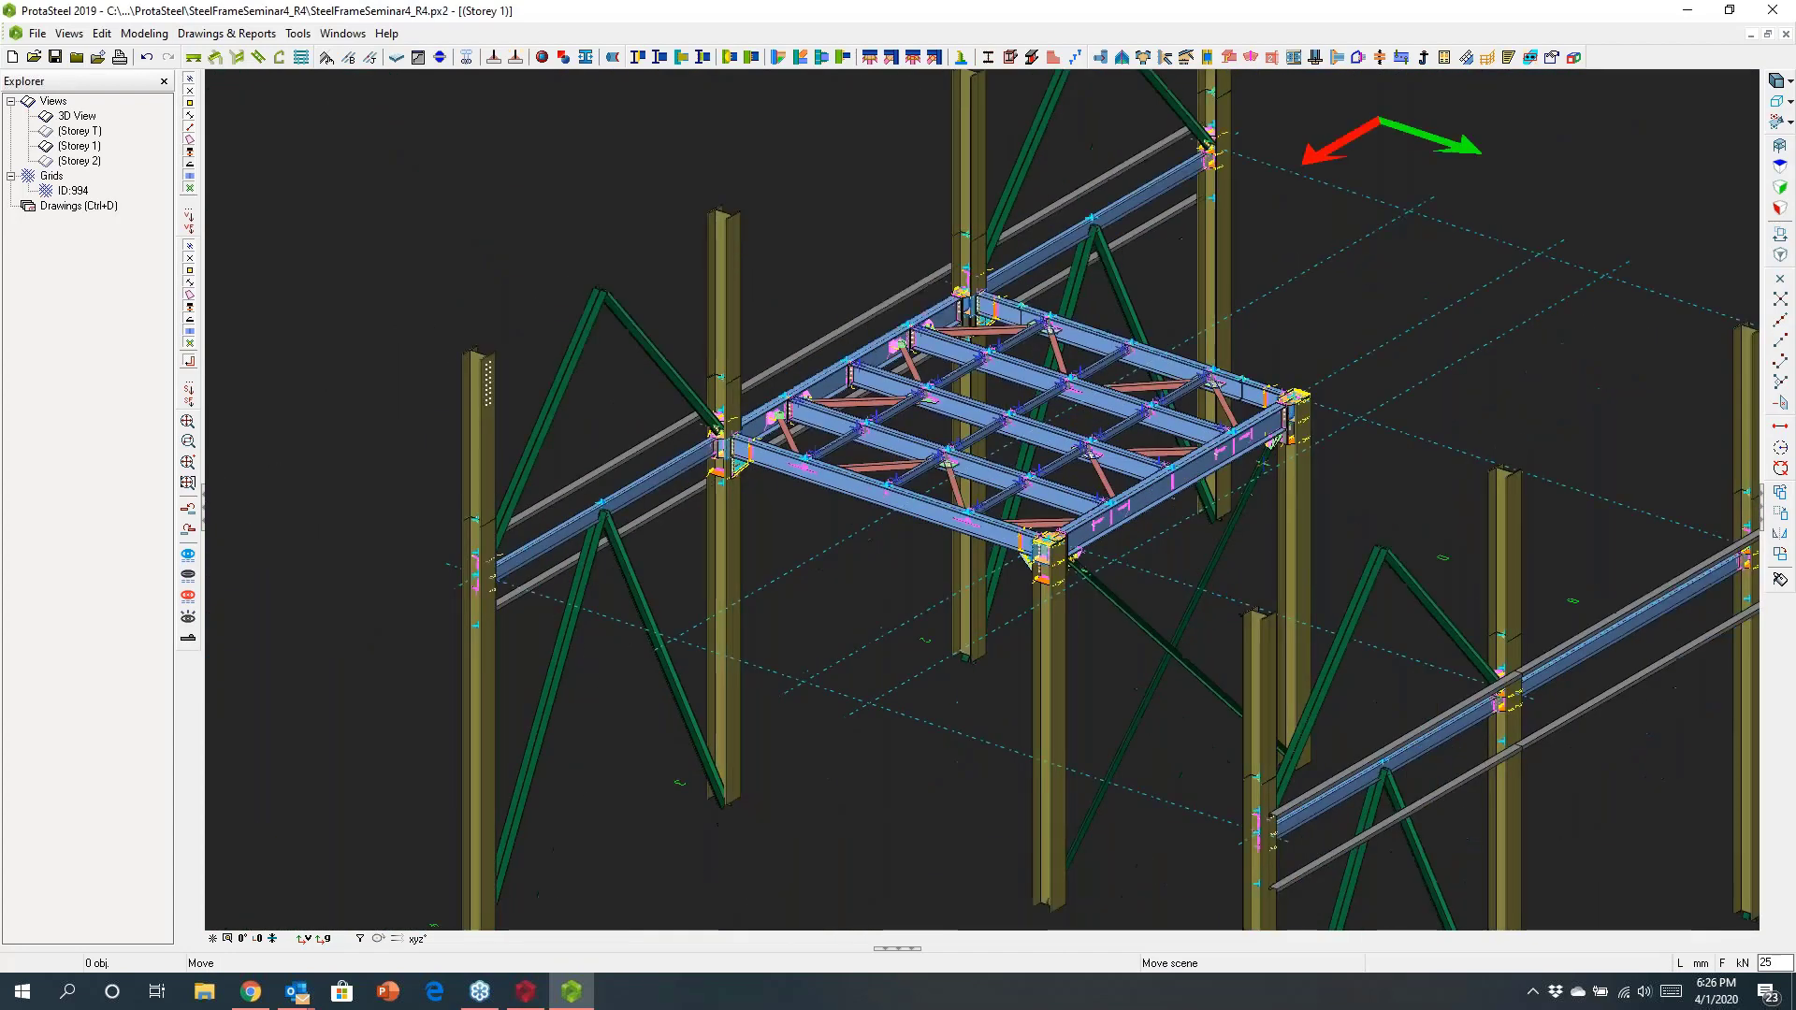
{"action": "scroll", "coordinate": [746, 539], "scroll_direction": "down", "scroll_amount": 3}
{"action": "left_click_drag", "start_coordinate": [408, 153], "coordinate": [1545, 924]}
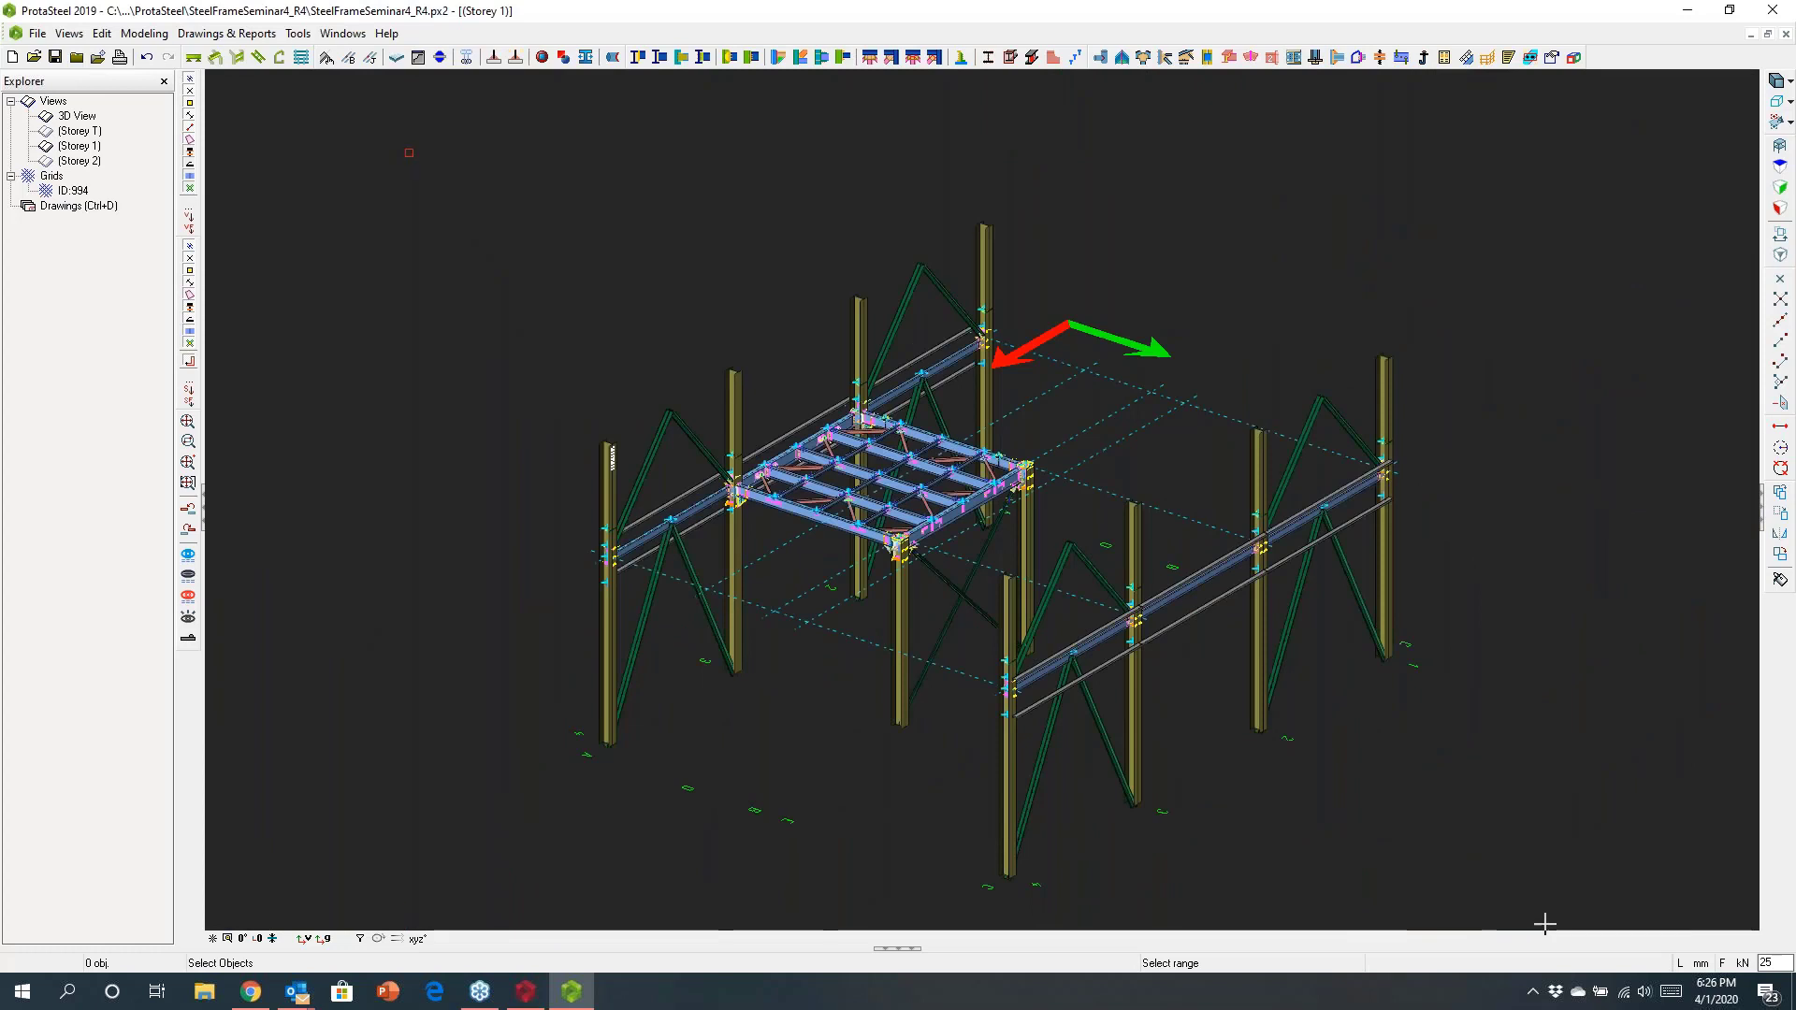
Step: Create splice connections for all selected frame members and dismiss the connection log
{"action": "left_click", "coordinate": [1471, 762]}
{"action": "right_click", "coordinate": [1471, 762]}
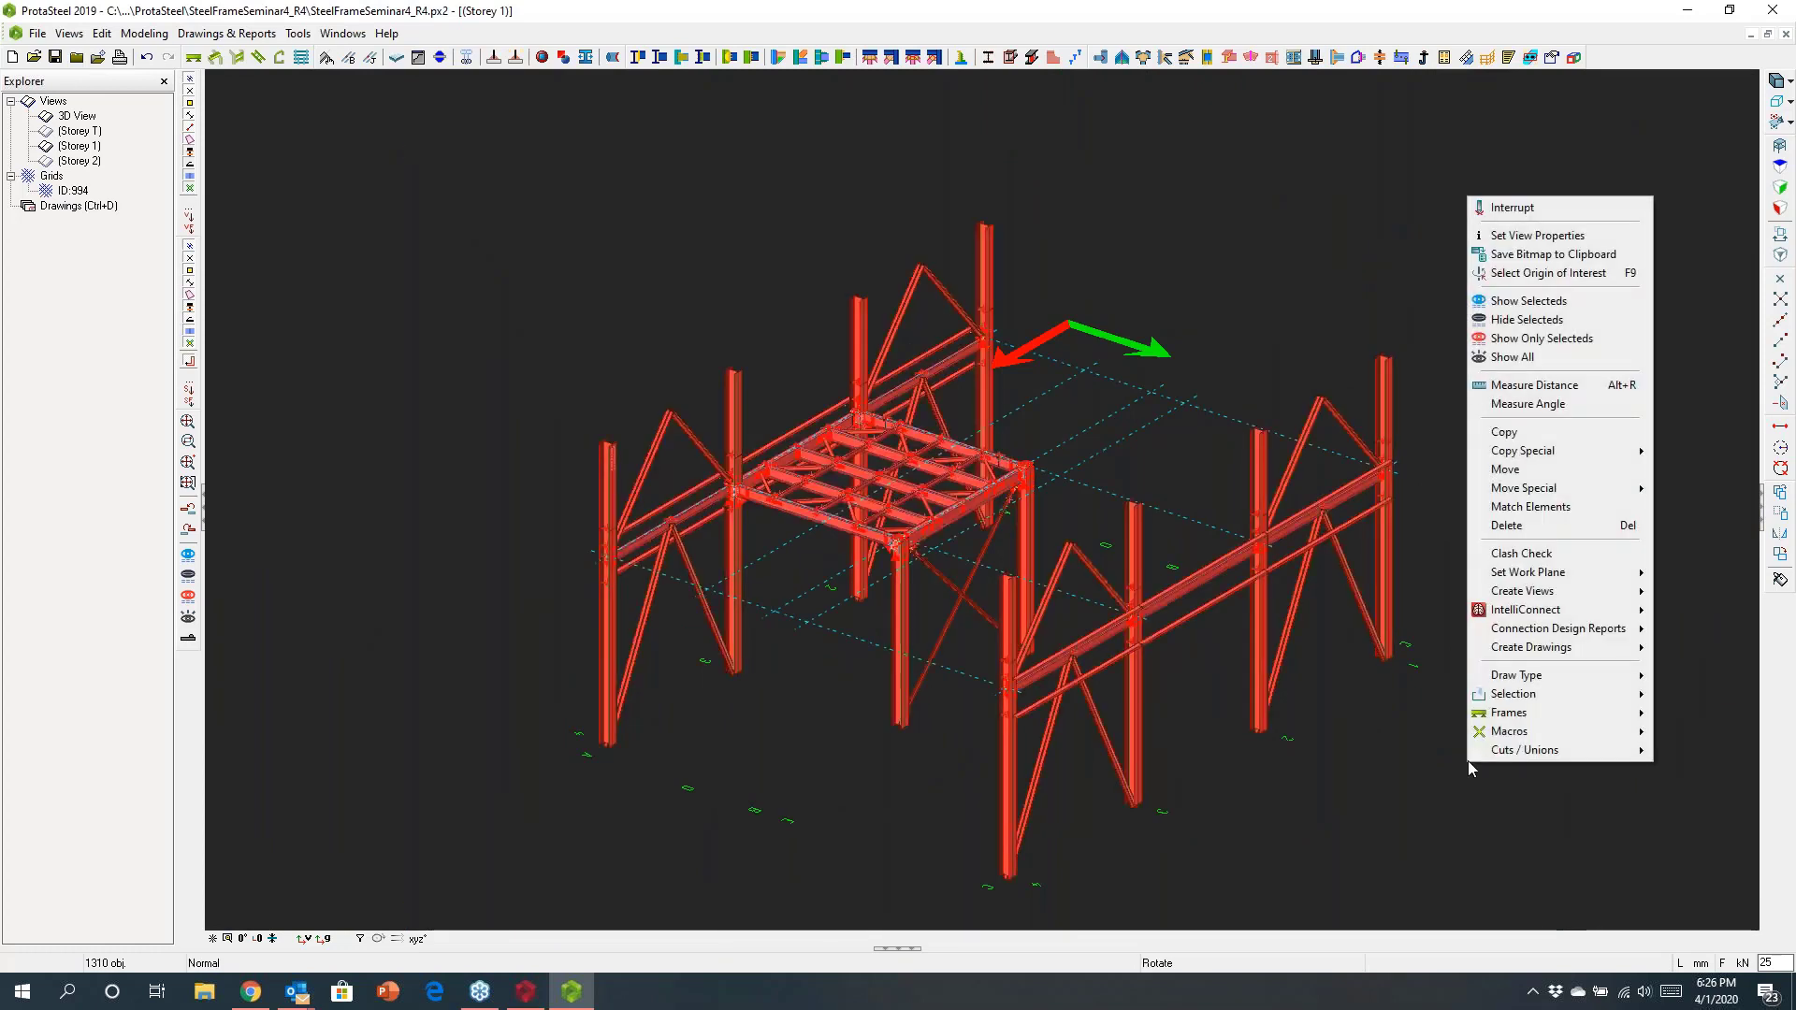
{"action": "mouse_move", "coordinate": [1541, 616]}
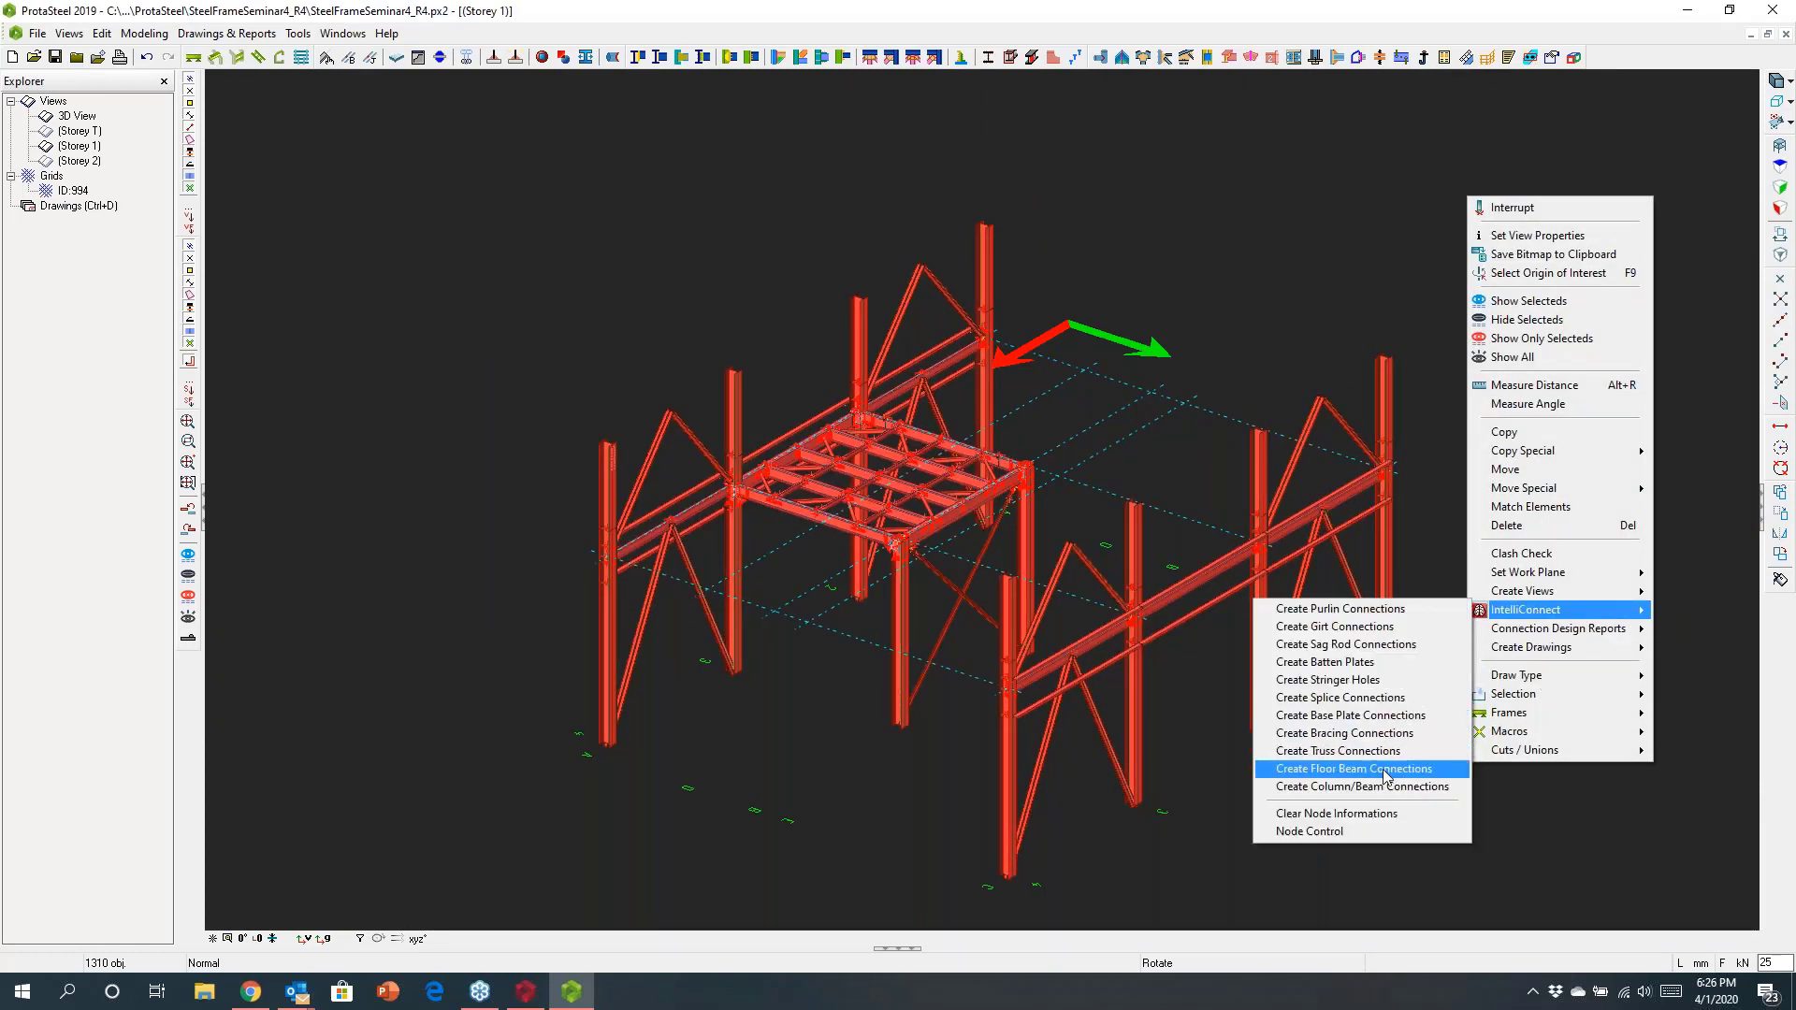
{"action": "left_click", "coordinate": [1365, 699]}
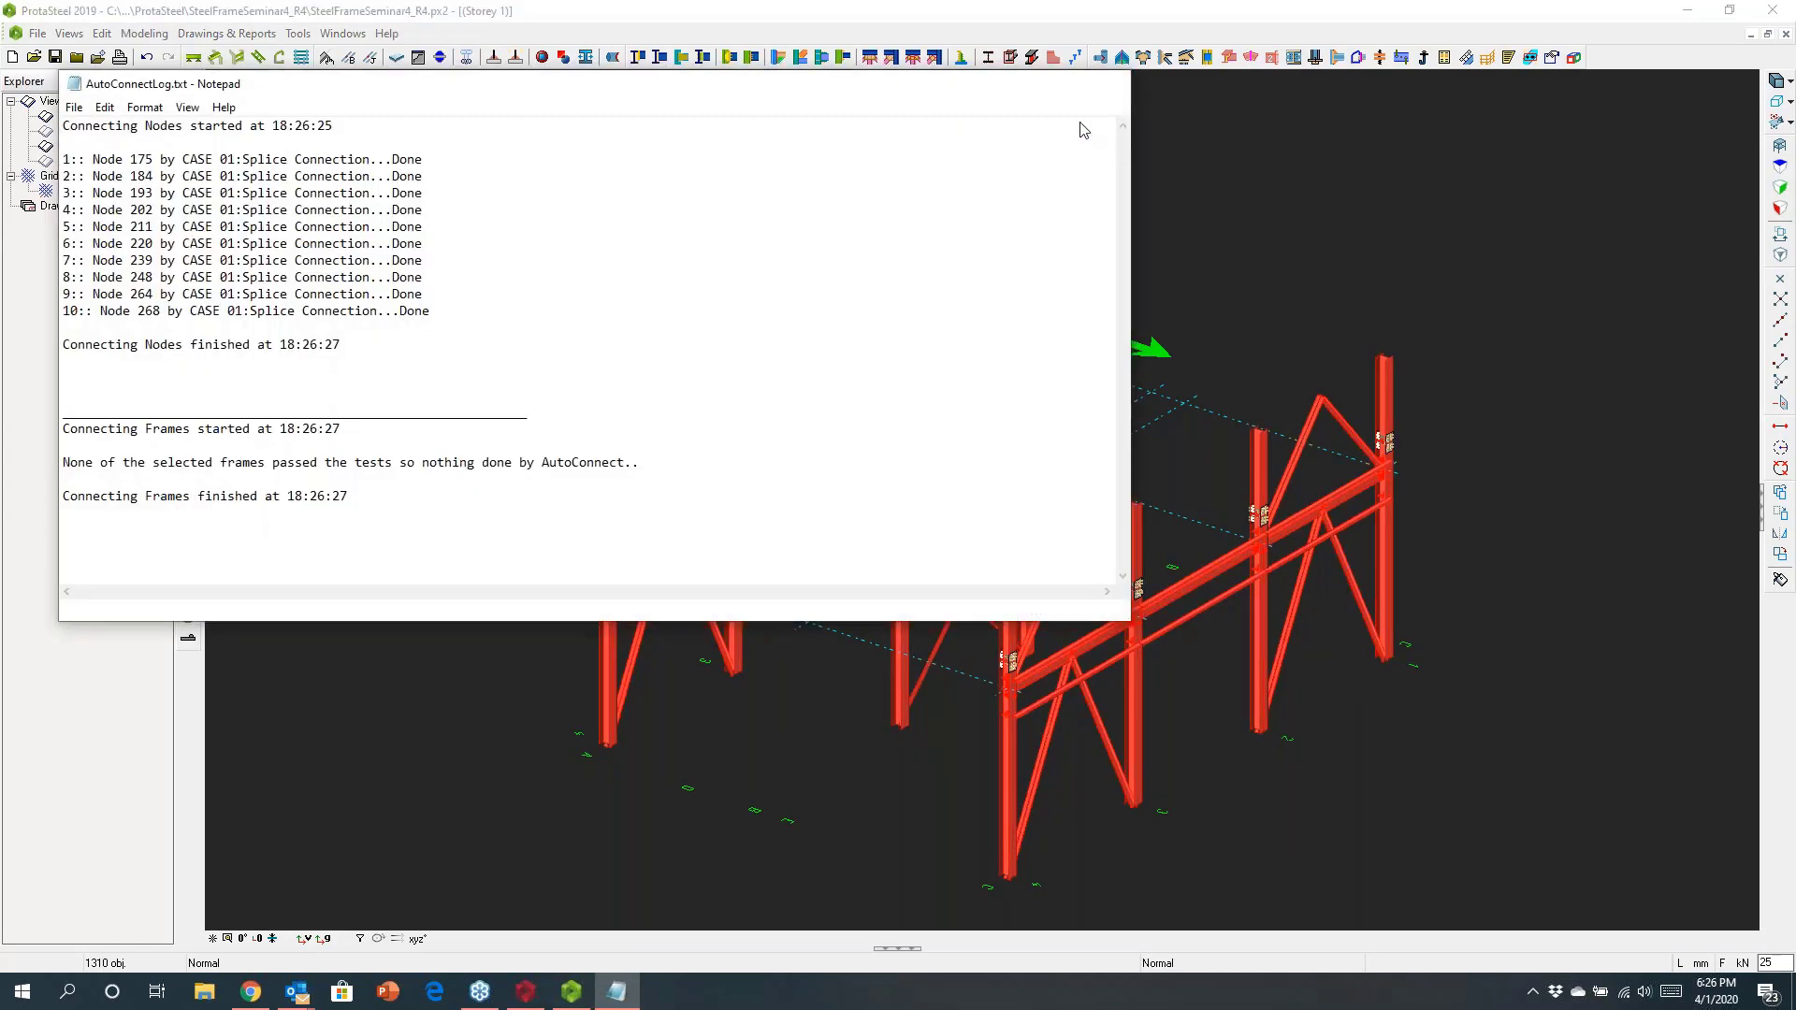
{"action": "left_click", "coordinate": [1109, 84]}
Step: Inspect the full 3D model, looking closer at the mezzanine framing
{"action": "middle_click_drag", "start_coordinate": [654, 421], "coordinate": [849, 478]}
{"action": "scroll", "coordinate": [849, 478], "scroll_direction": "up", "scroll_amount": 6}
{"action": "scroll", "coordinate": [847, 477], "scroll_direction": "down", "scroll_amount": 7}
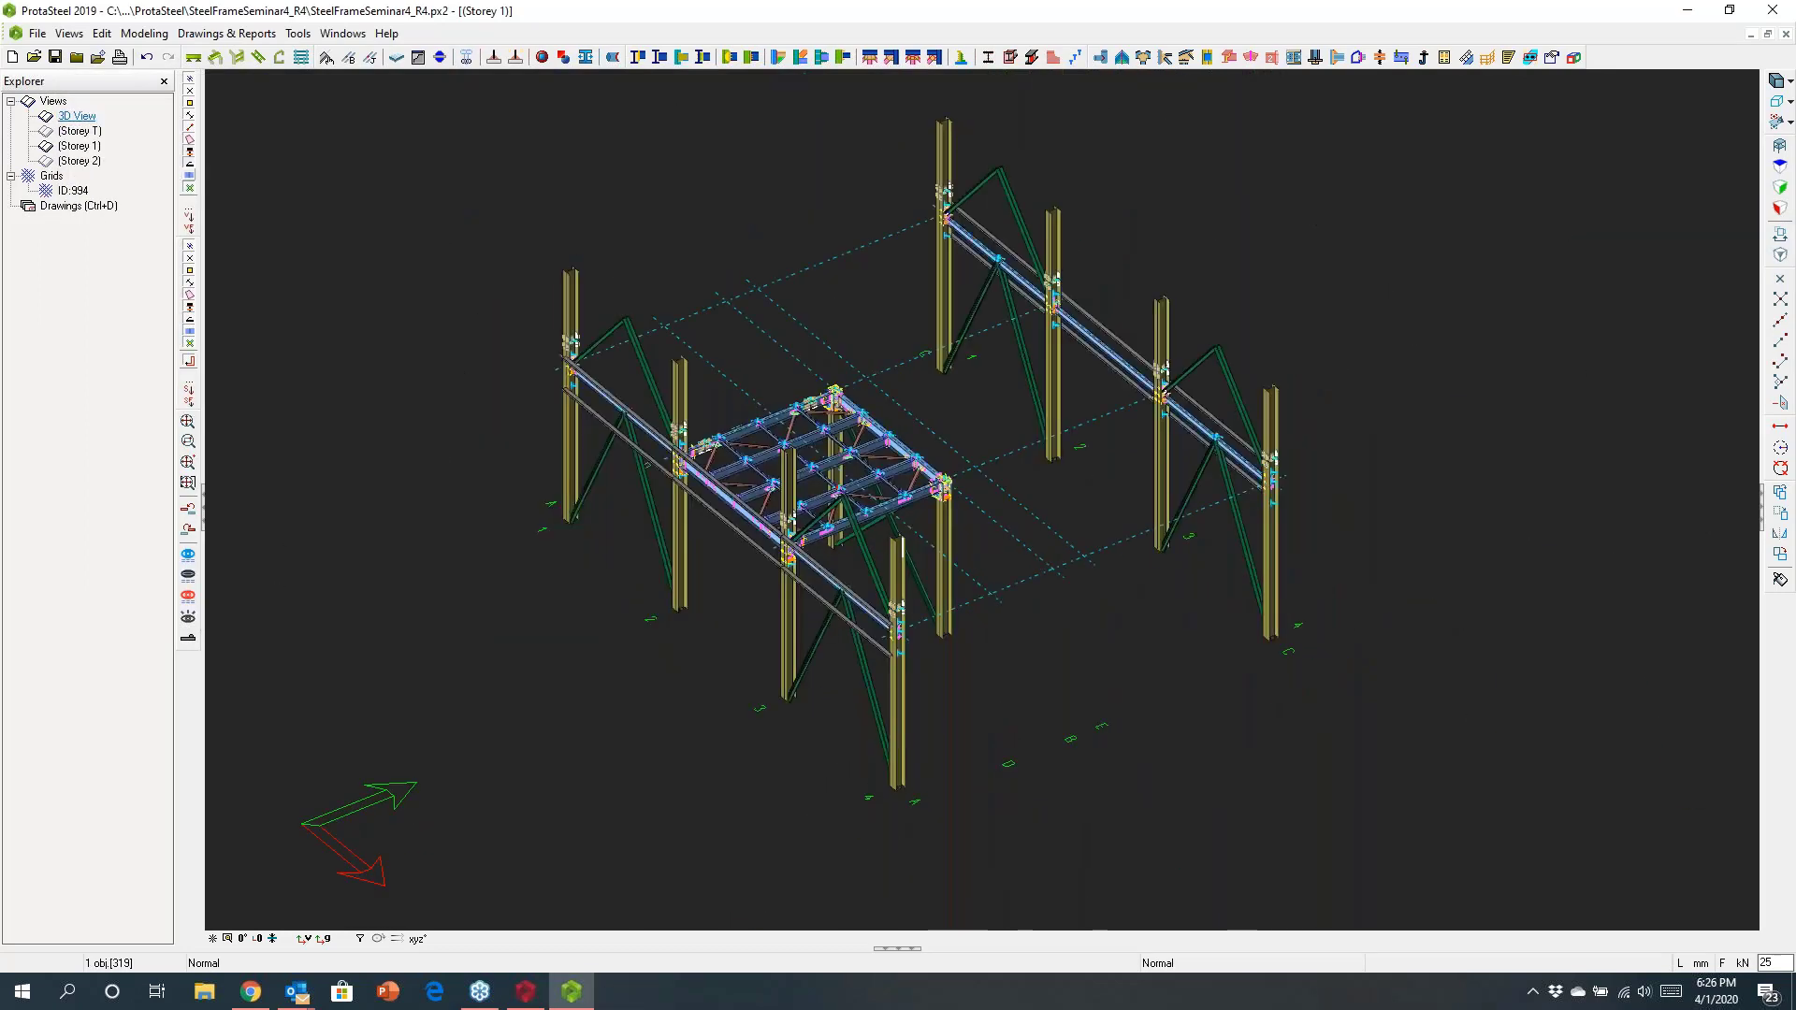
{"action": "left_click", "coordinate": [76, 116]}
{"action": "scroll", "coordinate": [924, 578], "scroll_direction": "up", "scroll_amount": 5}
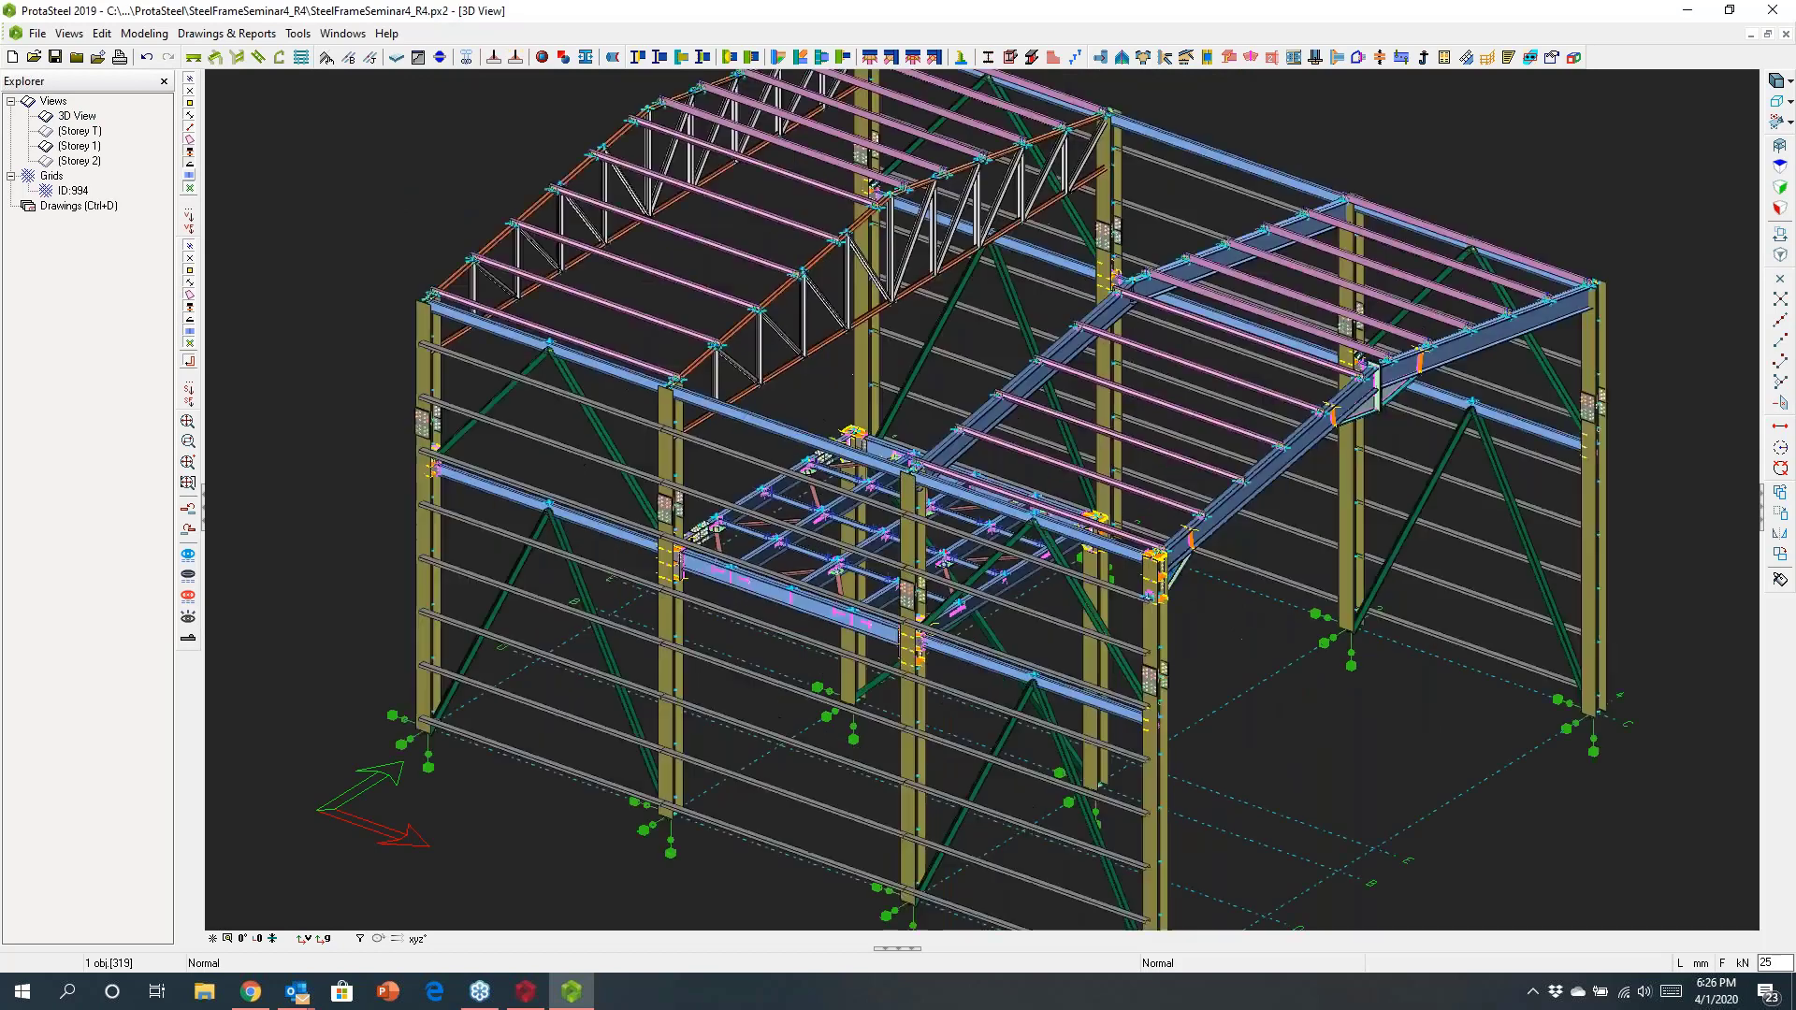
{"action": "middle_click_drag", "start_coordinate": [926, 578], "coordinate": [1000, 542]}
{"action": "scroll", "coordinate": [1000, 542], "scroll_direction": "down", "scroll_amount": 5}
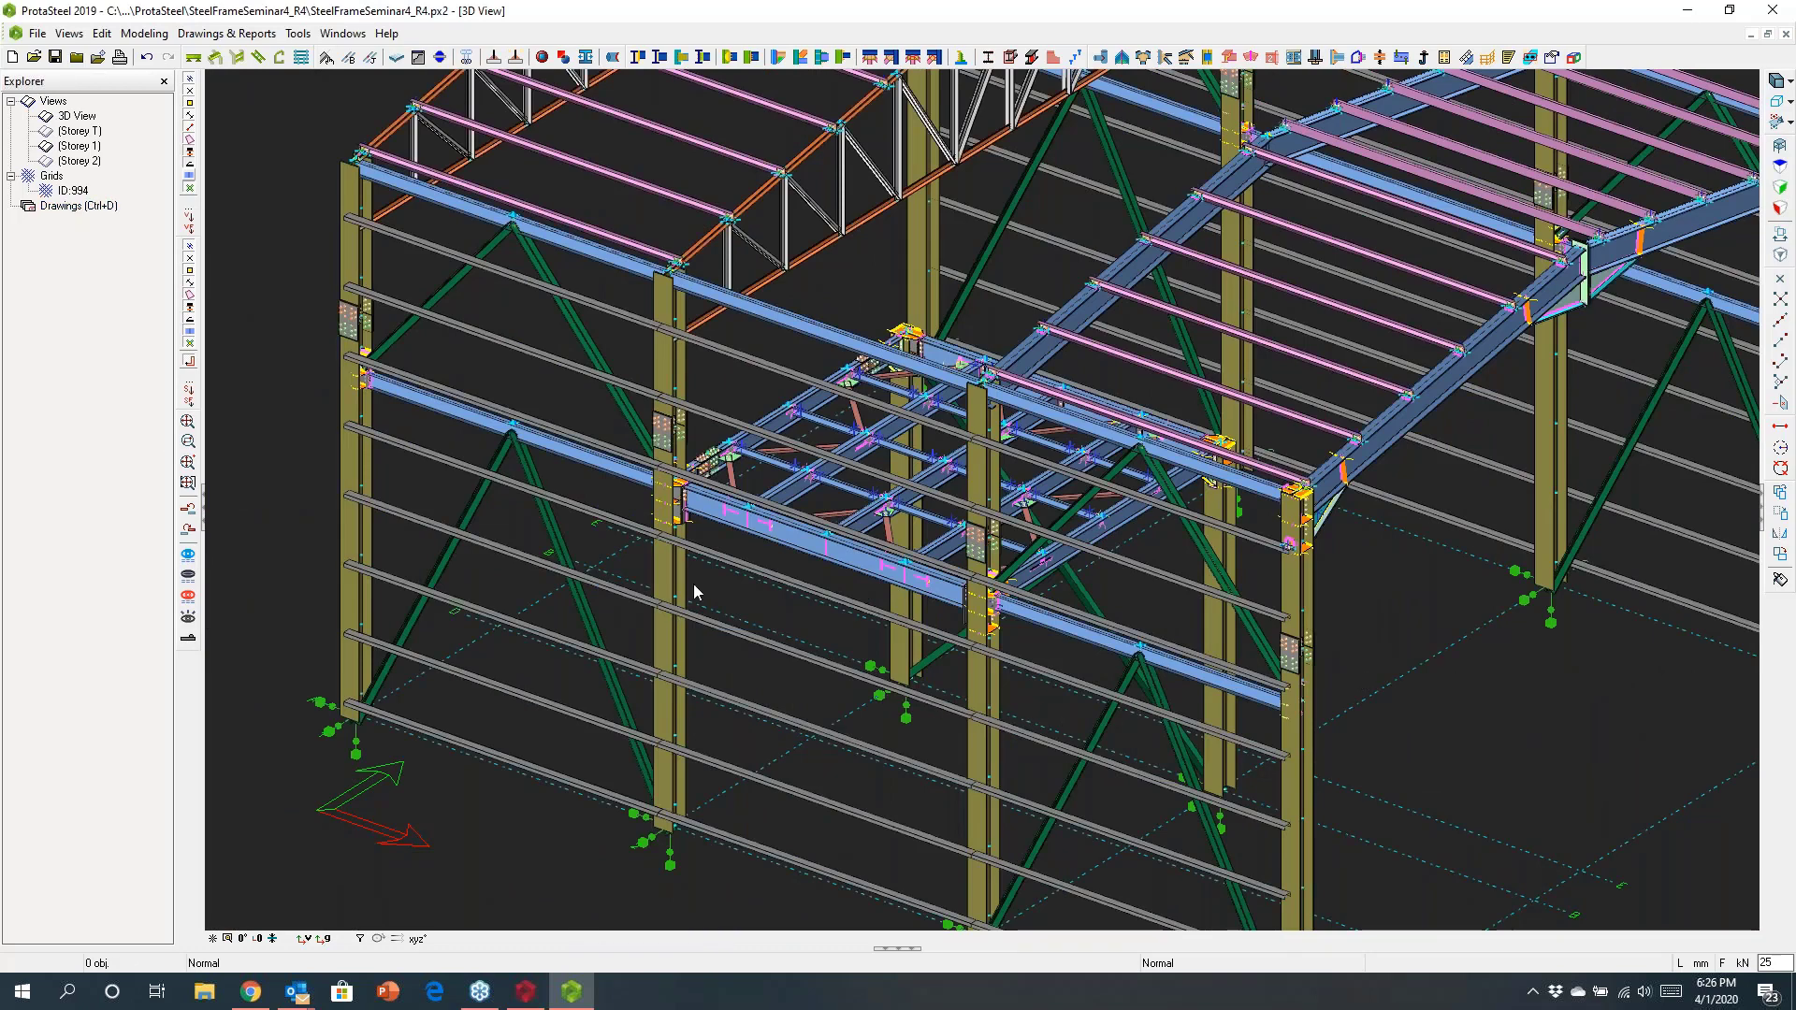
Step: Show the Storey 1 view, zoom to the column-beam joint and select its parts
{"action": "double_click", "coordinate": [79, 145]}
{"action": "middle_click_drag", "start_coordinate": [975, 602], "coordinate": [821, 539]}
{"action": "scroll", "coordinate": [819, 540], "scroll_direction": "up", "scroll_amount": 2}
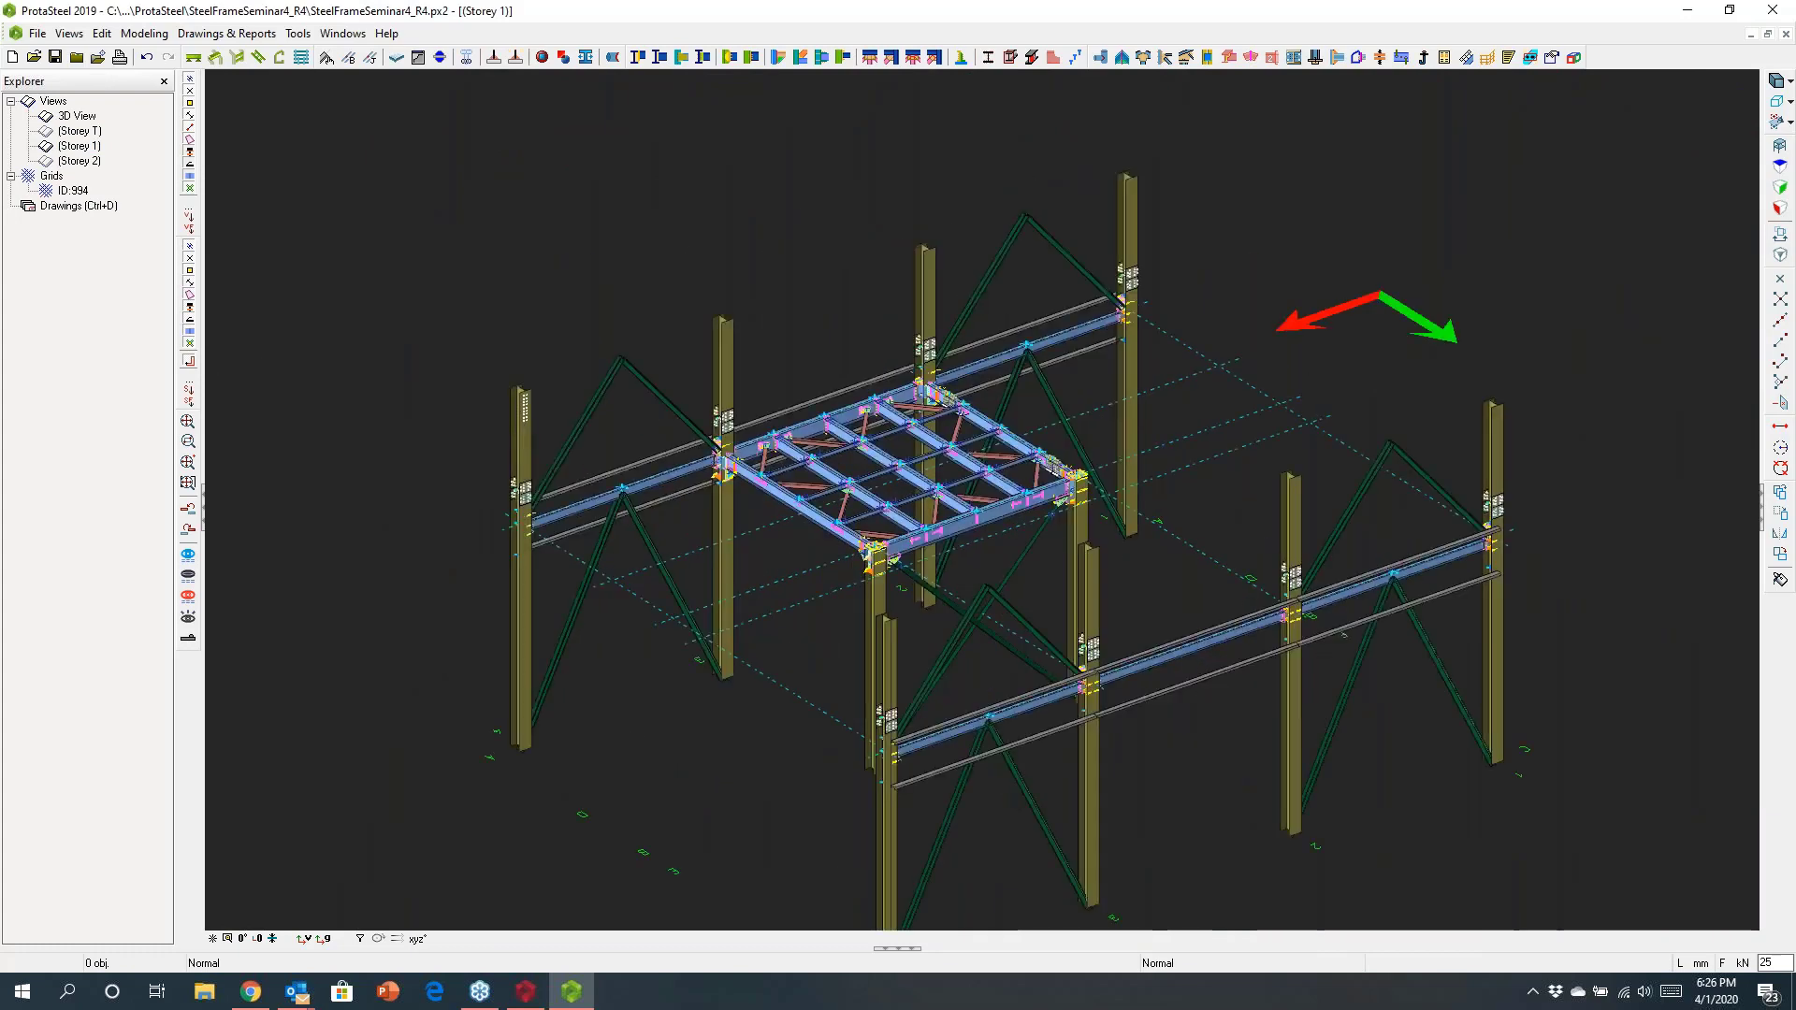
{"action": "scroll", "coordinate": [687, 468], "scroll_direction": "up", "scroll_amount": 2}
{"action": "scroll", "coordinate": [688, 468], "scroll_direction": "up", "scroll_amount": 3}
{"action": "scroll", "coordinate": [668, 477], "scroll_direction": "up", "scroll_amount": 1}
{"action": "middle_click_drag", "start_coordinate": [756, 594], "coordinate": [708, 548]}
{"action": "scroll", "coordinate": [708, 540], "scroll_direction": "up", "scroll_amount": 2}
{"action": "left_click_drag", "start_coordinate": [547, 321], "coordinate": [908, 659]}
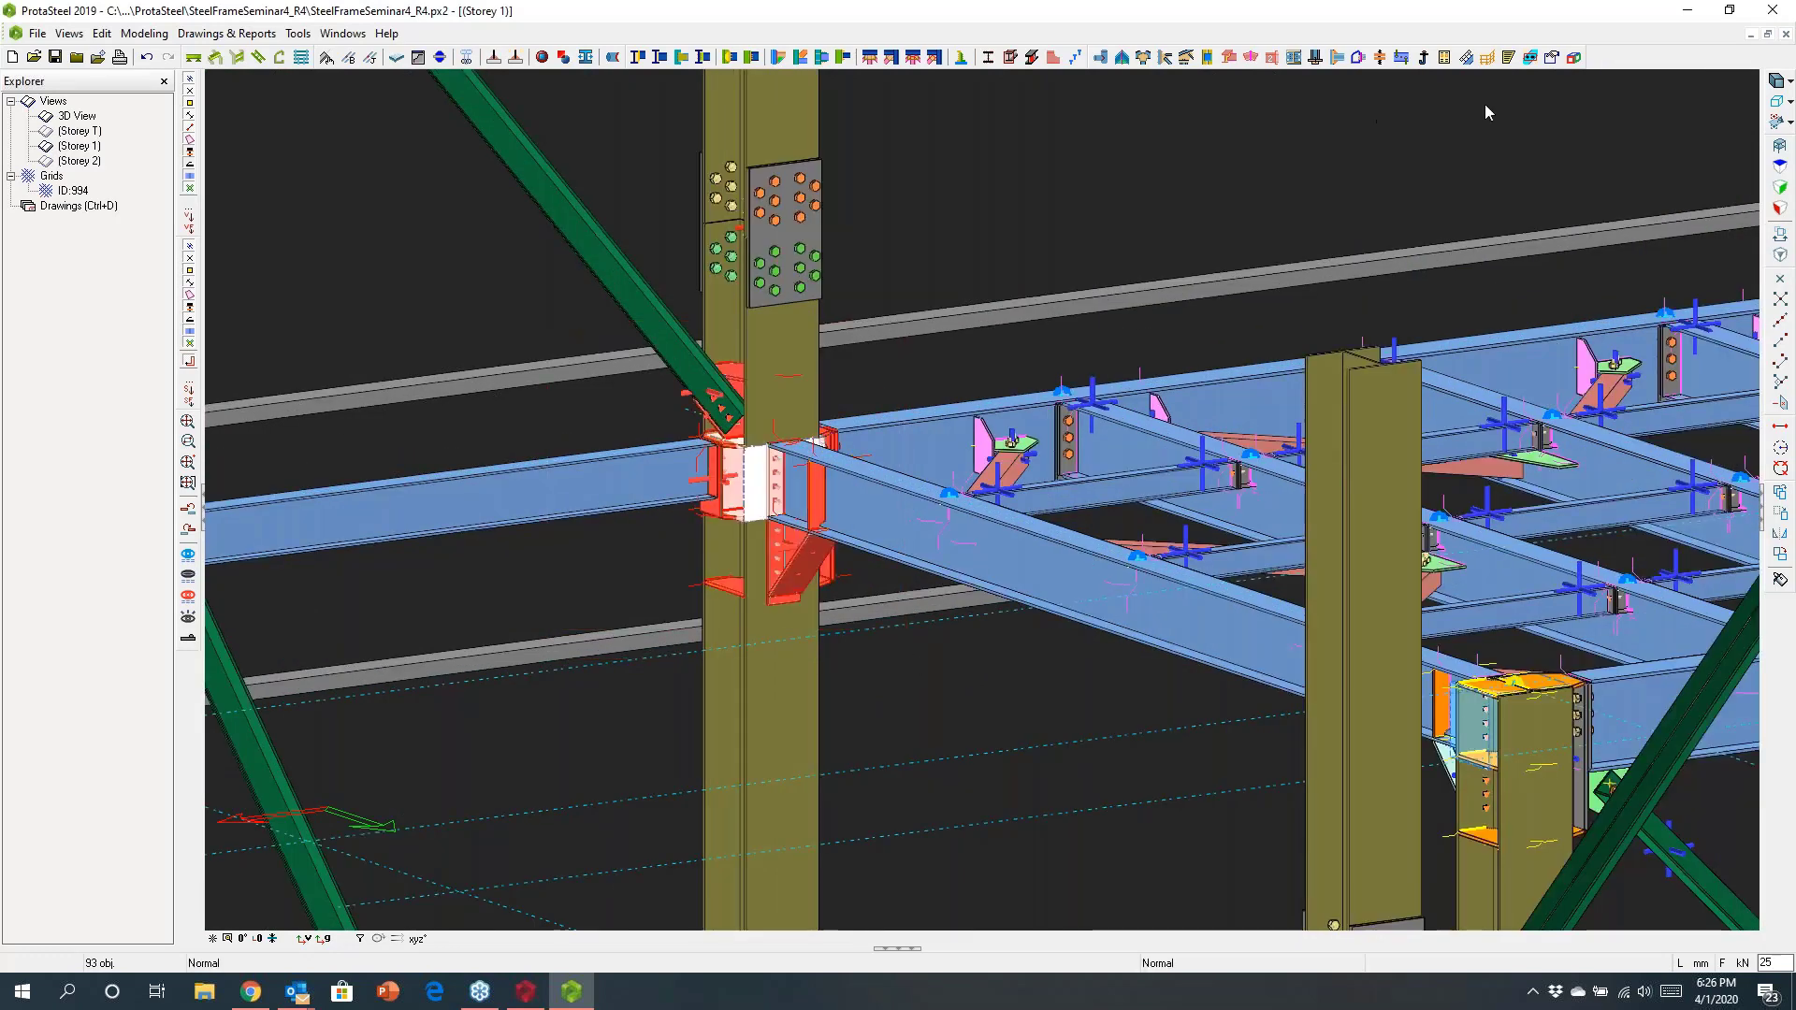
Step: Add a new detail item named cbc1 in the Detail Item Manager
{"action": "left_click", "coordinate": [1563, 62]}
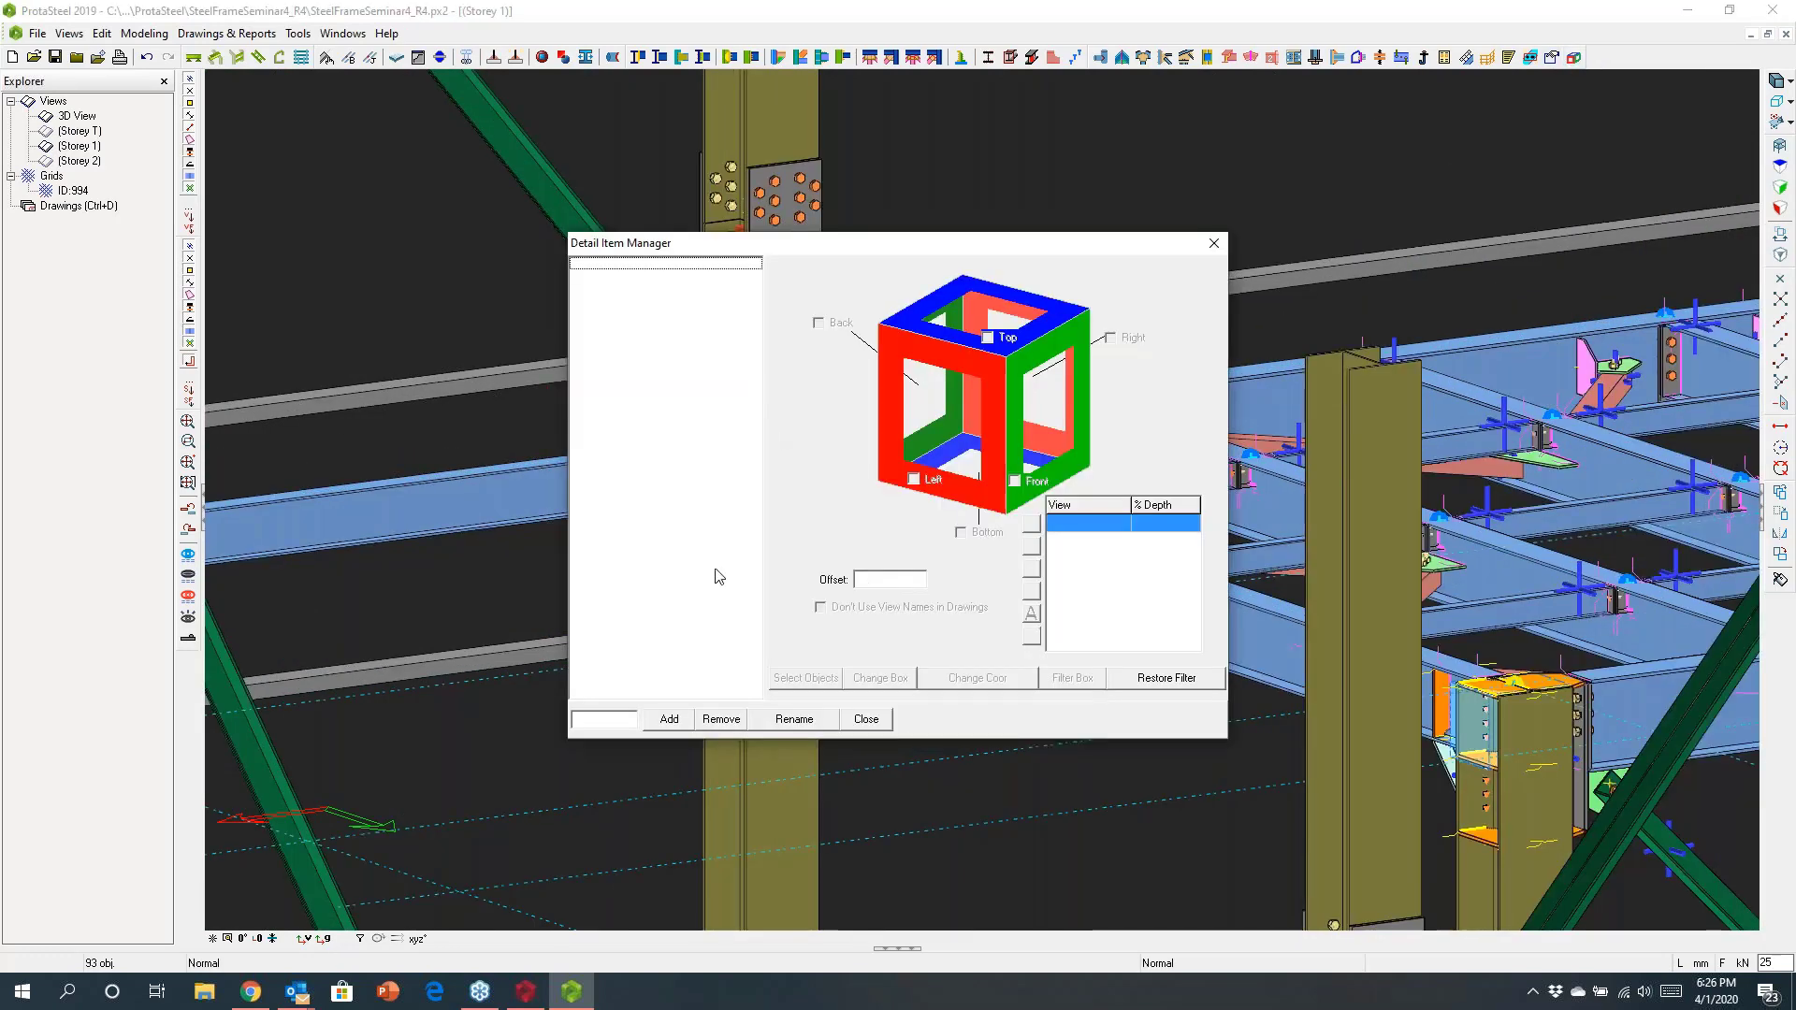
{"action": "left_click", "coordinate": [607, 722]}
{"action": "type", "text": "cbc"}
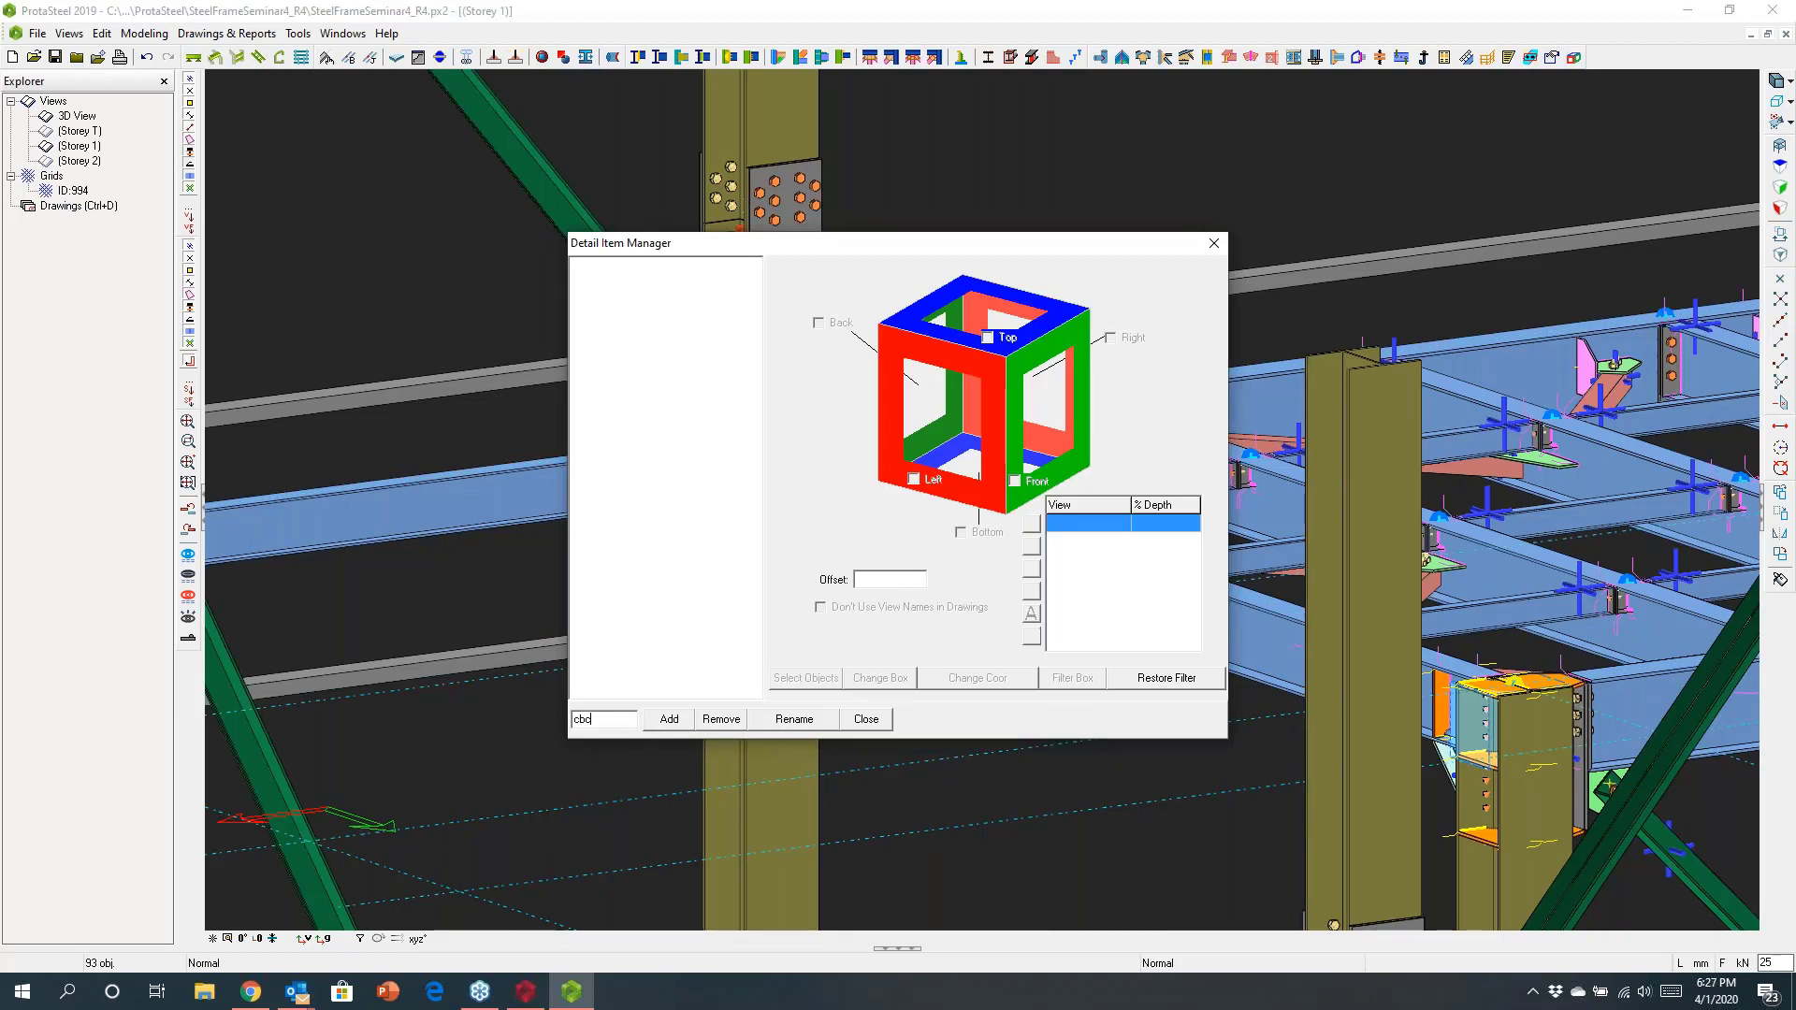
{"action": "type", "text": "1"}
{"action": "left_click", "coordinate": [668, 718]}
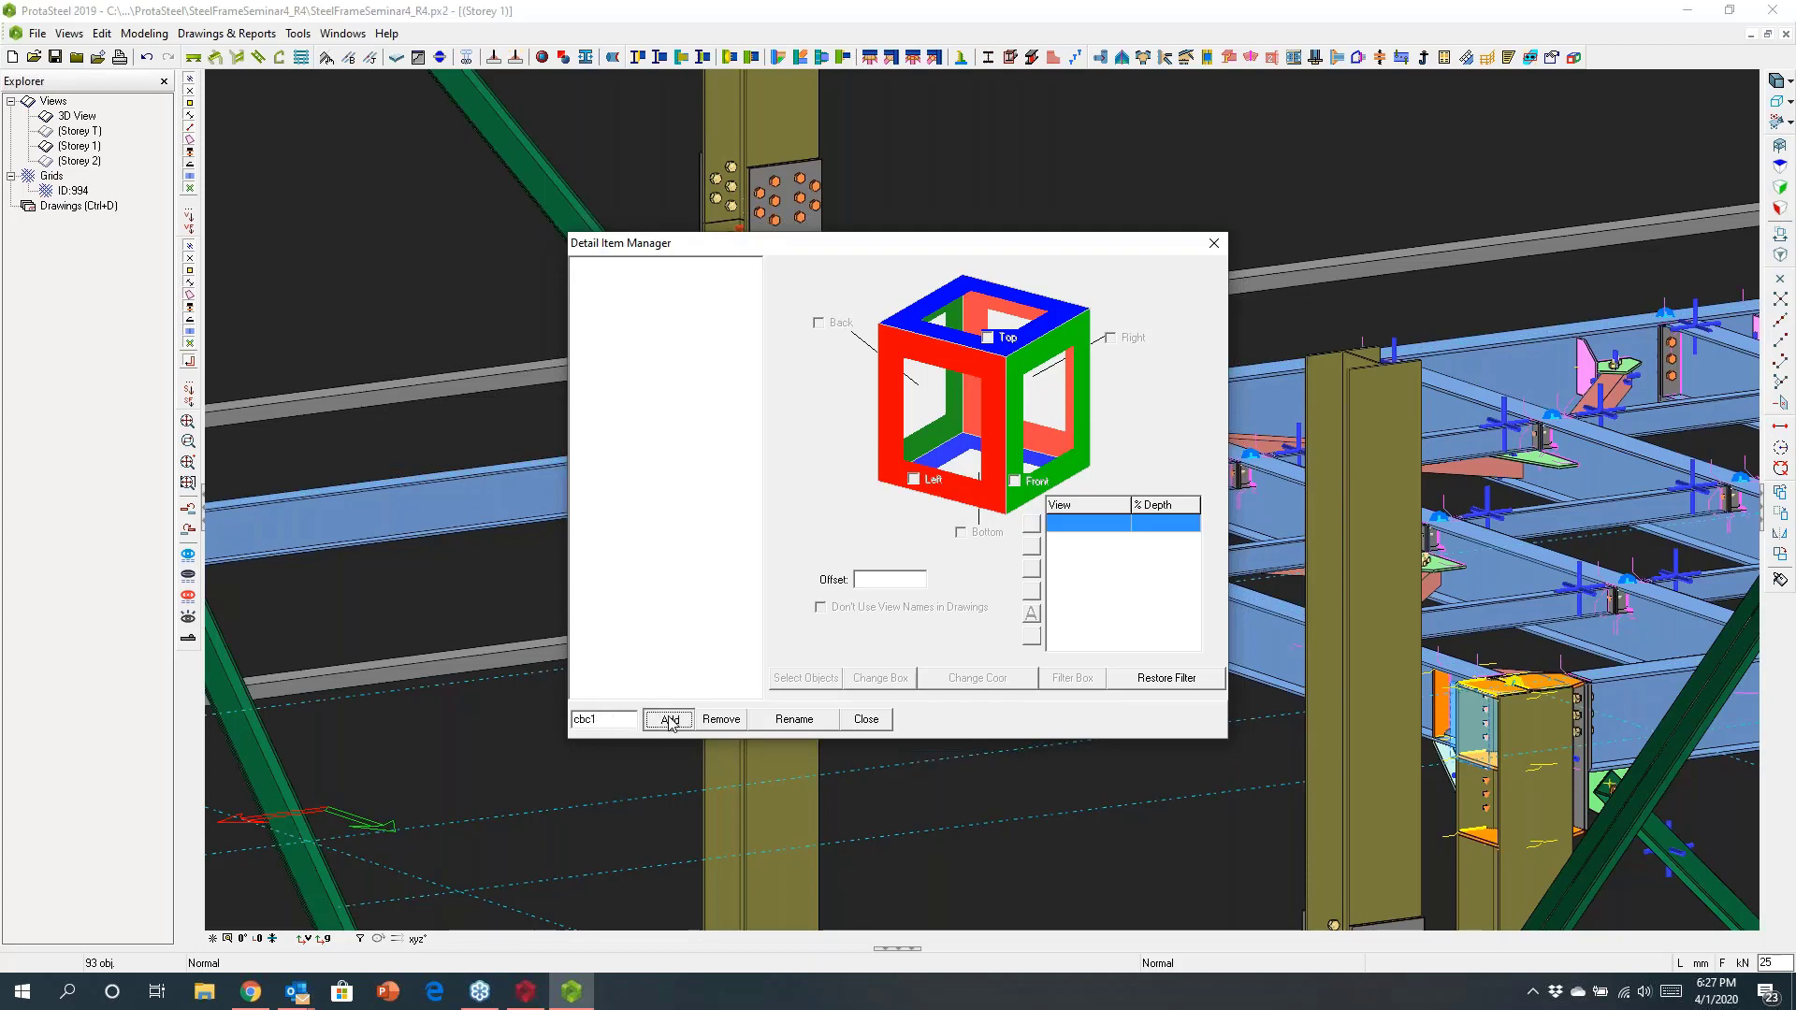
Step: Pick the column, both beams and the diagonal brace to create cbc1's view box
{"action": "left_click_drag", "start_coordinate": [884, 255], "coordinate": [1244, 250]}
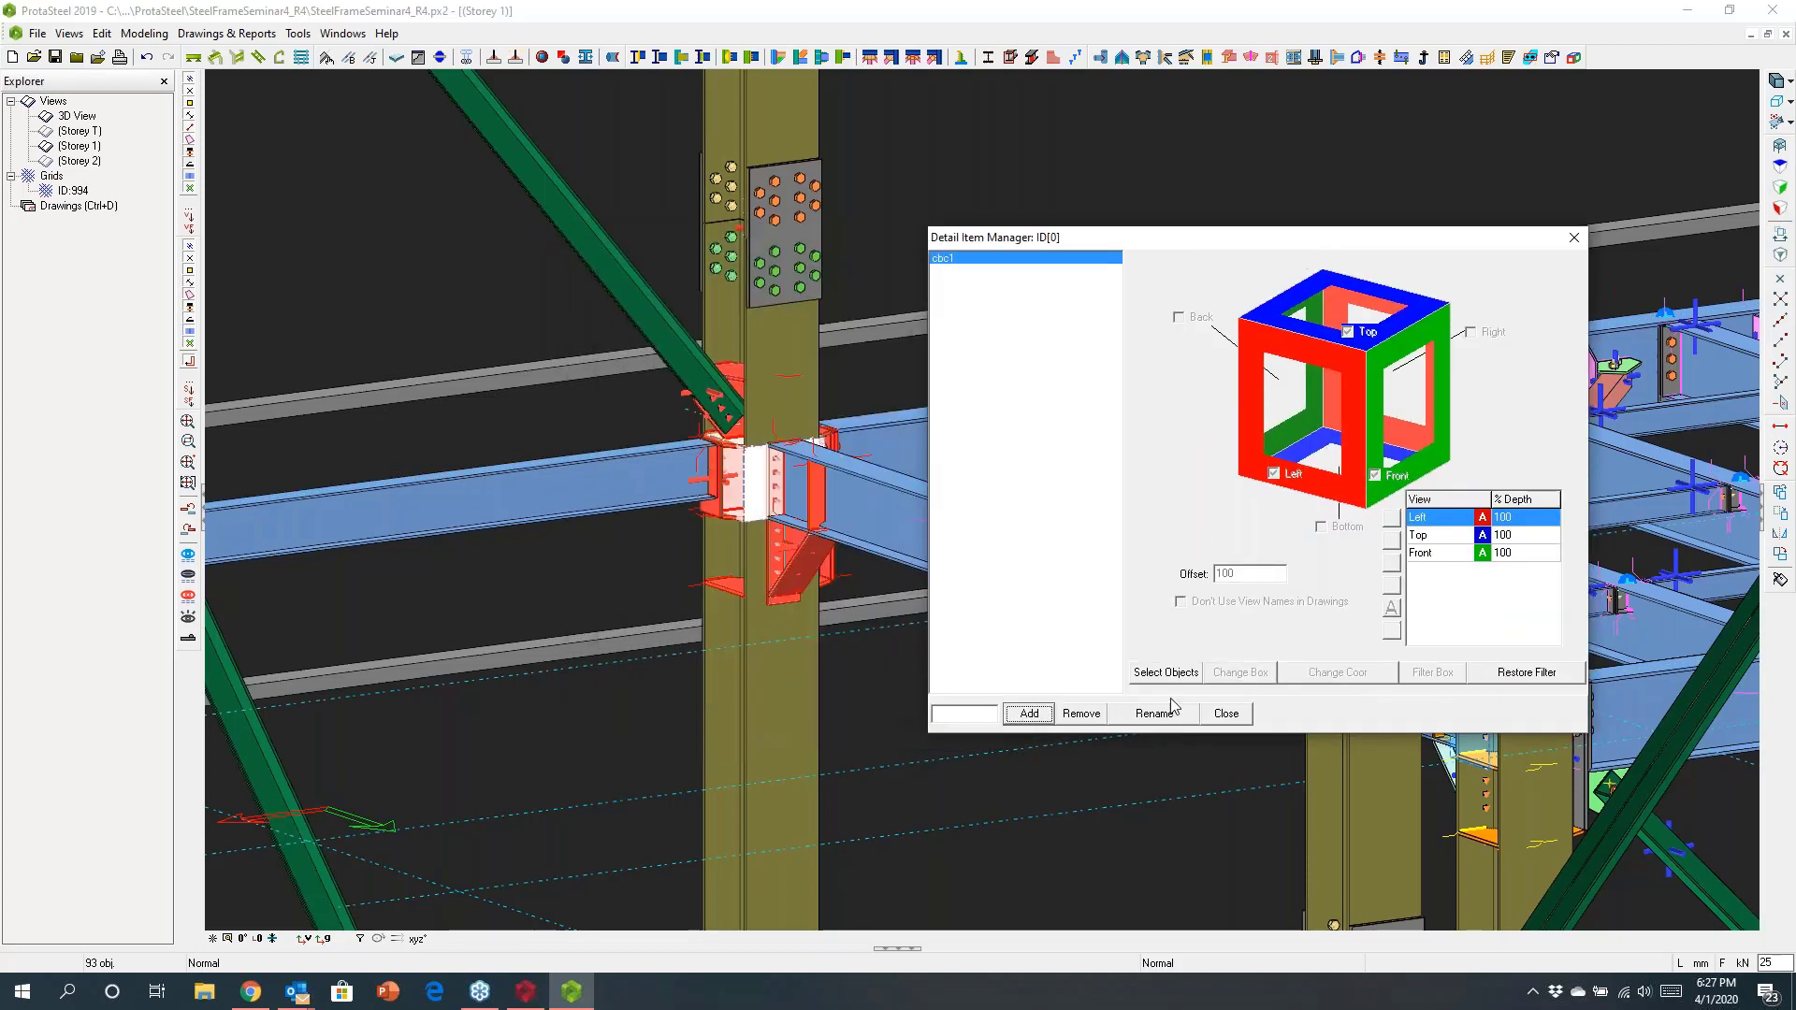
{"action": "left_click", "coordinate": [1167, 673]}
{"action": "left_click", "coordinate": [804, 736]}
{"action": "left_click", "coordinate": [874, 532]}
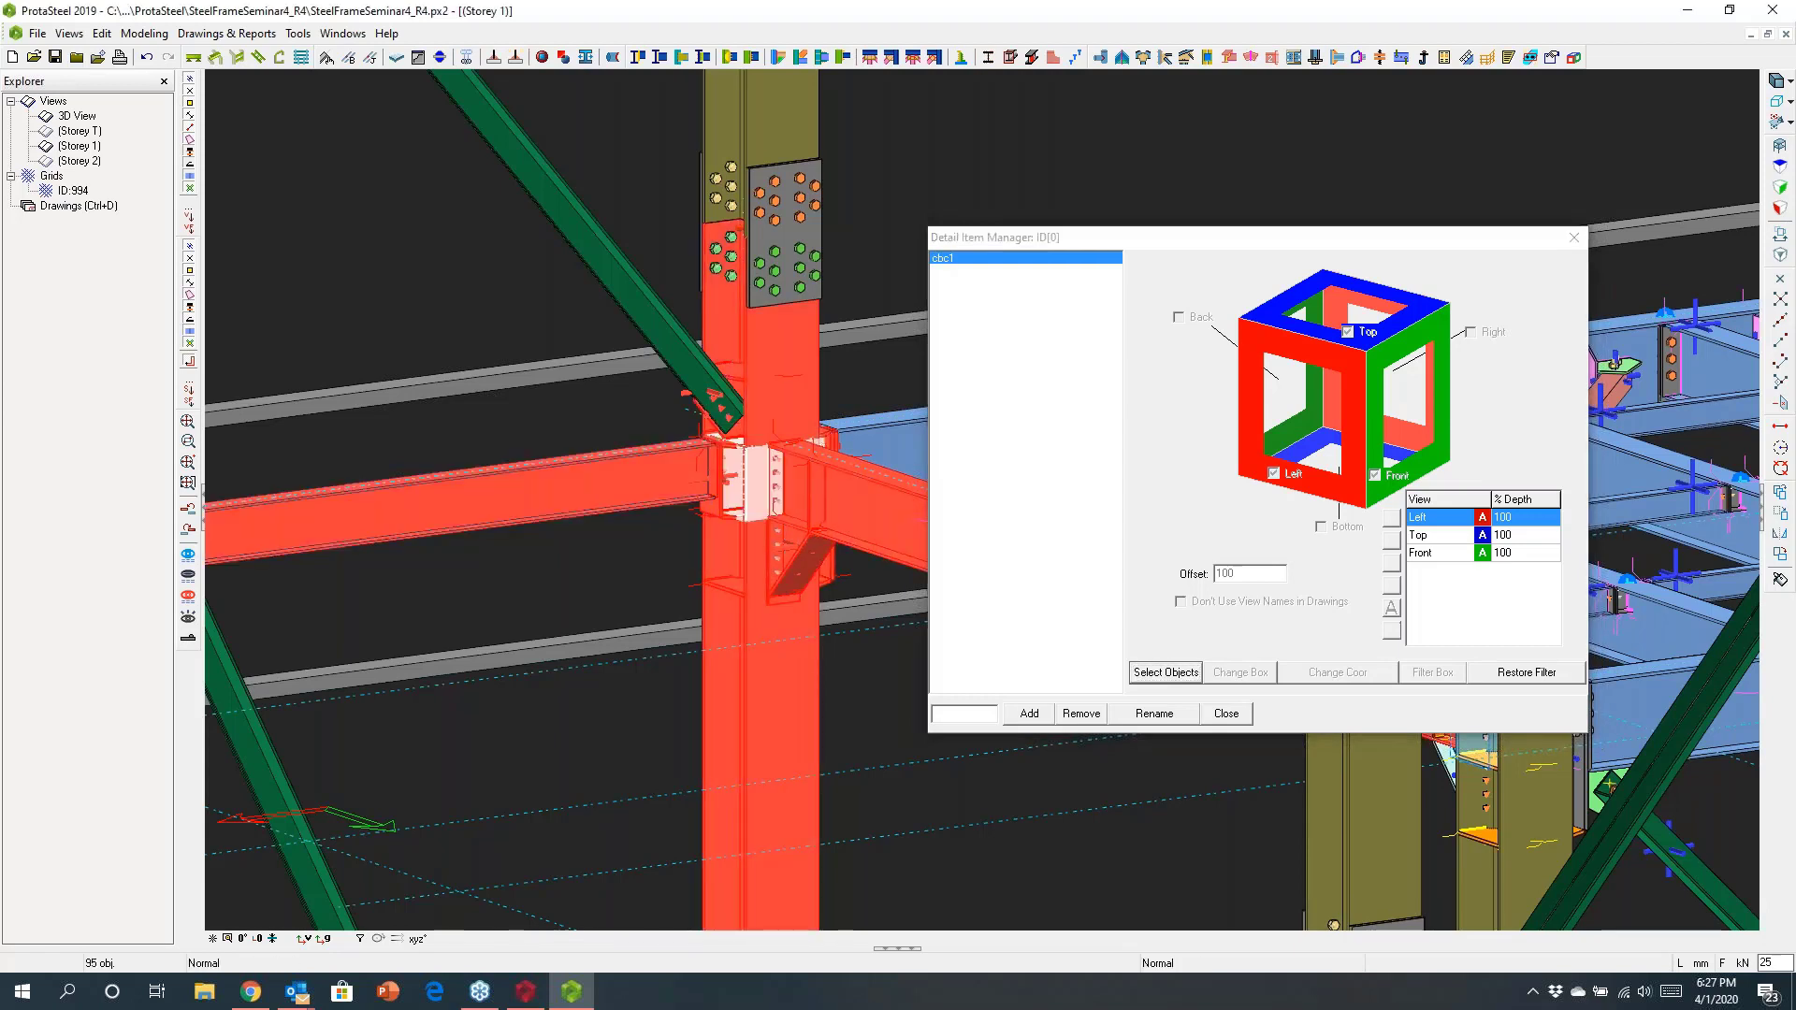
{"action": "left_click", "coordinate": [646, 314]}
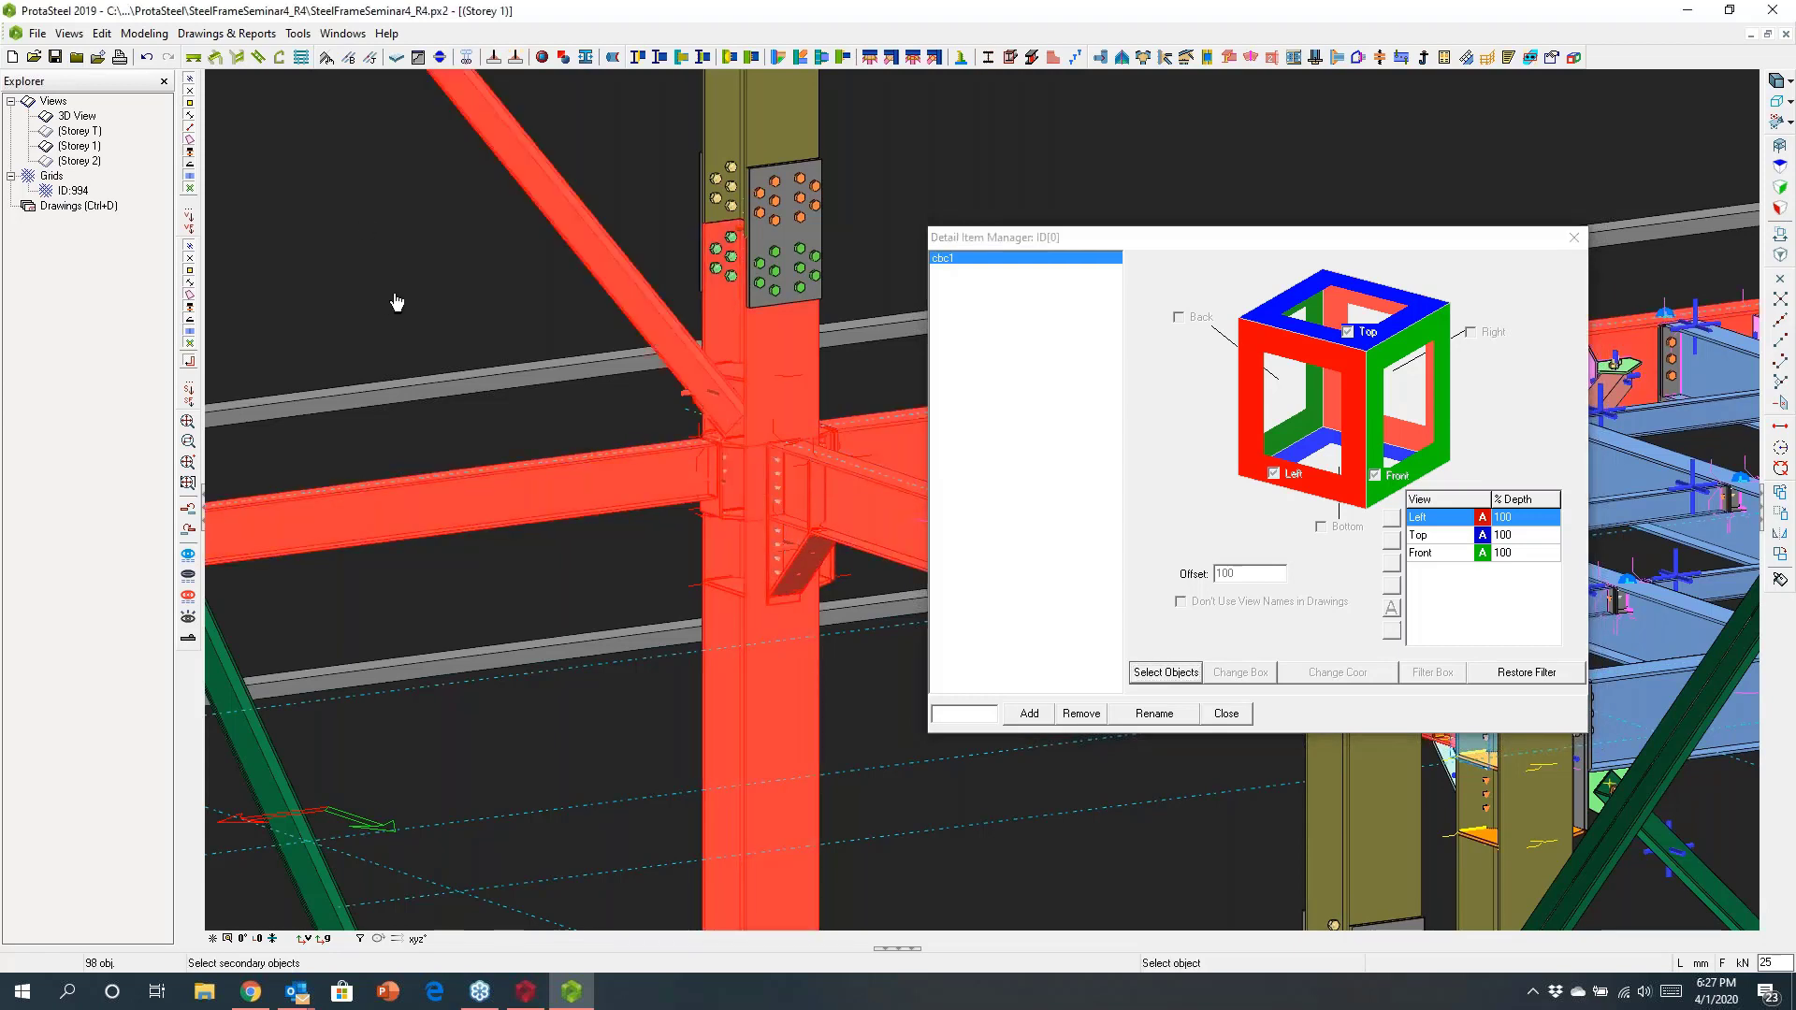
{"action": "left_click", "coordinate": [397, 302]}
{"action": "middle_click_drag", "start_coordinate": [489, 557], "coordinate": [288, 523]}
{"action": "middle_click_drag", "start_coordinate": [811, 408], "coordinate": [776, 415]}
{"action": "left_click", "coordinate": [731, 206]}
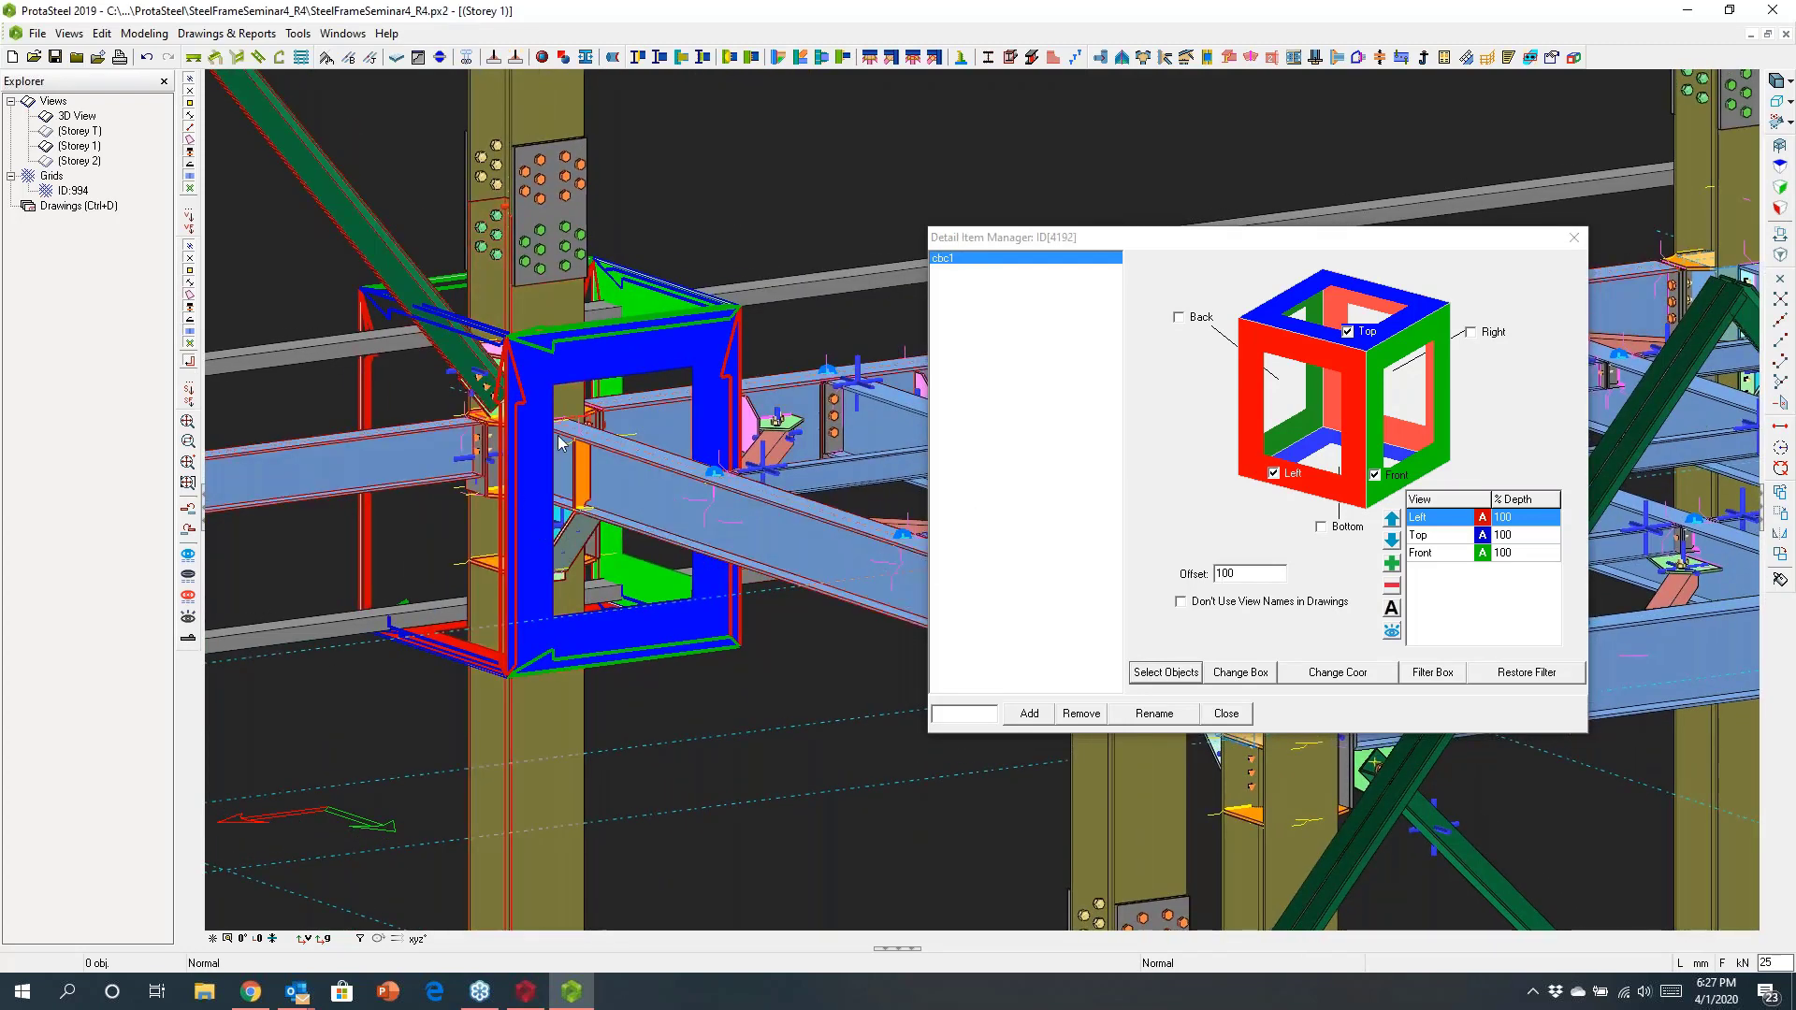
Step: Set cbc1's views to Top, Front and Right plus a 3D view, then close the manager
{"action": "left_click", "coordinate": [1272, 473]}
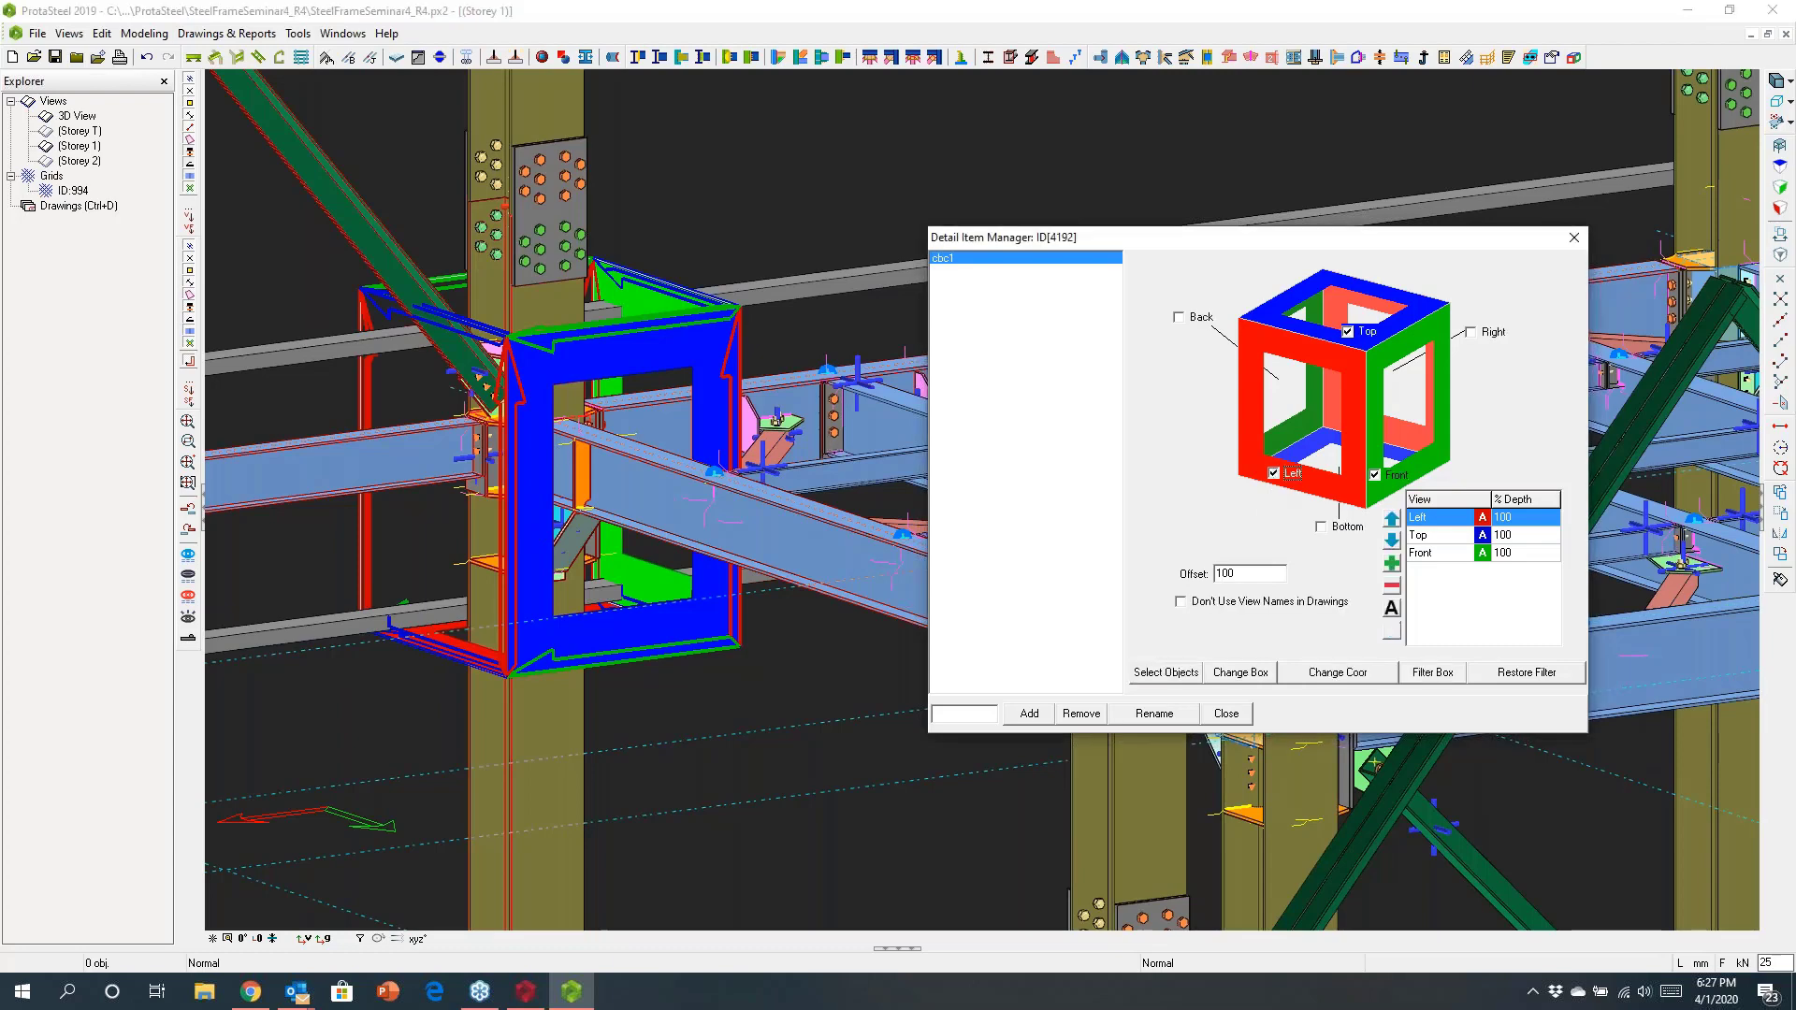
{"action": "left_click", "coordinate": [1374, 474]}
{"action": "left_click", "coordinate": [1374, 475]}
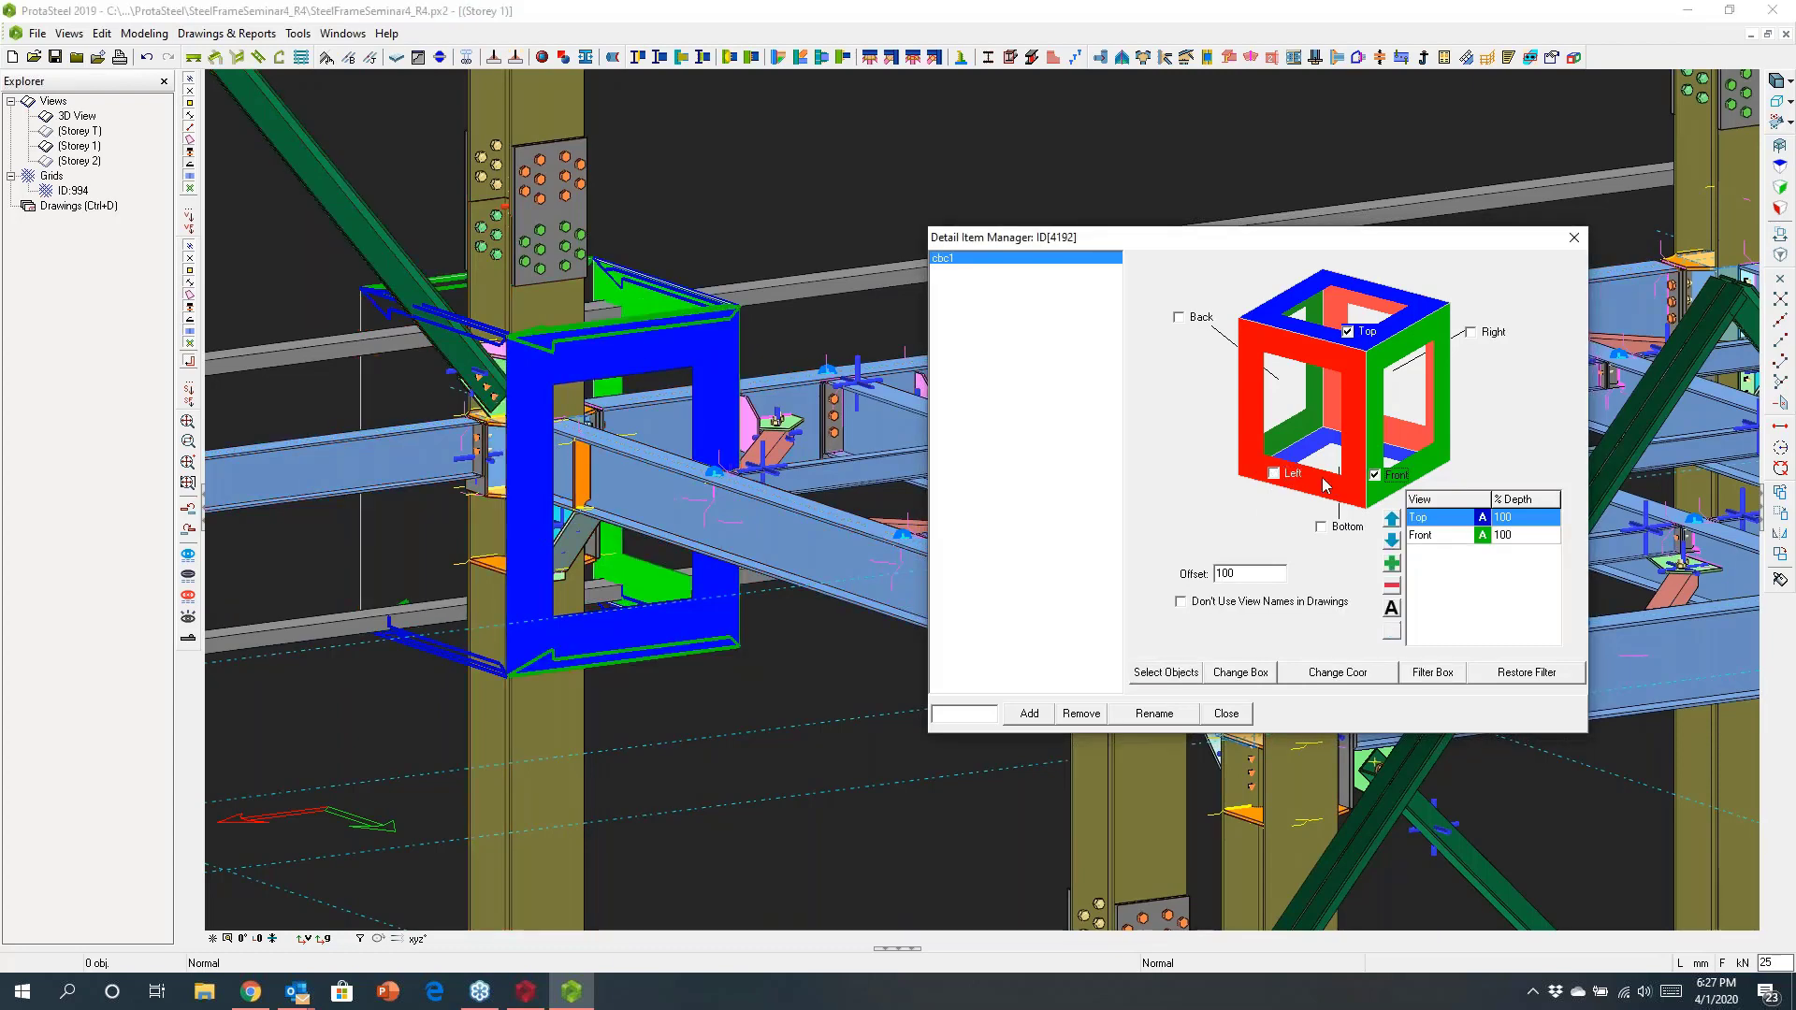
{"action": "left_click", "coordinate": [1470, 333]}
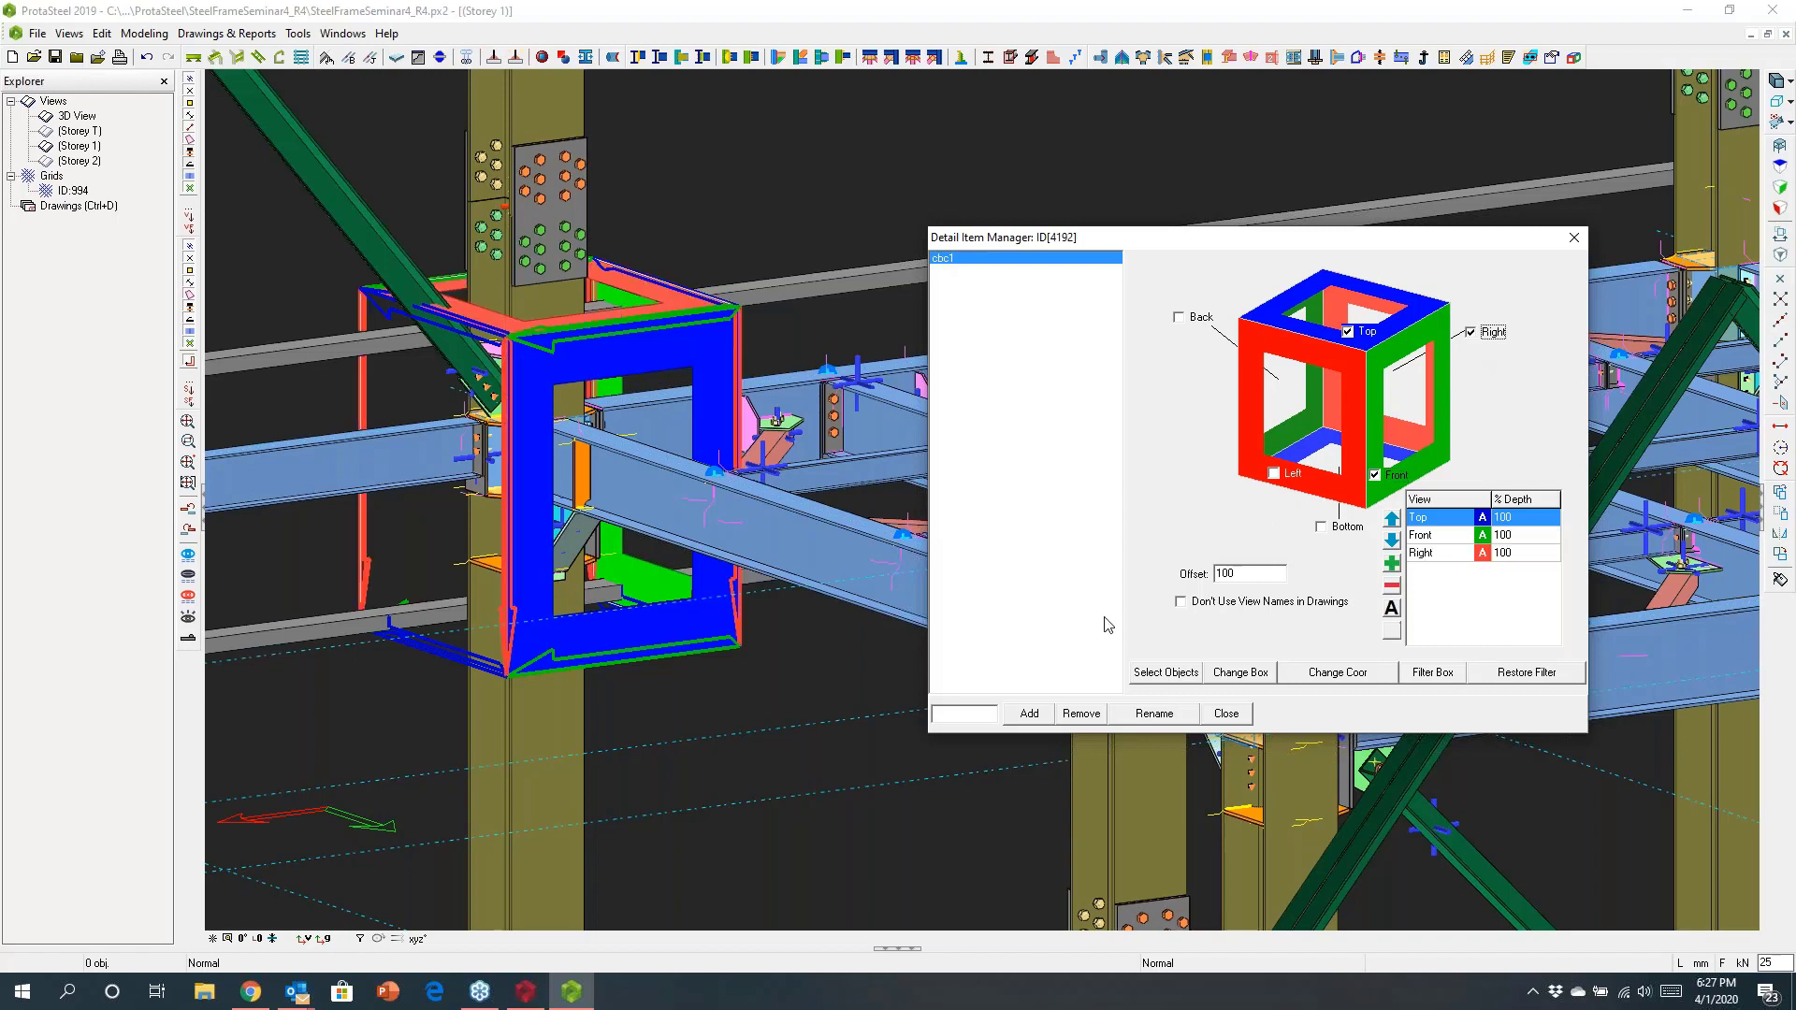
{"action": "left_click", "coordinate": [1392, 563]}
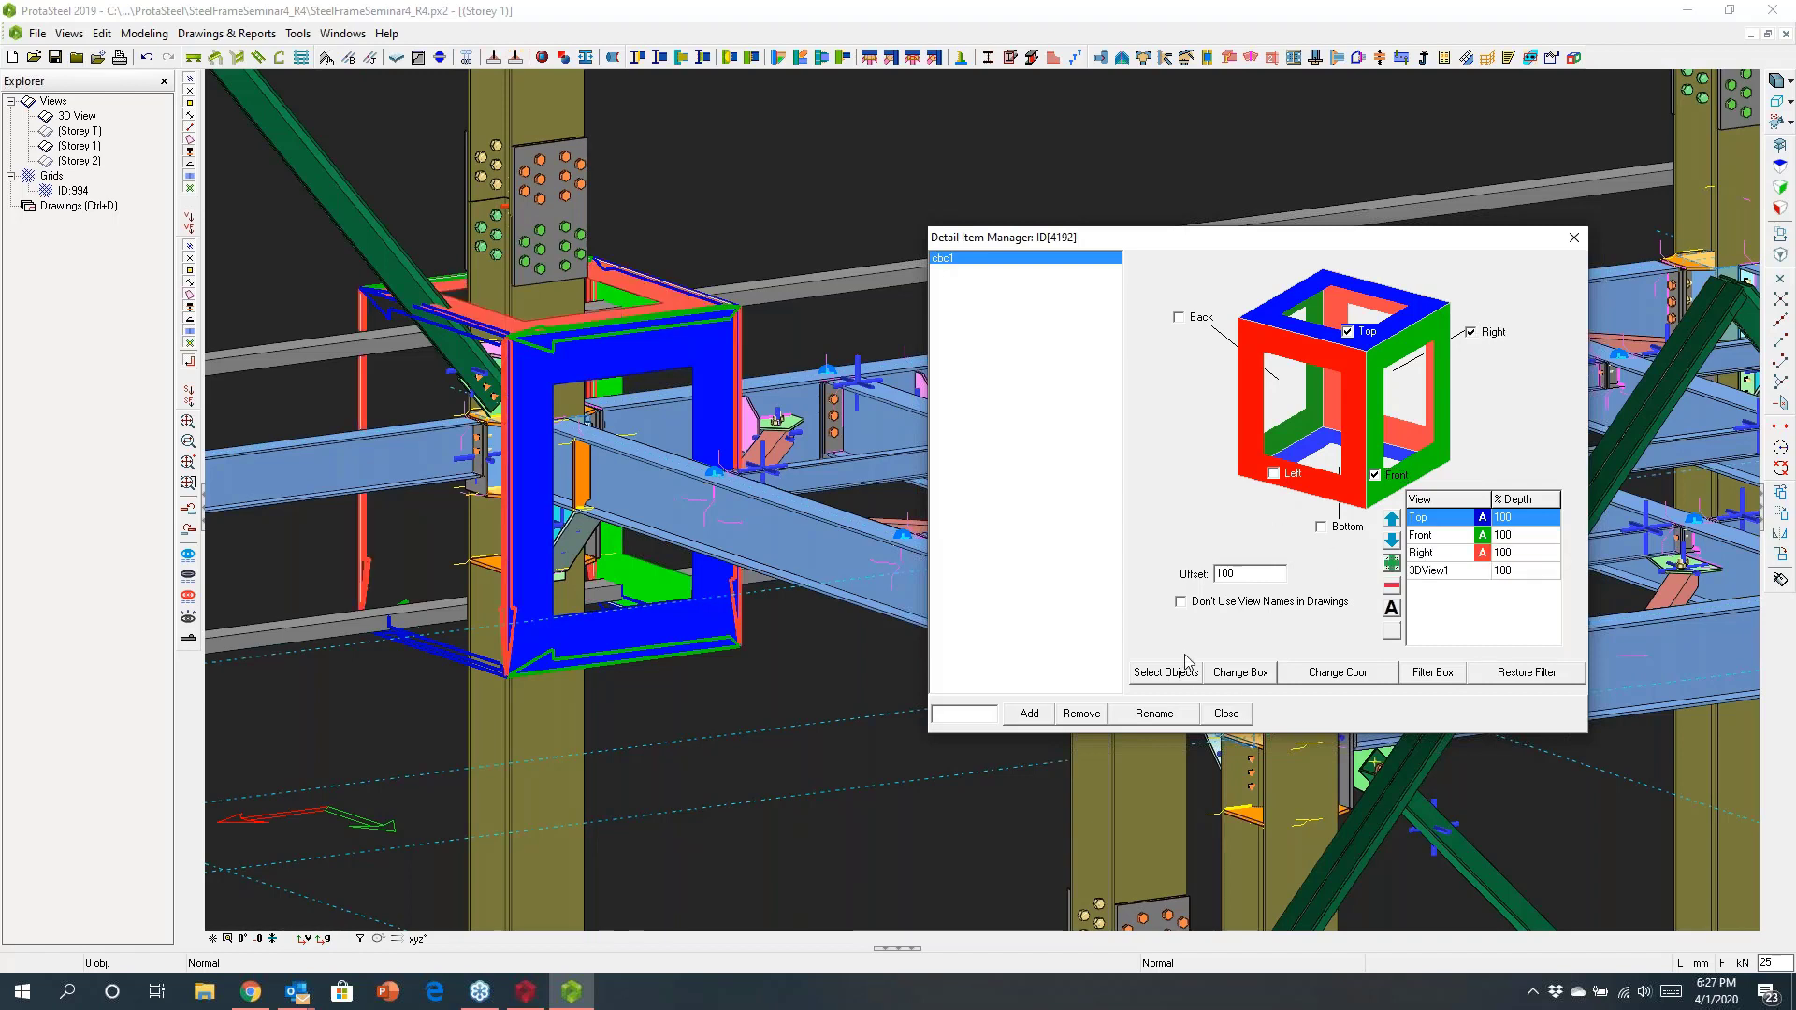
{"action": "left_click", "coordinate": [1228, 717]}
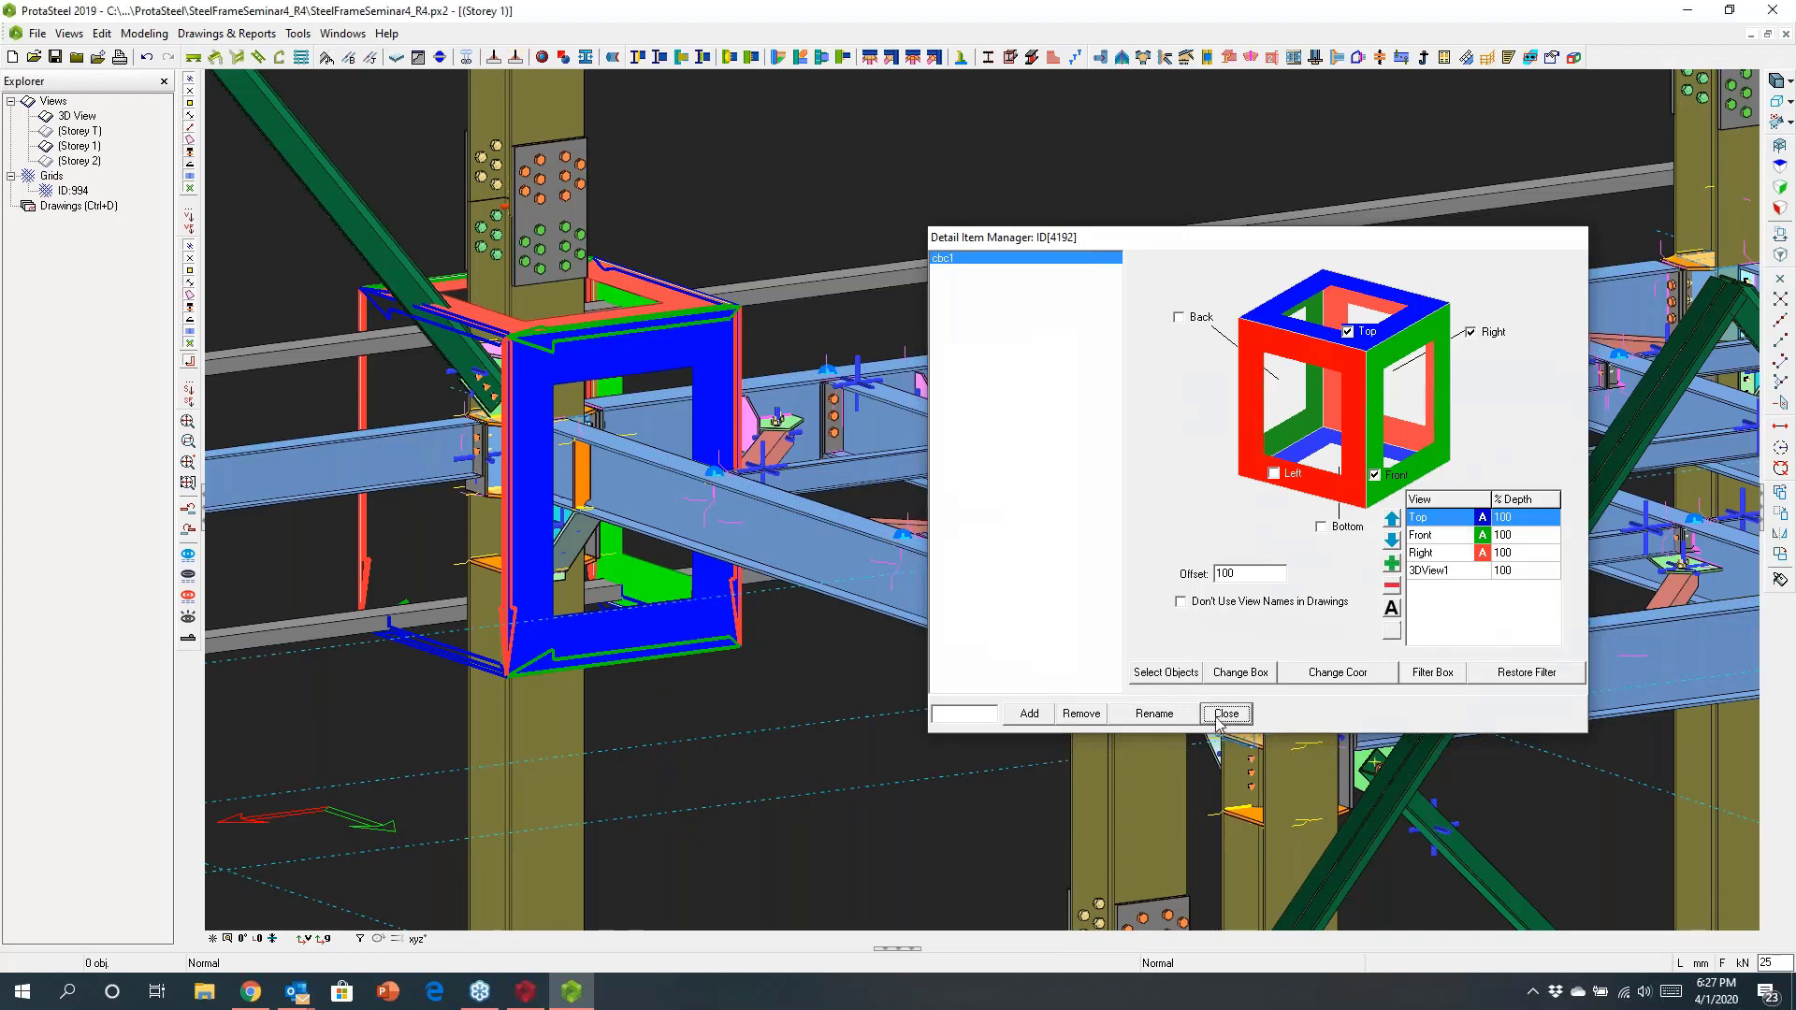
{"action": "left_click", "coordinate": [1219, 717]}
{"action": "middle_click_drag", "start_coordinate": [730, 598], "coordinate": [627, 461]}
Step: Open the (Storey 1) drawing from the Drawings Manager and close the manager
{"action": "scroll", "coordinate": [673, 617], "scroll_direction": "down", "scroll_amount": 2}
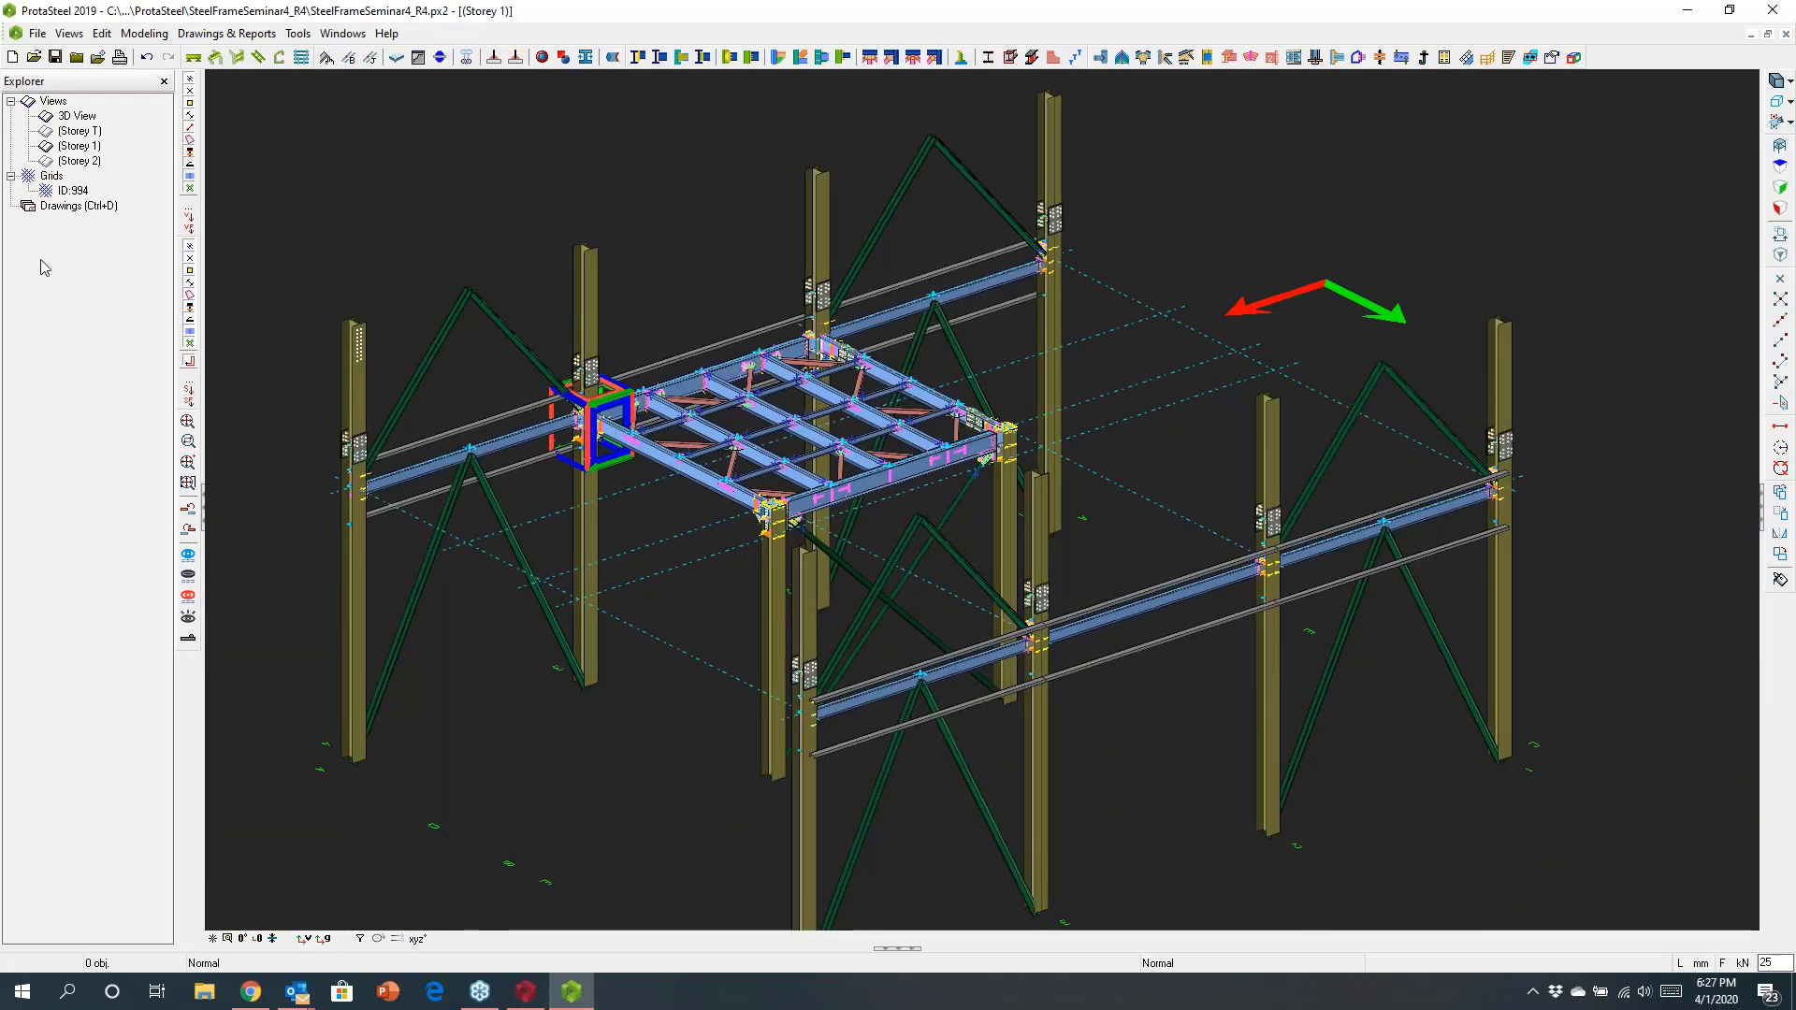
{"action": "double_click", "coordinate": [70, 206]}
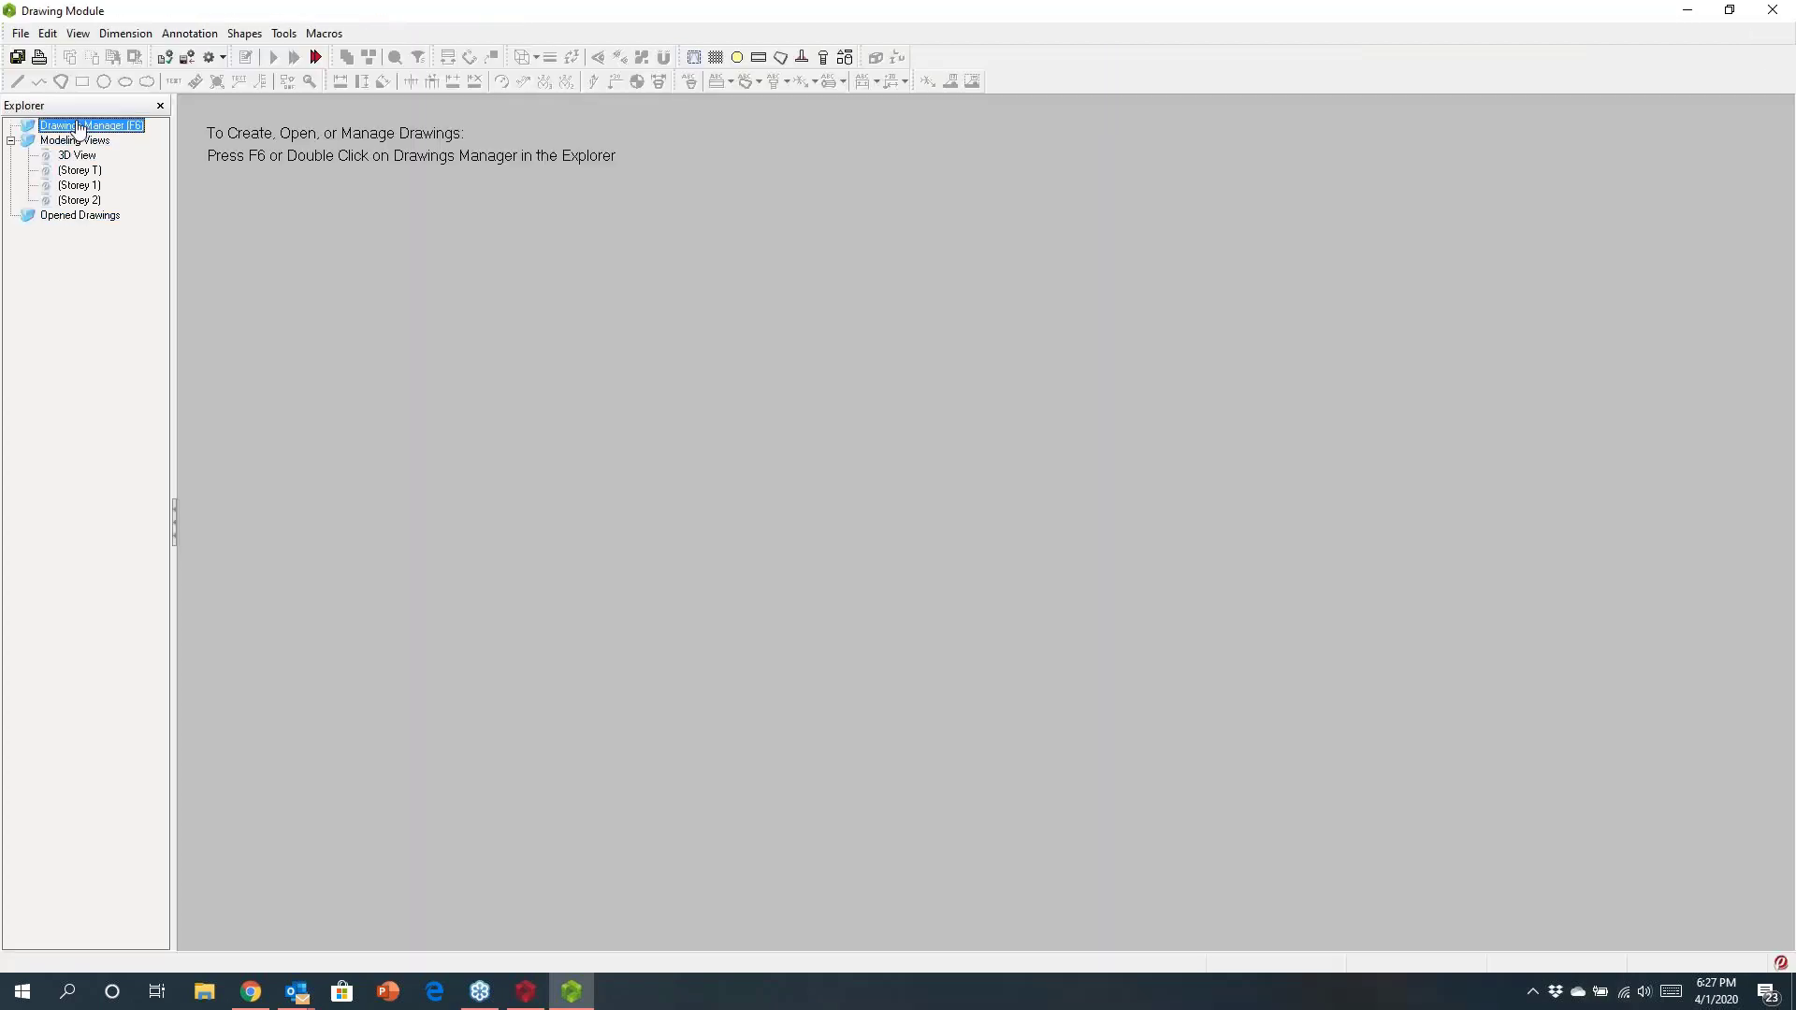
{"action": "double_click", "coordinate": [78, 128]}
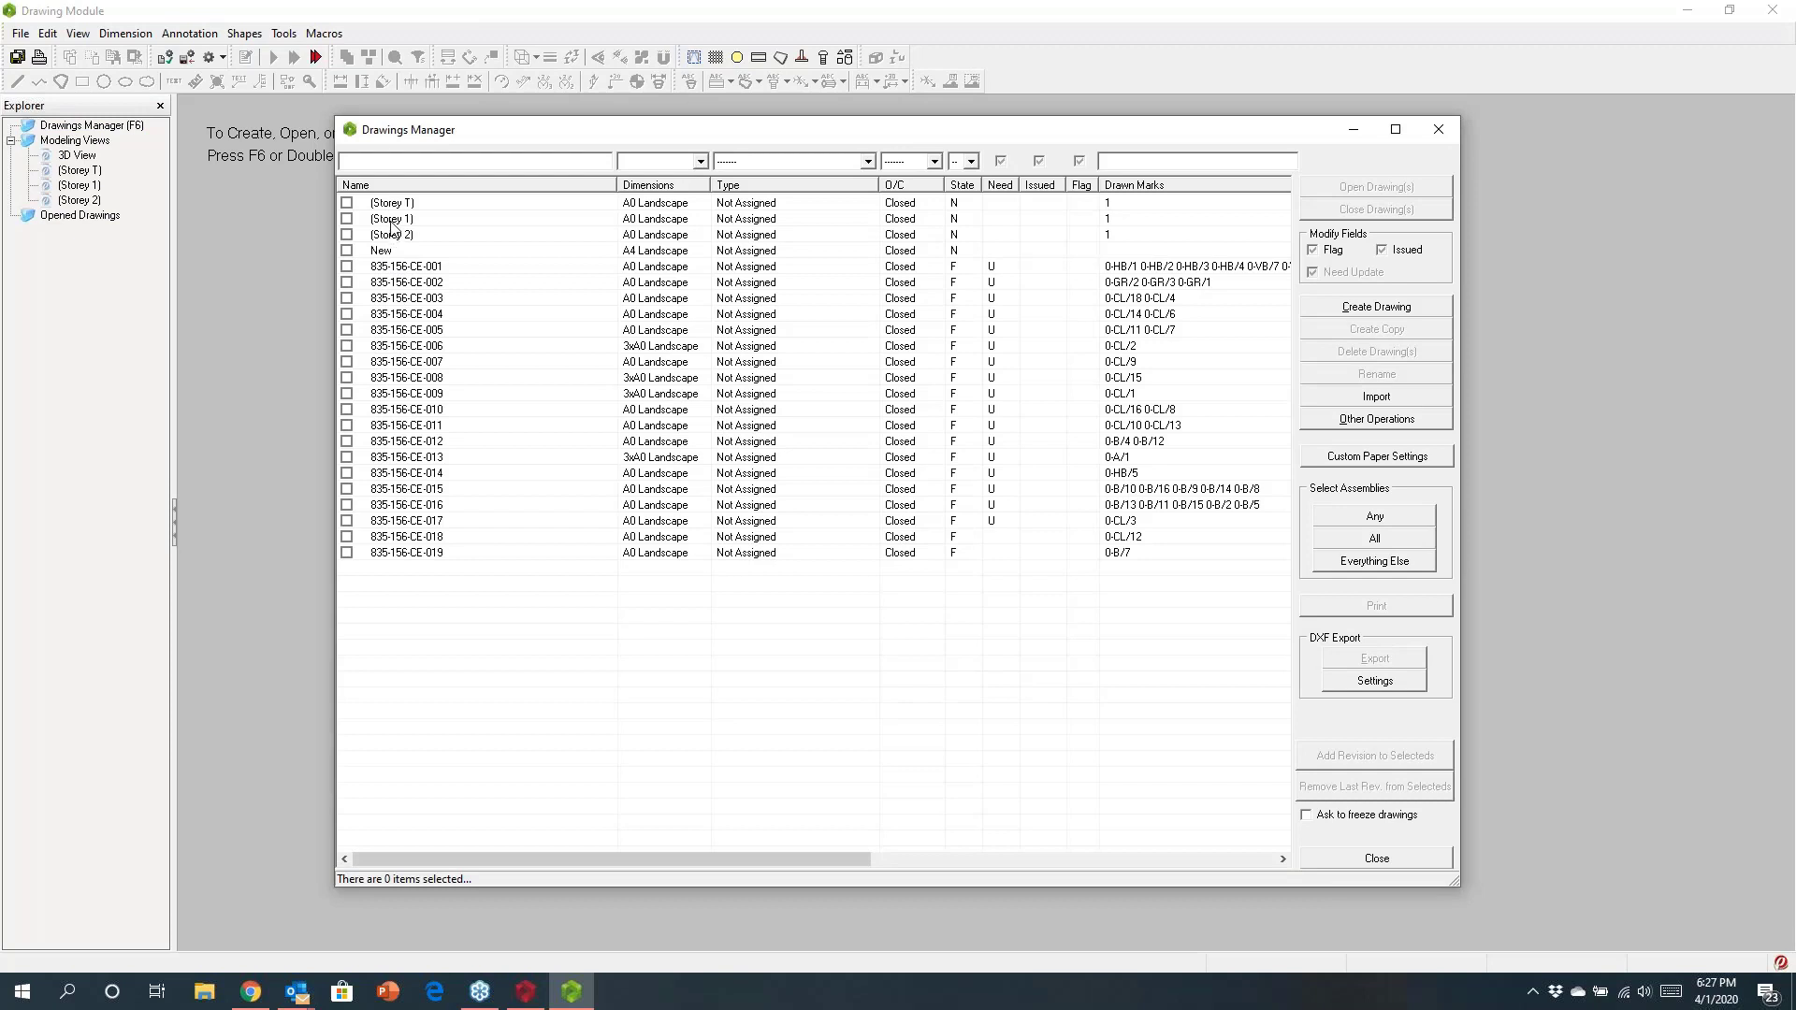
{"action": "double_click", "coordinate": [391, 221]}
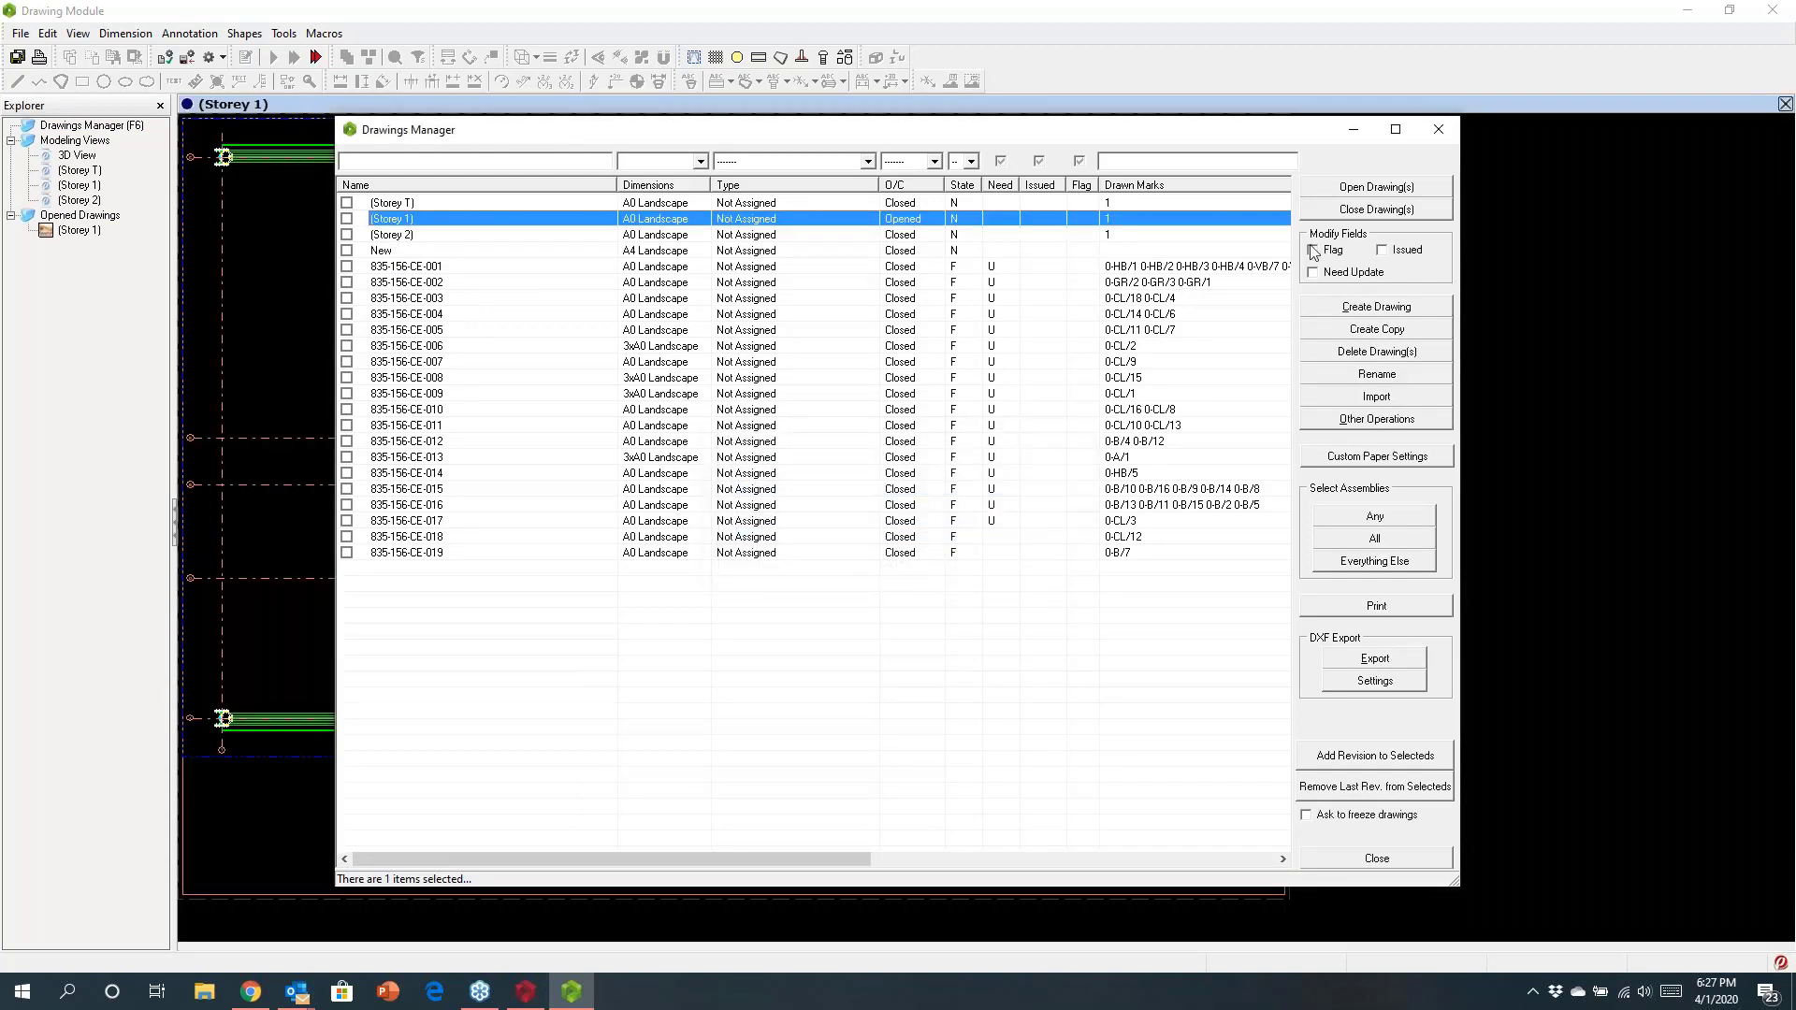
{"action": "left_click", "coordinate": [1437, 133]}
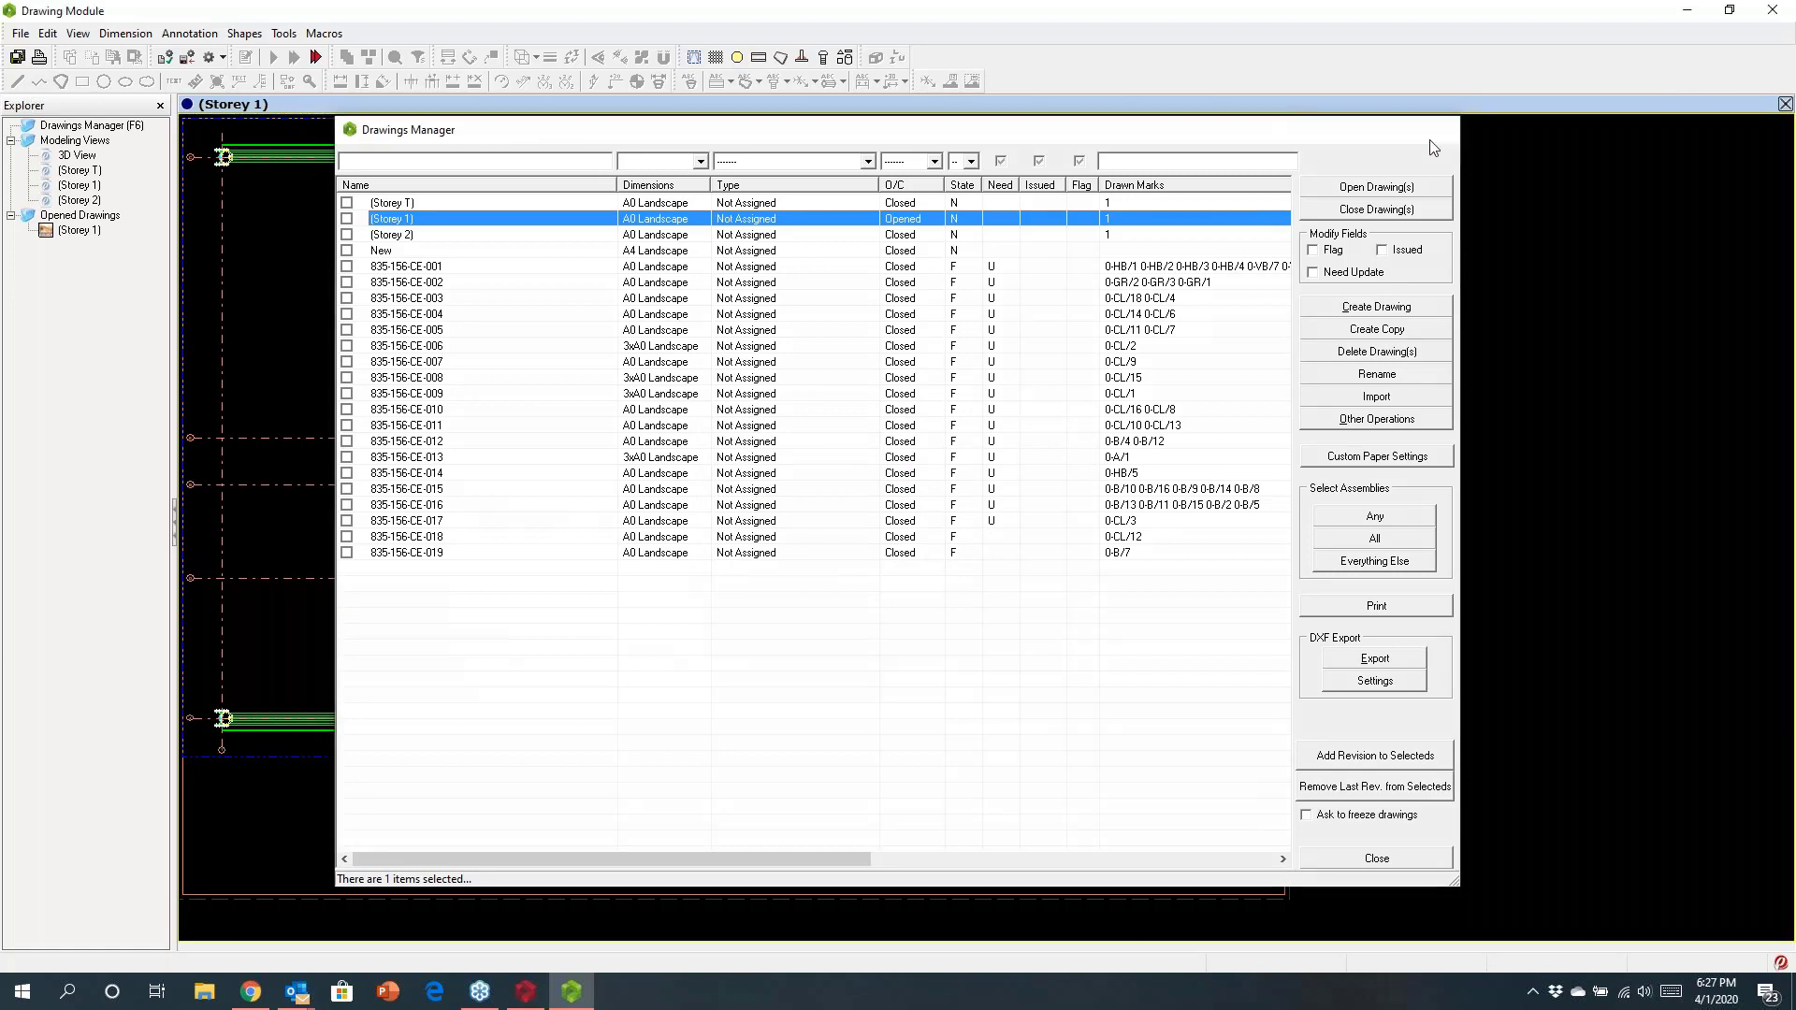
{"action": "scroll", "coordinate": [868, 477], "scroll_direction": "up", "scroll_amount": 3}
Step: Select the whole frame drawing and add member labels to it
{"action": "scroll", "coordinate": [868, 533], "scroll_direction": "up", "scroll_amount": 3}
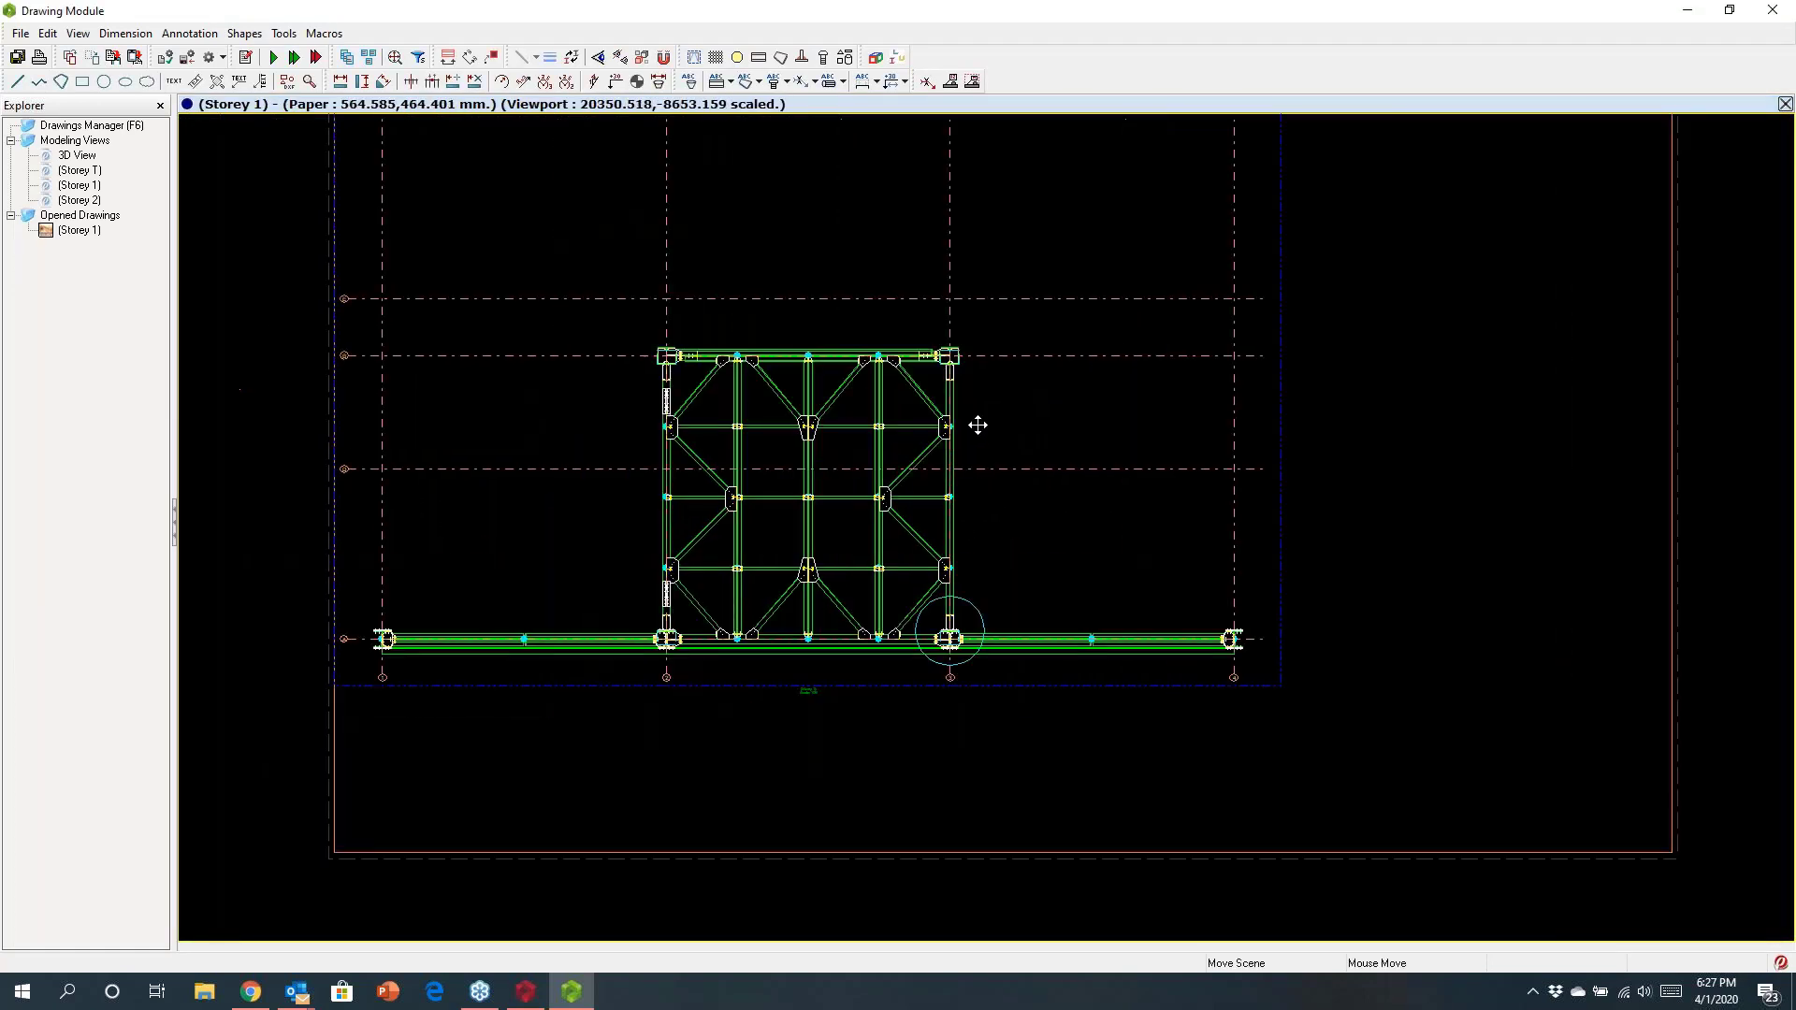
{"action": "scroll", "coordinate": [767, 543], "scroll_direction": "up", "scroll_amount": 2}
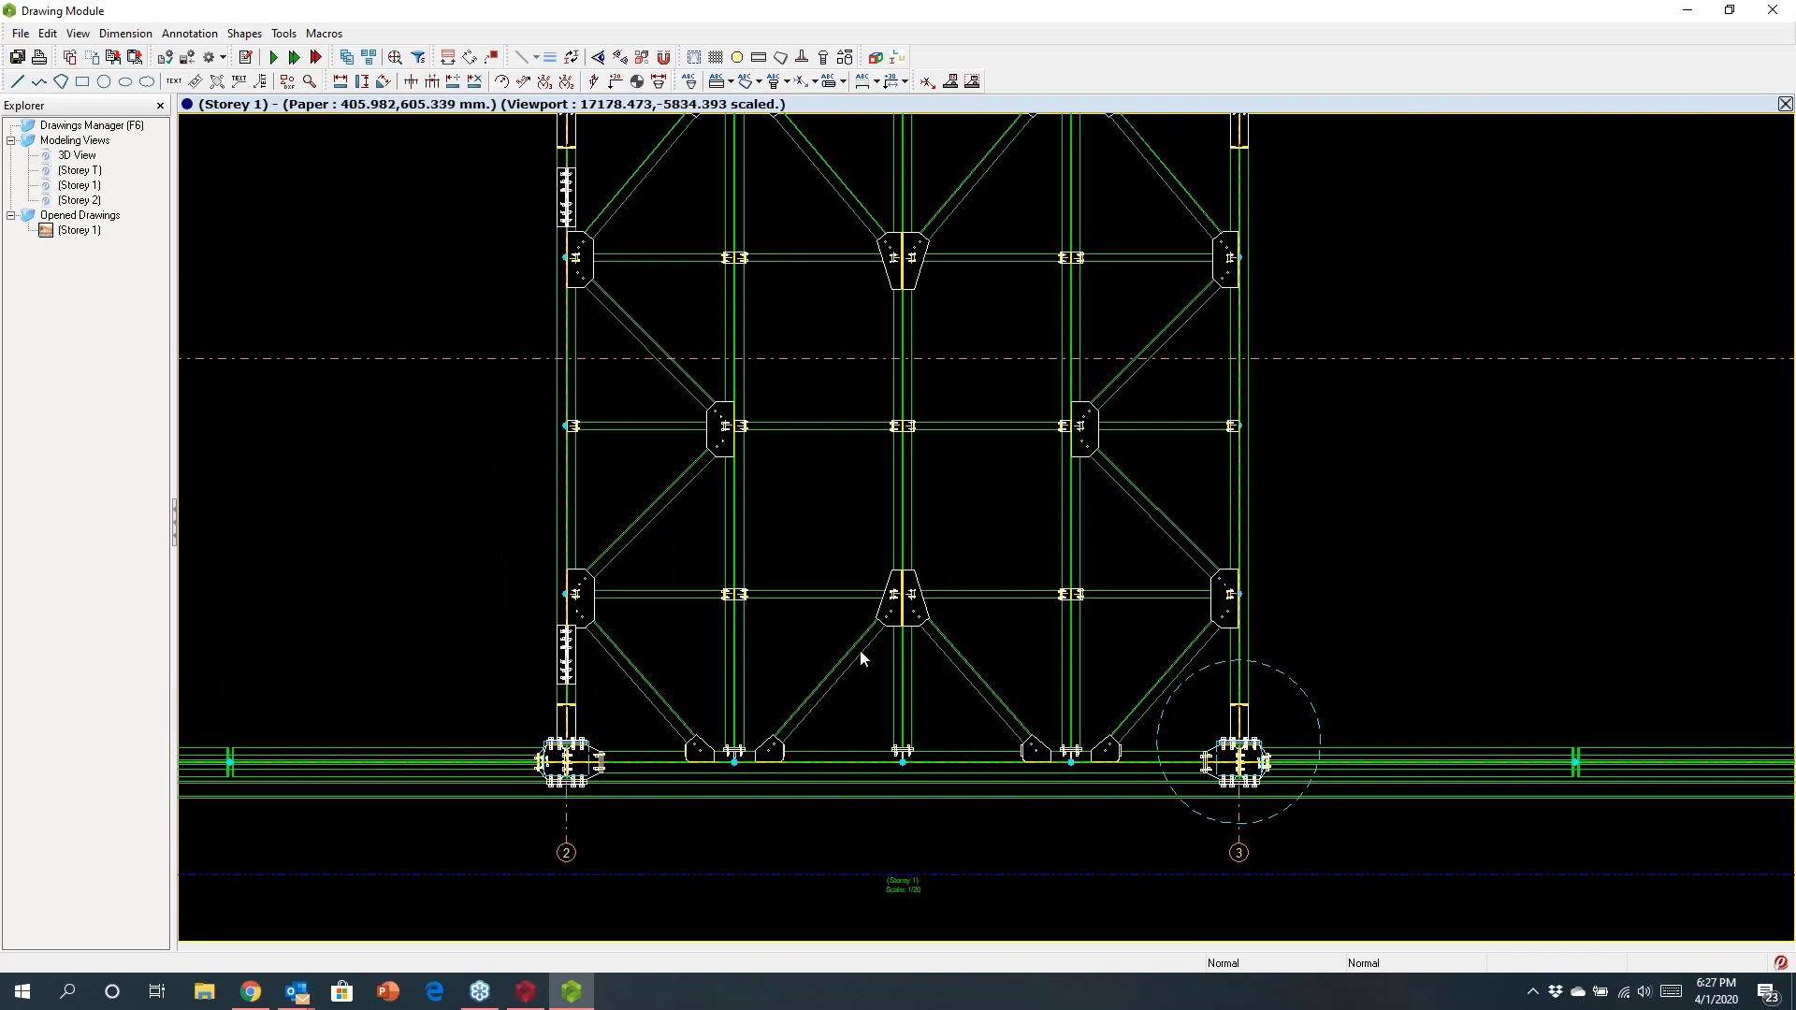
{"action": "scroll", "coordinate": [821, 668], "scroll_direction": "down", "scroll_amount": 3}
{"action": "middle_click_drag", "start_coordinate": [932, 543], "coordinate": [824, 503]}
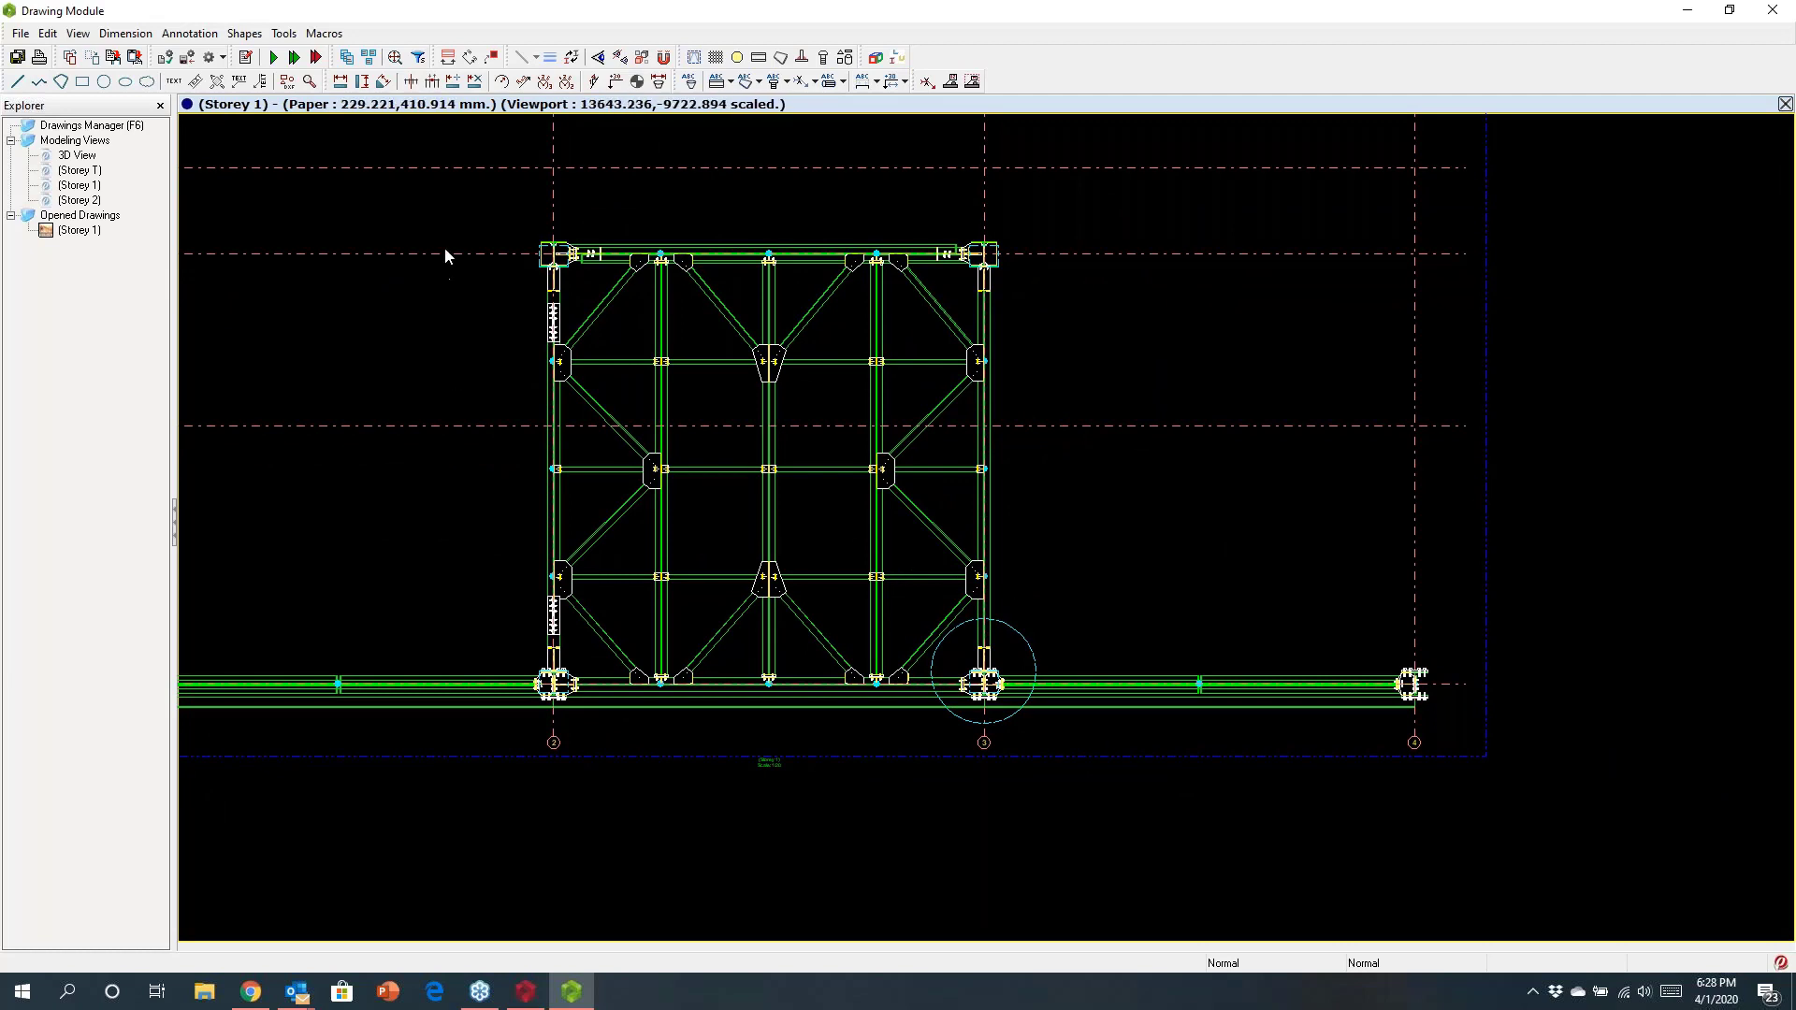
{"action": "left_click_drag", "start_coordinate": [452, 189], "coordinate": [954, 645]}
{"action": "left_click_drag", "start_coordinate": [534, 193], "coordinate": [1075, 754]}
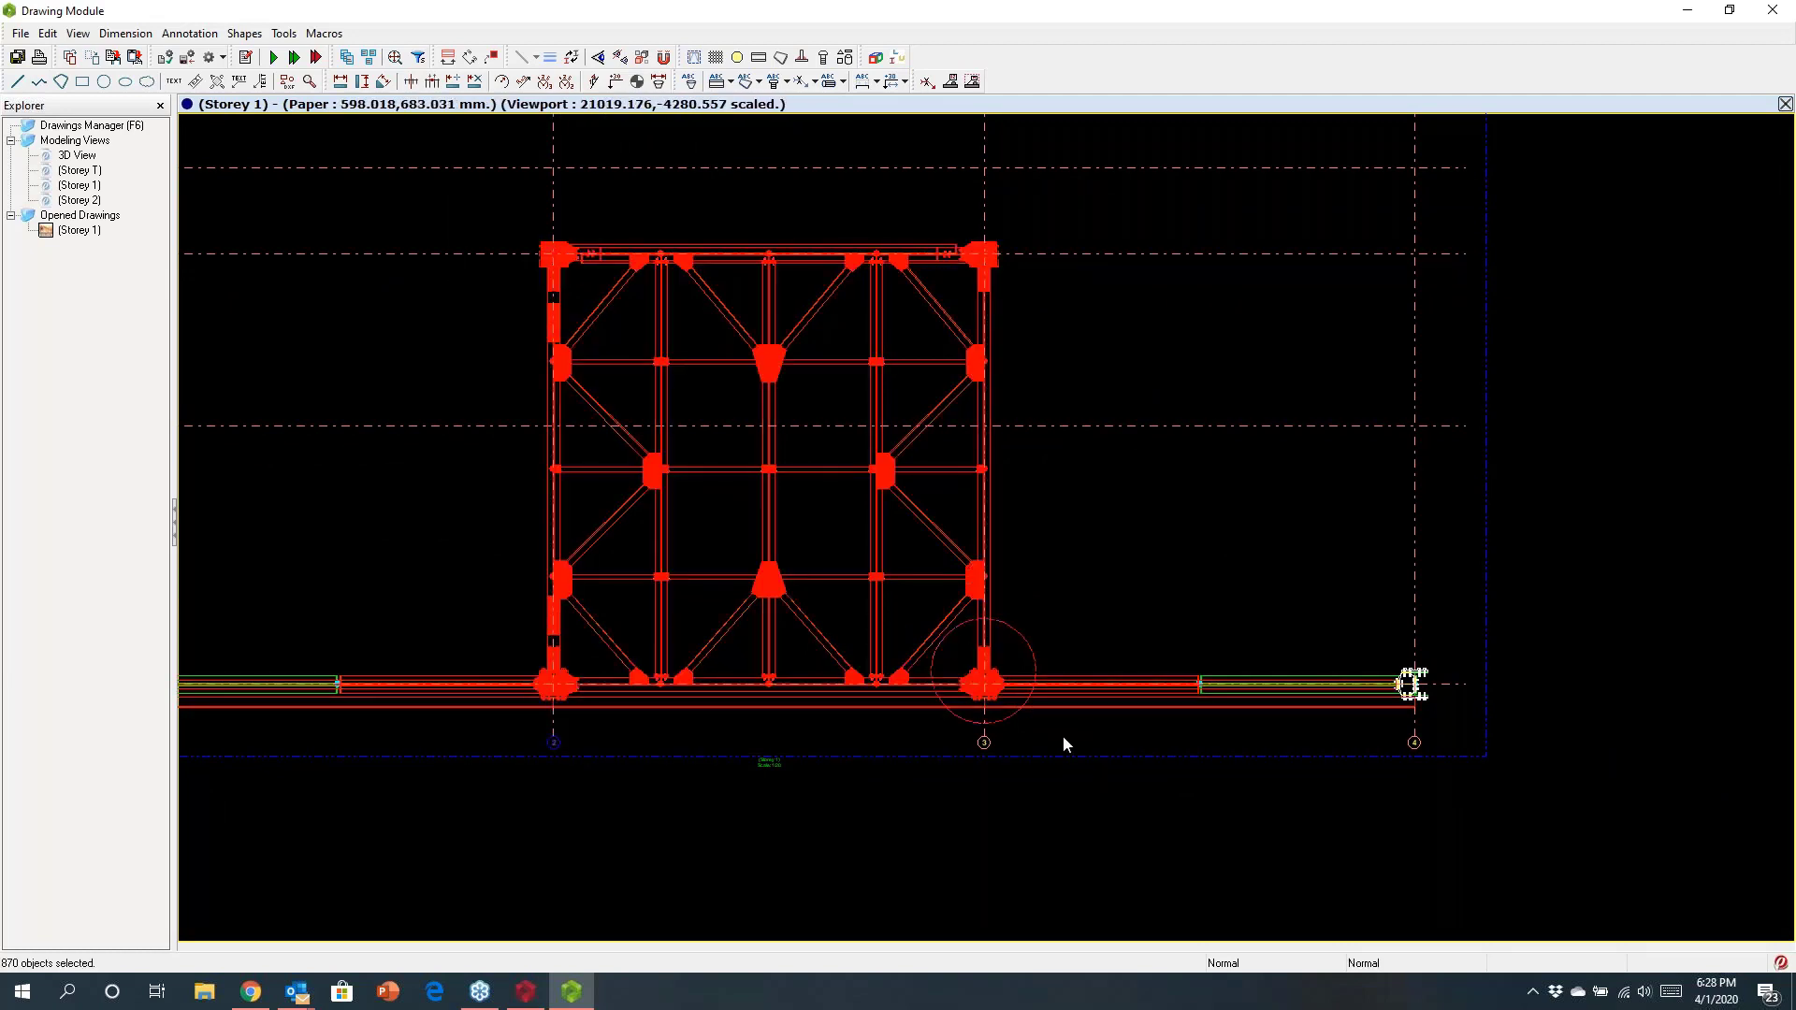
{"action": "left_click", "coordinate": [717, 82]}
Step: Place the 1241, 1260, 1245, 1237 dimension chain above the truss top chord
{"action": "scroll", "coordinate": [716, 306], "scroll_direction": "up", "scroll_amount": 5}
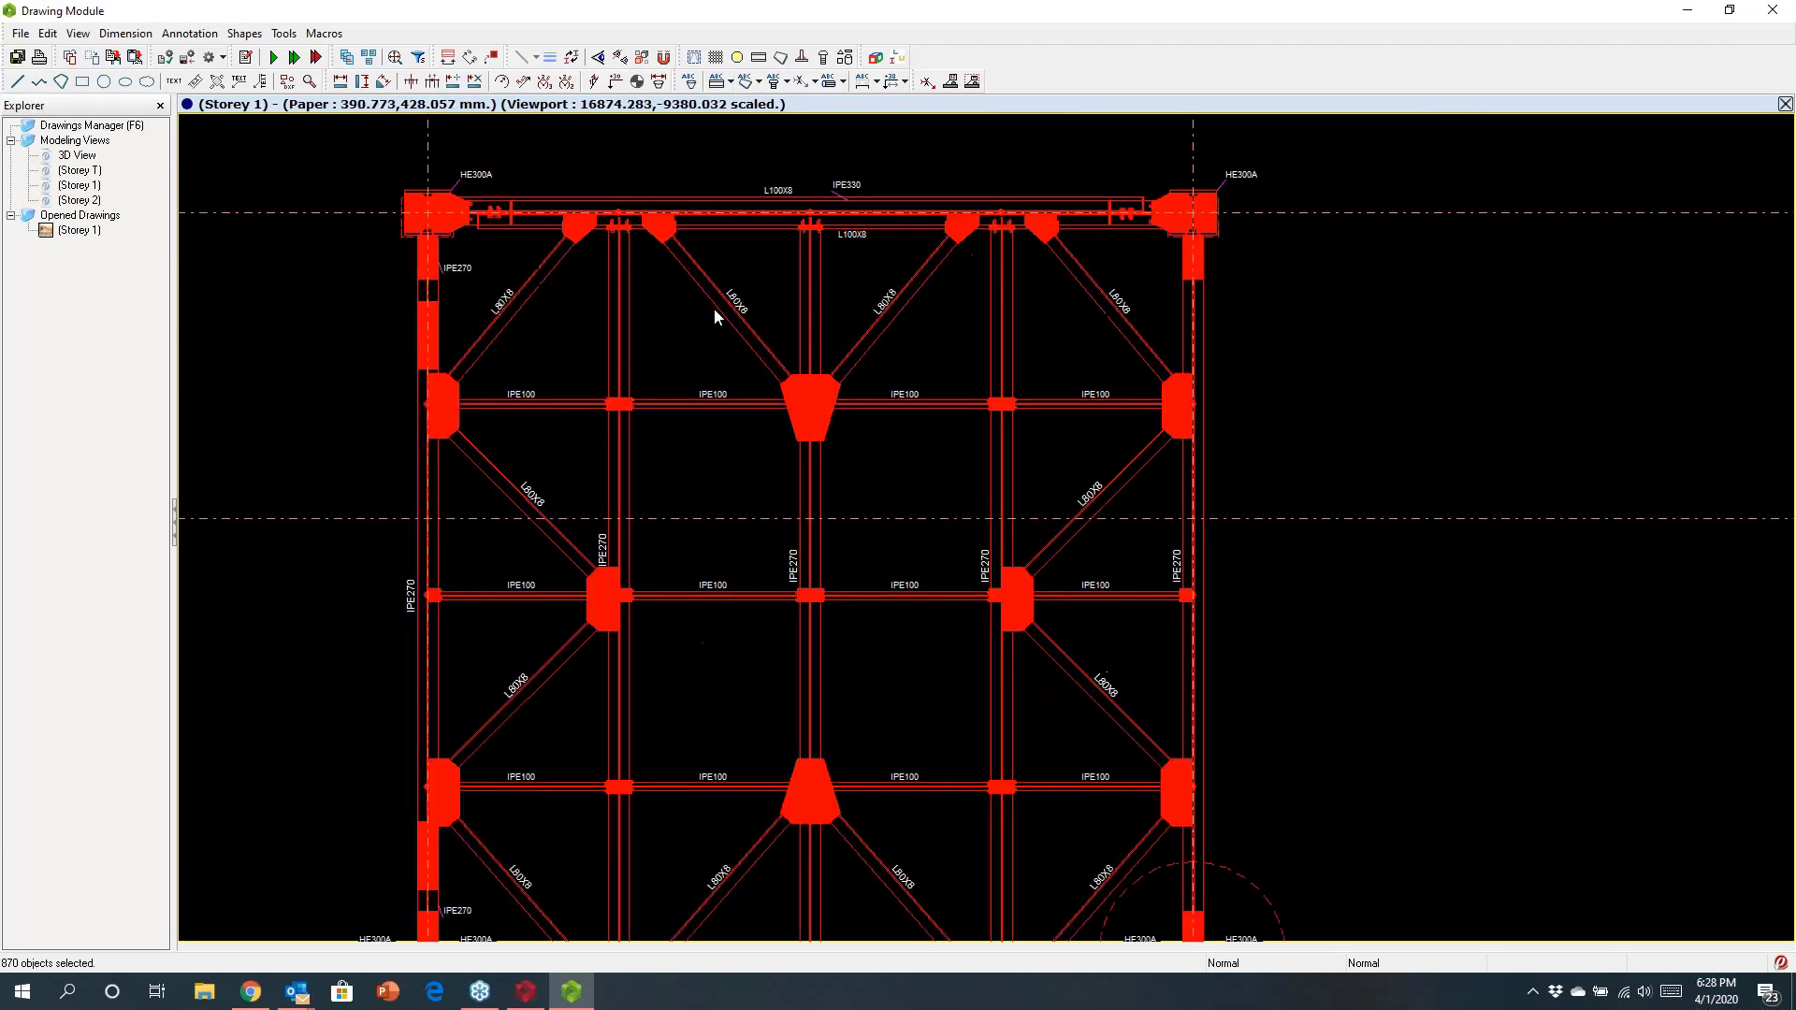
{"action": "middle_click_drag", "start_coordinate": [733, 375], "coordinate": [770, 413]}
{"action": "scroll", "coordinate": [856, 340], "scroll_direction": "up", "scroll_amount": 3}
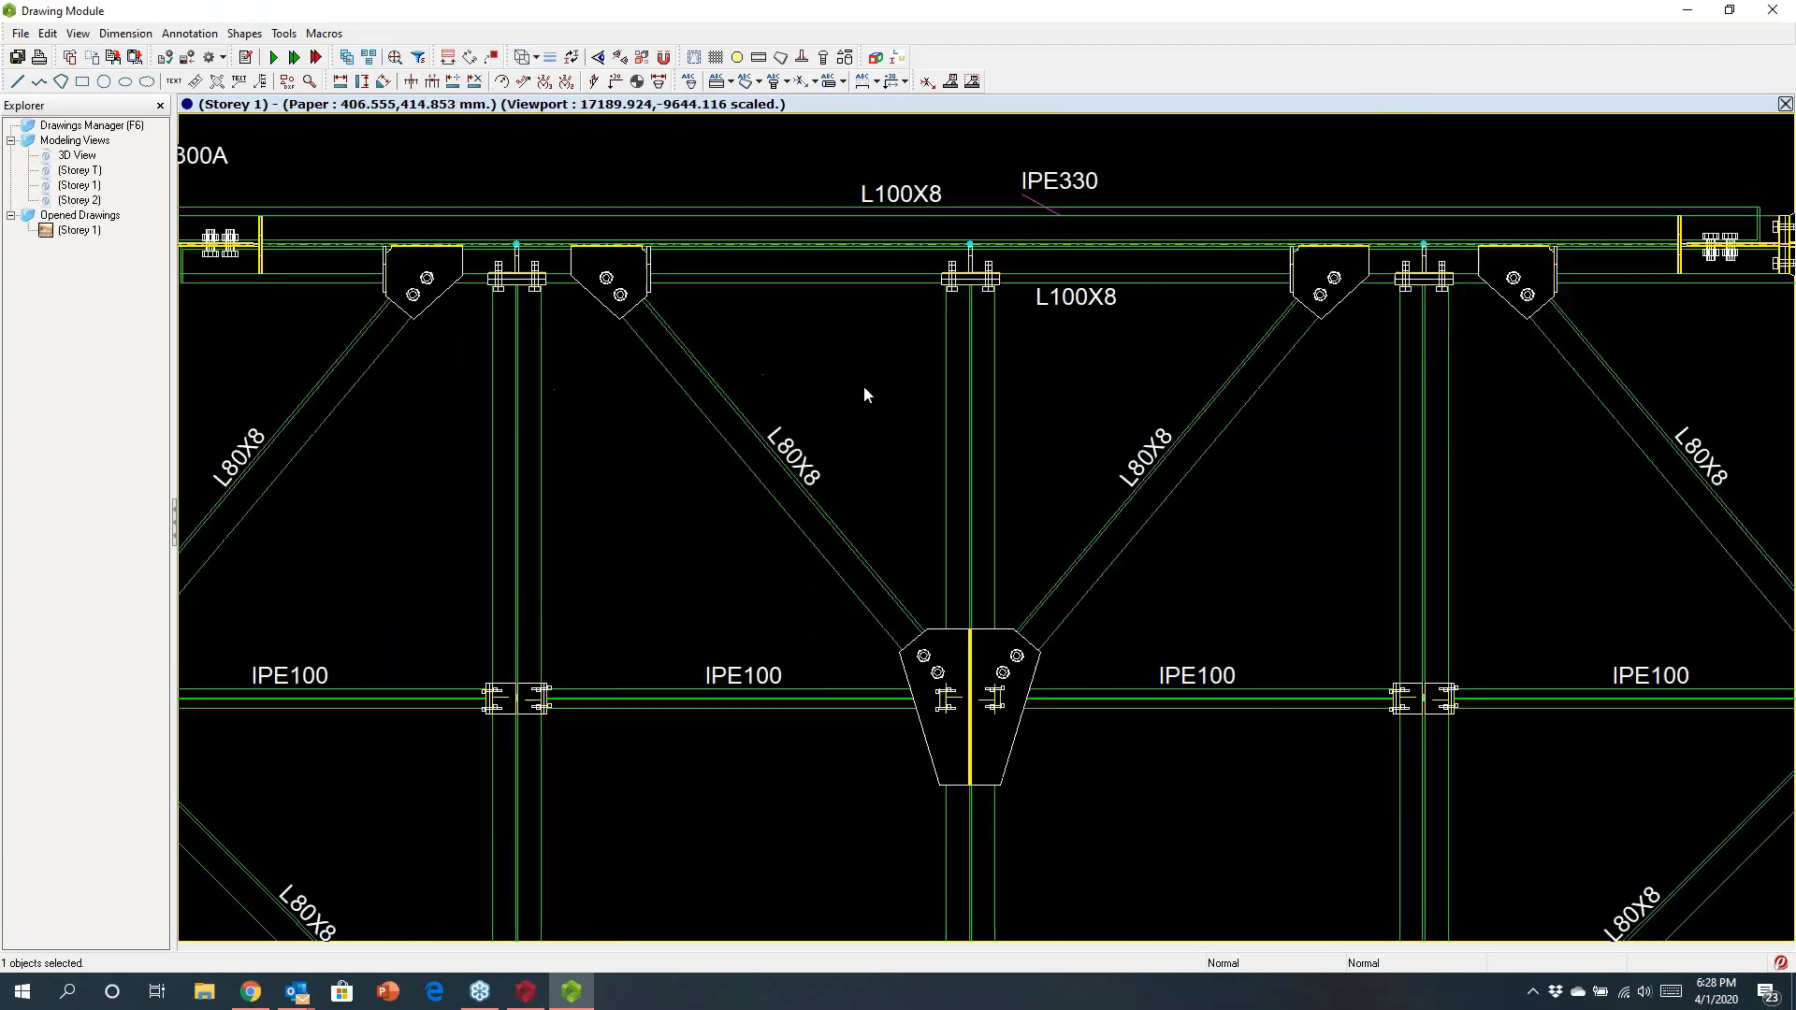
{"action": "scroll", "coordinate": [883, 447], "scroll_direction": "down", "scroll_amount": 3}
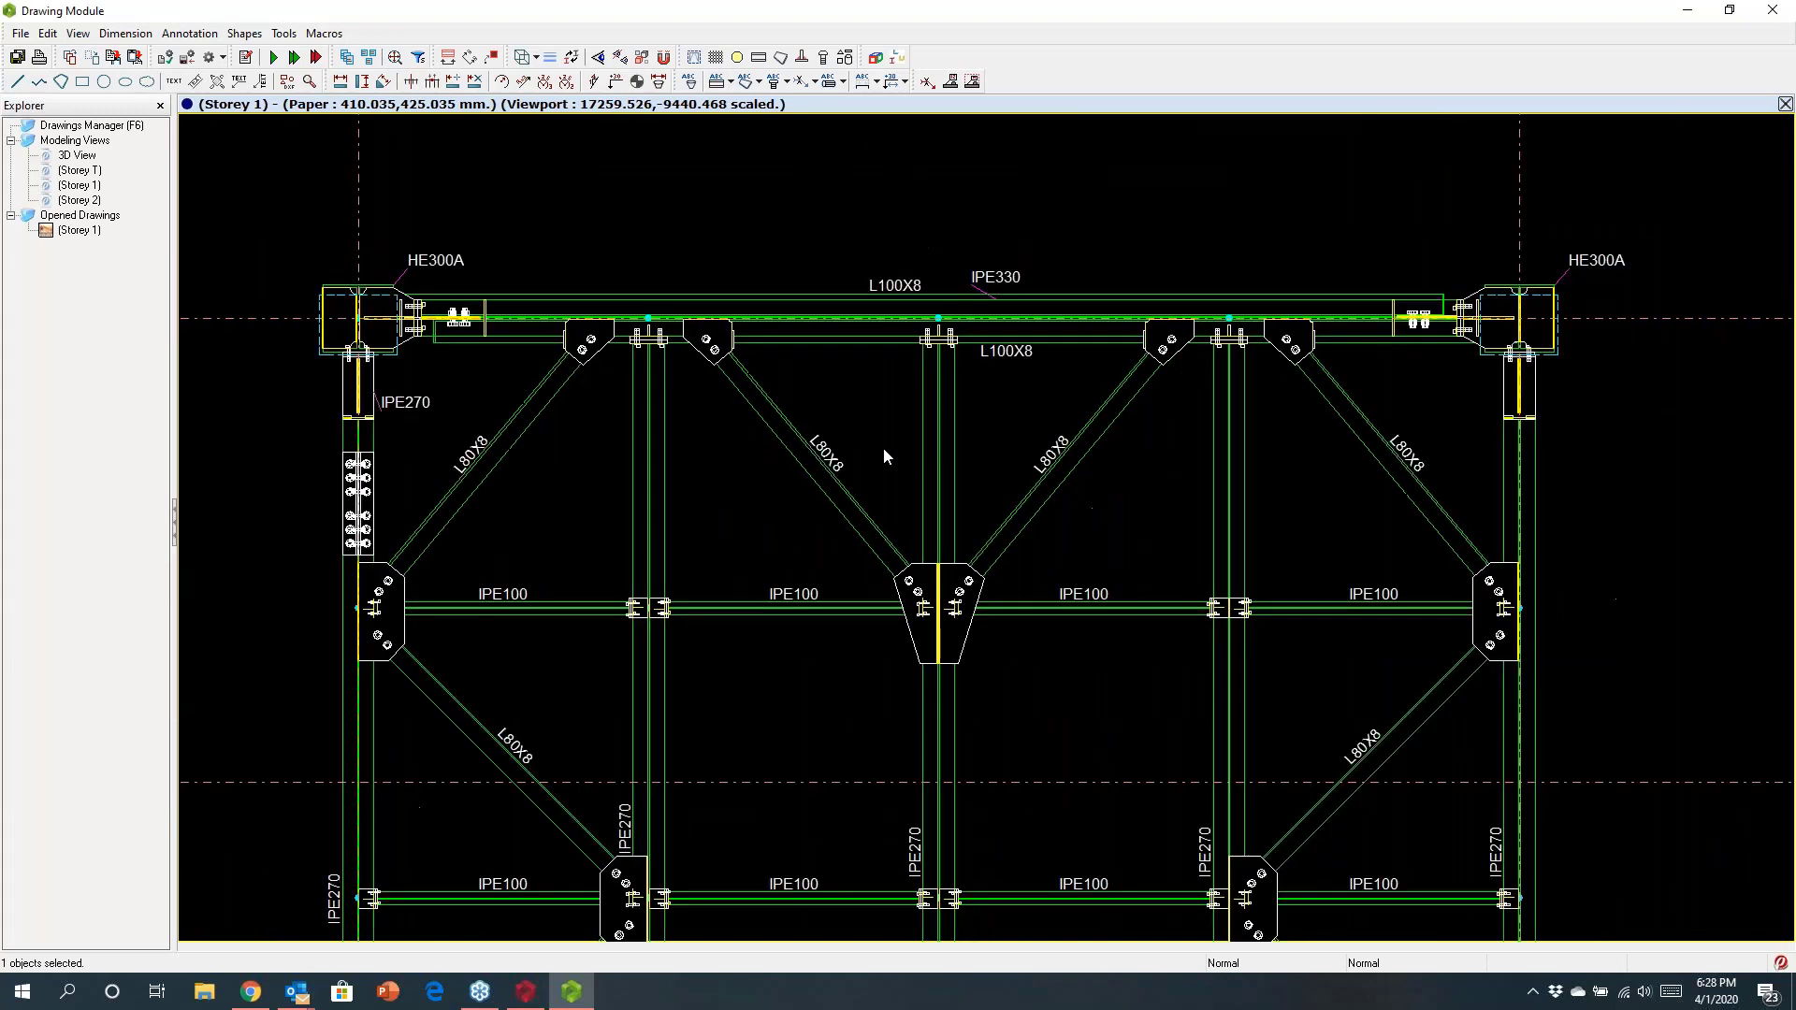
{"action": "middle_click_drag", "start_coordinate": [883, 447], "coordinate": [809, 405]}
{"action": "left_click", "coordinate": [341, 81]}
{"action": "left_click", "coordinate": [389, 301]}
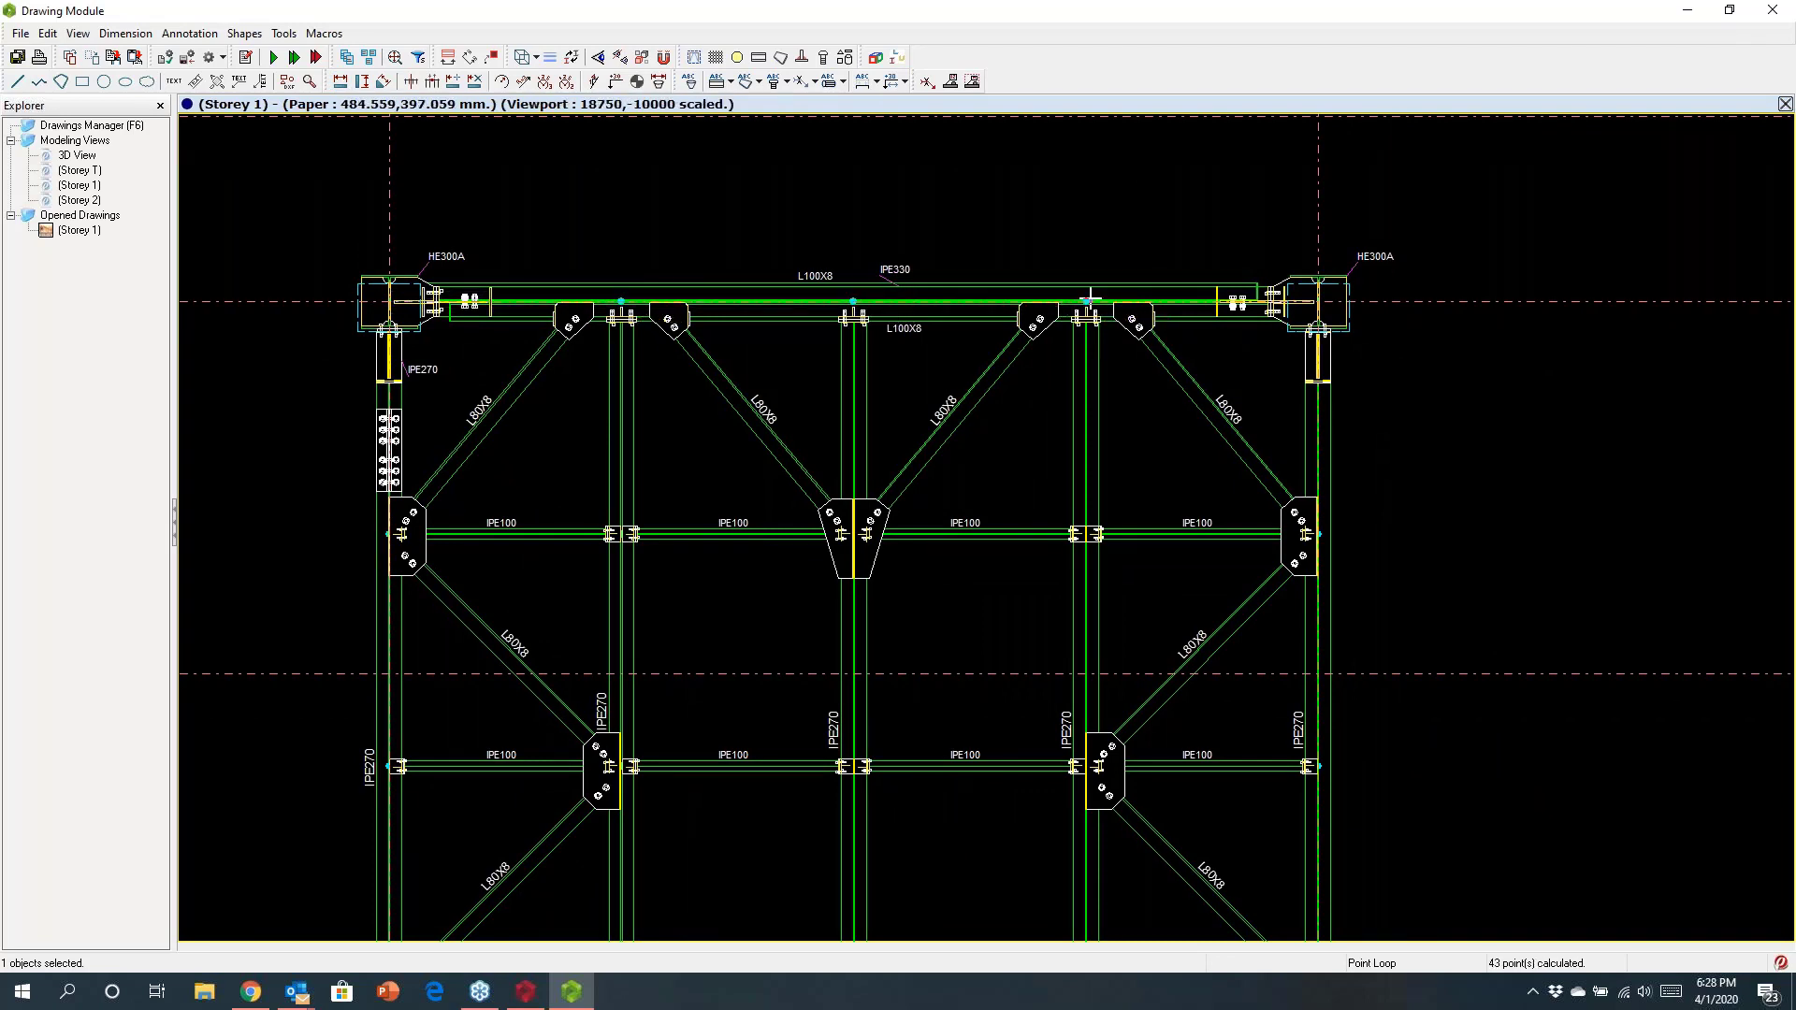
{"action": "left_click", "coordinate": [1314, 187]}
{"action": "scroll", "coordinate": [613, 304], "scroll_direction": "down", "scroll_amount": 2}
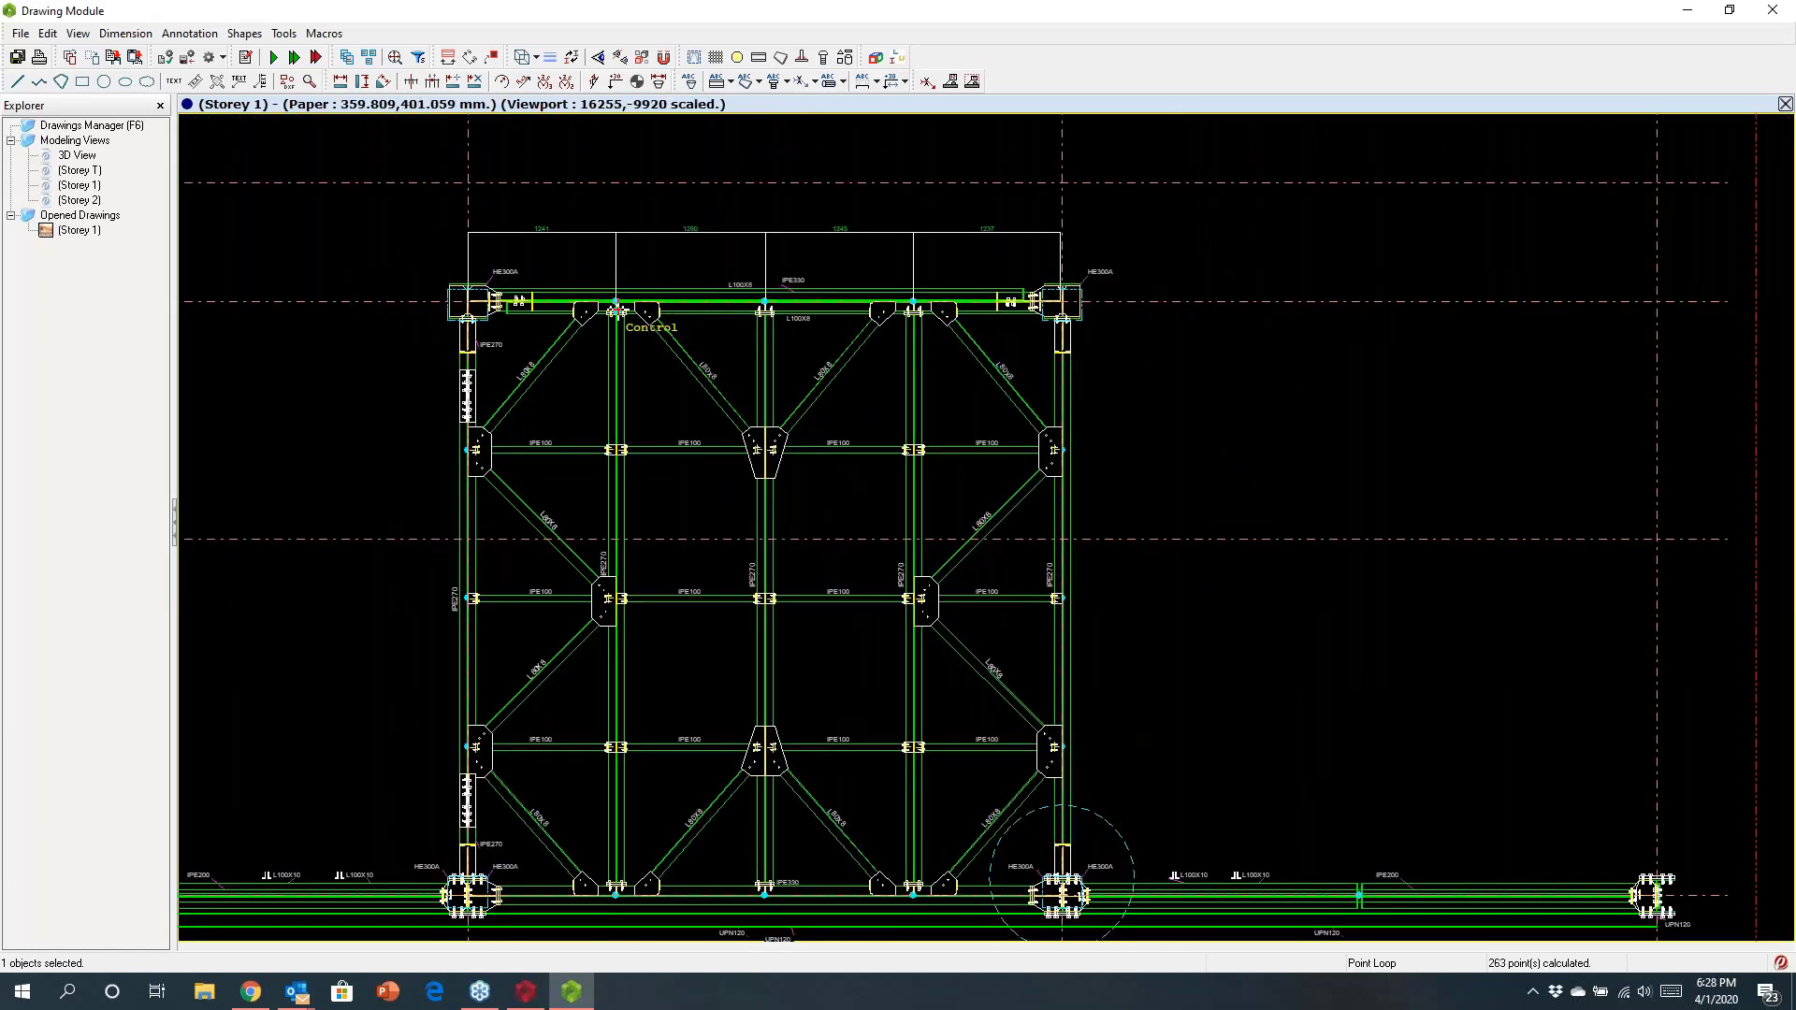
{"action": "scroll", "coordinate": [798, 490], "scroll_direction": "down", "scroll_amount": 2}
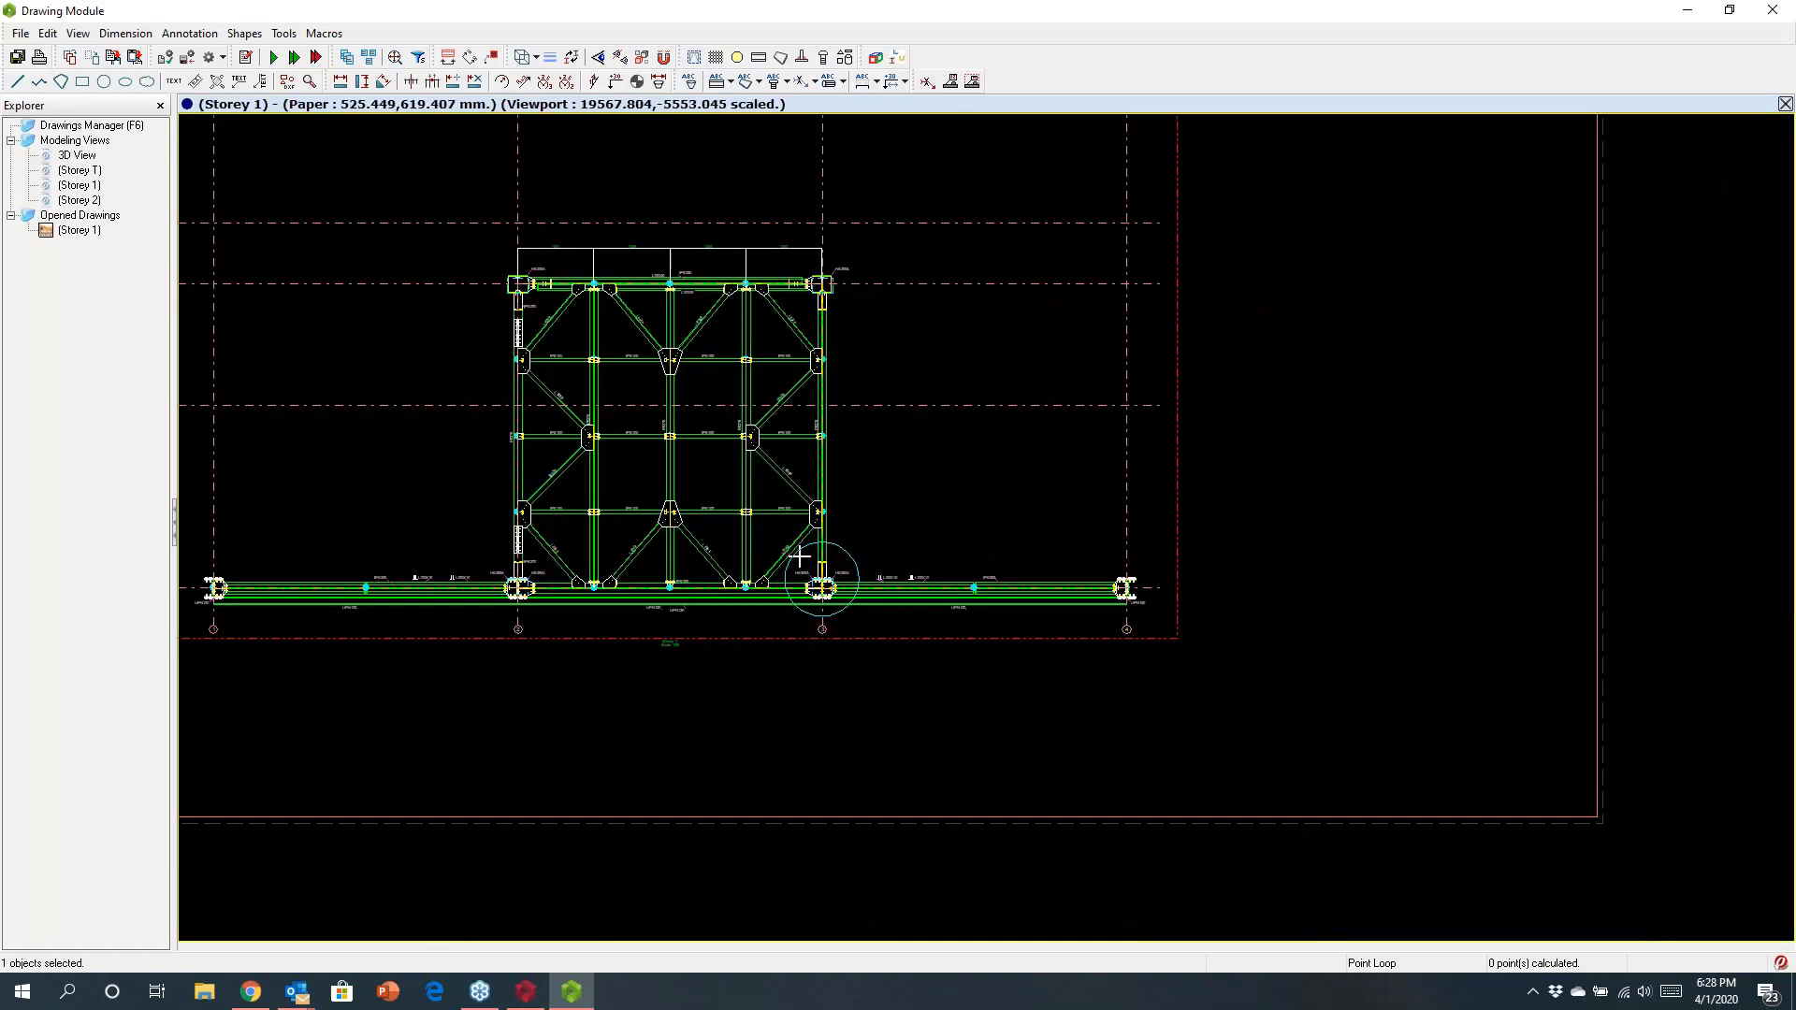
{"action": "scroll", "coordinate": [802, 568], "scroll_direction": "up", "scroll_amount": 4}
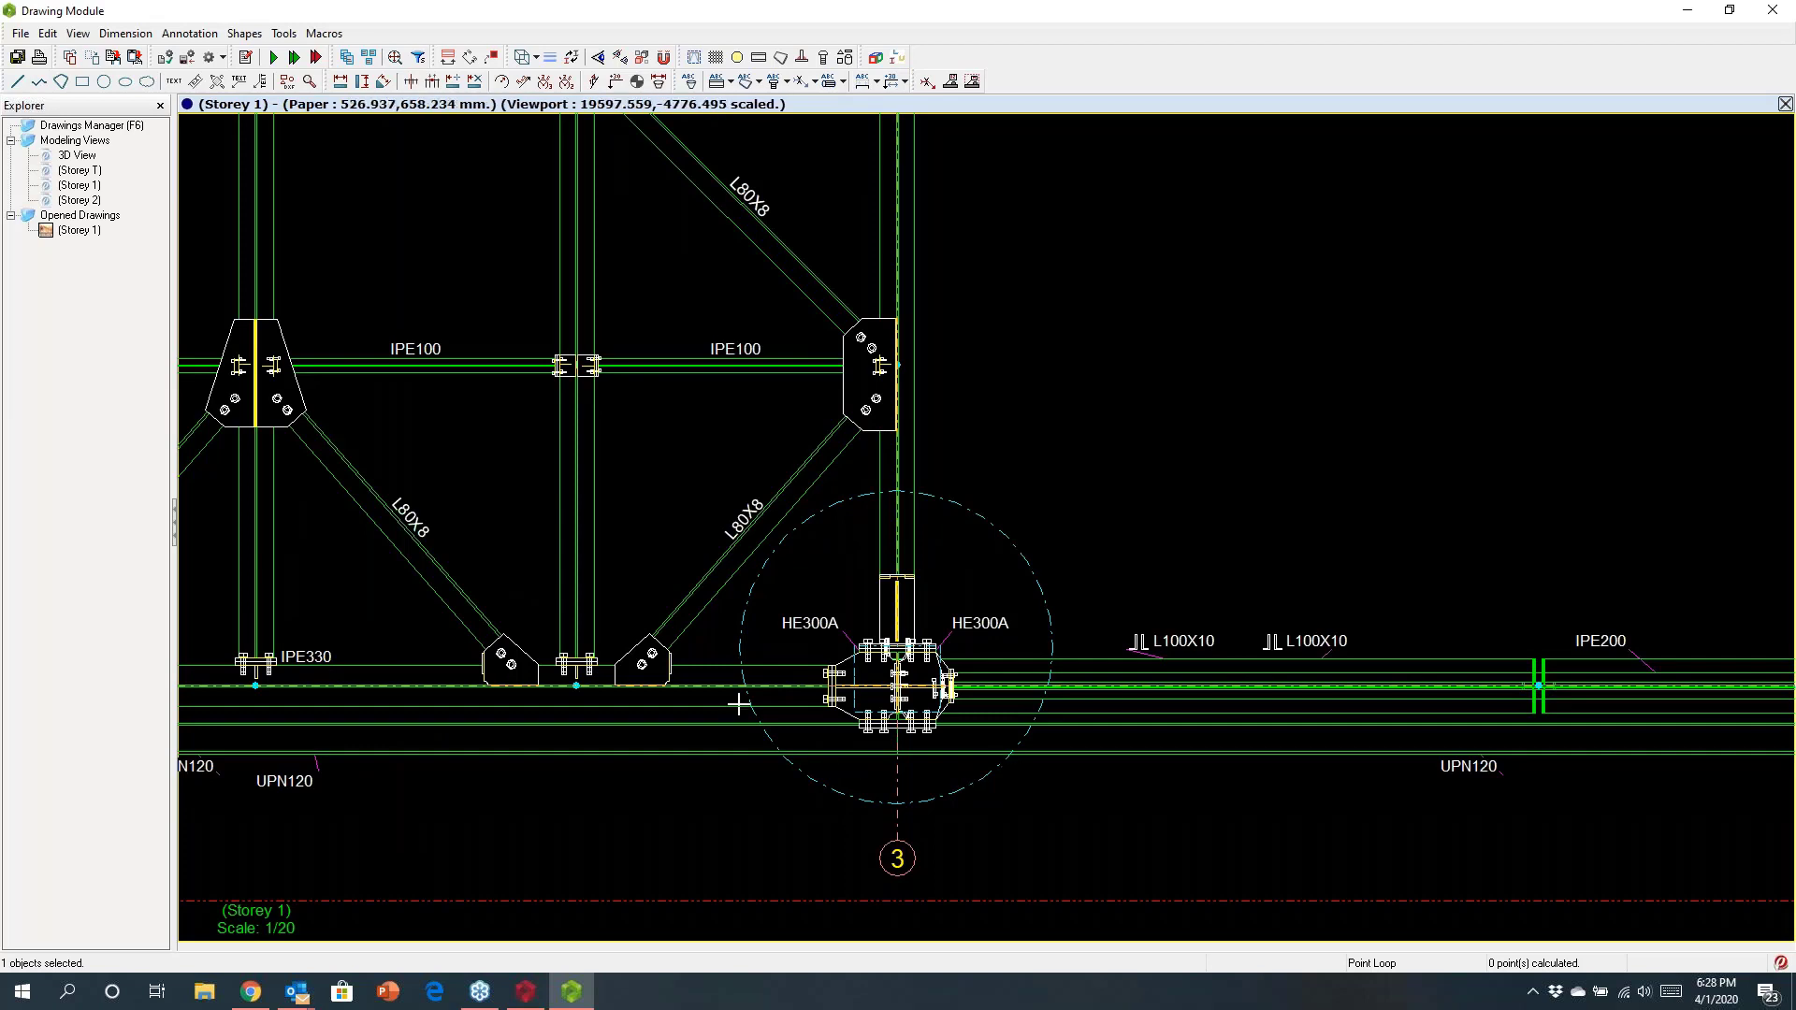
{"action": "scroll", "coordinate": [1043, 534], "scroll_direction": "down", "scroll_amount": 3}
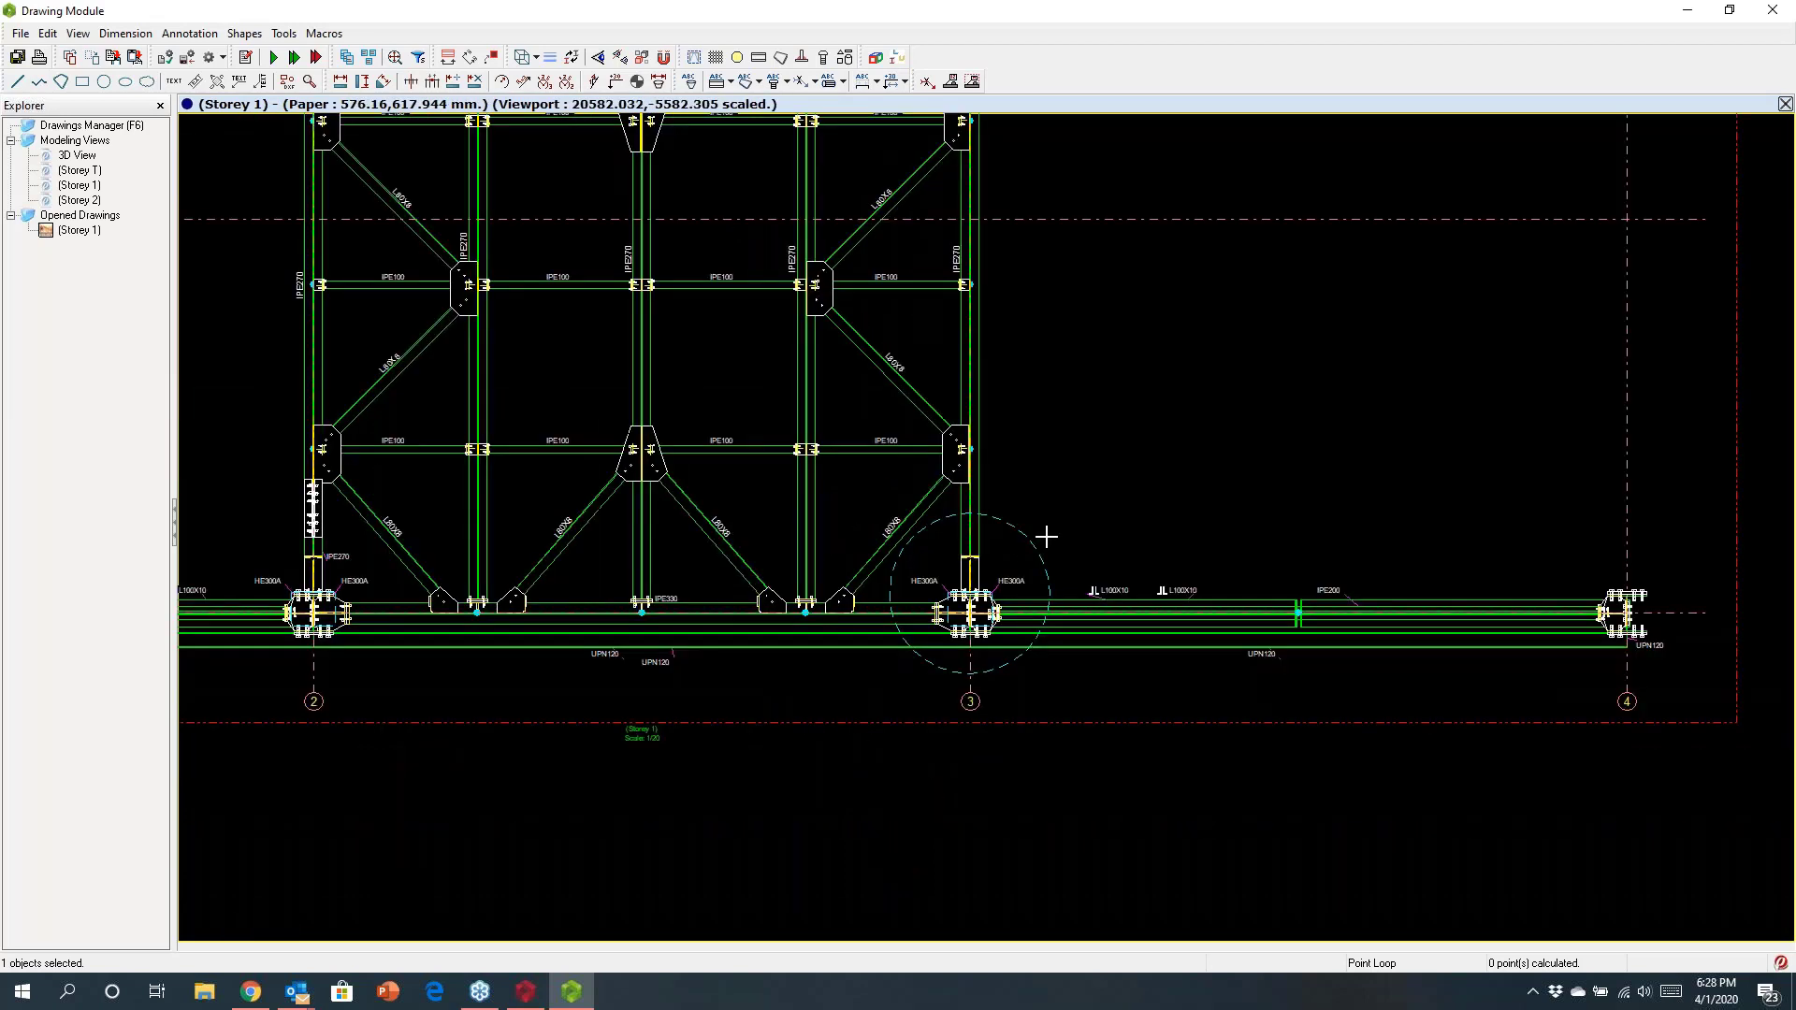
{"action": "scroll", "coordinate": [1044, 534], "scroll_direction": "down", "scroll_amount": 3}
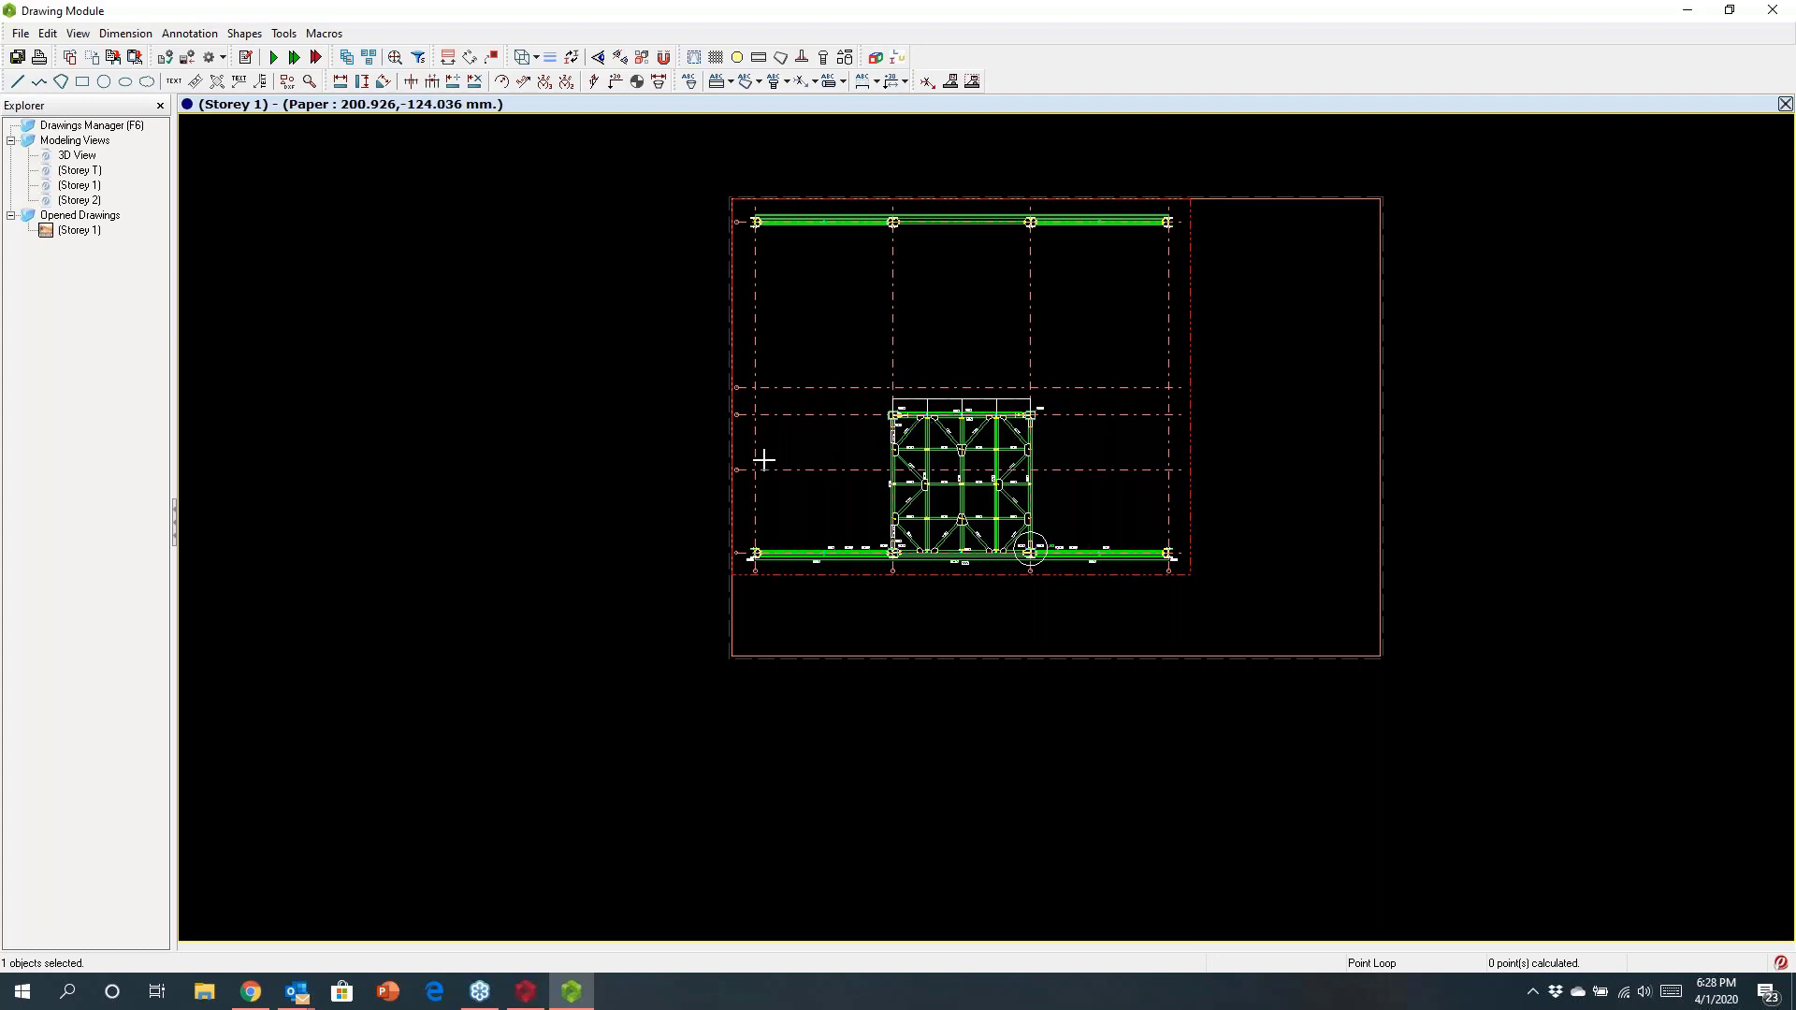
Step: Place the cbc1 connection detail views beside the plan and toggle weld annotation visibility
{"action": "left_click", "coordinate": [817, 188]}
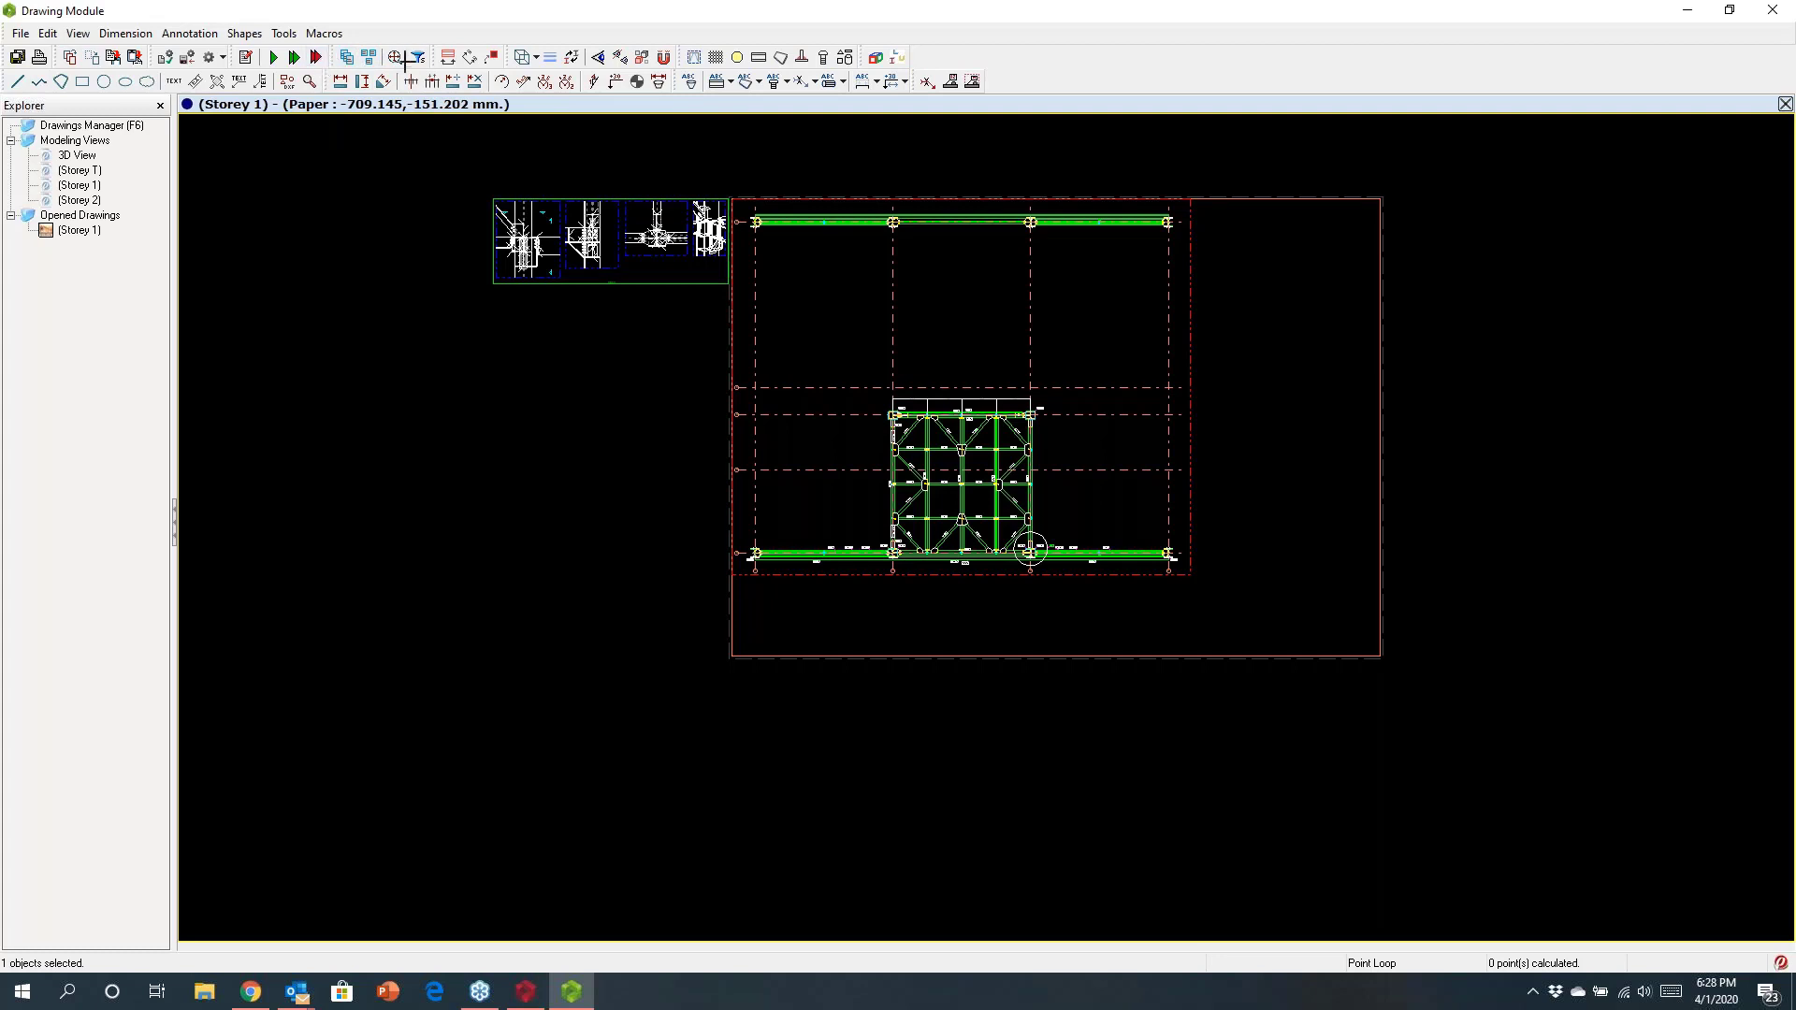
{"action": "left_click", "coordinate": [596, 60]}
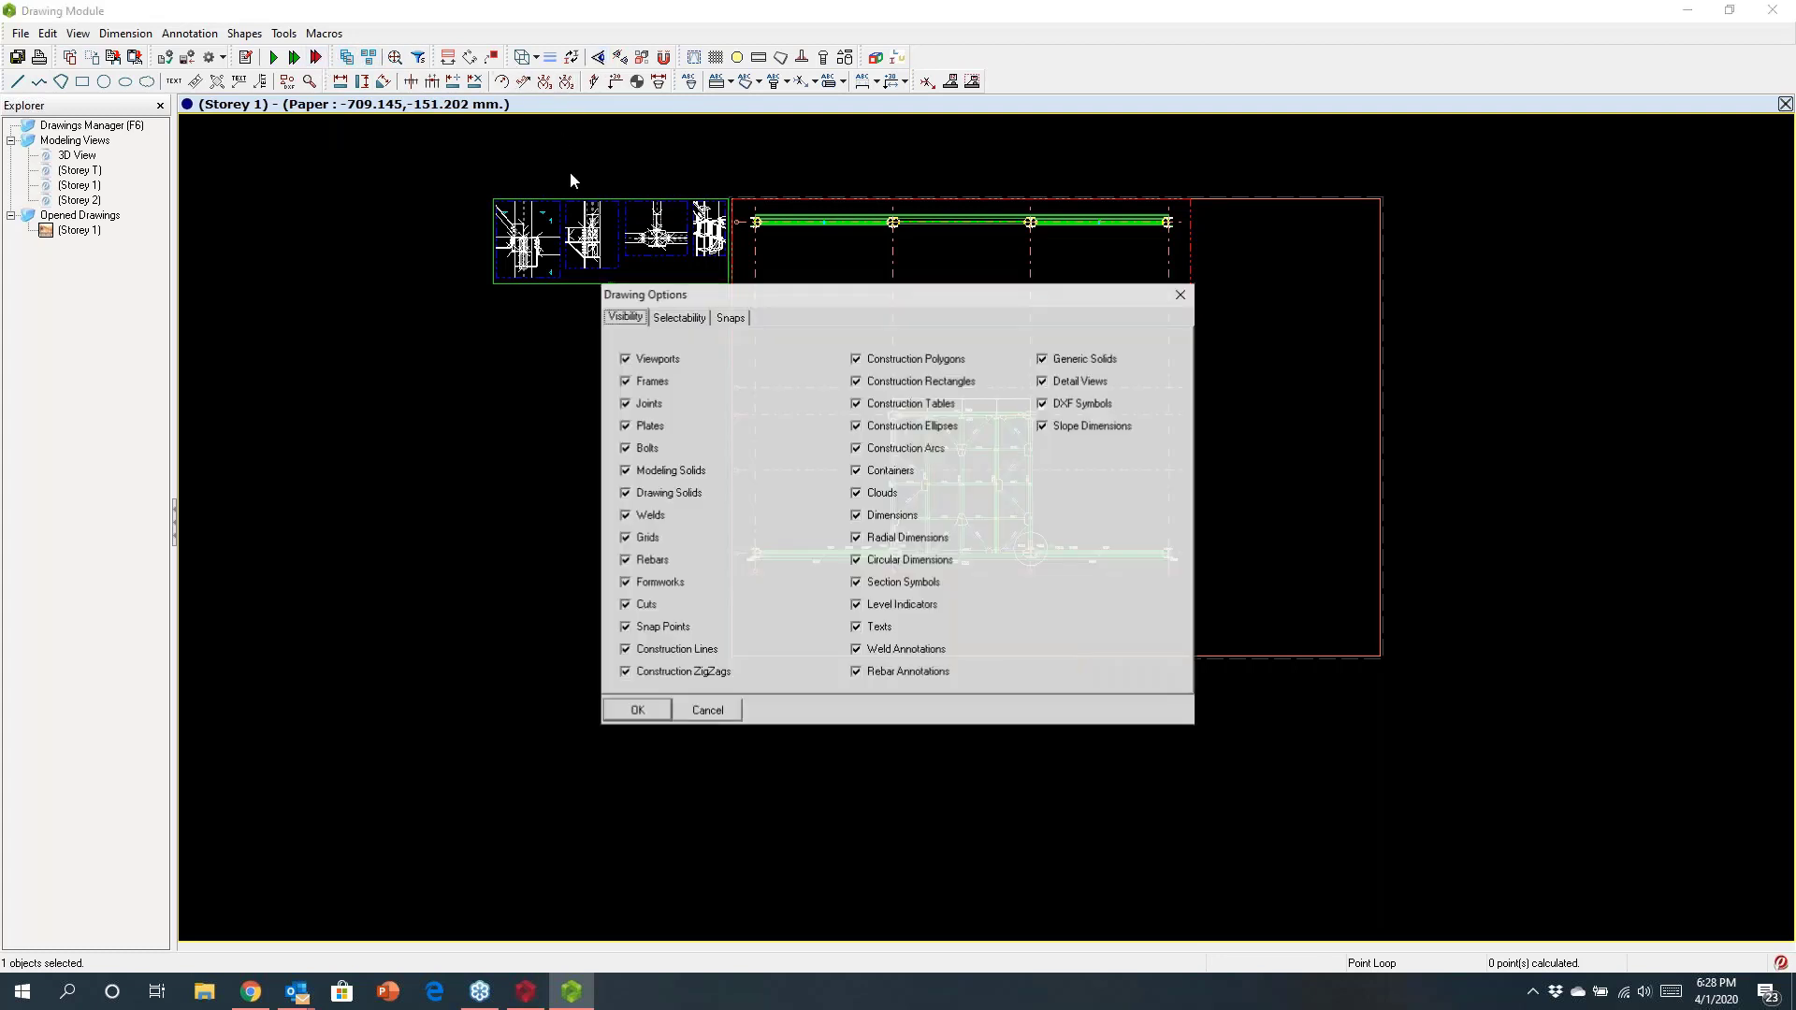
{"action": "left_click", "coordinate": [858, 650]}
{"action": "left_click", "coordinate": [636, 711]}
{"action": "scroll", "coordinate": [533, 180], "scroll_direction": "up", "scroll_amount": 10}
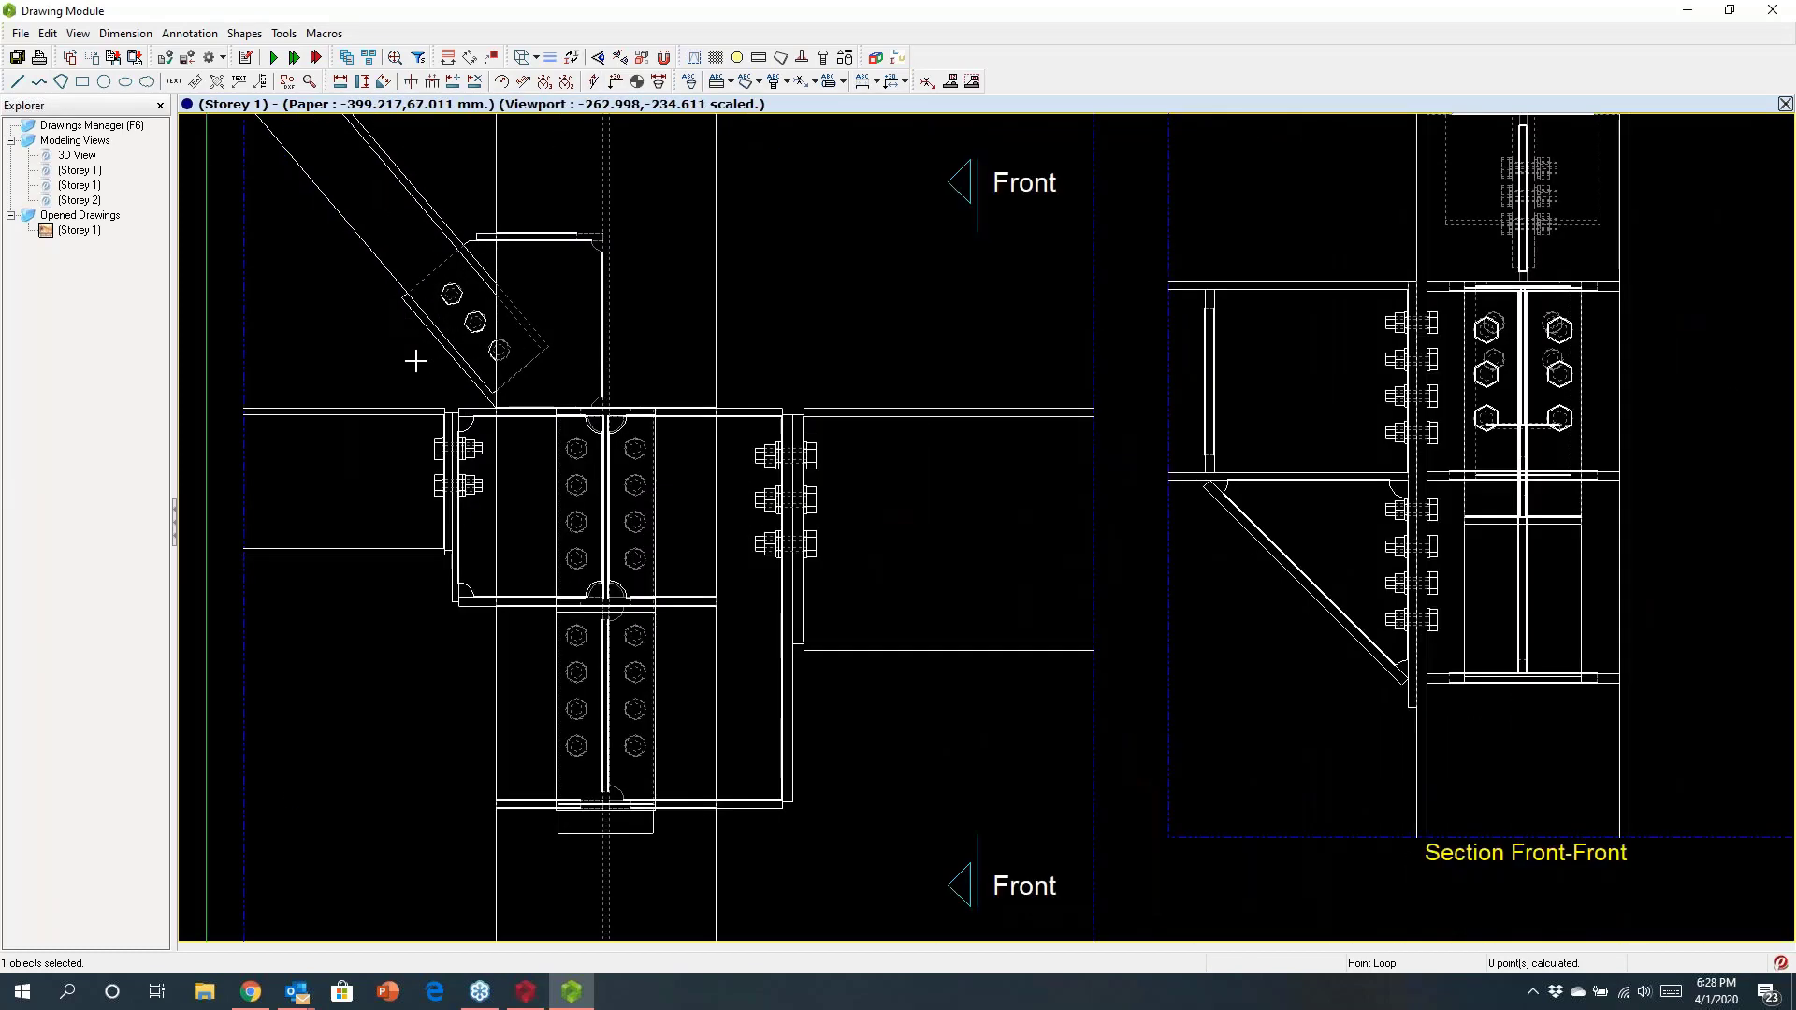
{"action": "scroll", "coordinate": [415, 361], "scroll_direction": "down", "scroll_amount": 4}
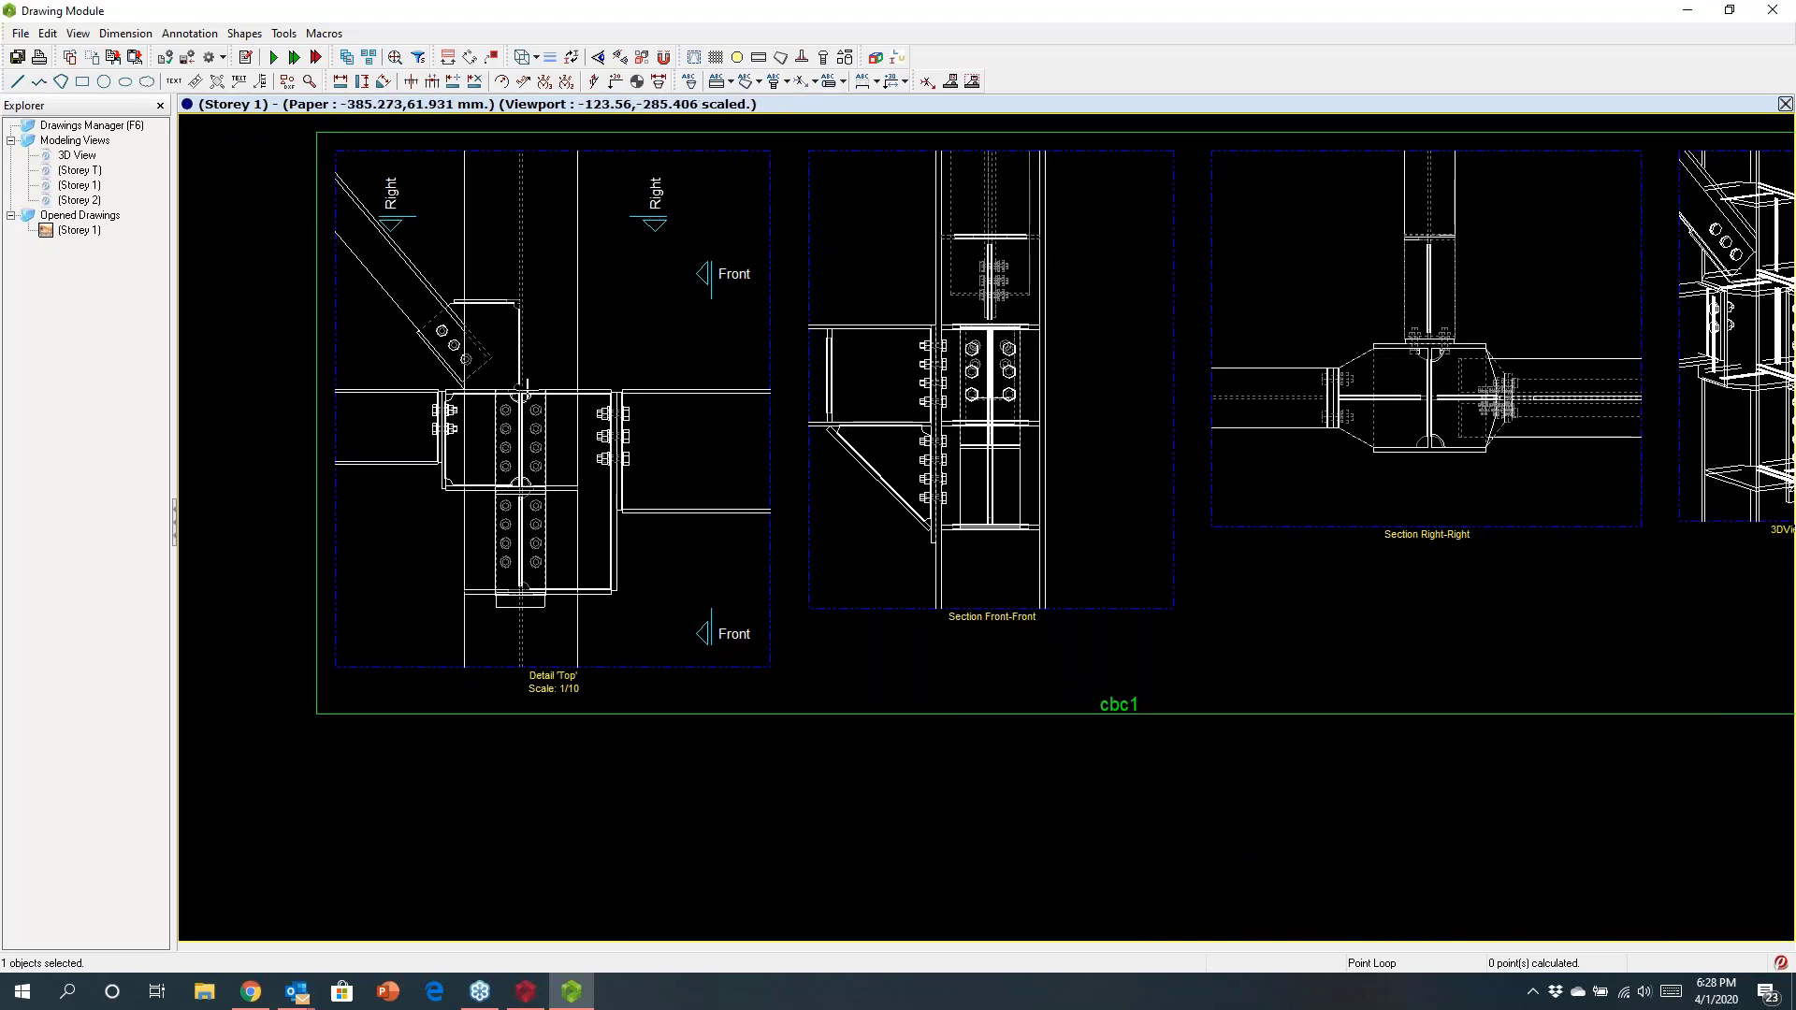
{"action": "key", "text": "Escape"}
Step: Label the steel profiles and bolts in the Top detail view
{"action": "left_click_drag", "start_coordinate": [356, 246], "coordinate": [716, 647]}
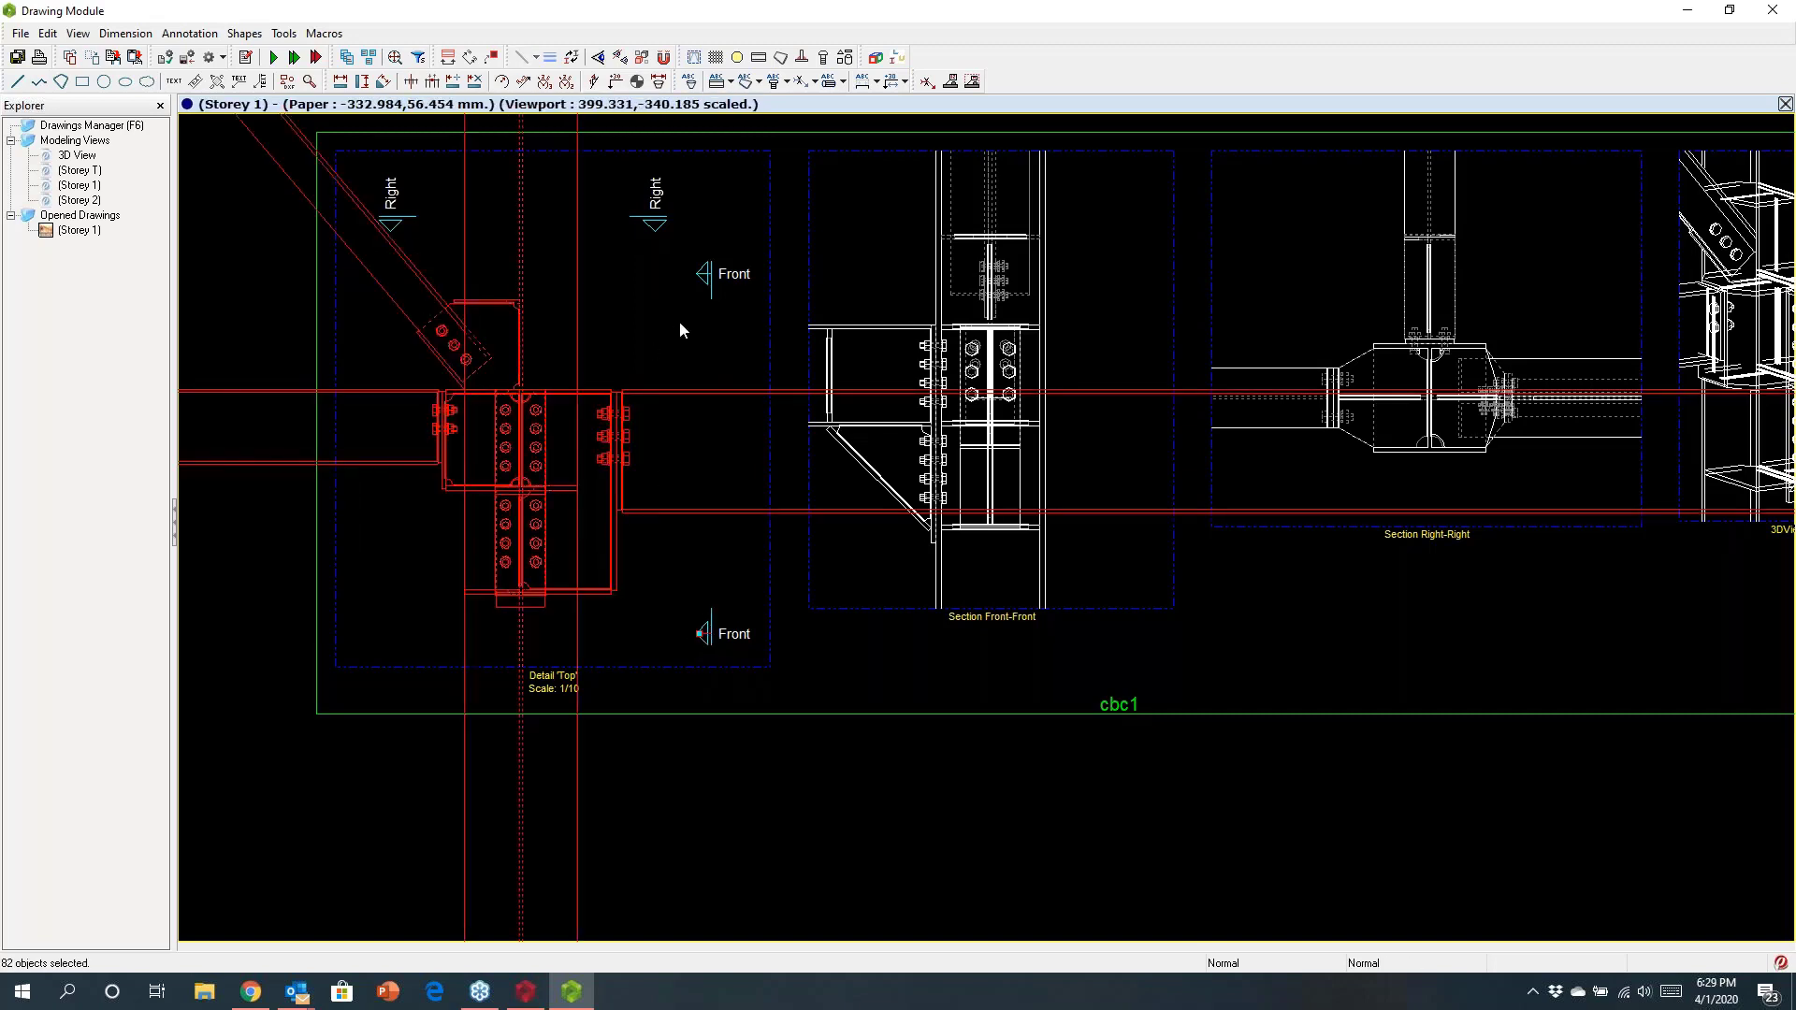
{"action": "left_click", "coordinate": [716, 81]}
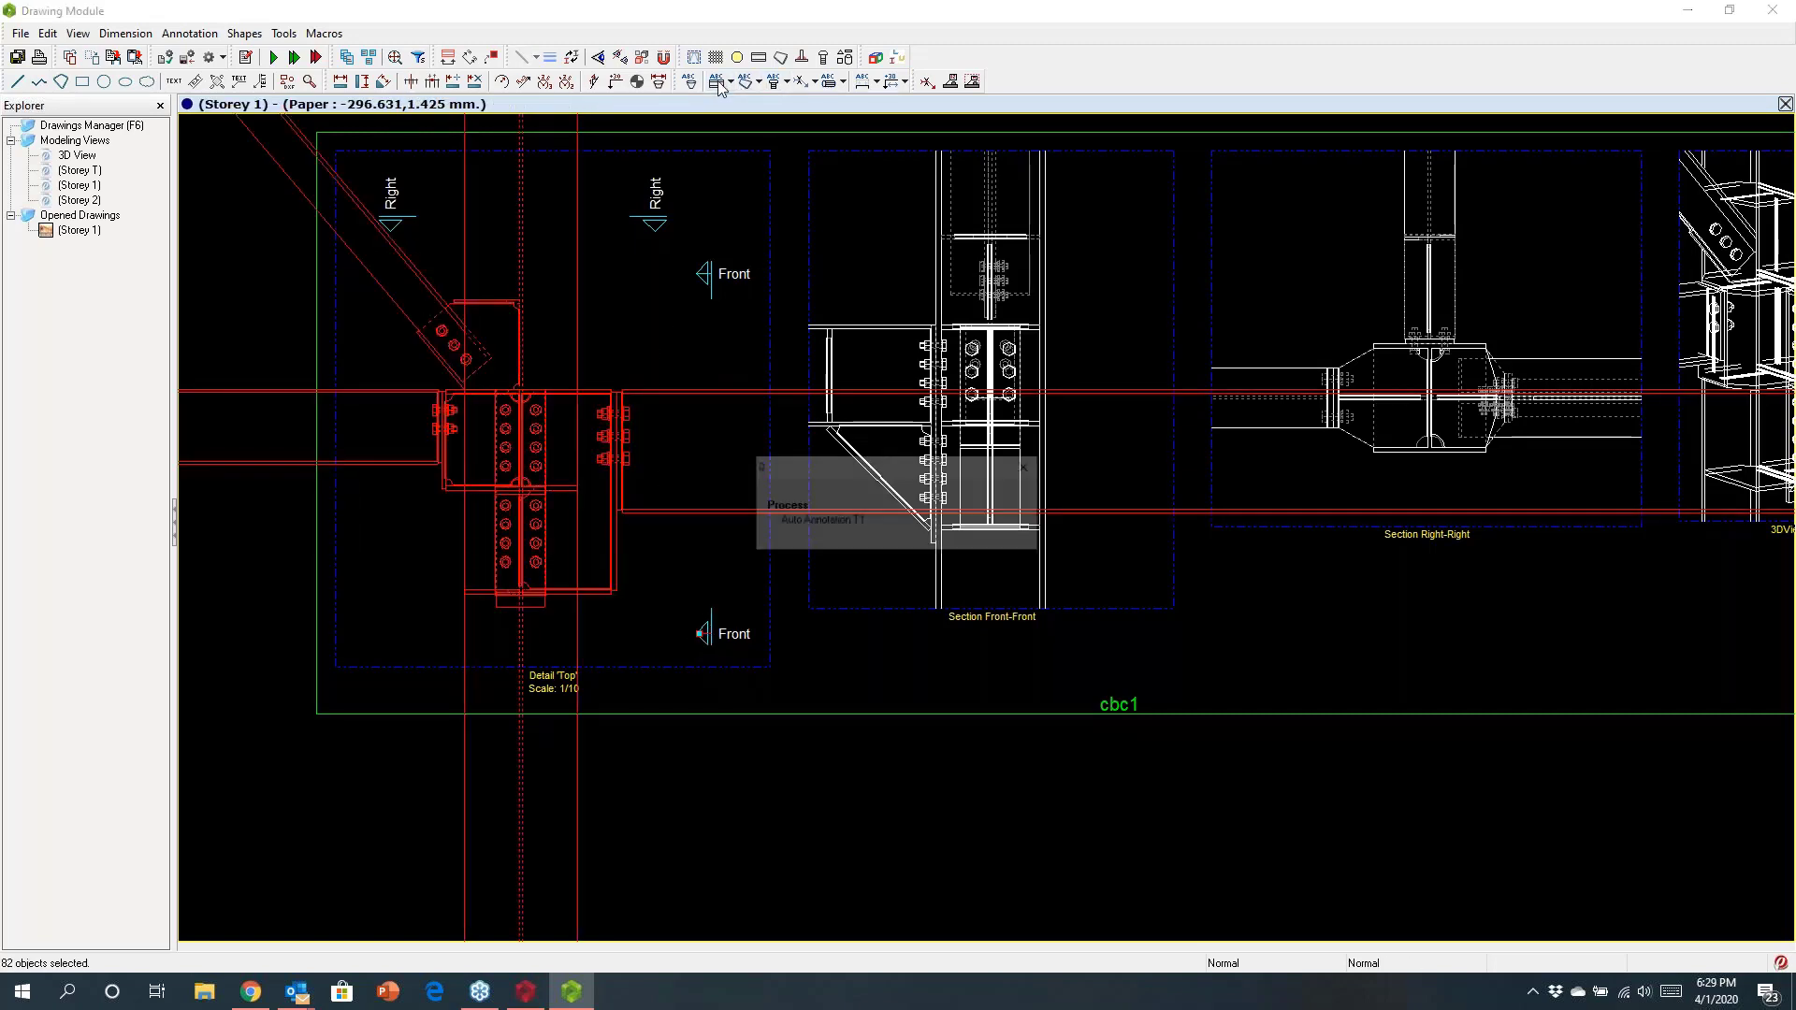
{"action": "left_click", "coordinate": [774, 82]}
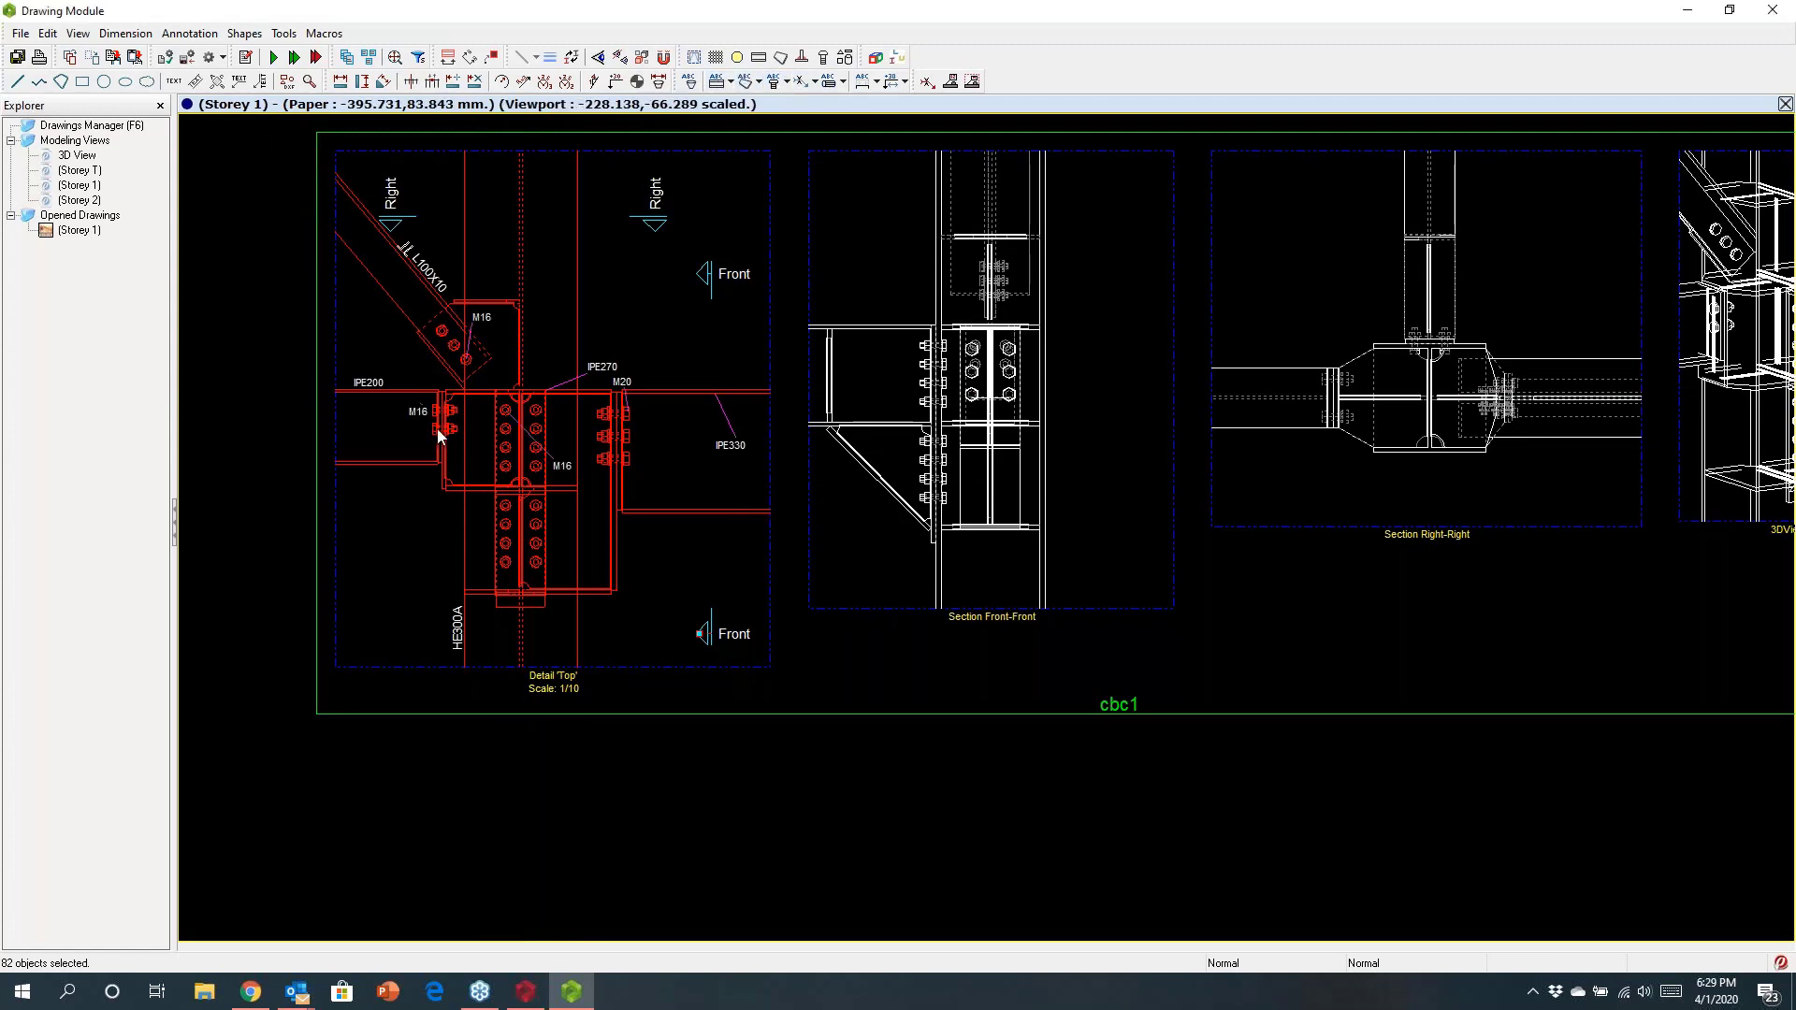
{"action": "left_click", "coordinate": [394, 550]}
{"action": "scroll", "coordinate": [638, 625], "scroll_direction": "up", "scroll_amount": 5}
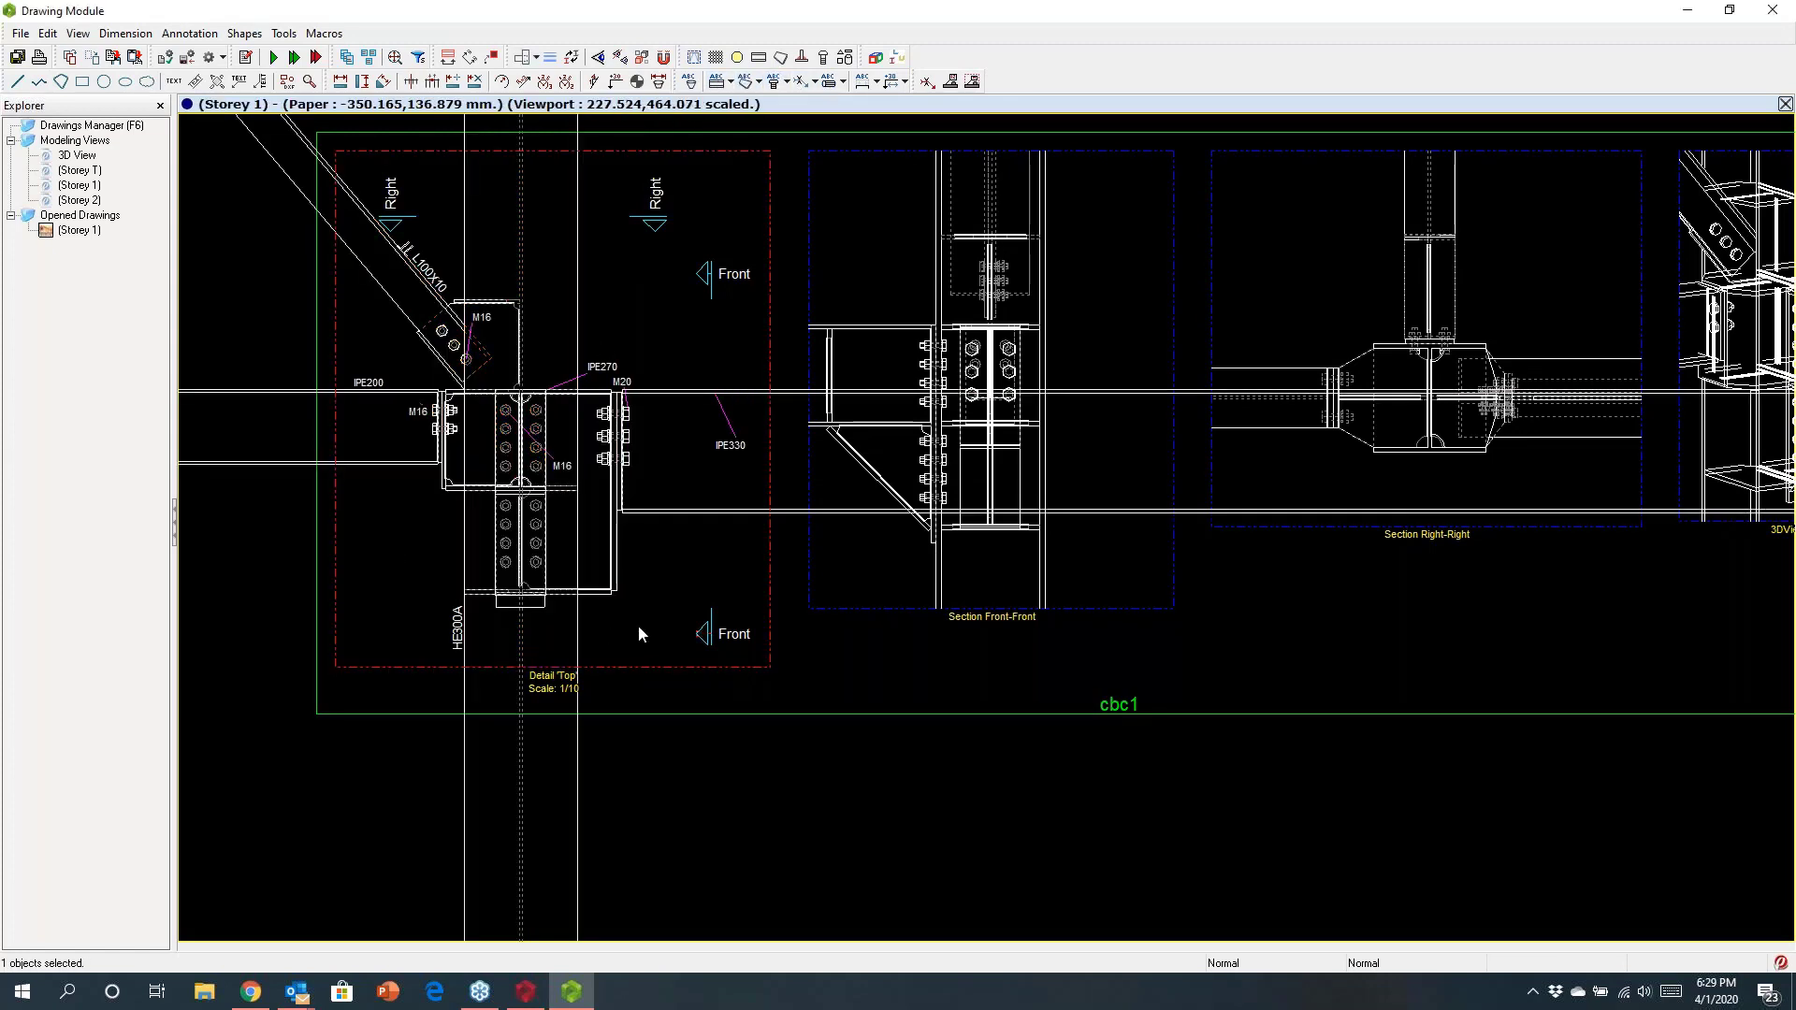
{"action": "mouse_move", "coordinate": [662, 575]}
{"action": "middle_mouse_down"}
{"action": "mouse_move", "coordinate": [742, 549]}
{"action": "mouse_move", "coordinate": [834, 590]}
{"action": "middle_mouse_up"}
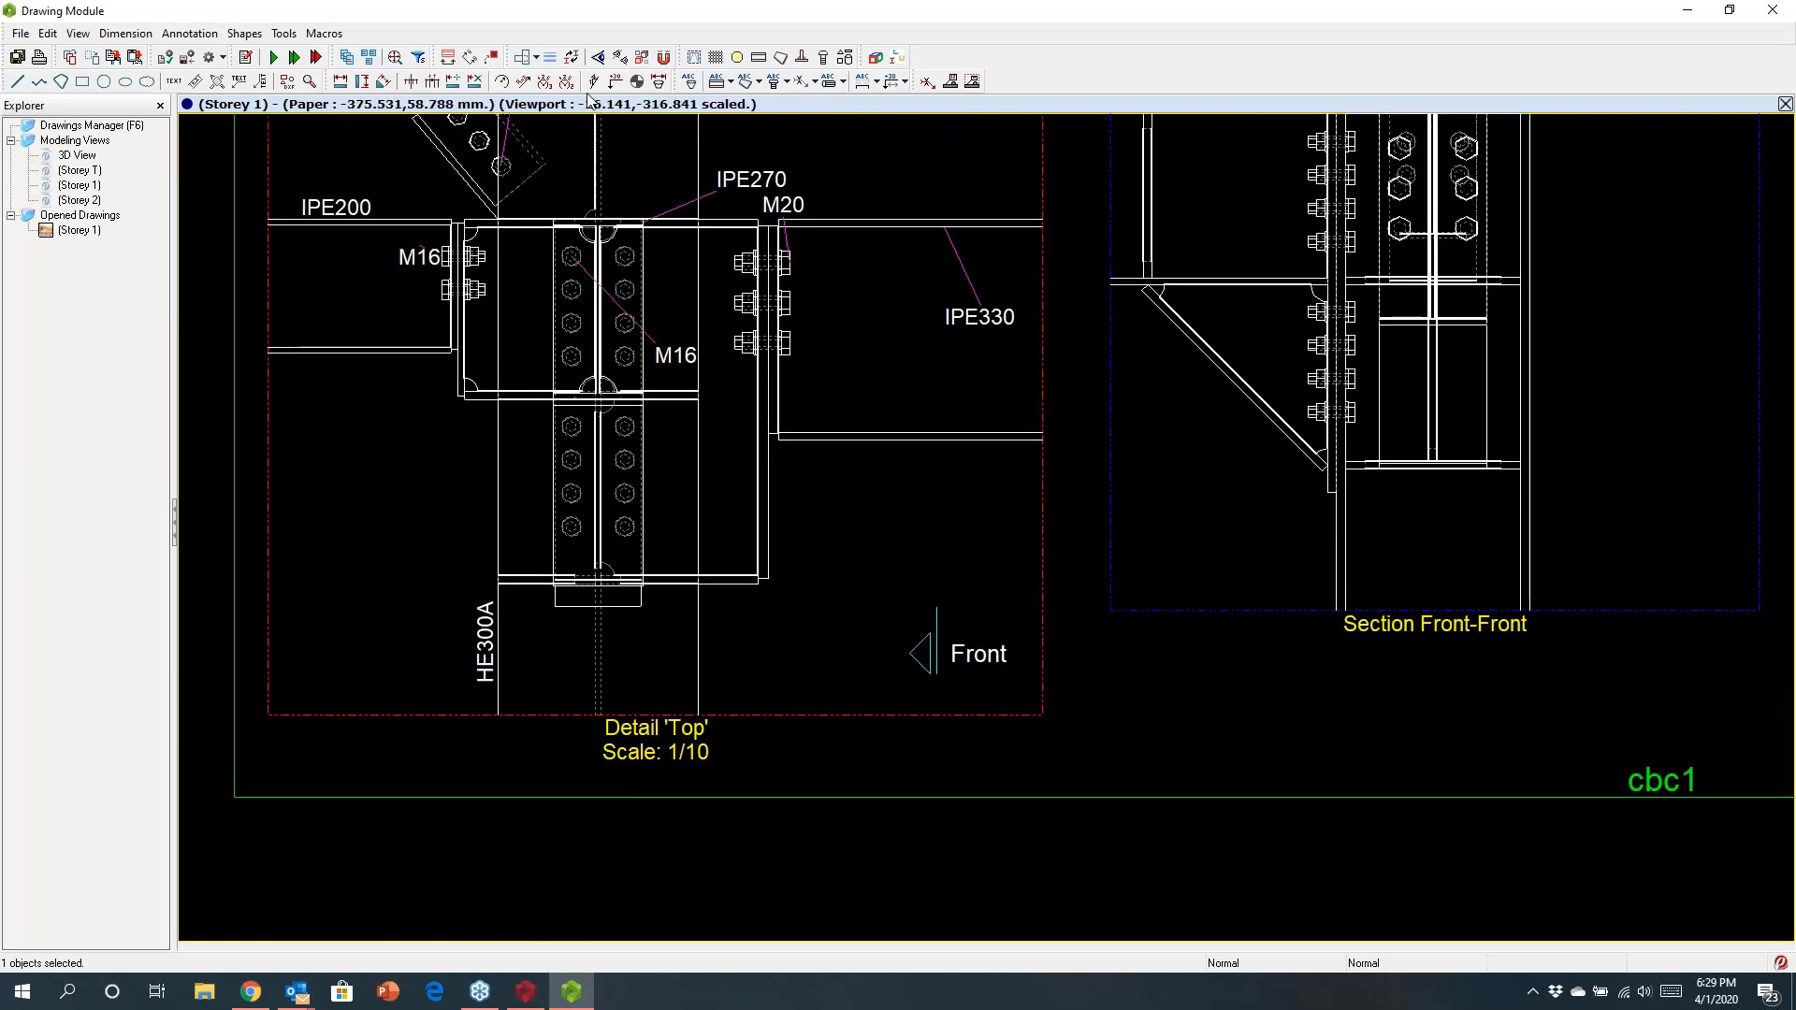
Step: Add an 80 dimension between the two bottom bolts below the column
{"action": "left_click", "coordinate": [341, 81]}
{"action": "left_click", "coordinate": [572, 528]}
{"action": "left_click", "coordinate": [625, 527]}
{"action": "left_click", "coordinate": [627, 663]}
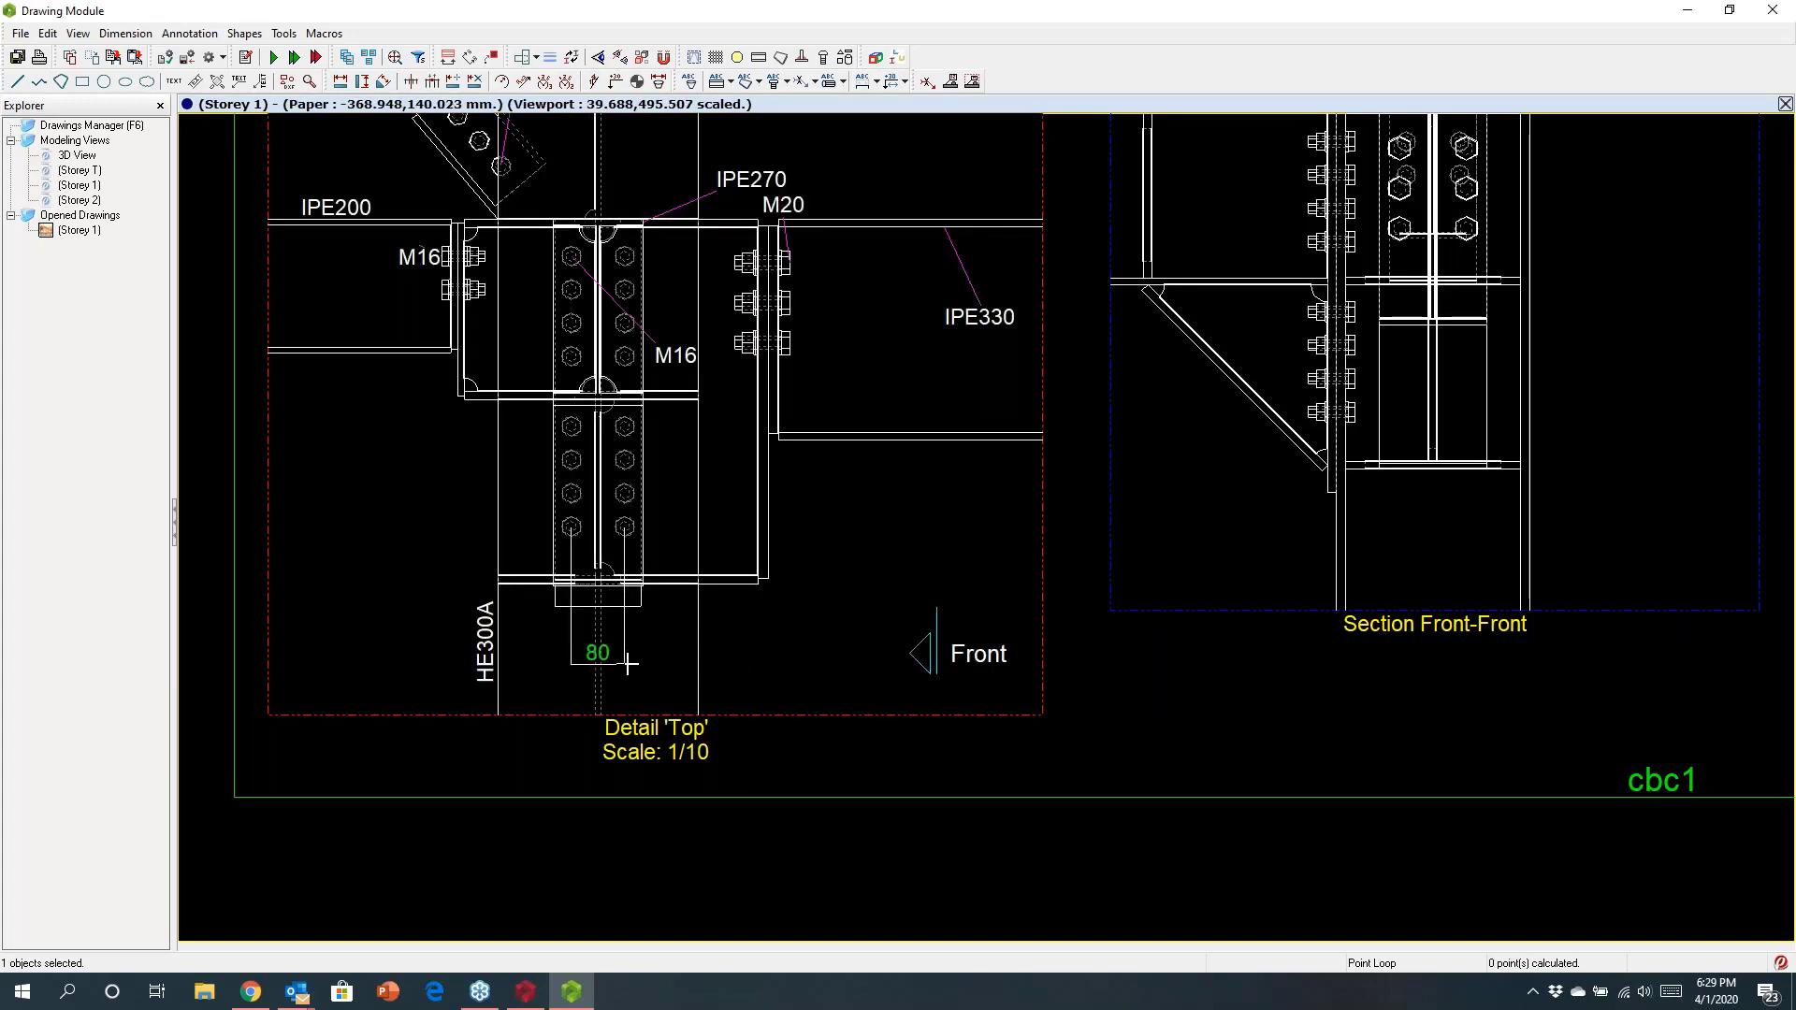
{"action": "scroll", "coordinate": [571, 619], "scroll_direction": "down", "scroll_amount": 3}
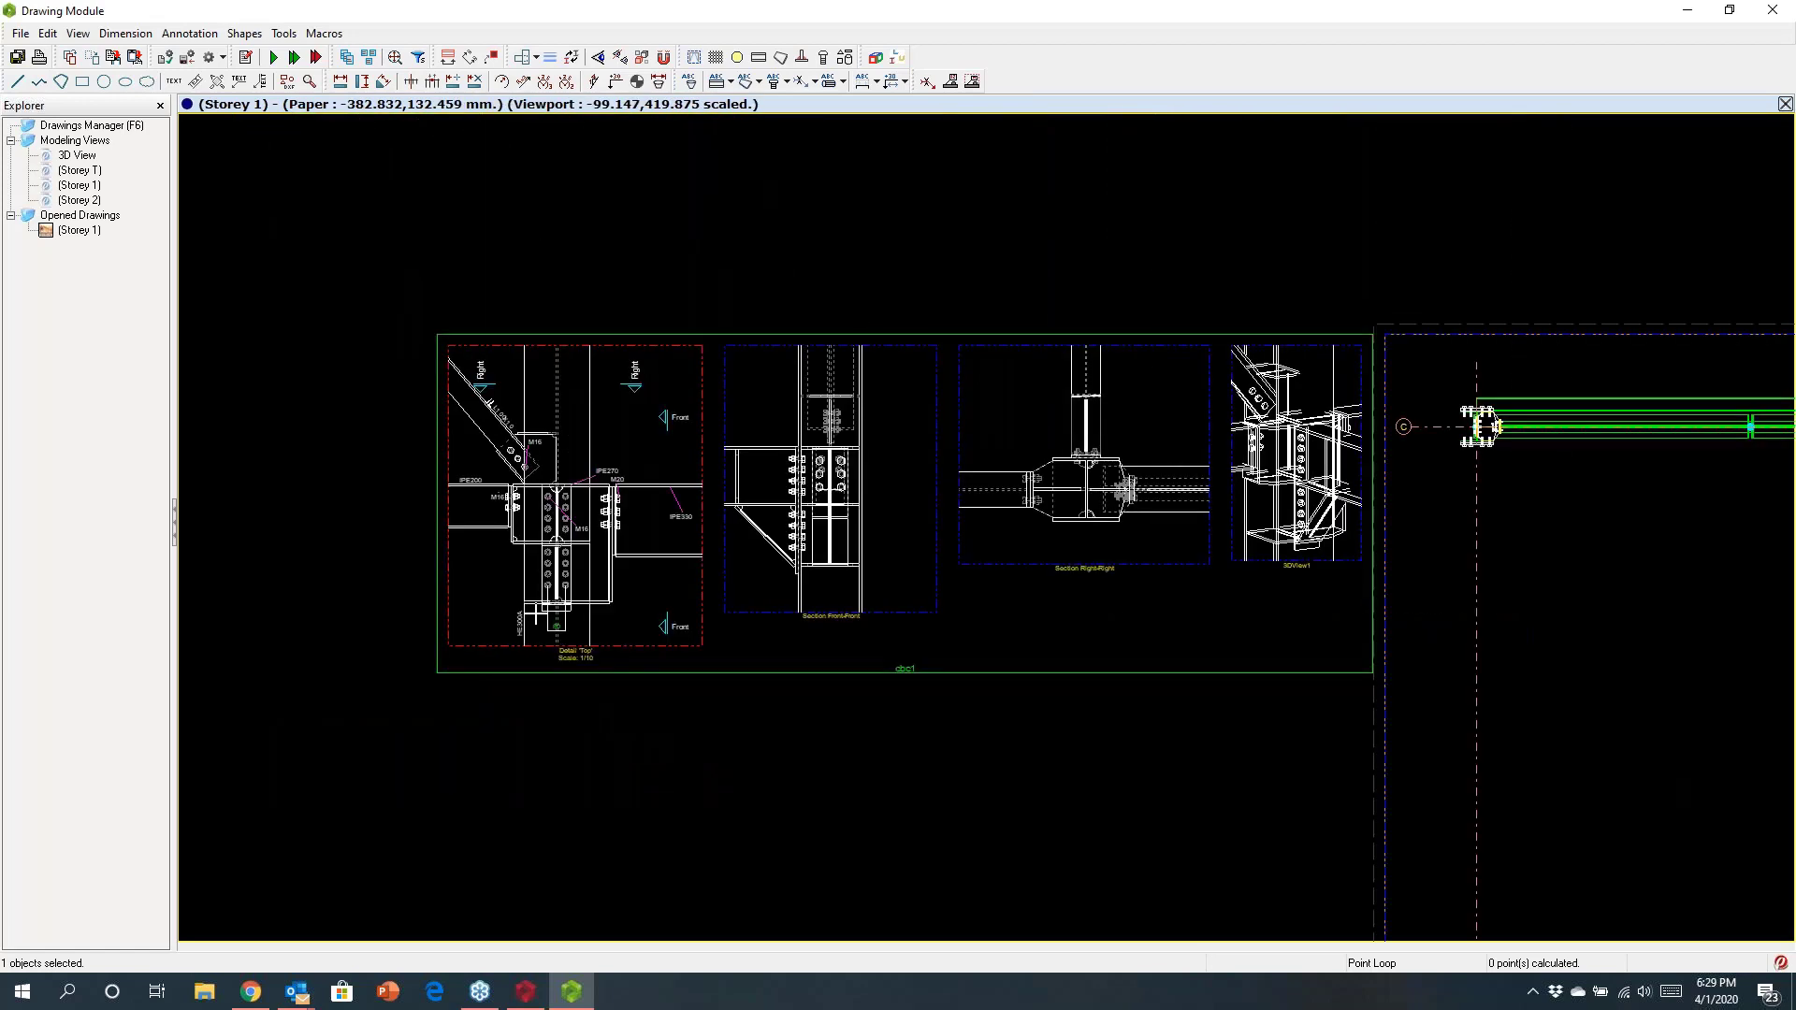
Step: Close the Drawing Module window, prompting whether to save the active drawings
{"action": "scroll", "coordinate": [1107, 503], "scroll_direction": "up", "scroll_amount": 2}
{"action": "scroll", "coordinate": [1106, 503], "scroll_direction": "down", "scroll_amount": 3}
{"action": "scroll", "coordinate": [814, 501], "scroll_direction": "down", "scroll_amount": 2}
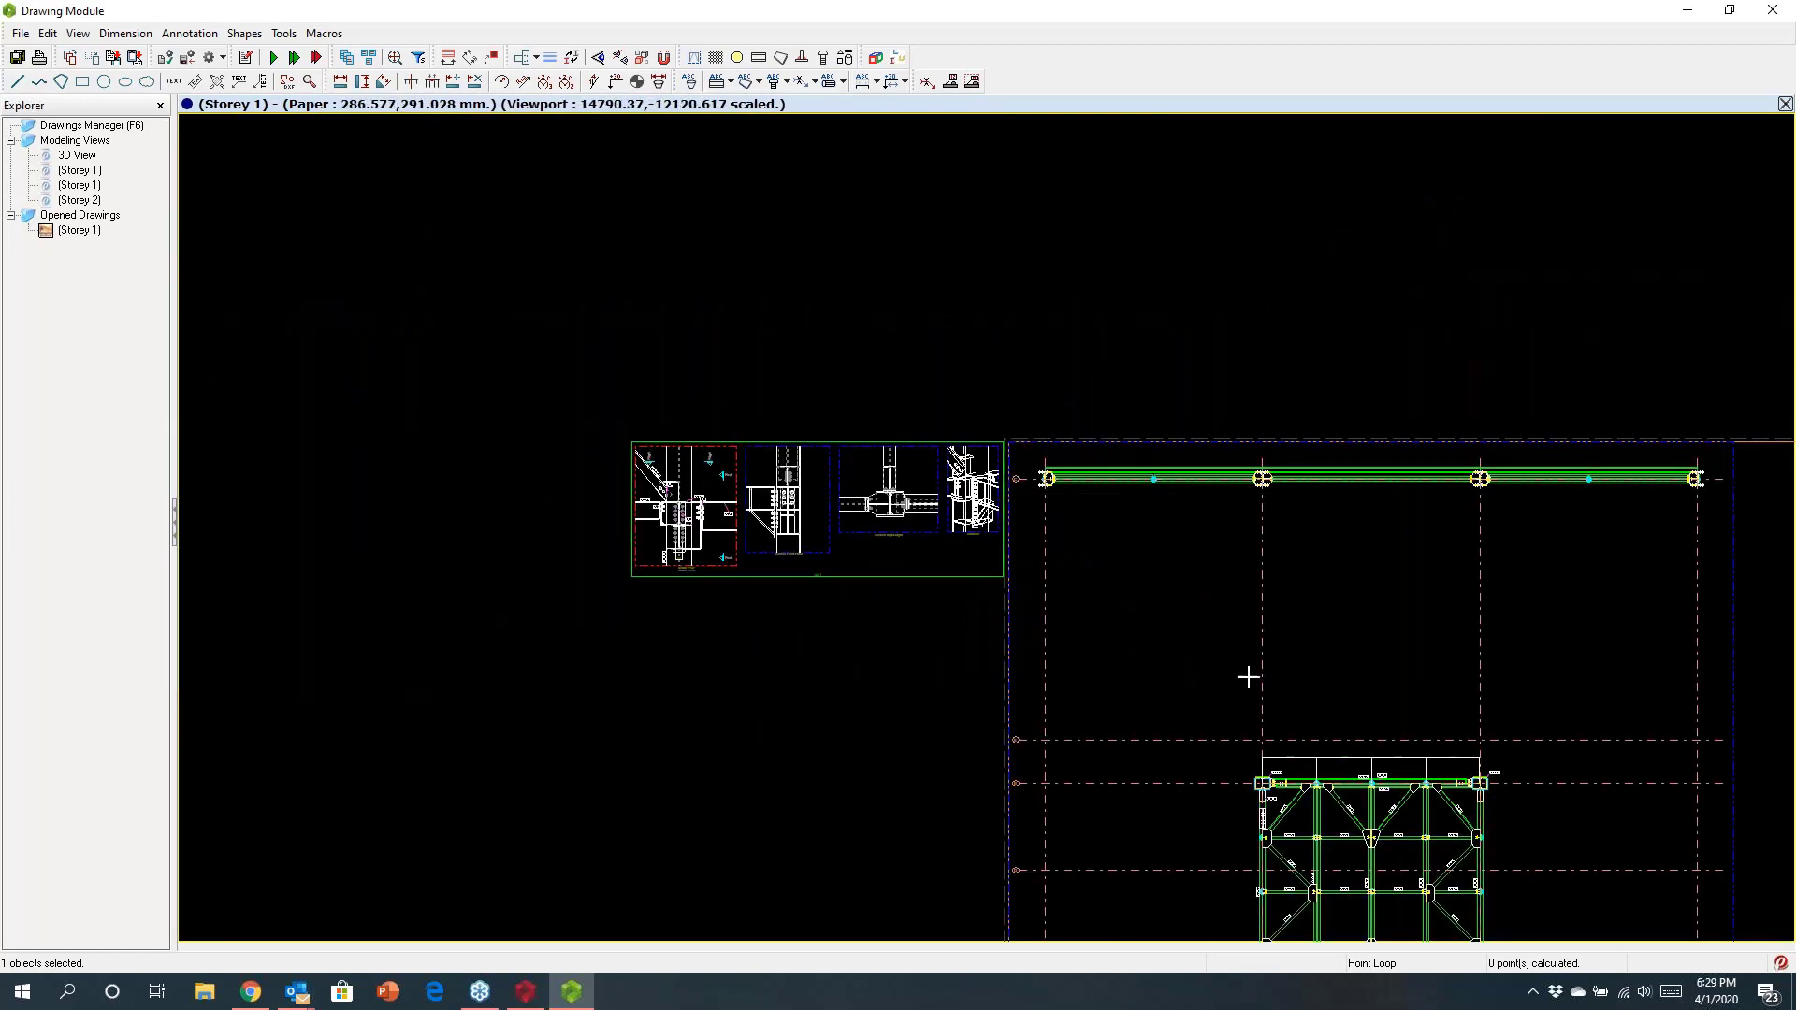
{"action": "scroll", "coordinate": [1323, 808], "scroll_direction": "down", "scroll_amount": 1}
{"action": "scroll", "coordinate": [1388, 860], "scroll_direction": "up", "scroll_amount": 3}
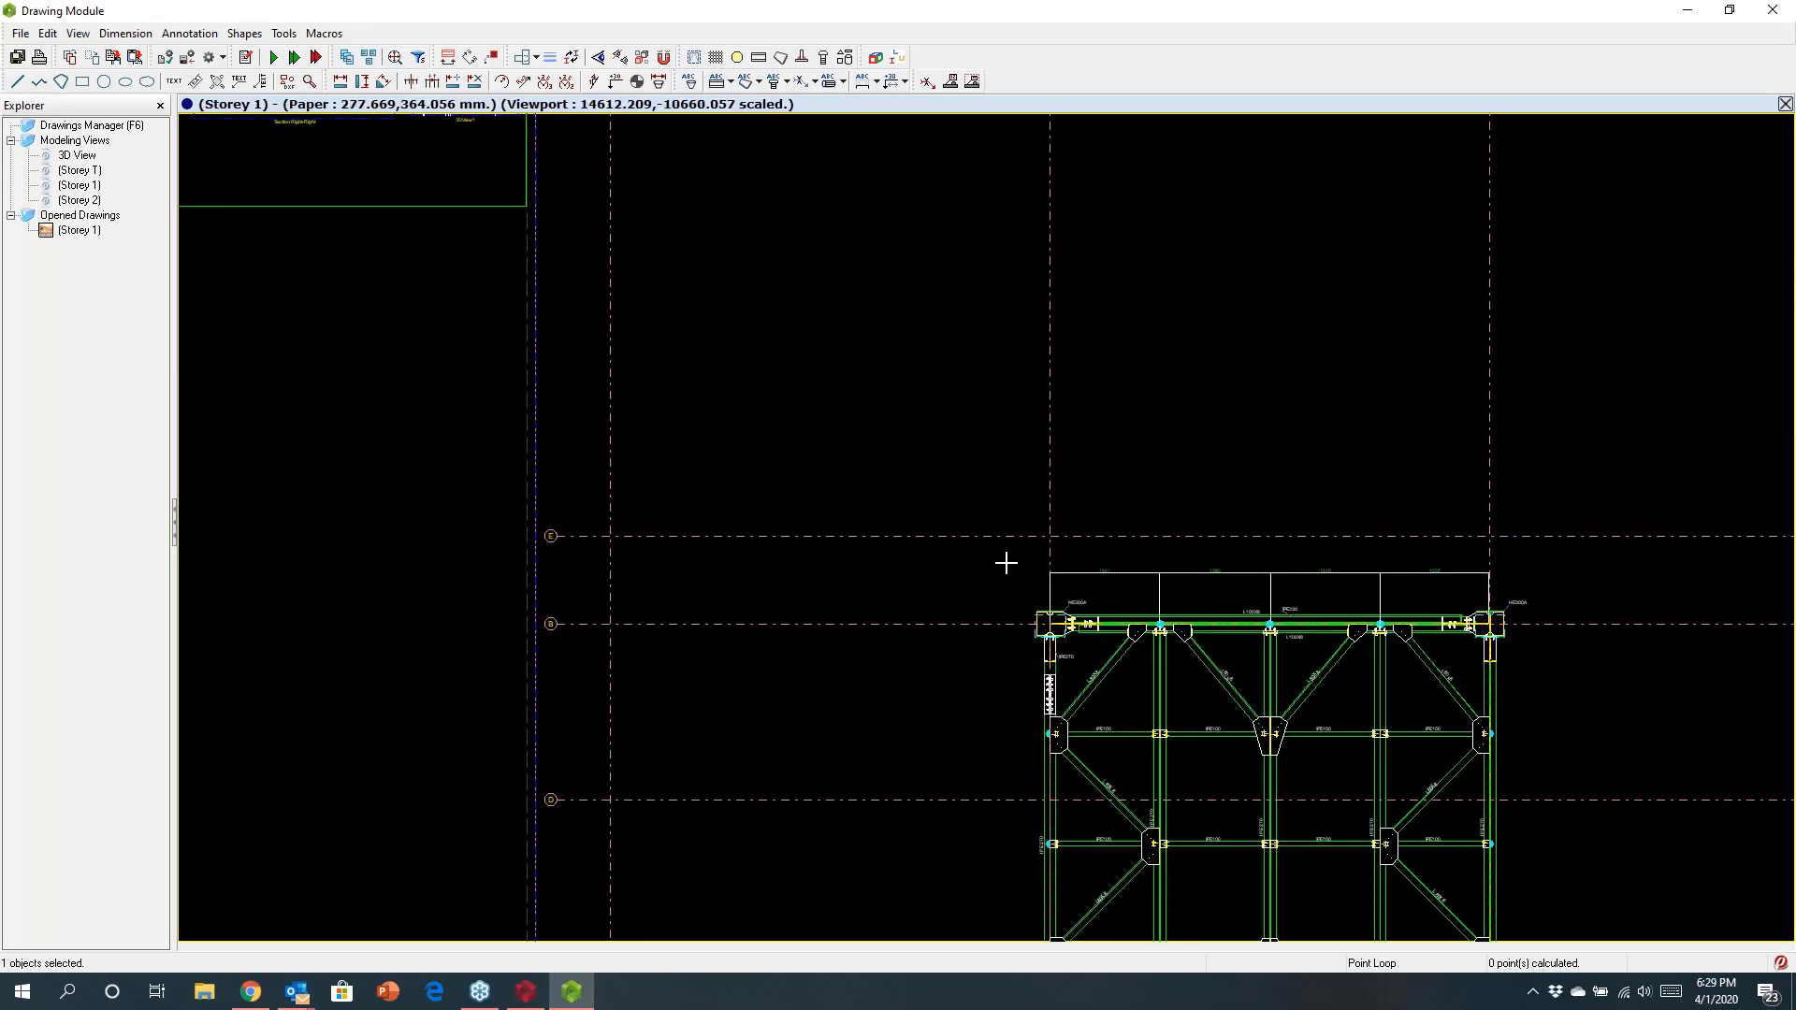
{"action": "scroll", "coordinate": [992, 547], "scroll_direction": "down", "scroll_amount": 1}
{"action": "scroll", "coordinate": [1233, 742], "scroll_direction": "up", "scroll_amount": 2}
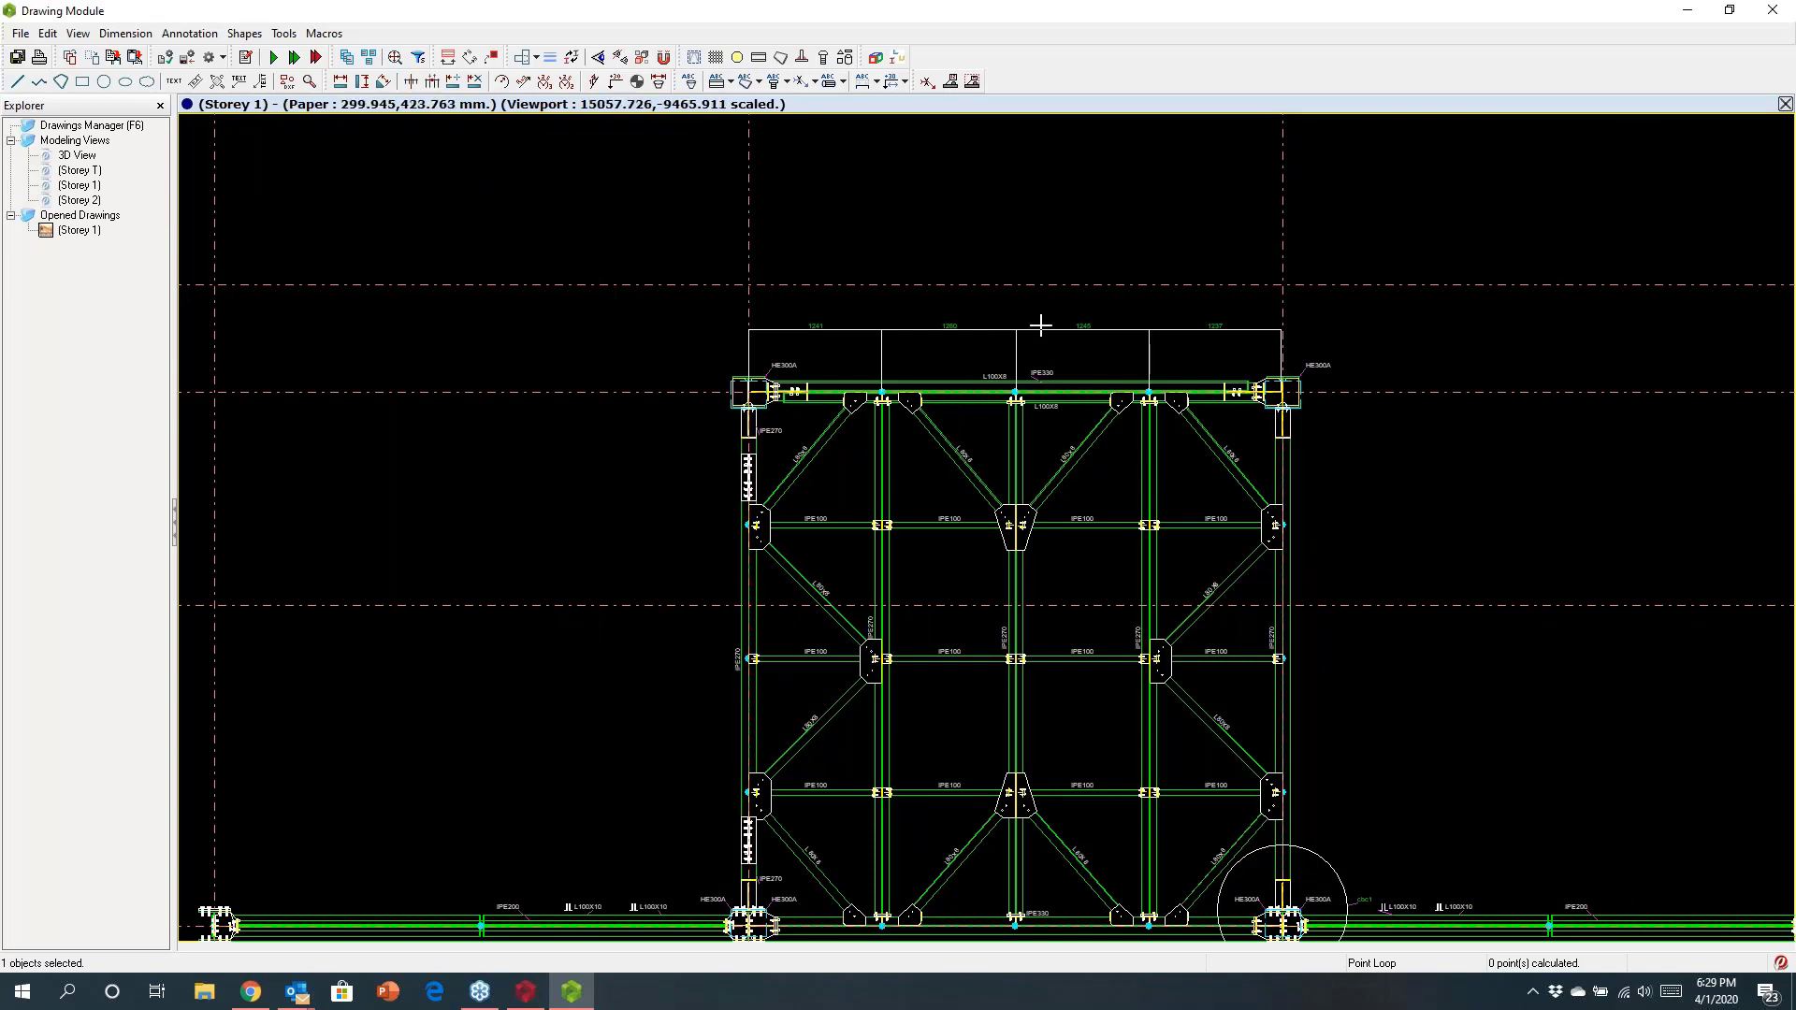
{"action": "left_click", "coordinate": [1772, 12]}
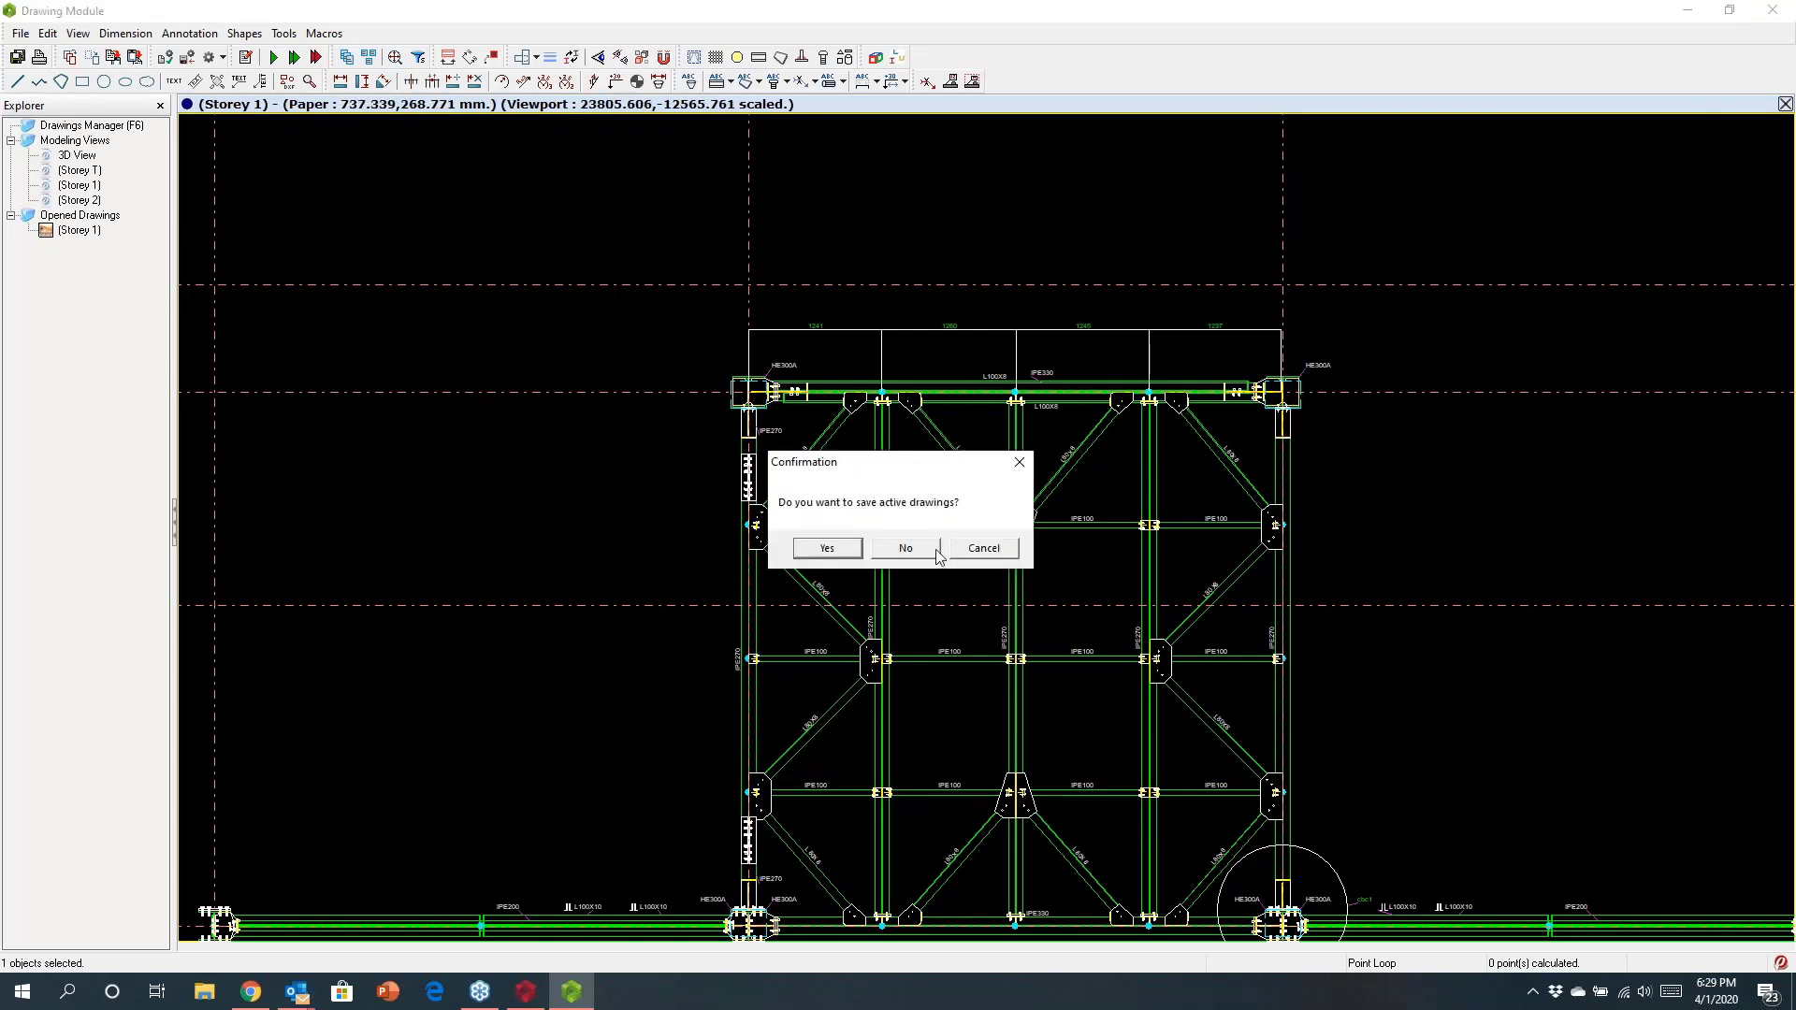
Step: Discard the unsaved drawing changes and view the steel frame in 3D from another side
{"action": "left_click", "coordinate": [907, 552]}
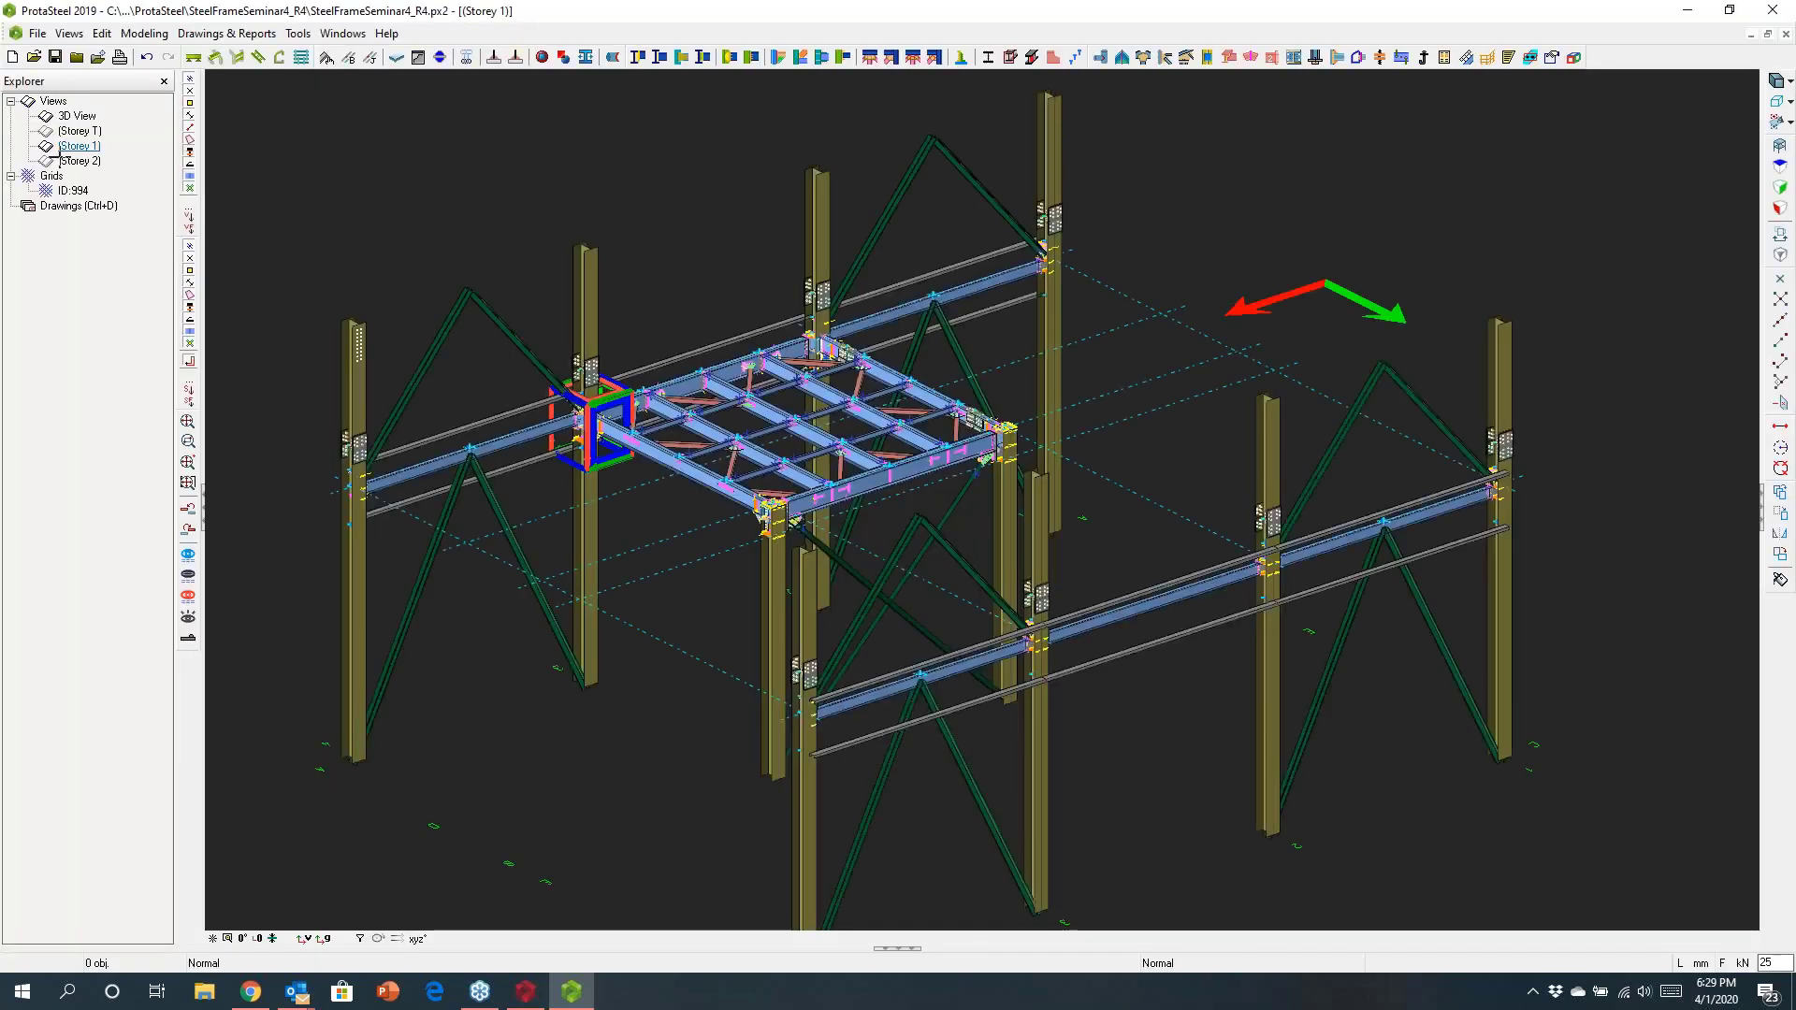
{"action": "double_click", "coordinate": [77, 116]}
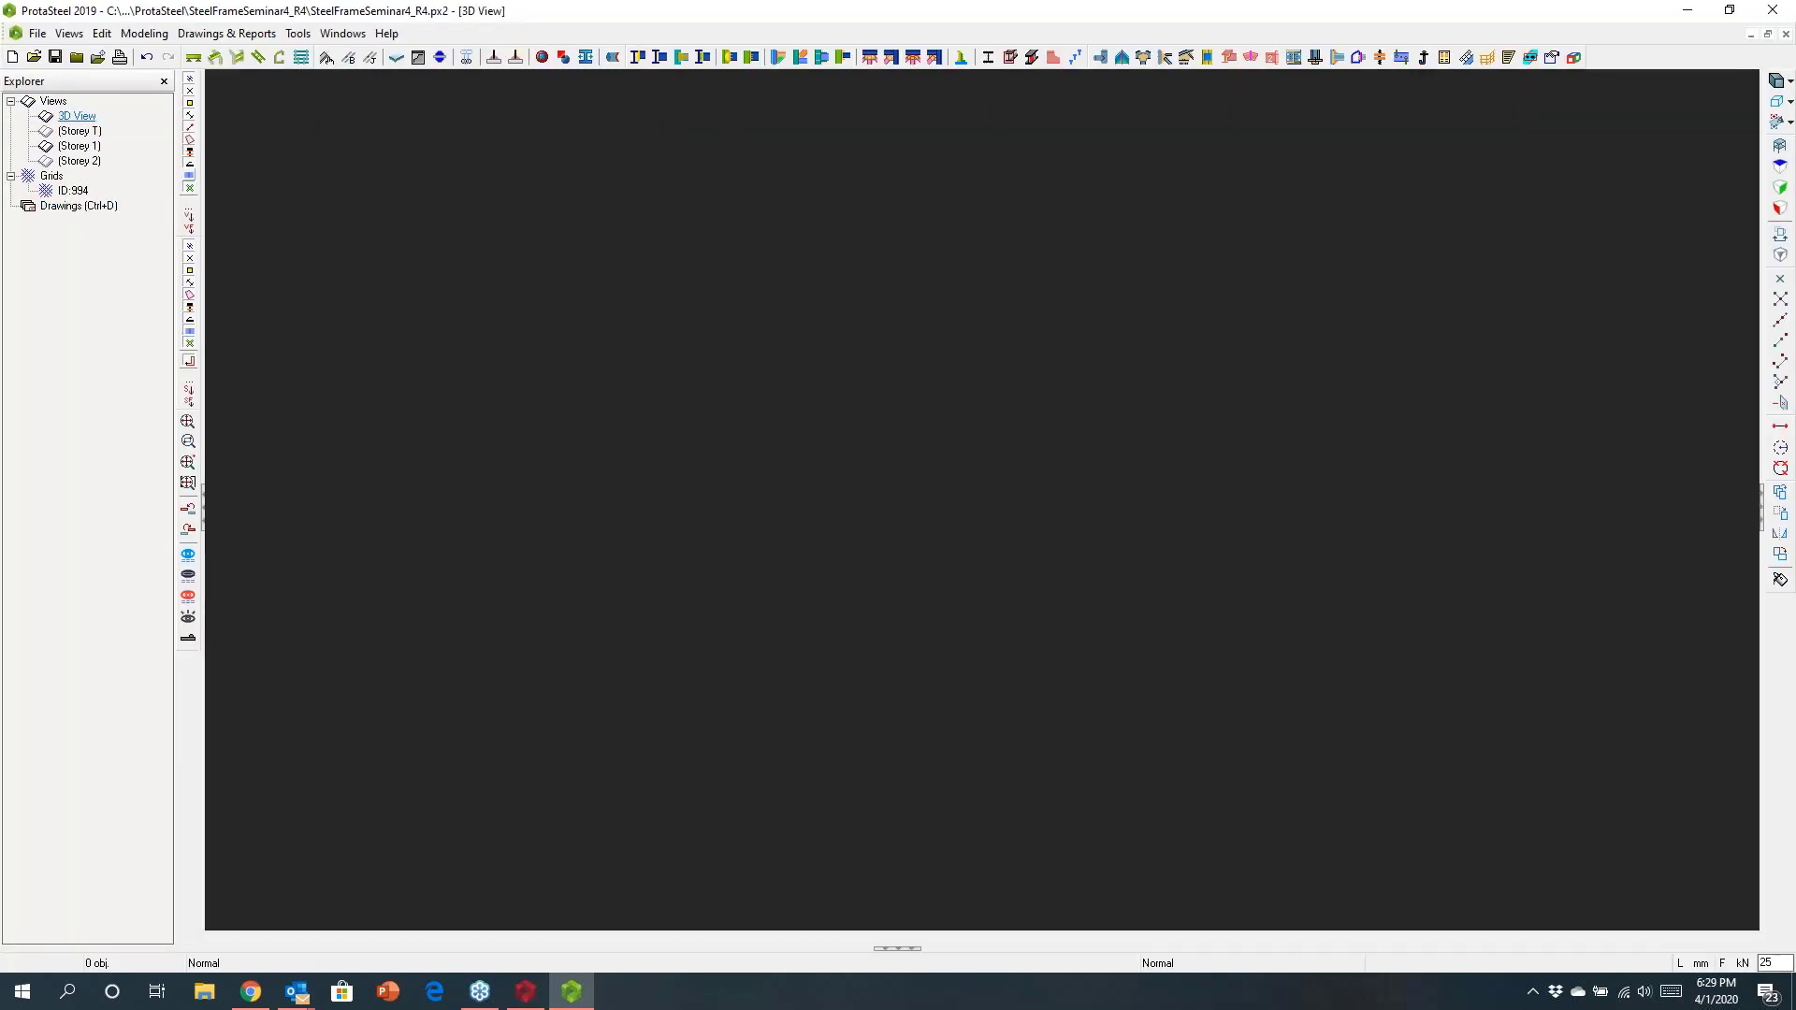
{"action": "scroll", "coordinate": [842, 569], "scroll_direction": "down", "scroll_amount": 4}
{"action": "middle_click_drag", "start_coordinate": [841, 570], "coordinate": [1051, 652]}
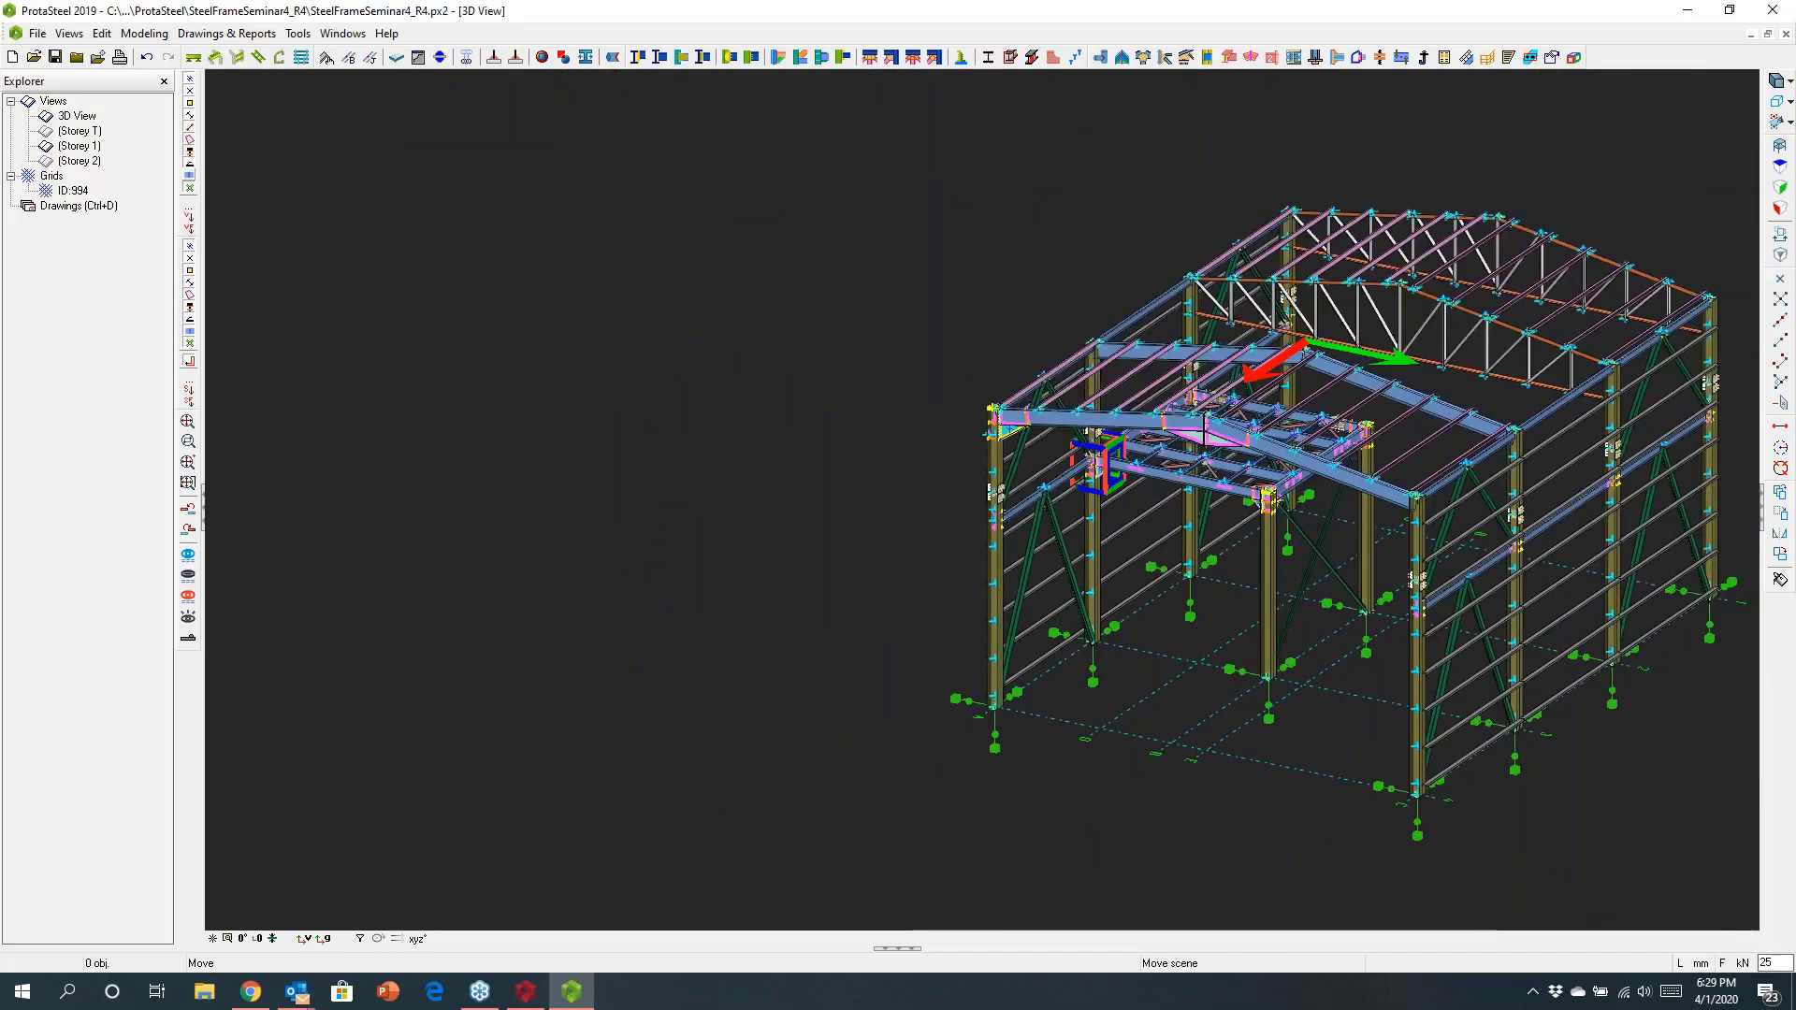
Step: Orbit the frame to a flatter viewing angle, then close ProtaSteel
{"action": "scroll", "coordinate": [1300, 638], "scroll_direction": "up", "scroll_amount": 3}
{"action": "middle_click_drag", "start_coordinate": [1137, 316], "coordinate": [1106, 444]}
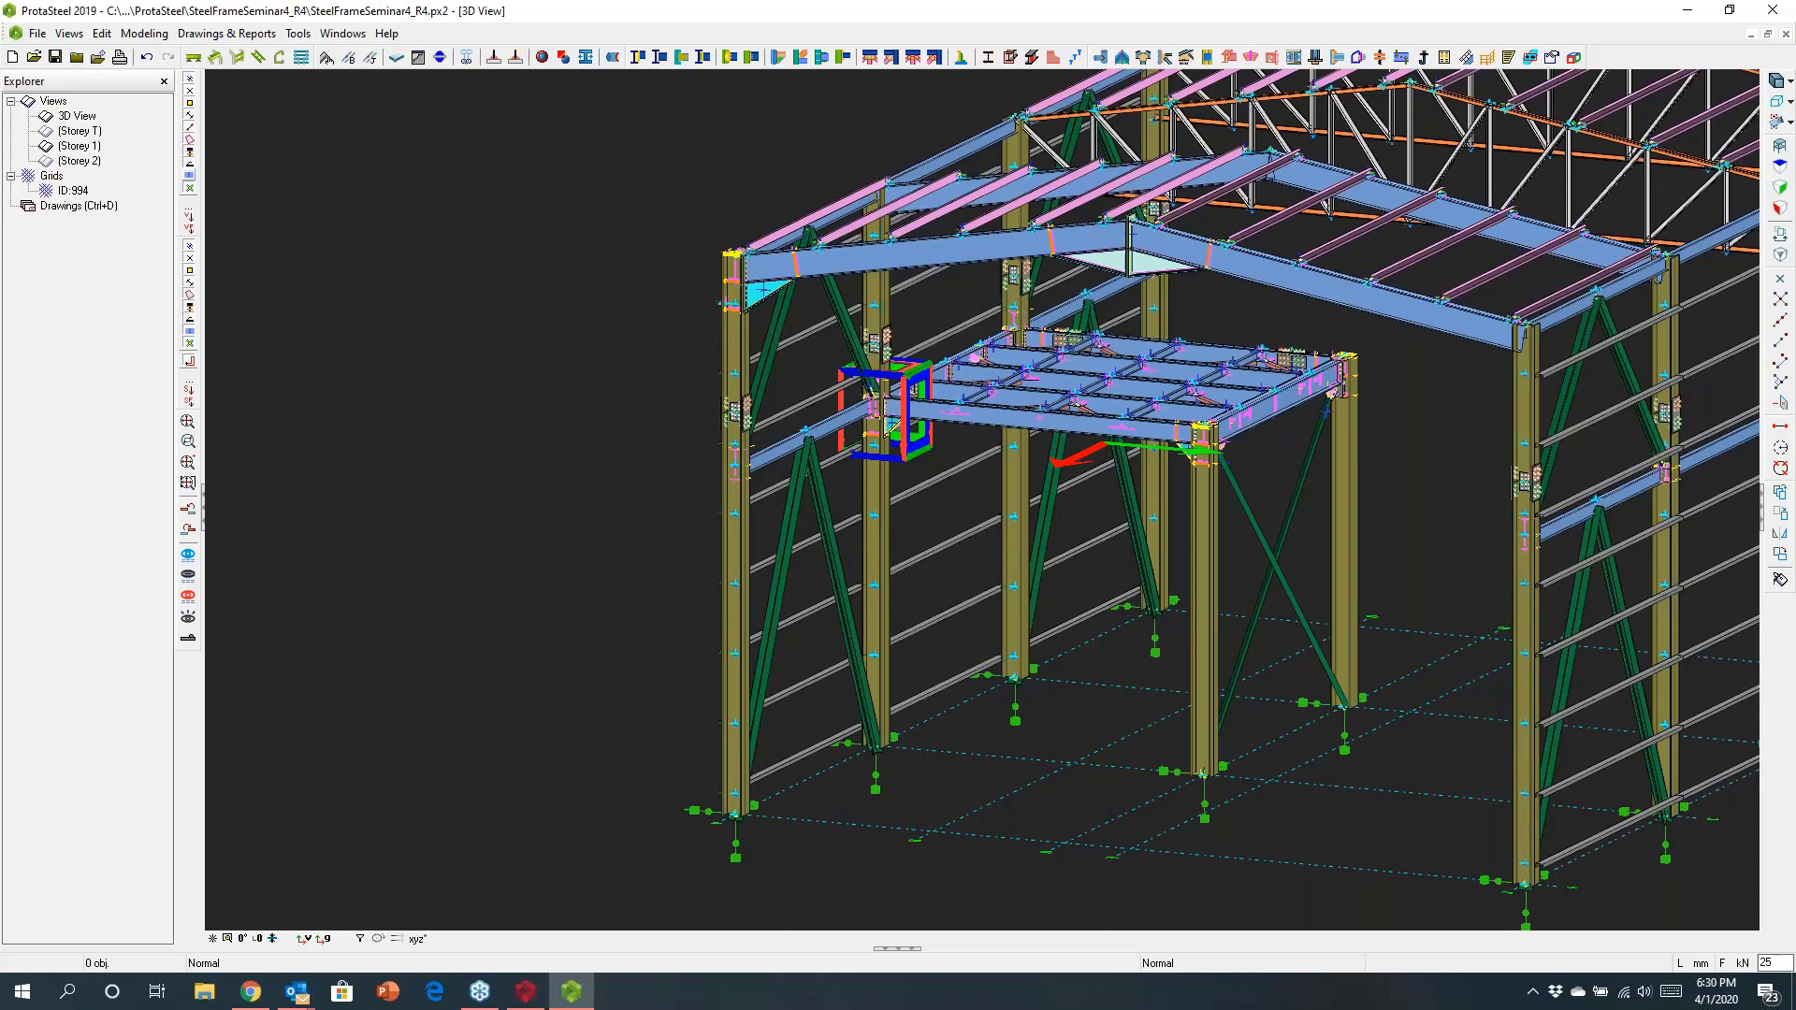
{"action": "left_click", "coordinate": [1772, 10]}
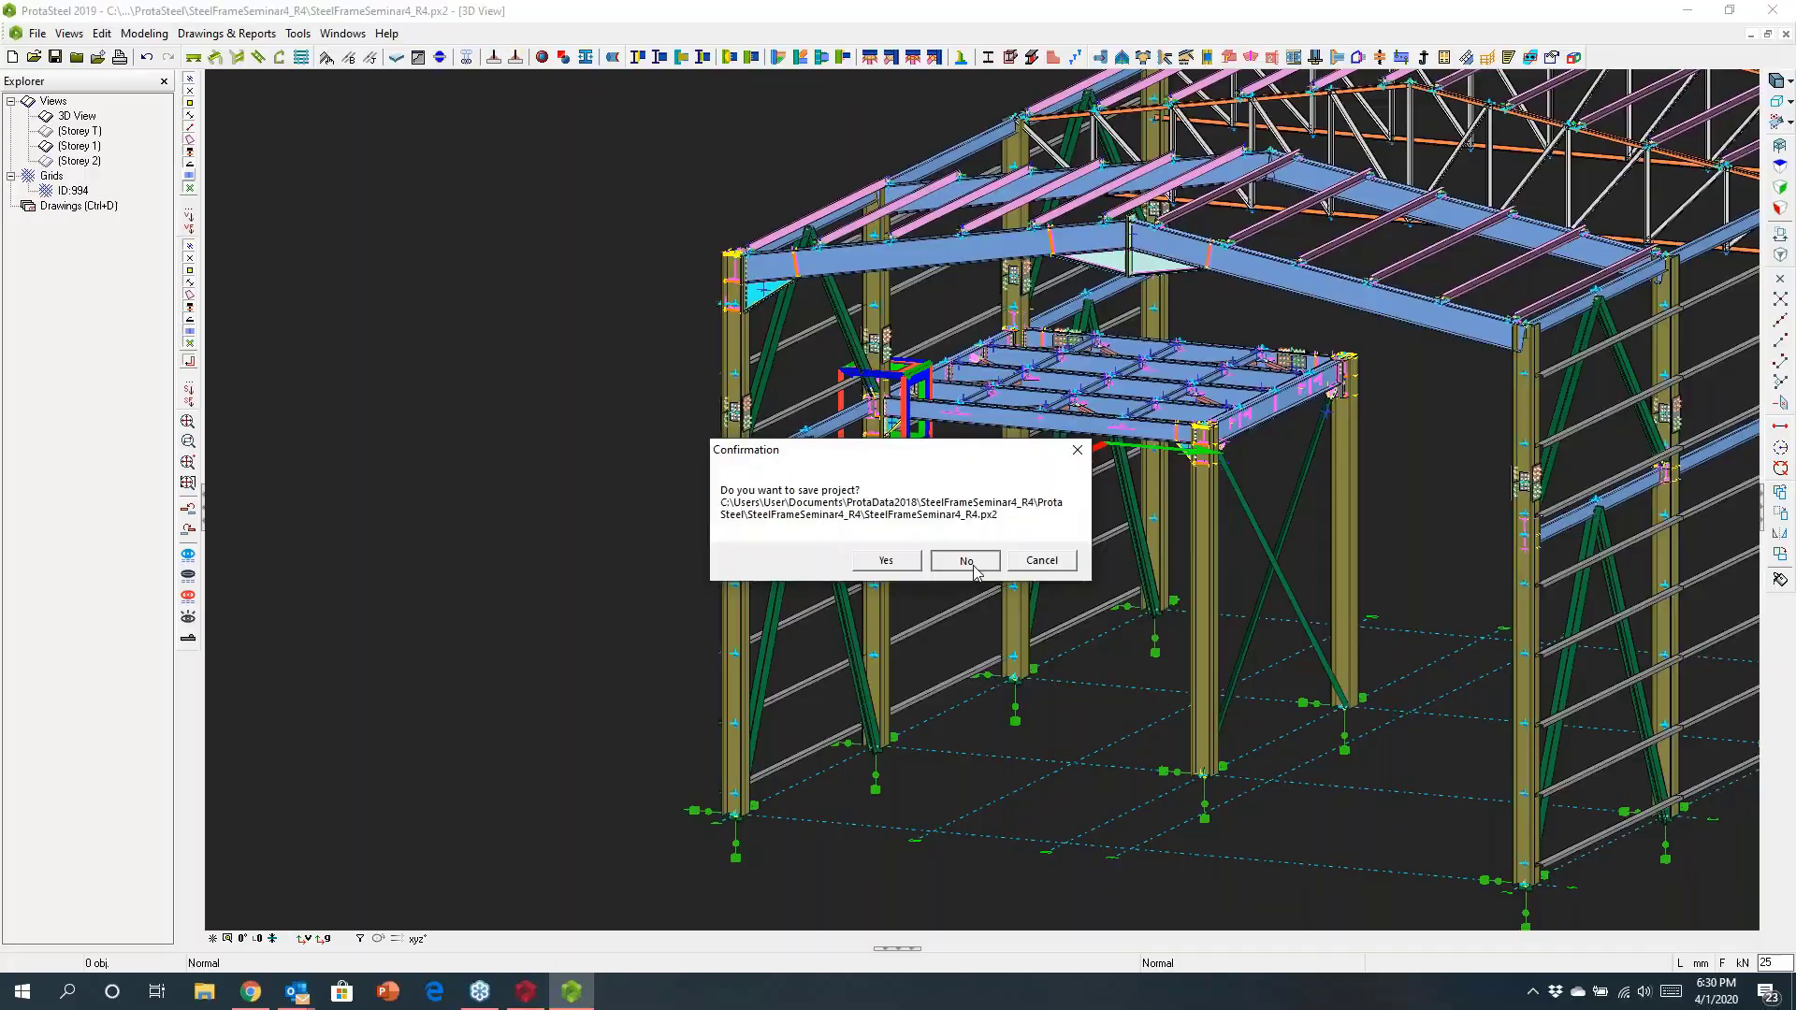